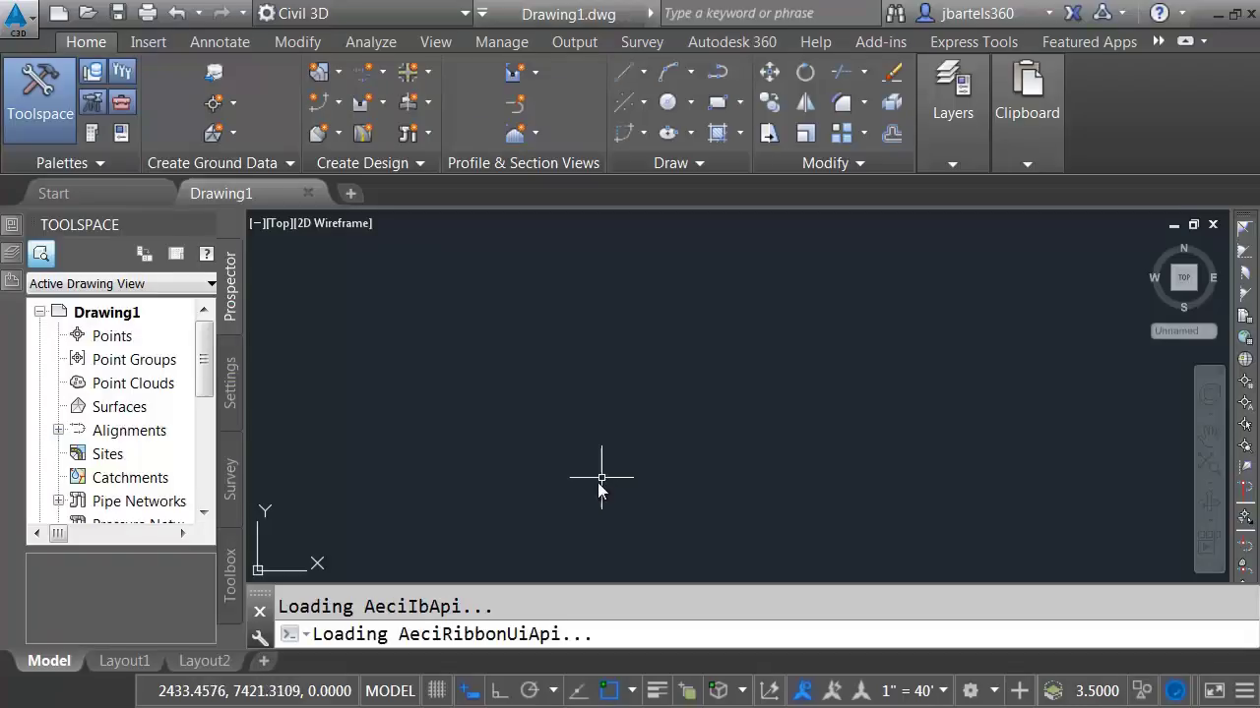
Open the 02_earthwork.dwg and 03_points.dwg drawings together.
{"action": "left_click", "coordinate": [88, 13]}
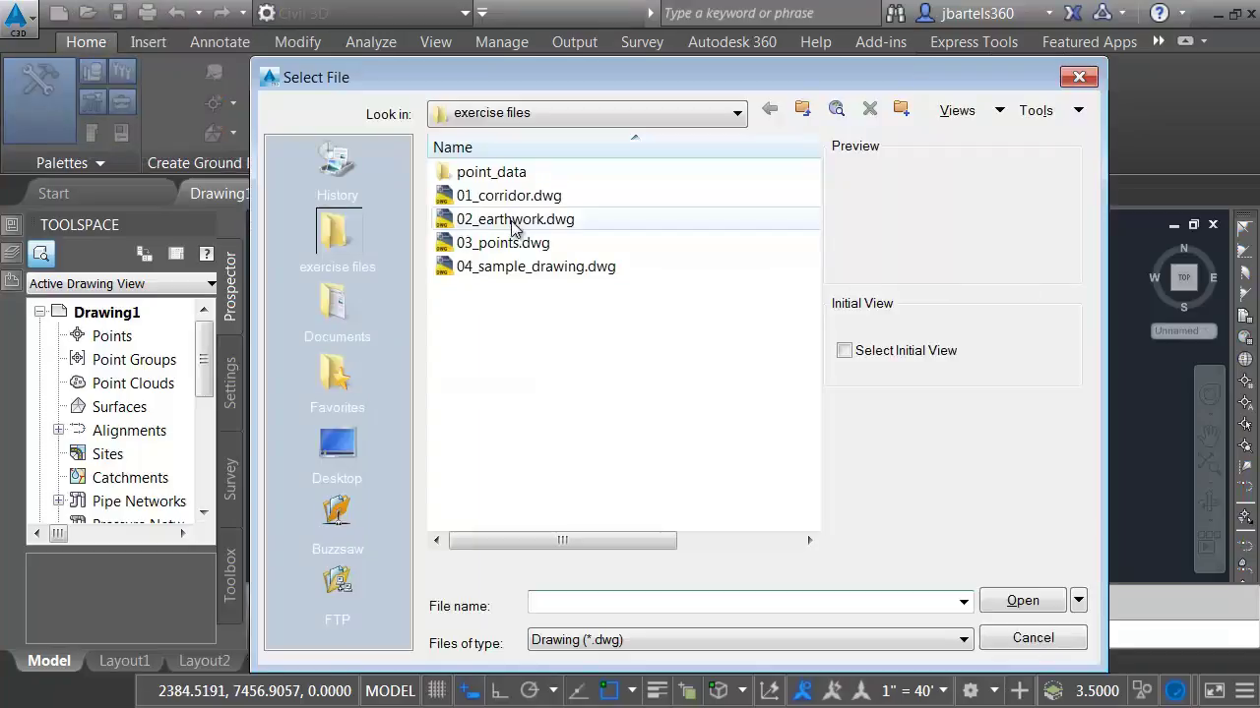
{"action": "left_click", "coordinate": [516, 219]}
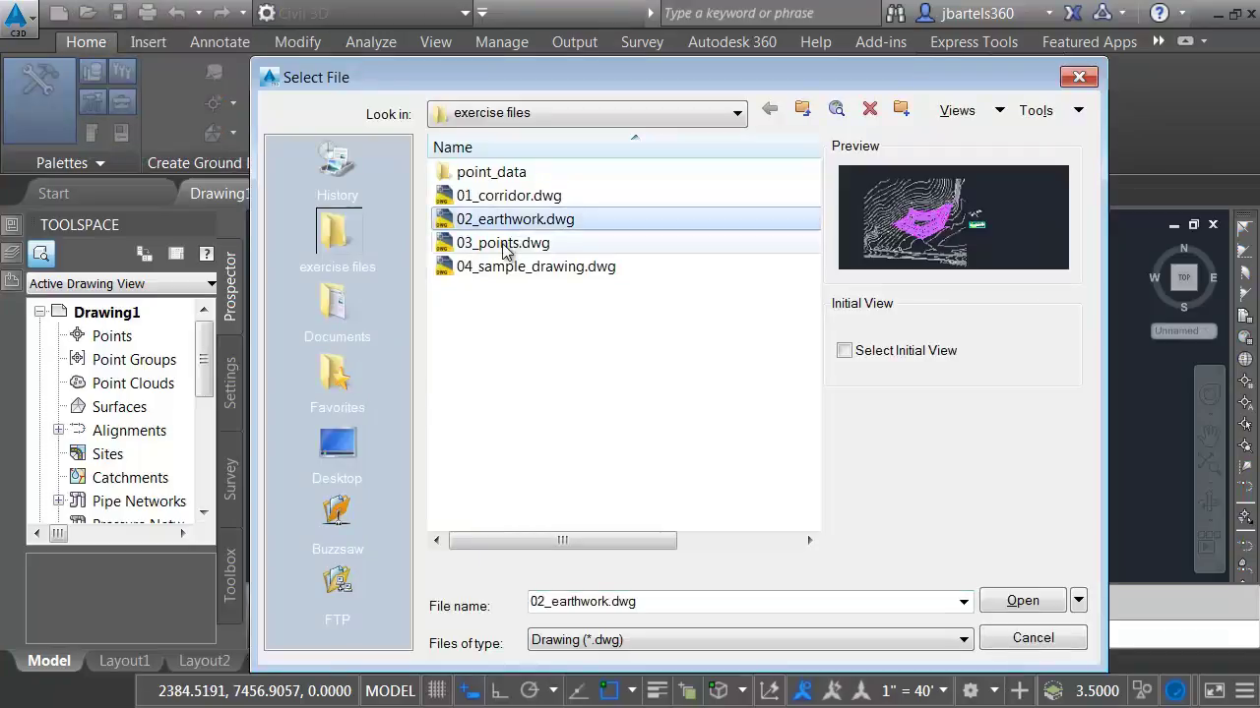
{"action": "left_click", "coordinate": [504, 244], "text": "ctrl"}
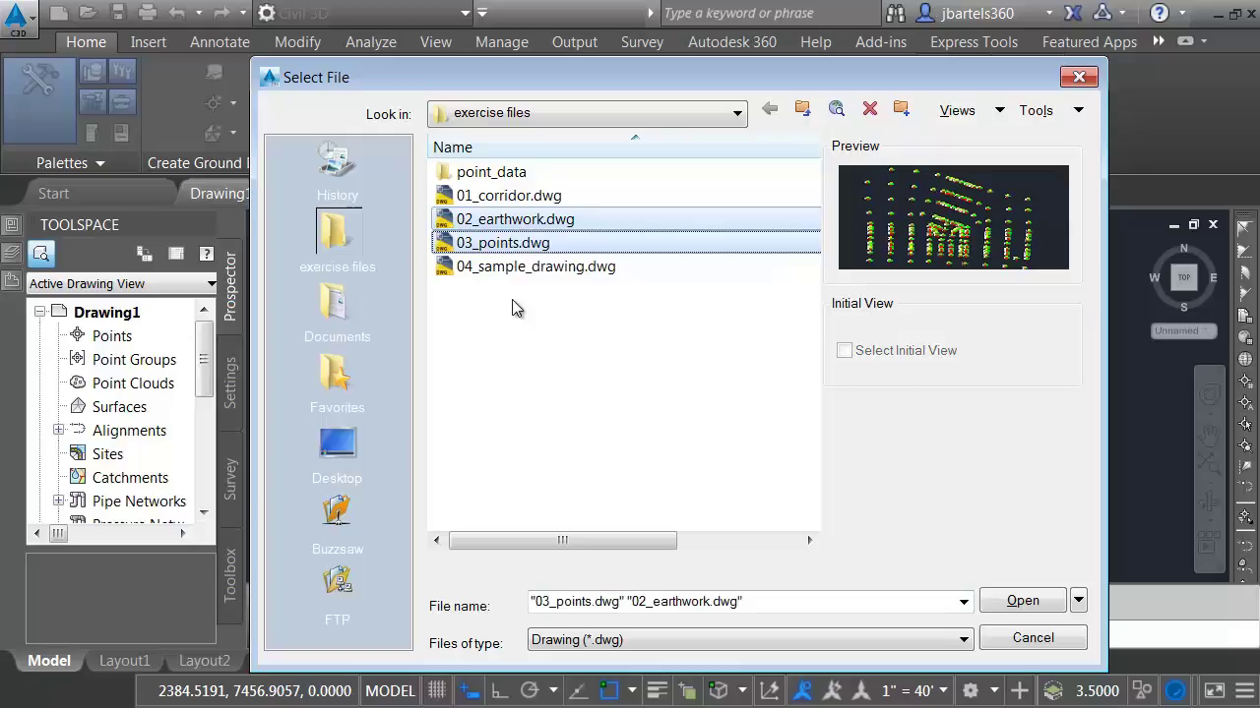
{"action": "left_click", "coordinate": [1013, 601]}
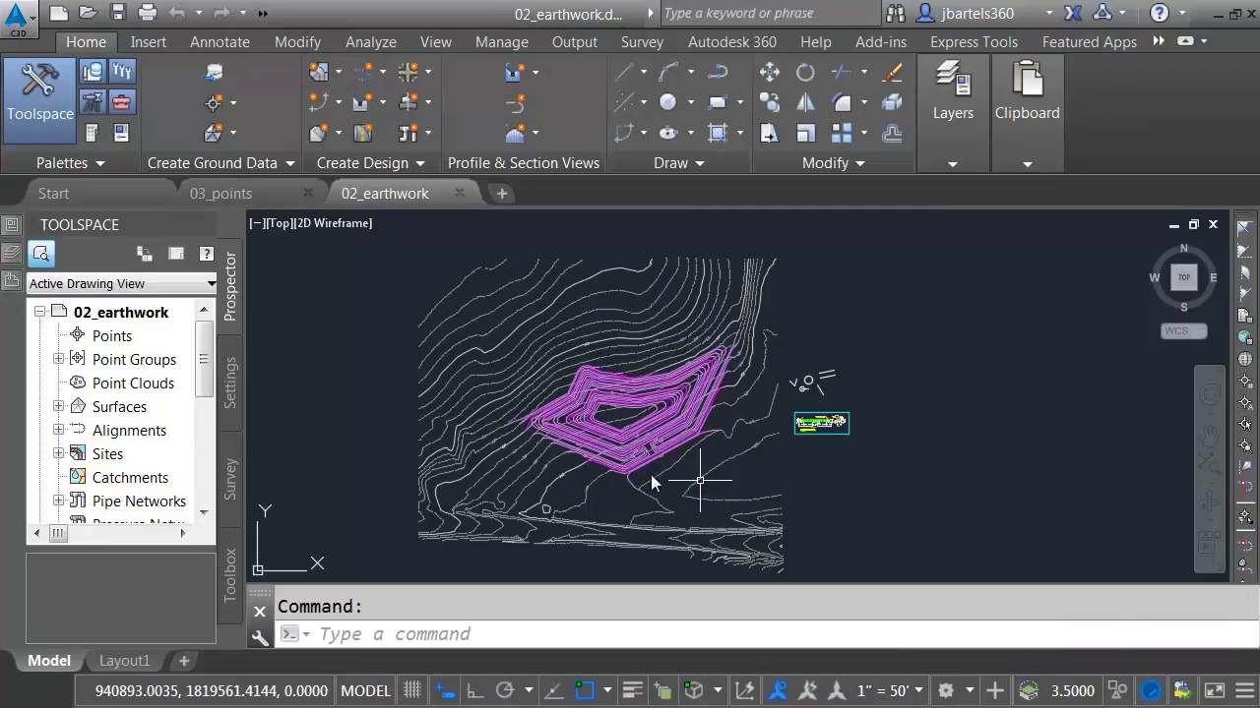
Switch to 03_points and pan across its survey point layout.
{"action": "left_click", "coordinate": [268, 194]}
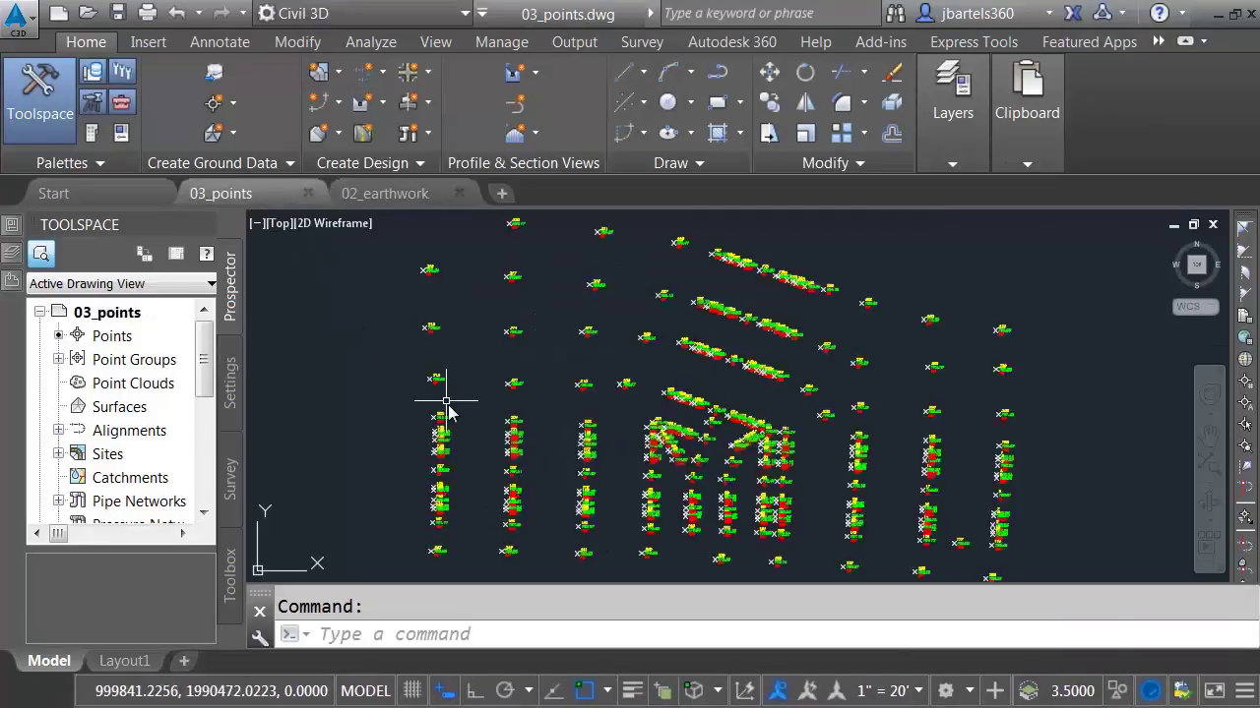
{"action": "scroll", "coordinate": [534, 500], "scroll_direction": "up", "scroll_amount": 4}
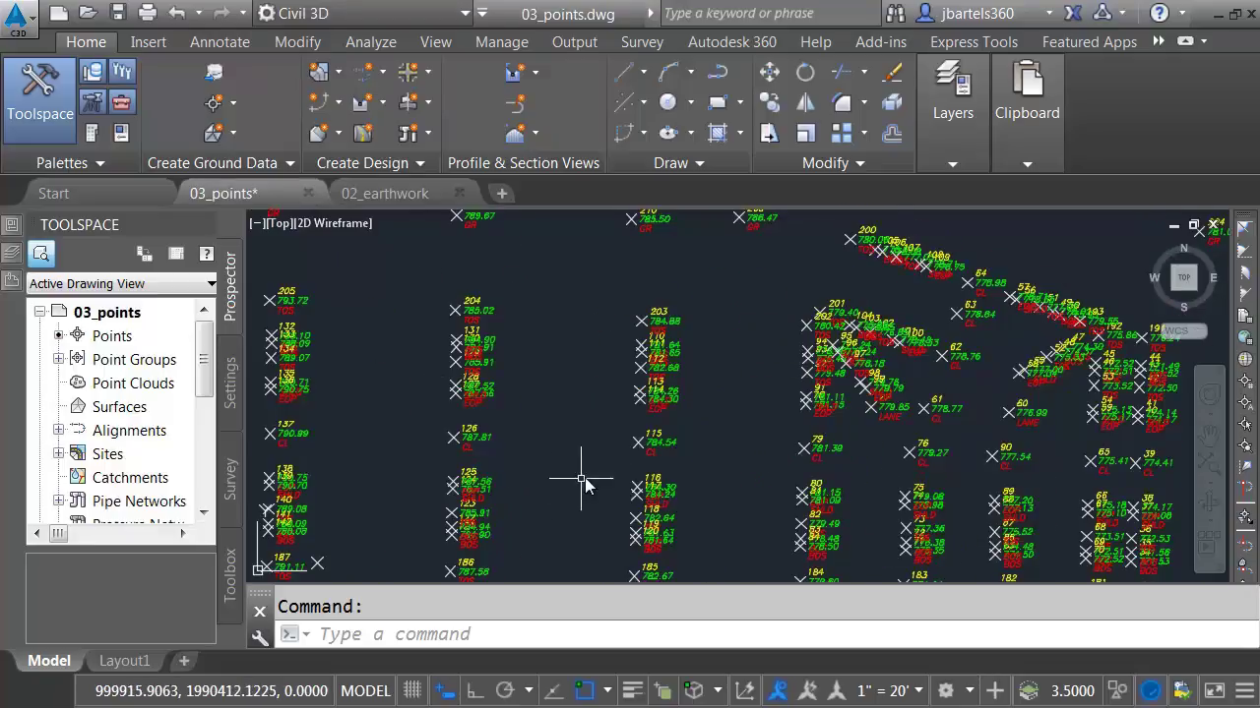
{"action": "mouse_move", "coordinate": [753, 463]}
{"action": "middle_mouse_down"}
{"action": "mouse_move", "coordinate": [492, 436]}
{"action": "mouse_move", "coordinate": [497, 453]}
{"action": "middle_mouse_up"}
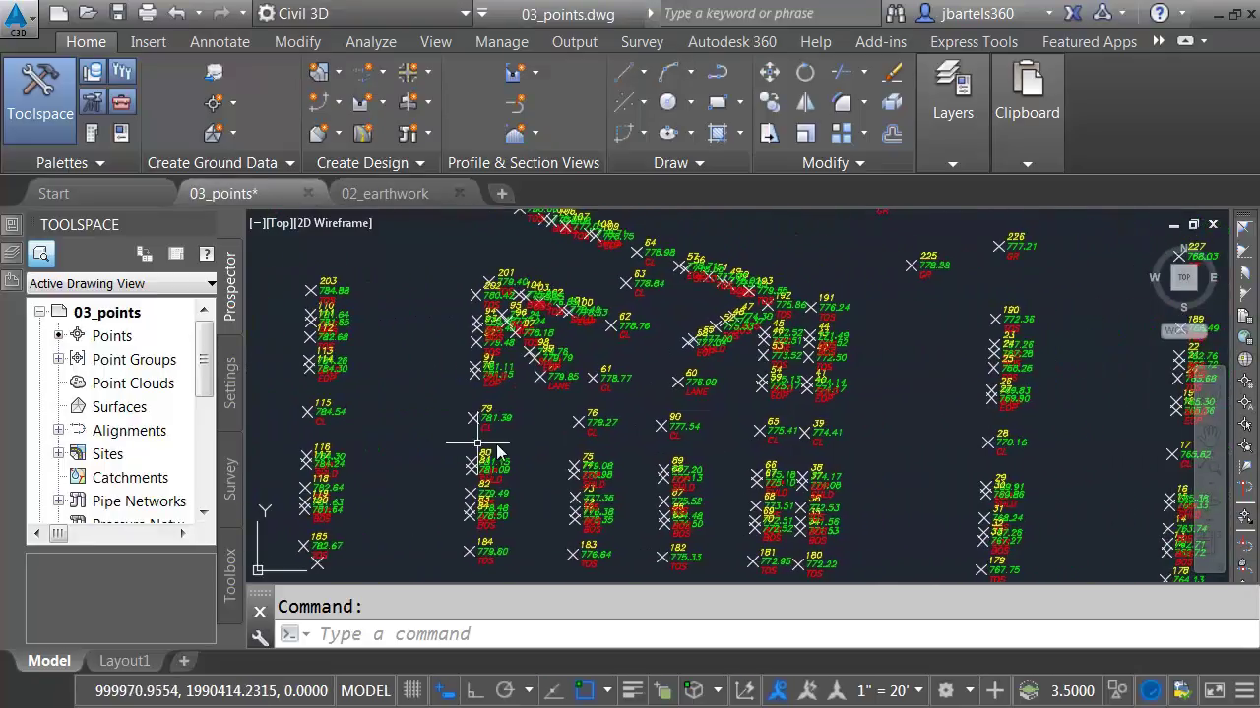
{"action": "middle_click_drag", "start_coordinate": [916, 430], "coordinate": [521, 430]}
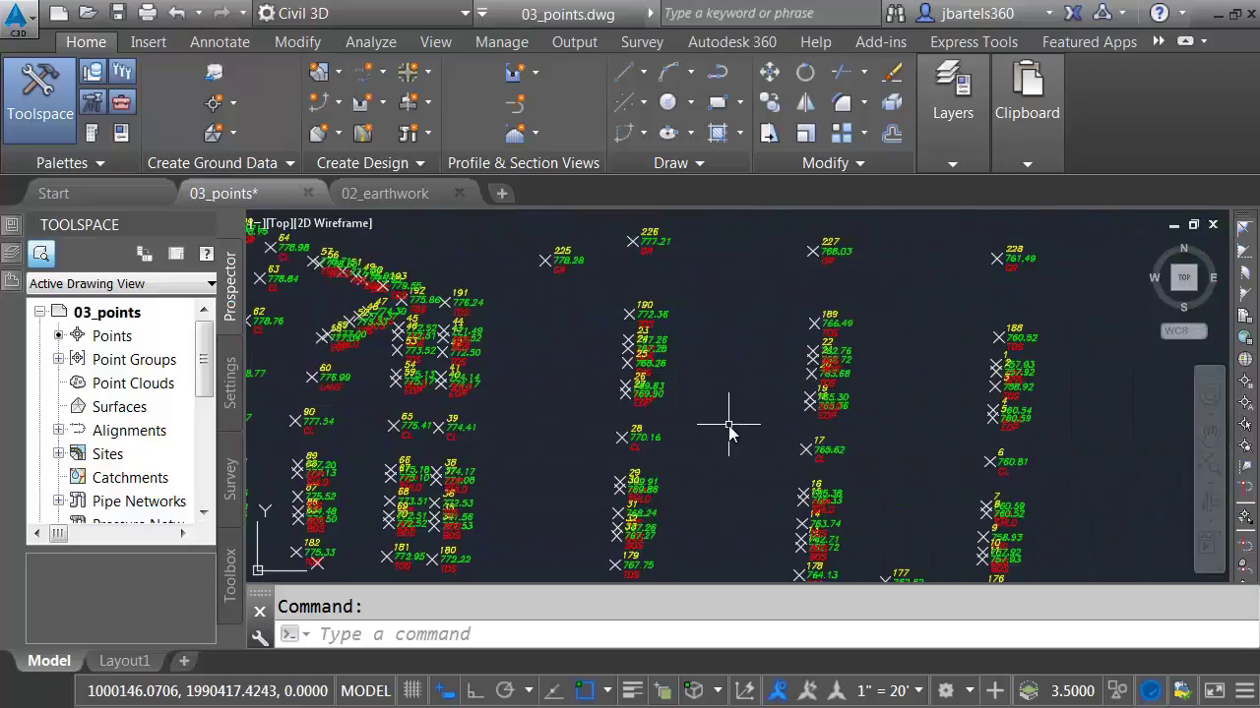
{"action": "scroll", "coordinate": [730, 430], "scroll_direction": "down", "scroll_amount": 5}
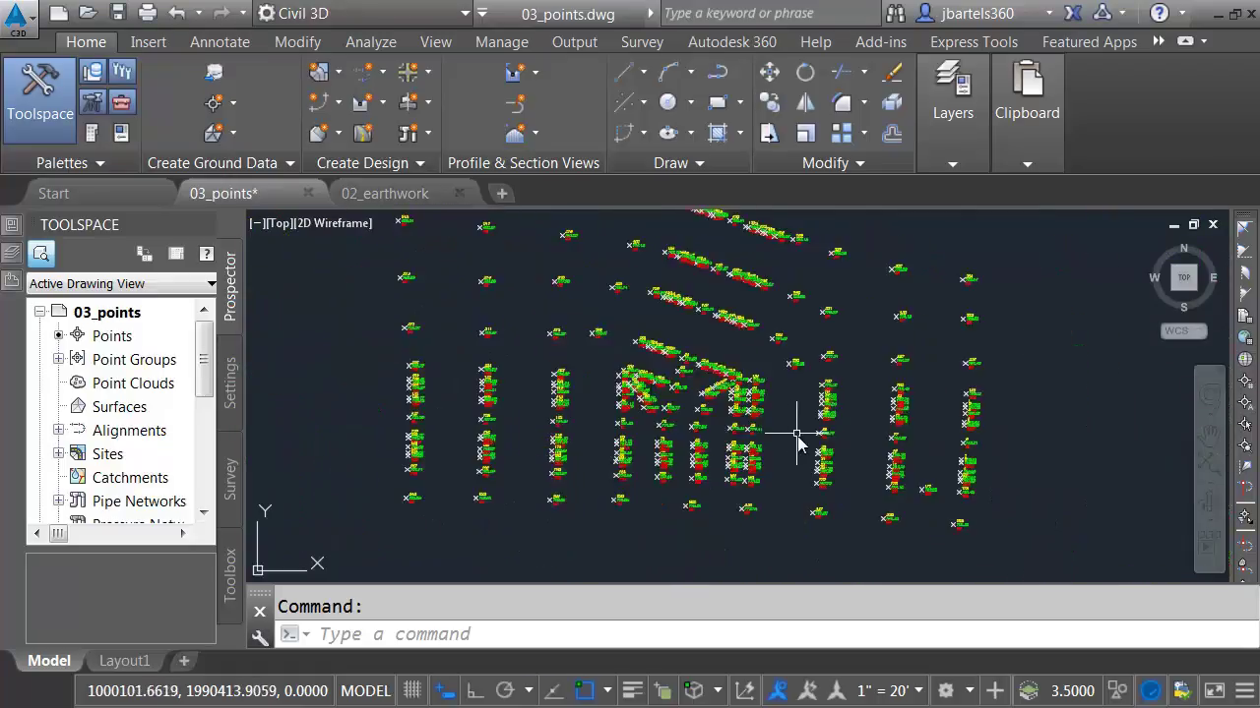
{"action": "middle_click_drag", "start_coordinate": [796, 430], "coordinate": [828, 490]}
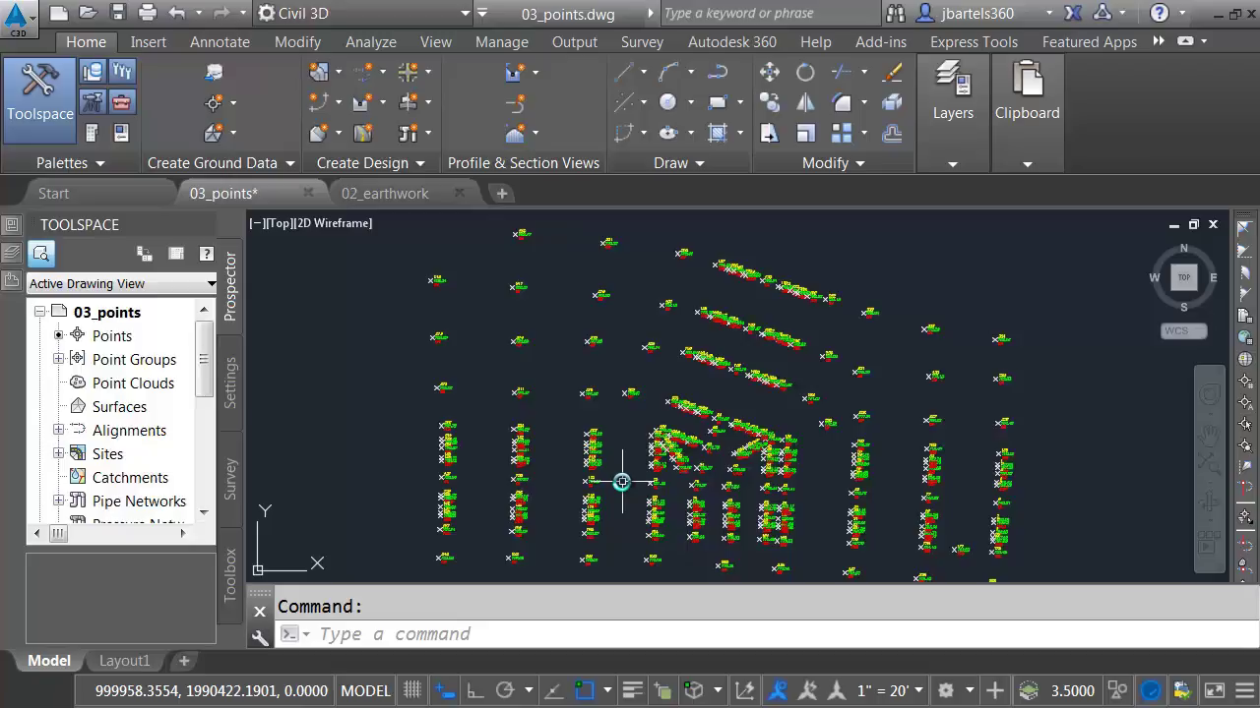
List the available point numbers in 03_points (219, 244 onward).
{"action": "left_click", "coordinate": [363, 634]}
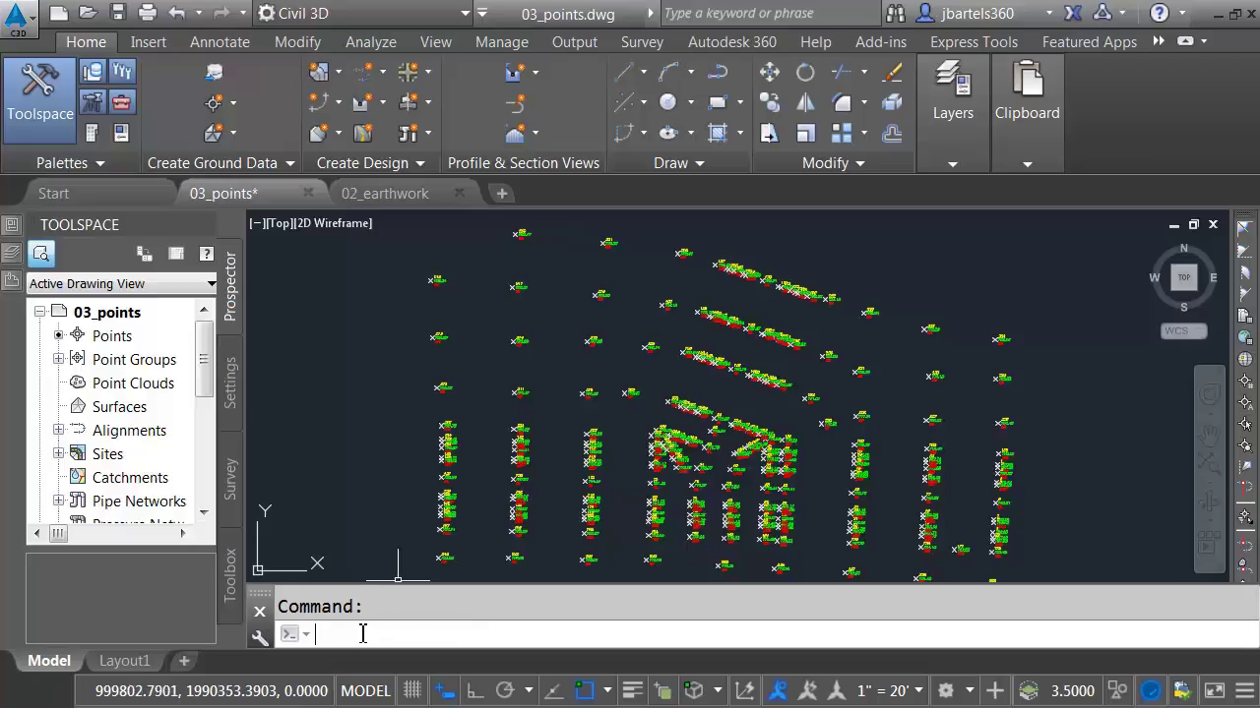
{"action": "type", "text": "listv"}
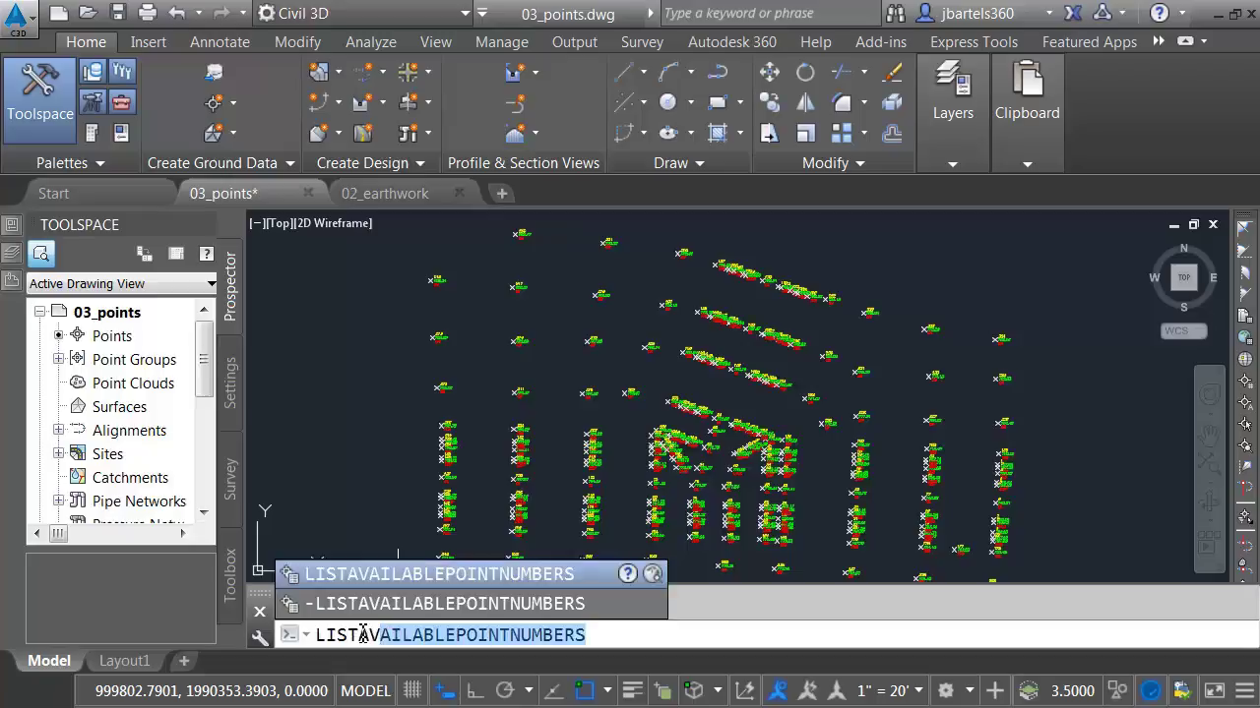
{"action": "left_click", "coordinate": [398, 576]}
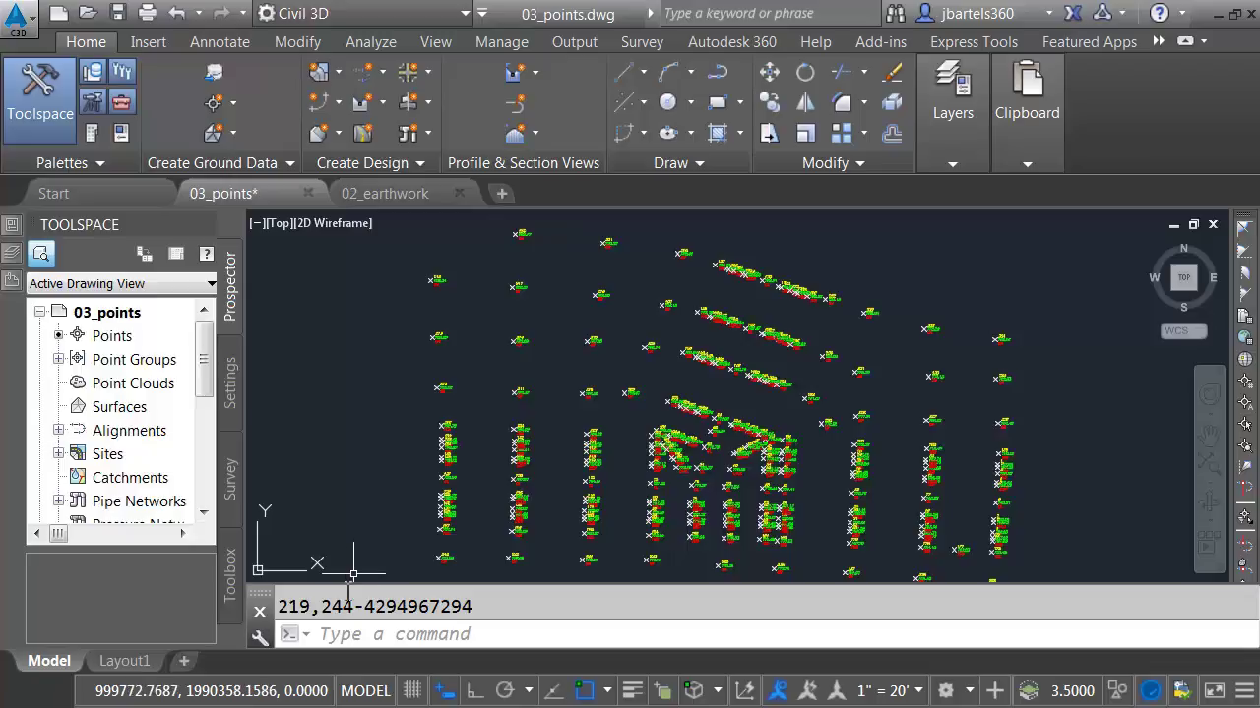
List the used point numbers (1-218 and 220-243).
{"action": "left_click", "coordinate": [338, 636]}
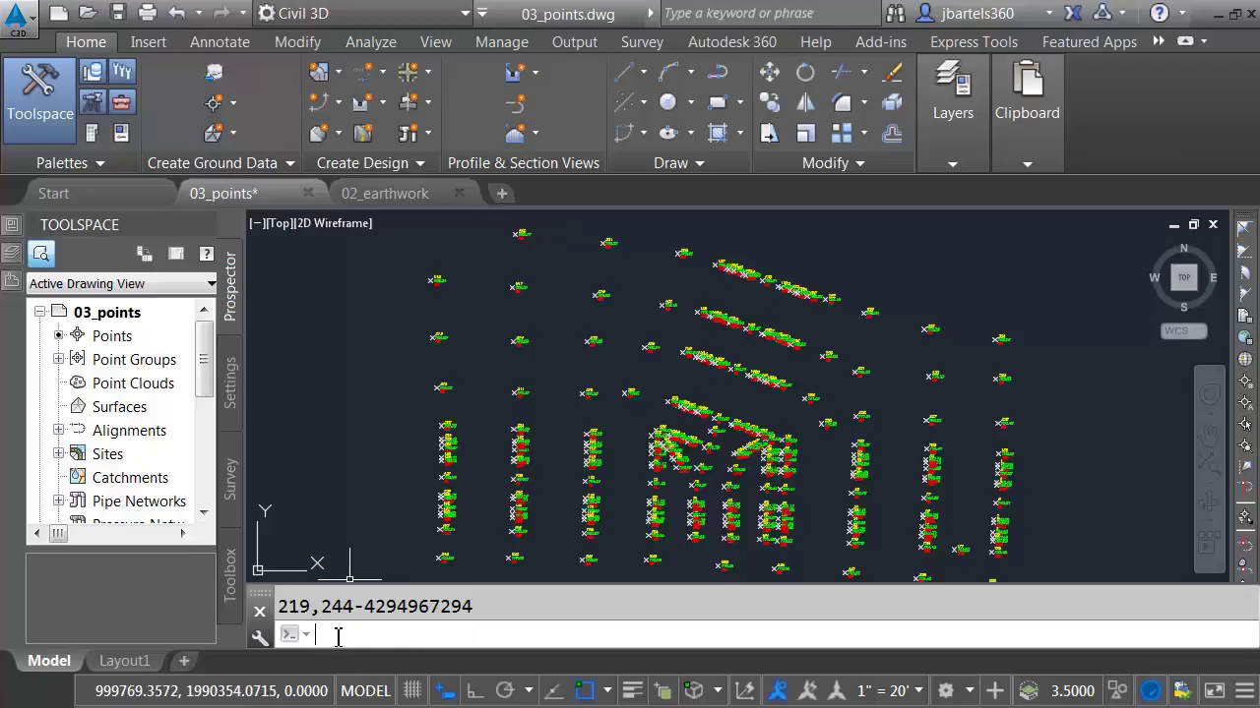
{"action": "type", "text": "listus"}
{"action": "key", "text": "Down"}
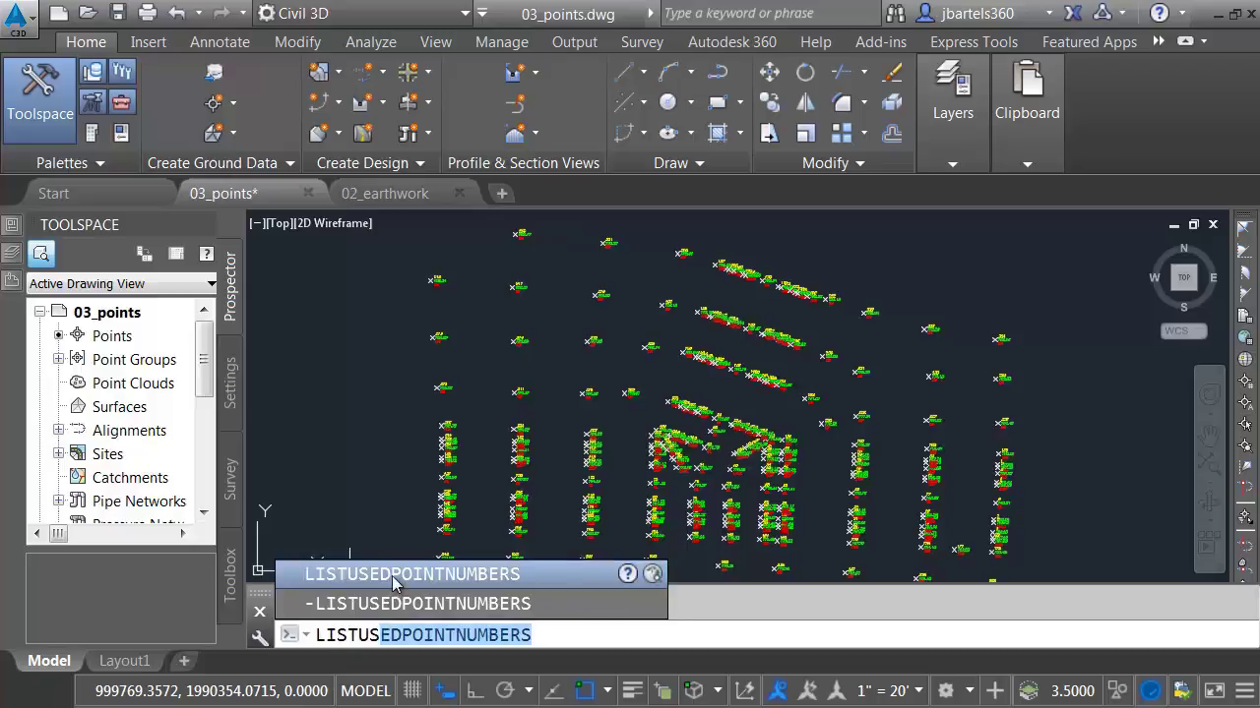
{"action": "key", "text": "Return"}
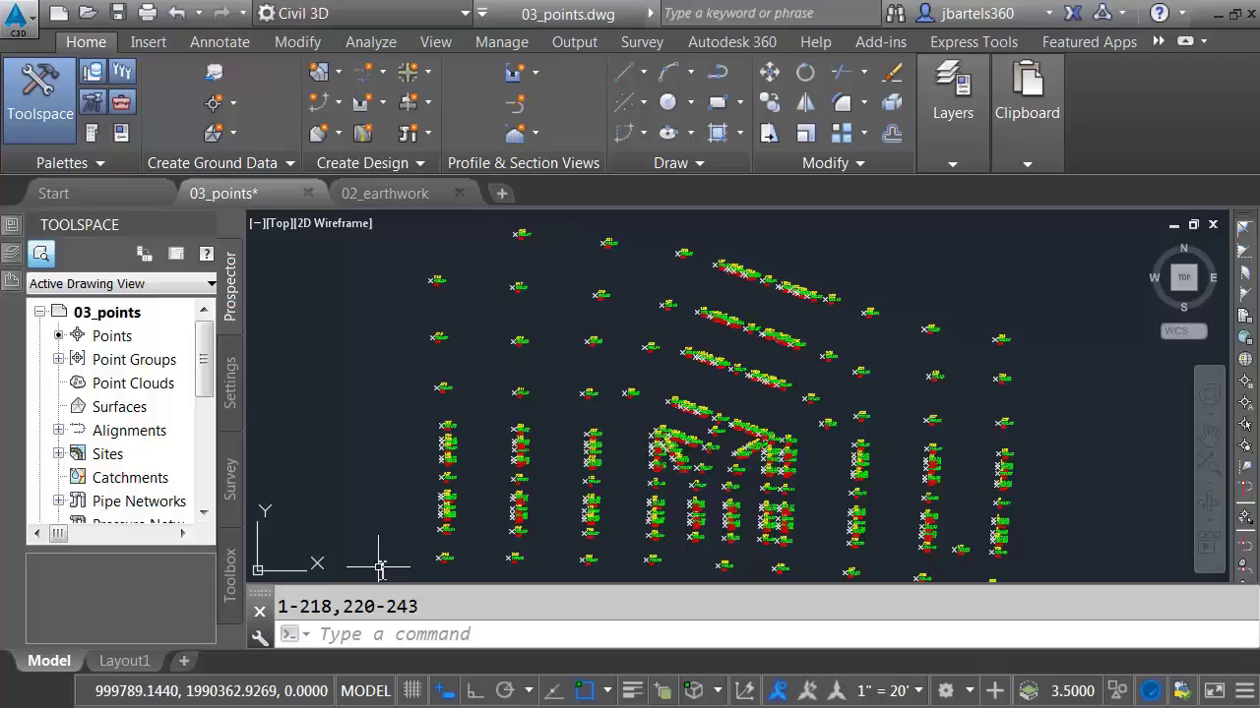
Switch to 02_earthwork and read pad elevations: 632.62' on EXTP, 618.00' on PRTP.
{"action": "left_click", "coordinate": [404, 200]}
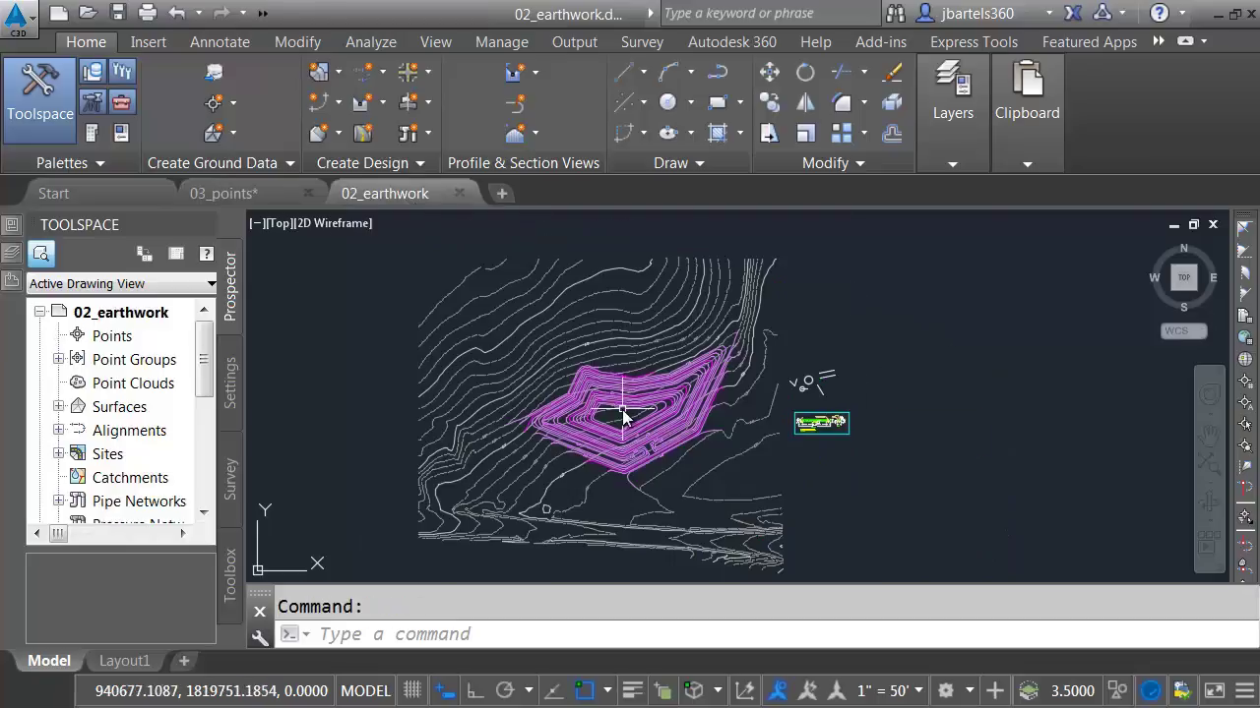
{"action": "scroll", "coordinate": [623, 416], "scroll_direction": "up", "scroll_amount": 3}
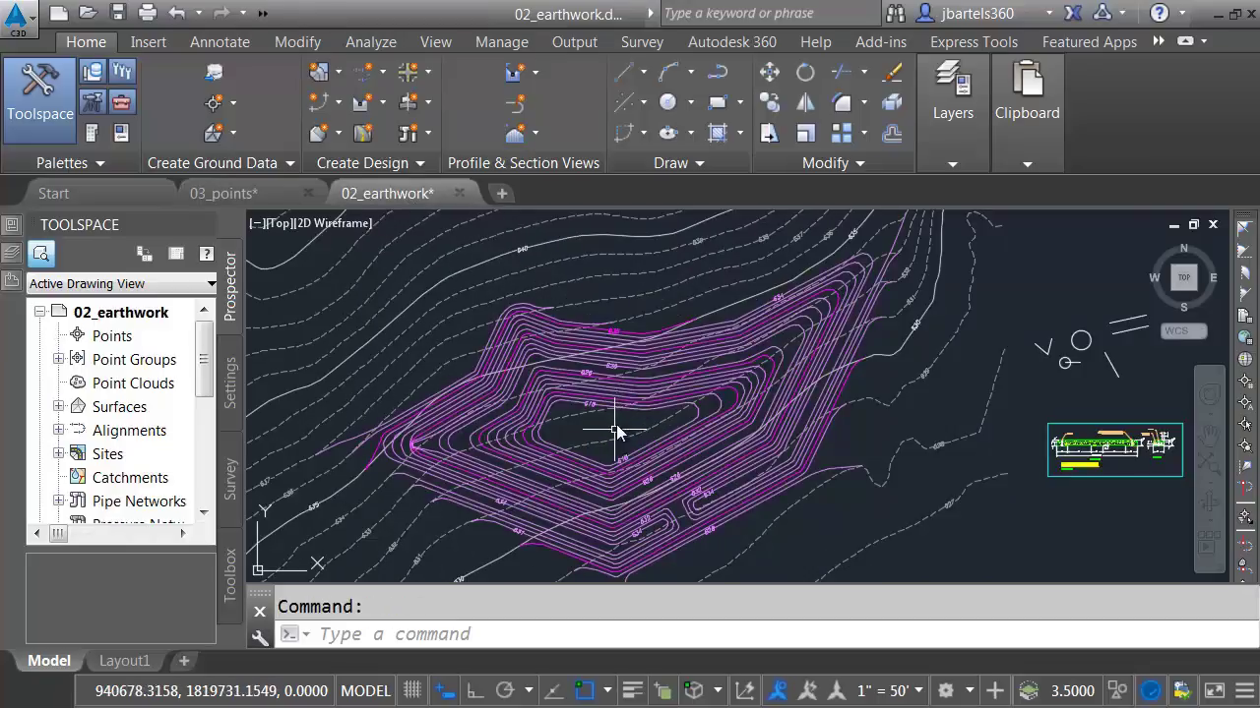
{"action": "mouse_move", "coordinate": [638, 364]}
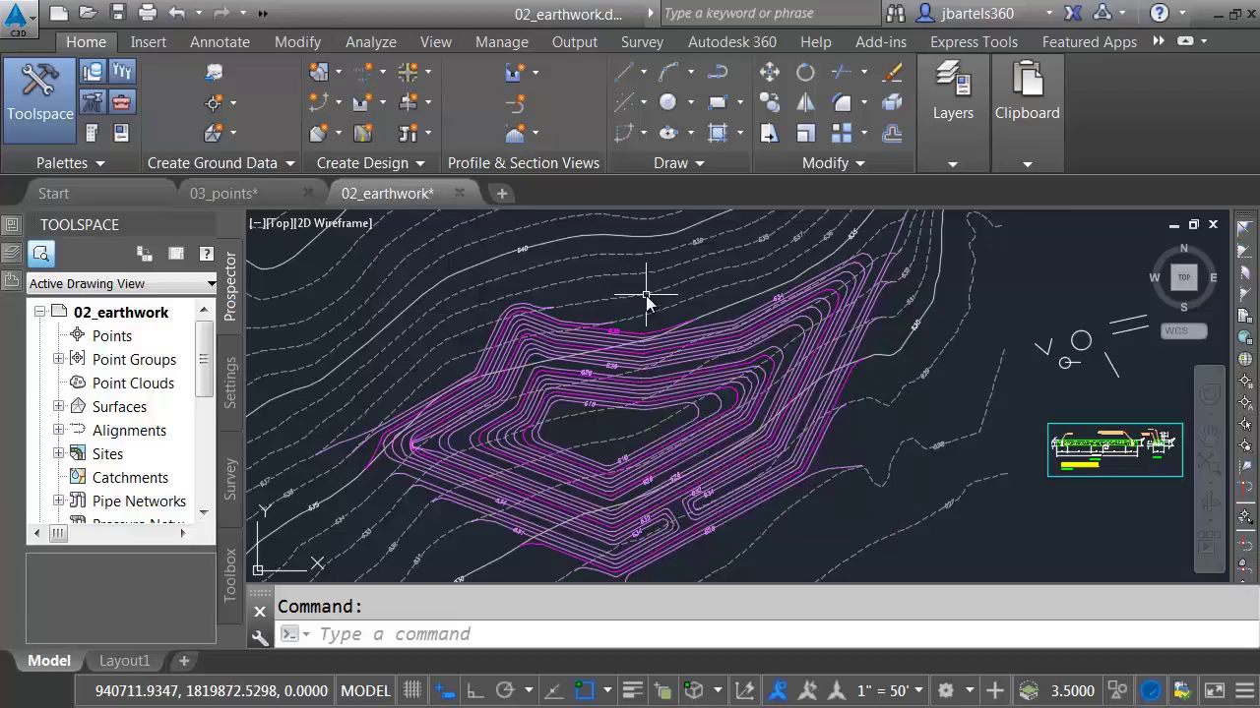
{"action": "mouse_move", "coordinate": [647, 298]}
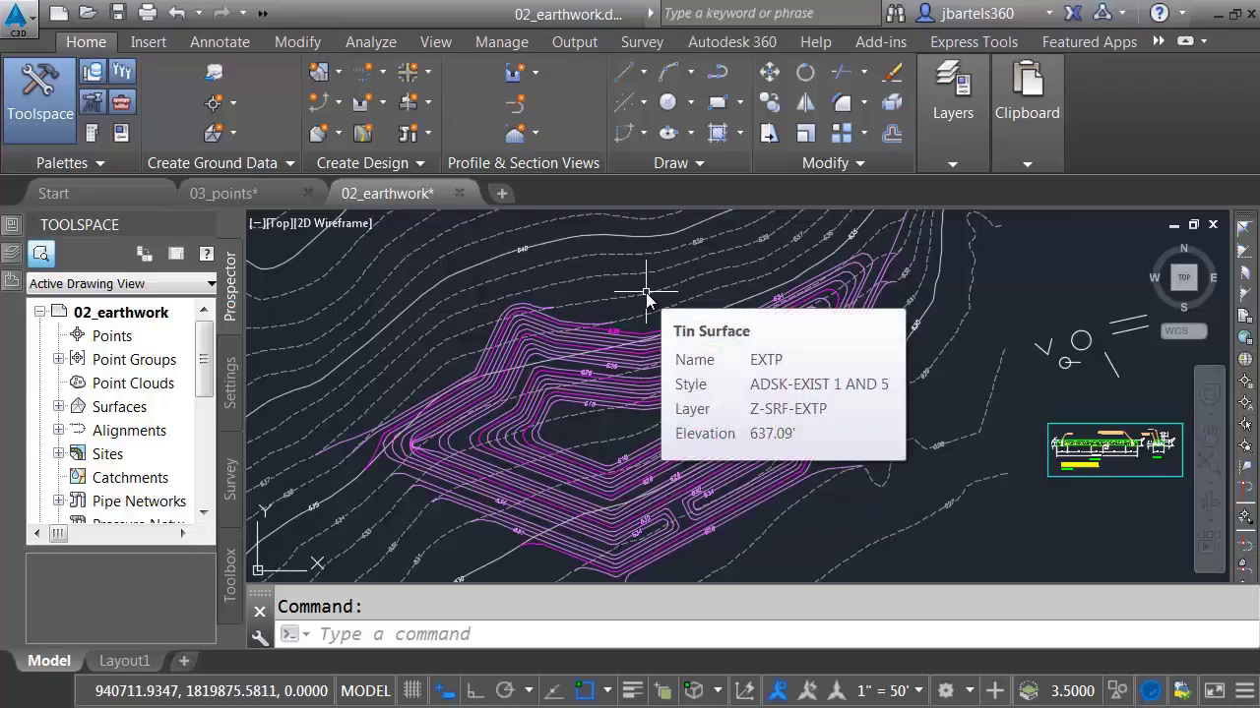
{"action": "mouse_move", "coordinate": [611, 421]}
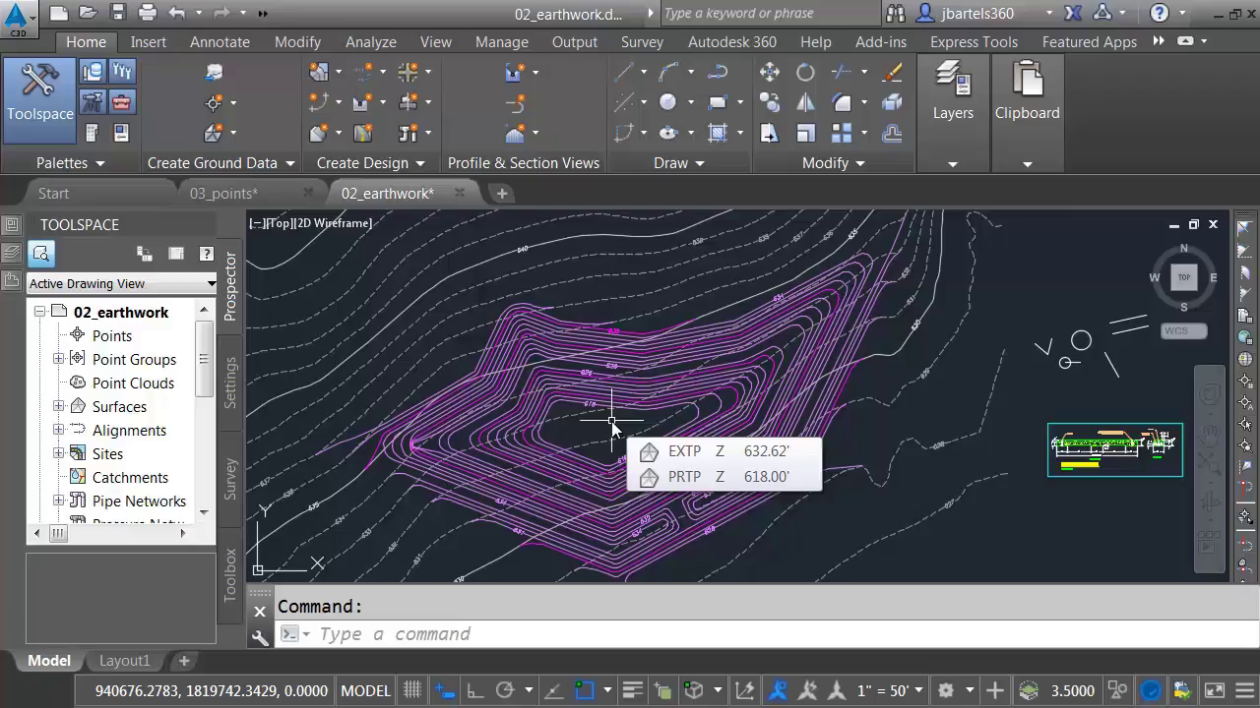
Compute EXTP-to-PRTP volumes: 17465.19 cut, 2689.97 fill, 14775.22 net cu. yd.
{"action": "type", "text": "reportsurf"}
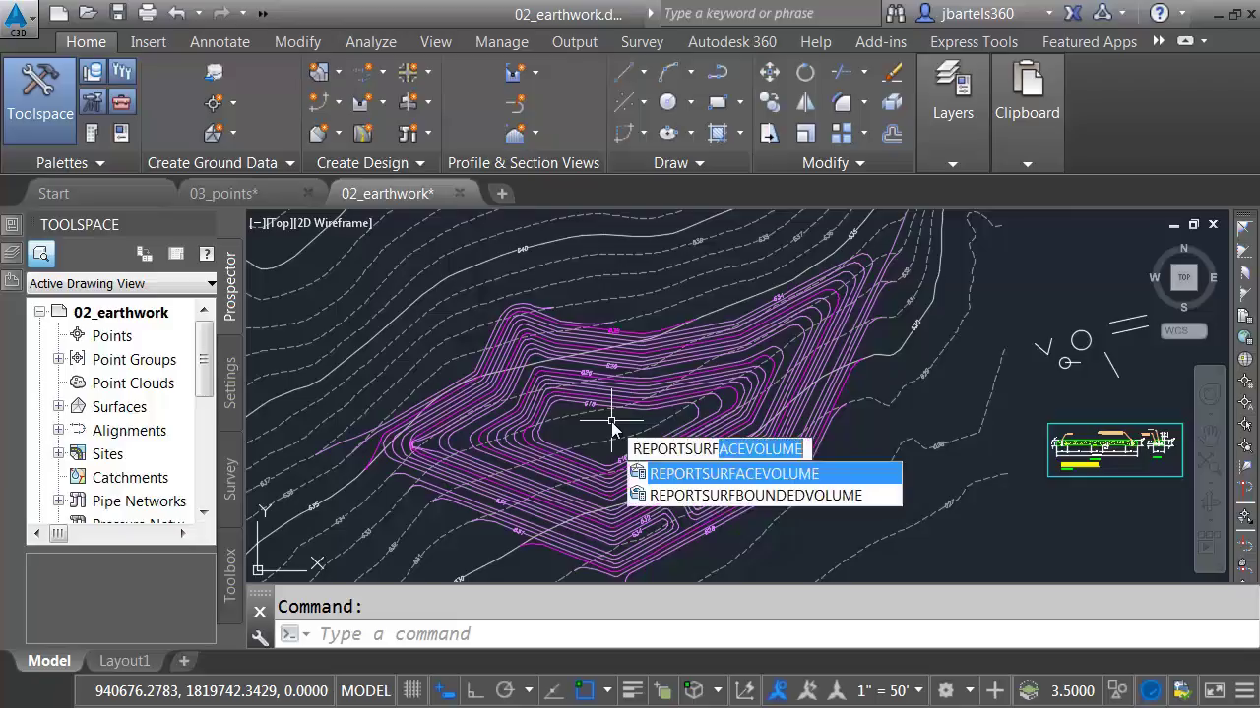
{"action": "key", "text": "Return"}
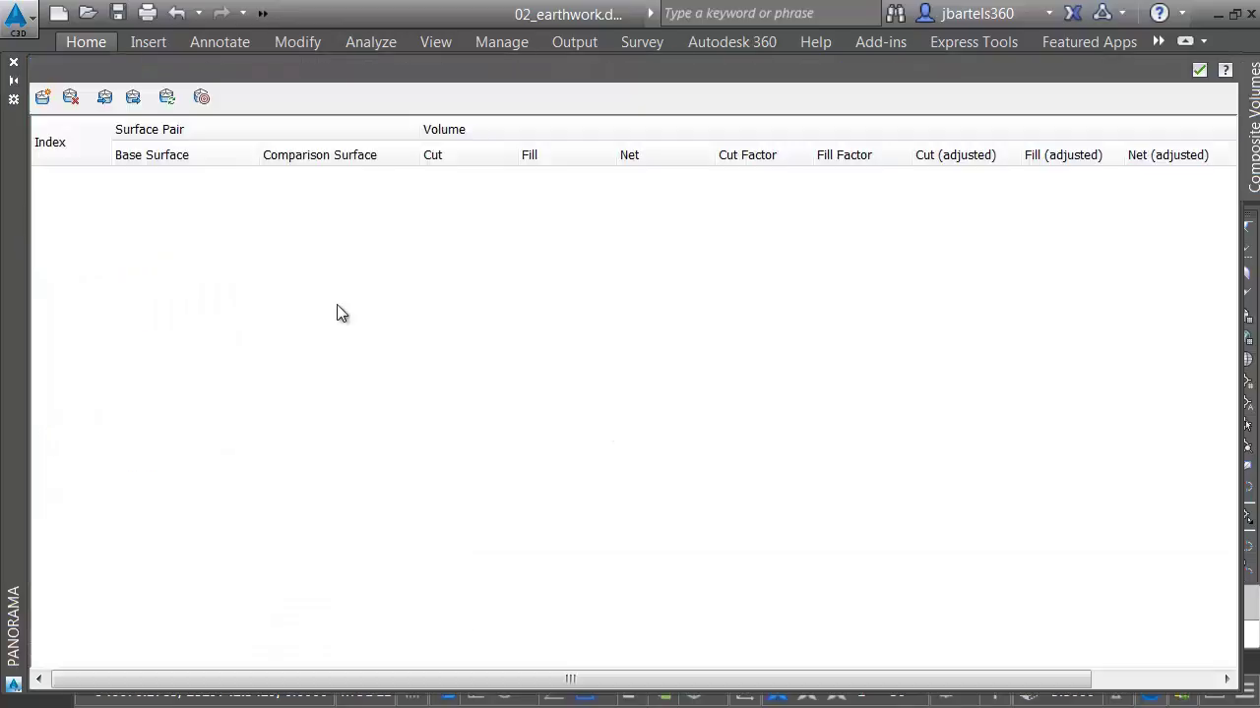
{"action": "left_click", "coordinate": [43, 96]}
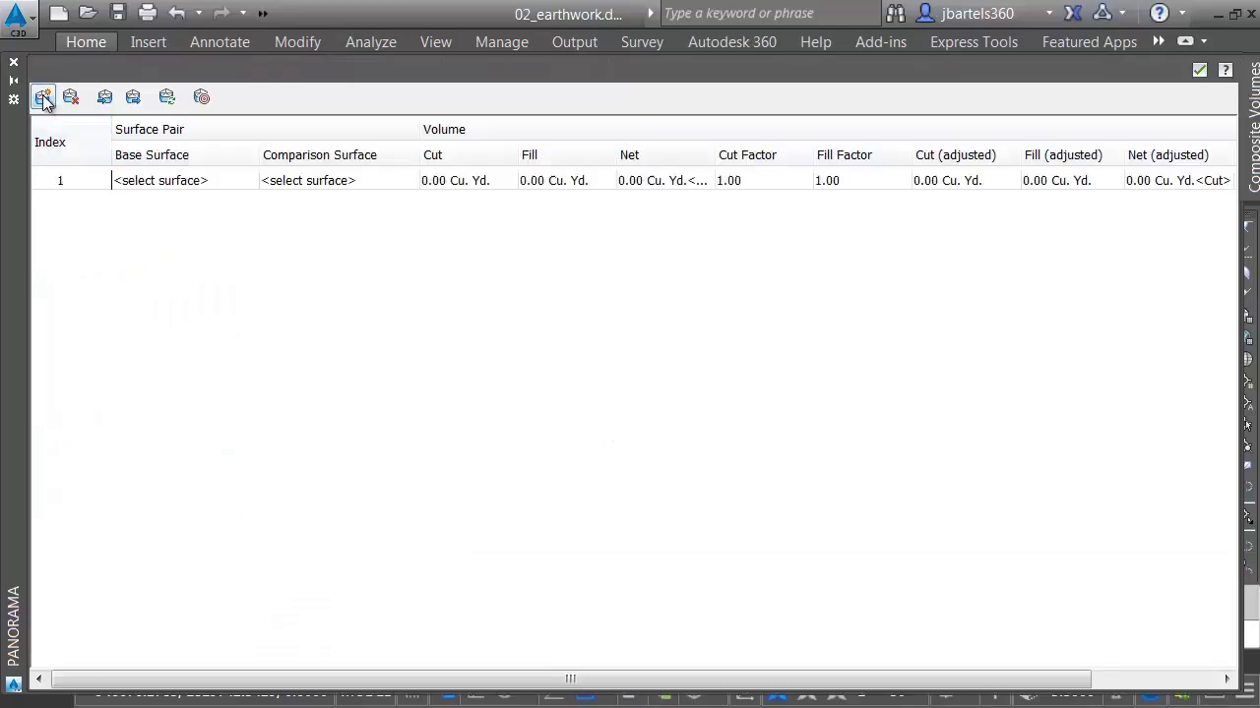
{"action": "left_click", "coordinate": [154, 177]}
{"action": "left_click", "coordinate": [155, 177]}
{"action": "left_click", "coordinate": [150, 204]}
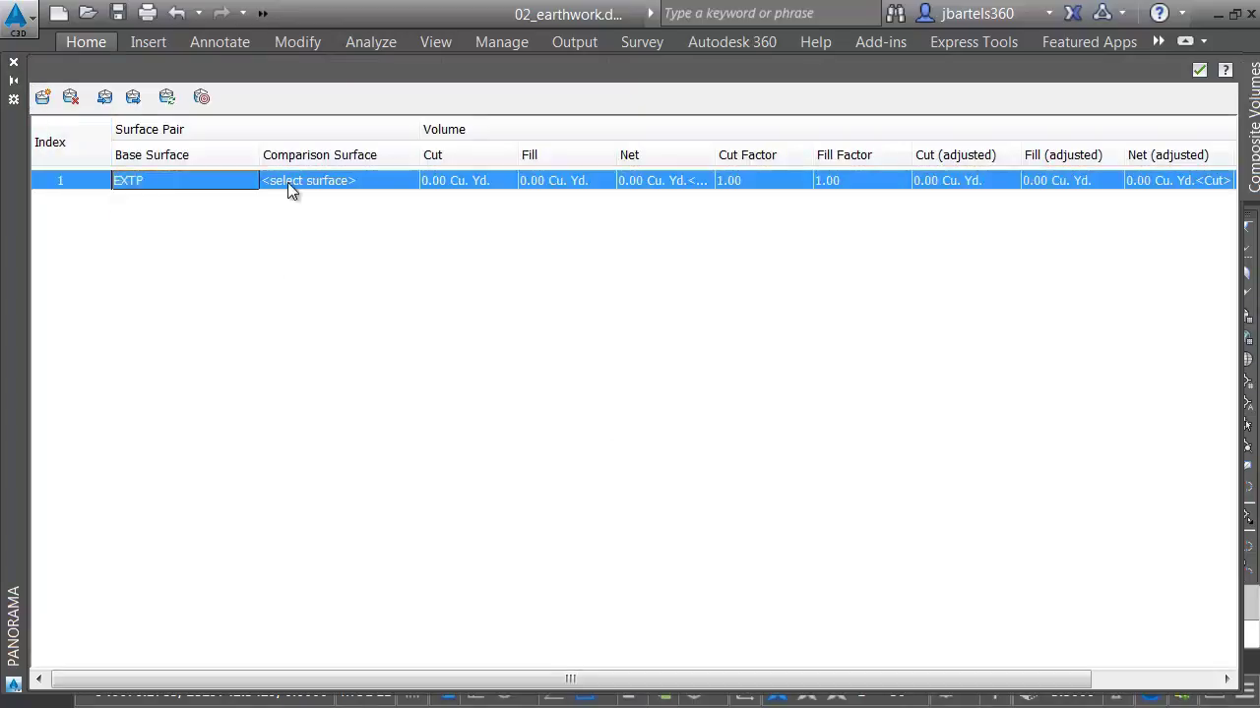
{"action": "left_click", "coordinate": [289, 178]}
{"action": "left_click", "coordinate": [286, 218]}
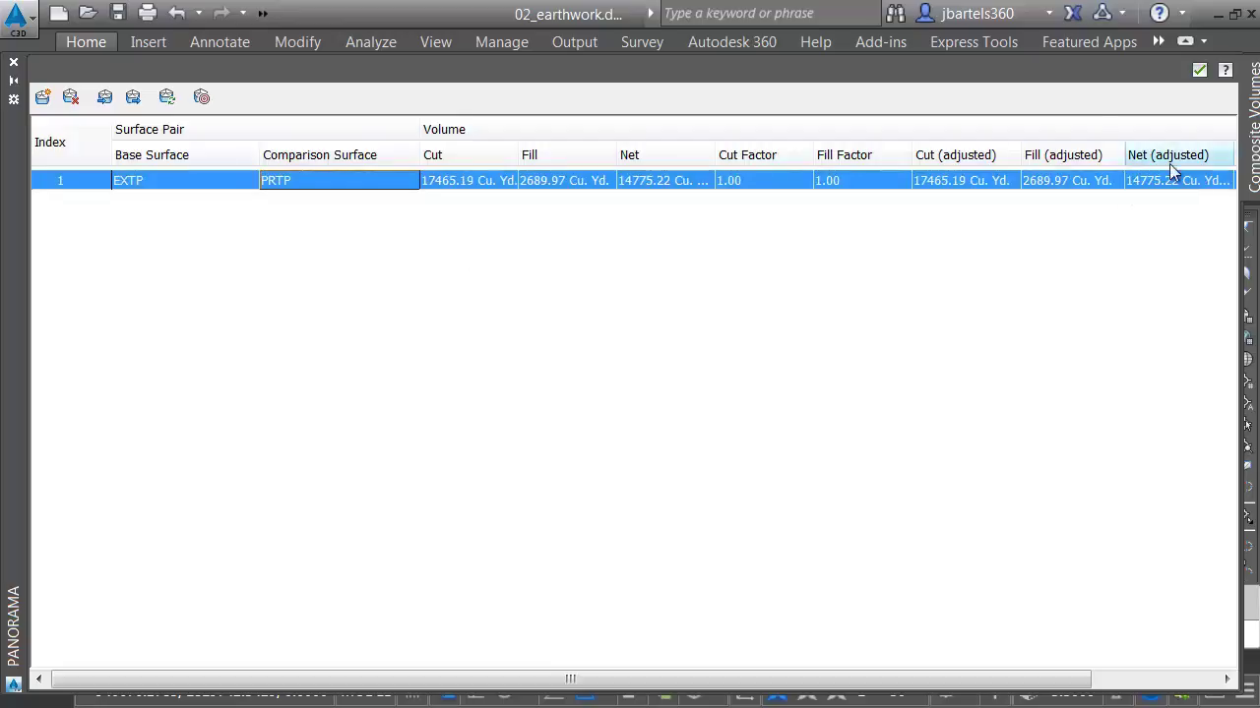
{"action": "left_click", "coordinate": [1200, 68]}
Zoom and pan to the wheel stop detail.
{"action": "scroll", "coordinate": [773, 408], "scroll_direction": "up", "scroll_amount": 3}
{"action": "mouse_move", "coordinate": [1005, 388]}
{"action": "middle_mouse_down"}
{"action": "mouse_move", "coordinate": [774, 408]}
{"action": "mouse_move", "coordinate": [806, 472]}
{"action": "middle_mouse_up"}
{"action": "scroll", "coordinate": [748, 413], "scroll_direction": "up", "scroll_amount": 5}
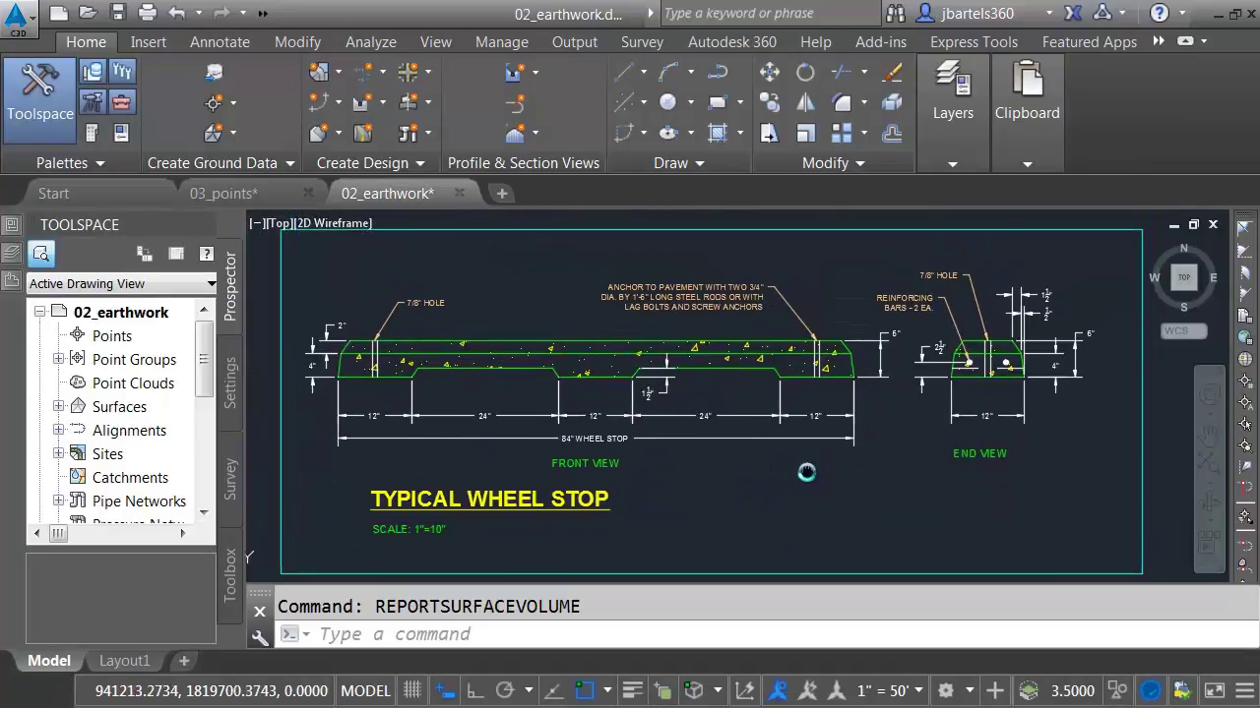
{"action": "left_click", "coordinate": [863, 342]}
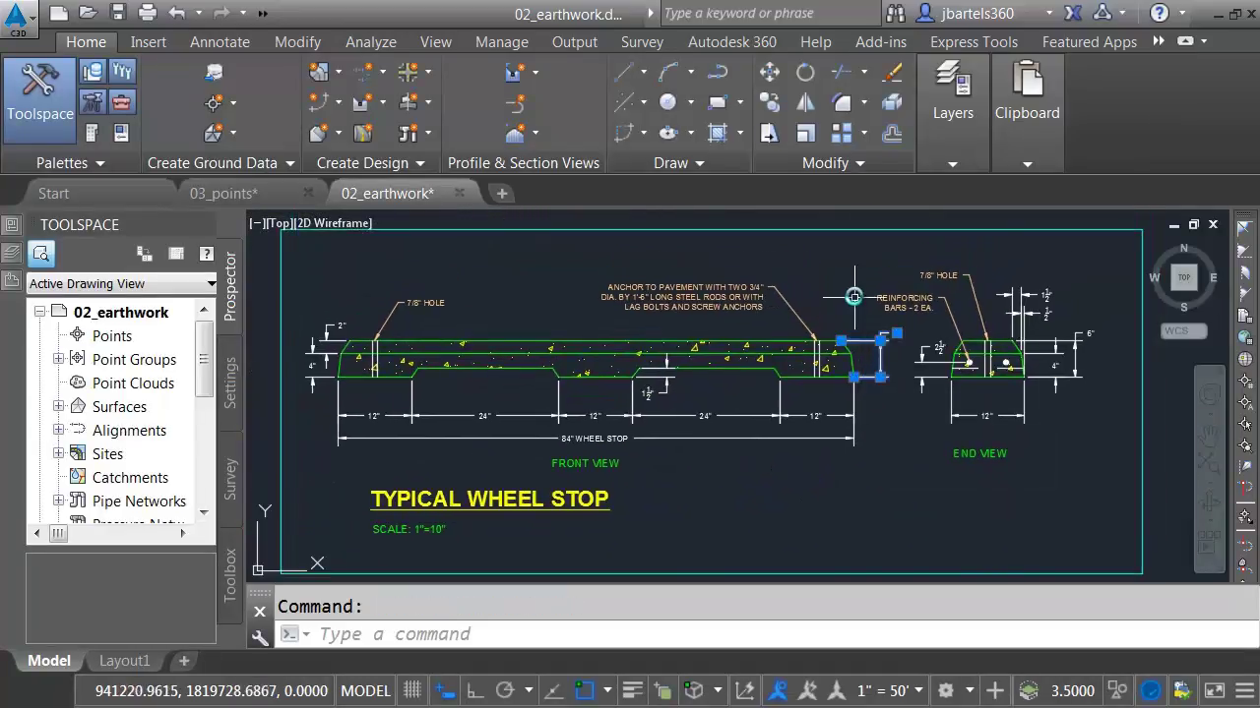
{"action": "right_click", "coordinate": [857, 255]}
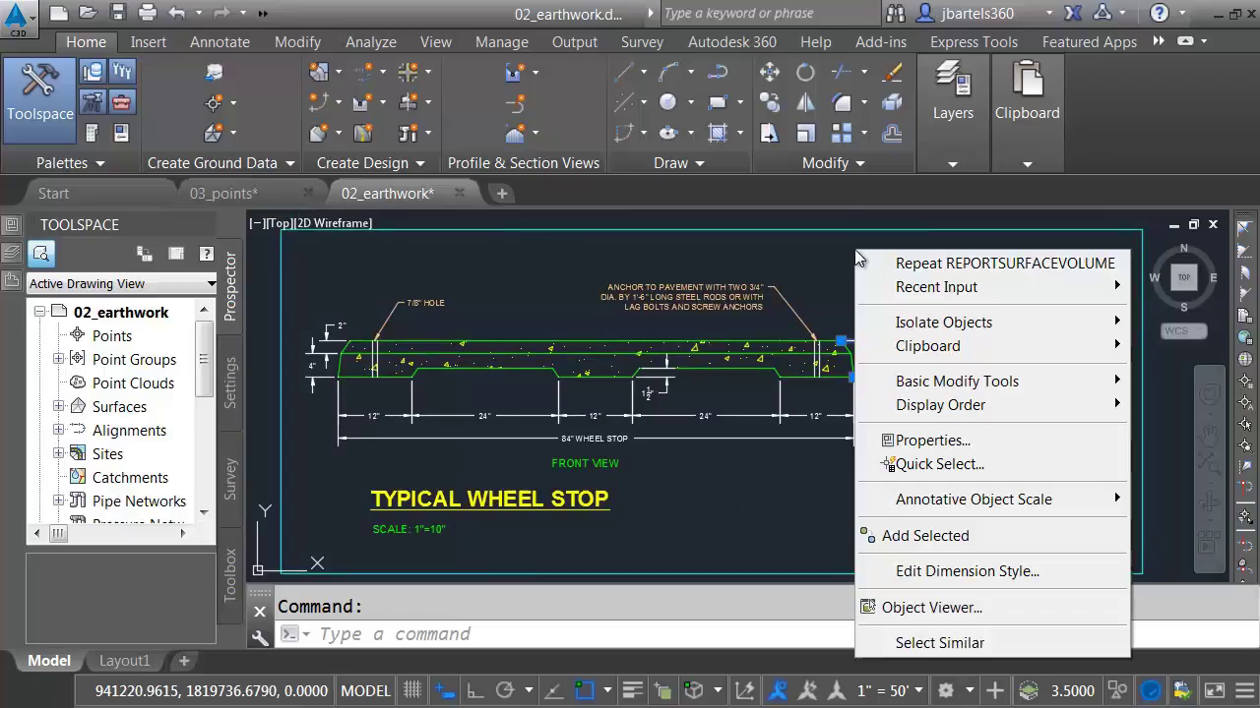
{"action": "left_click", "coordinate": [903, 645]}
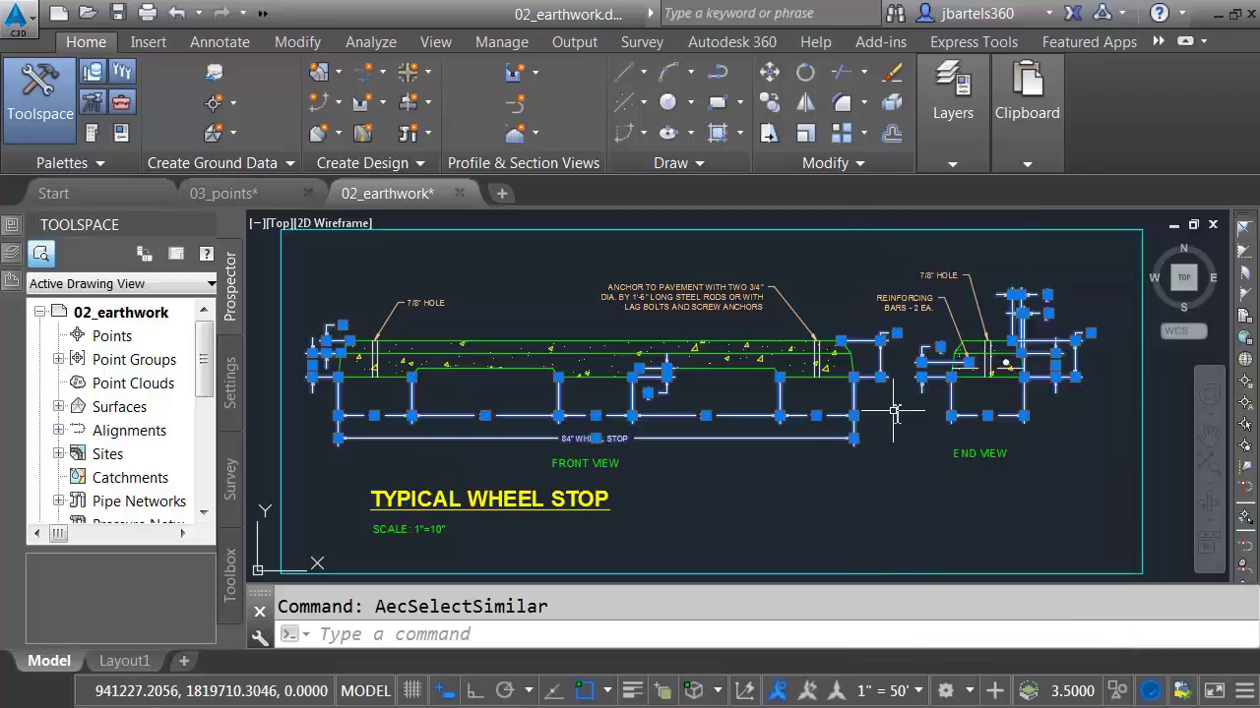
{"action": "key", "text": "Escape"}
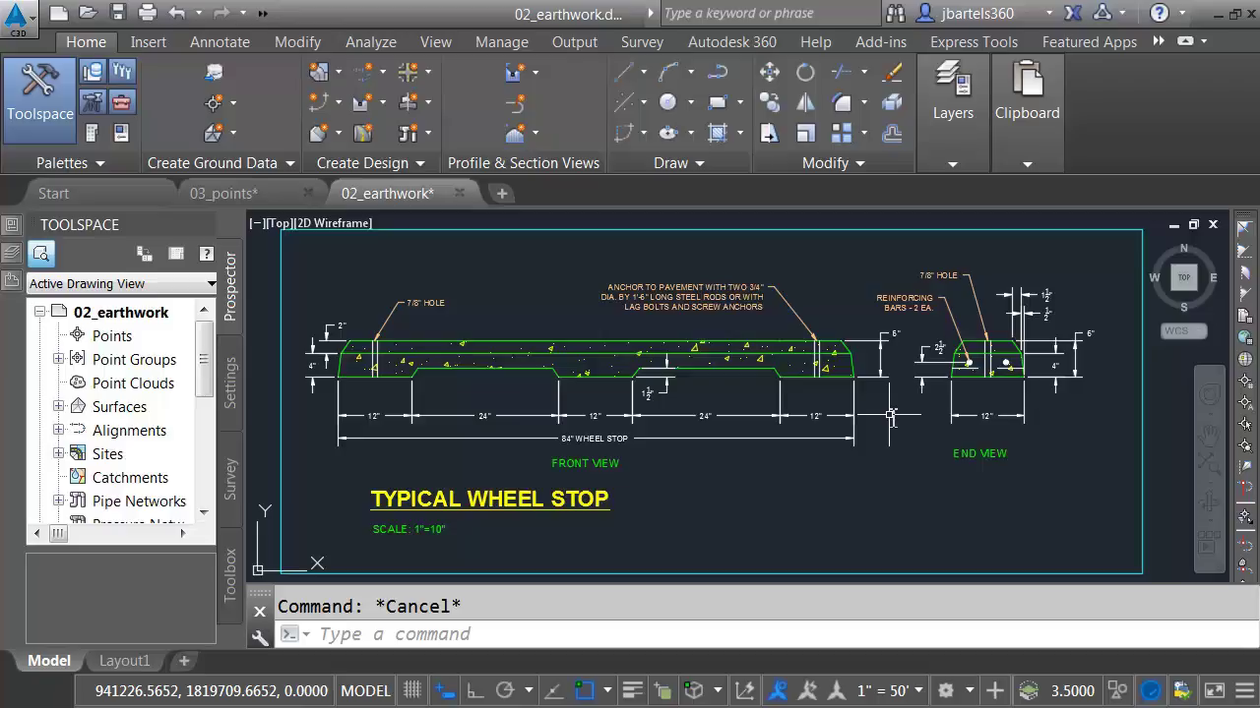
{"action": "left_click", "coordinate": [865, 366]}
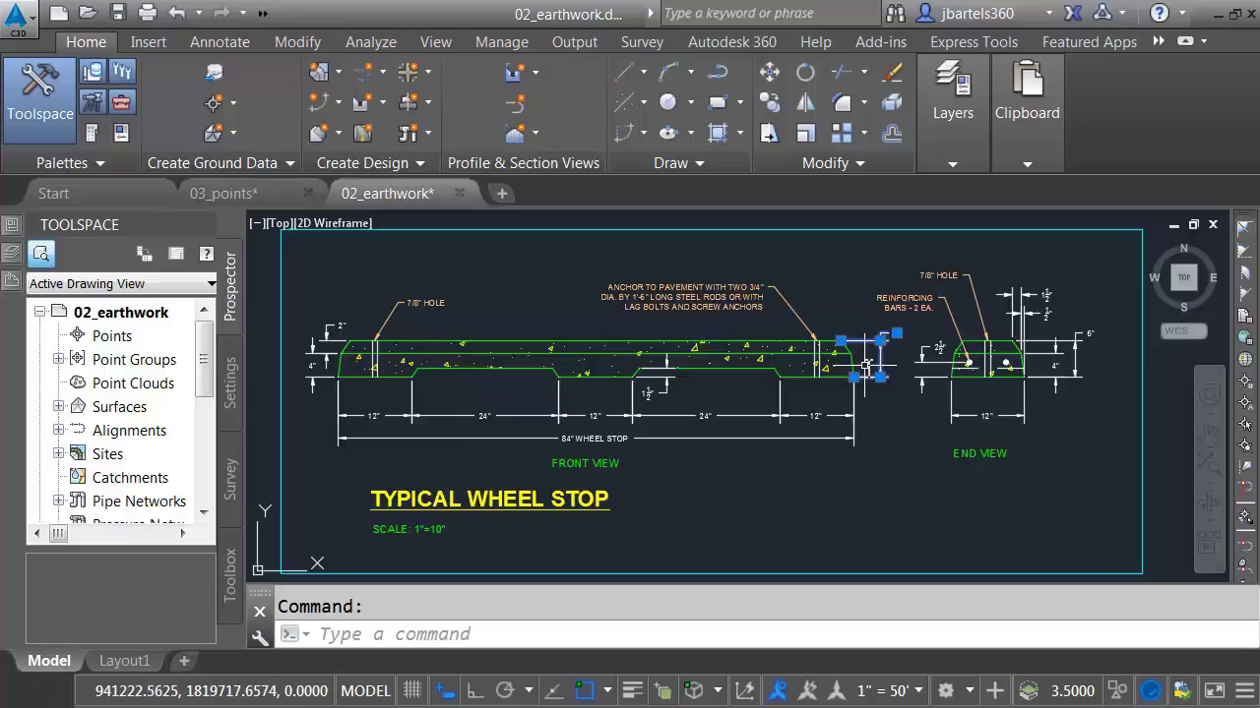
{"action": "right_click", "coordinate": [854, 301]}
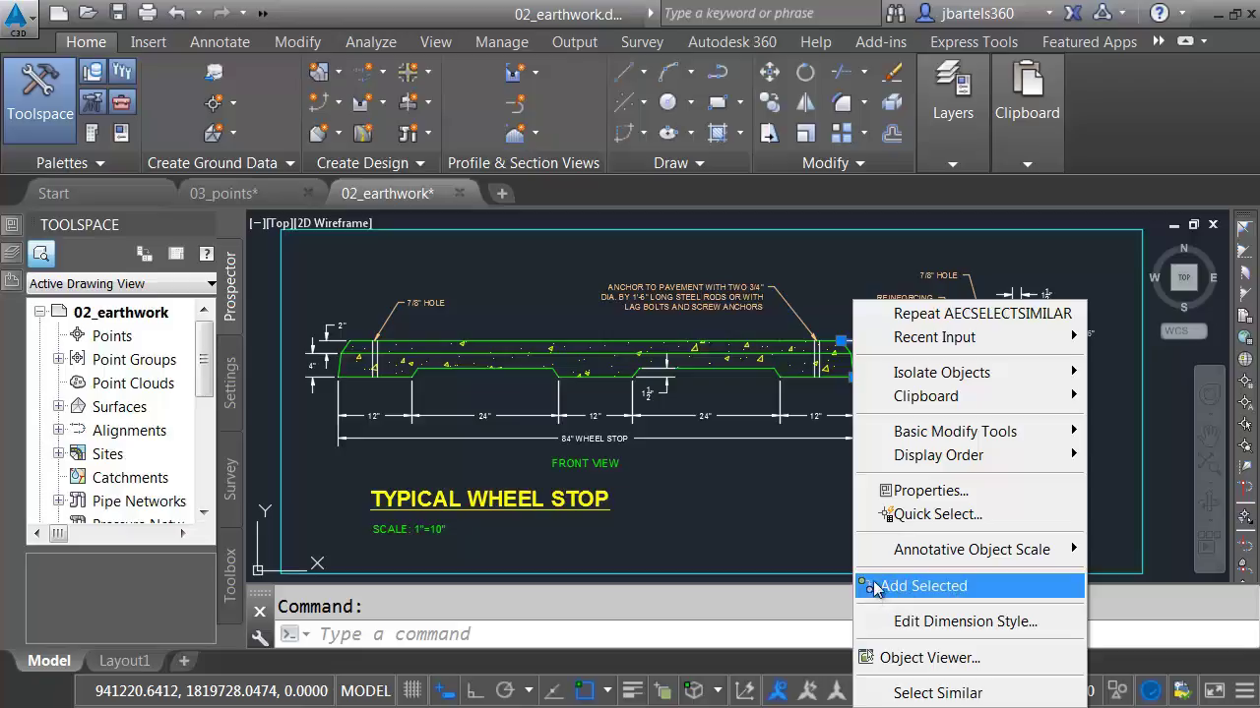
Set the annotation scale to 1" = 10'.
{"action": "key", "text": "Escape"}
{"action": "key", "text": "Escape"}
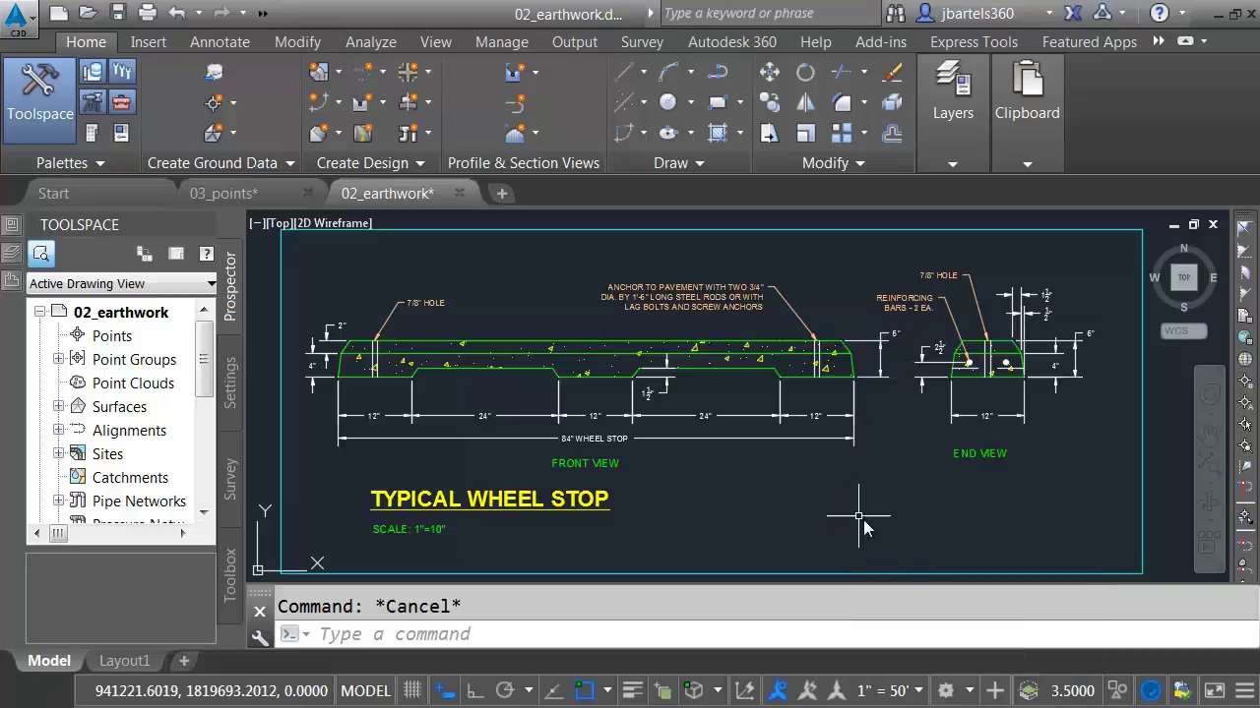
{"action": "left_click", "coordinate": [913, 688]}
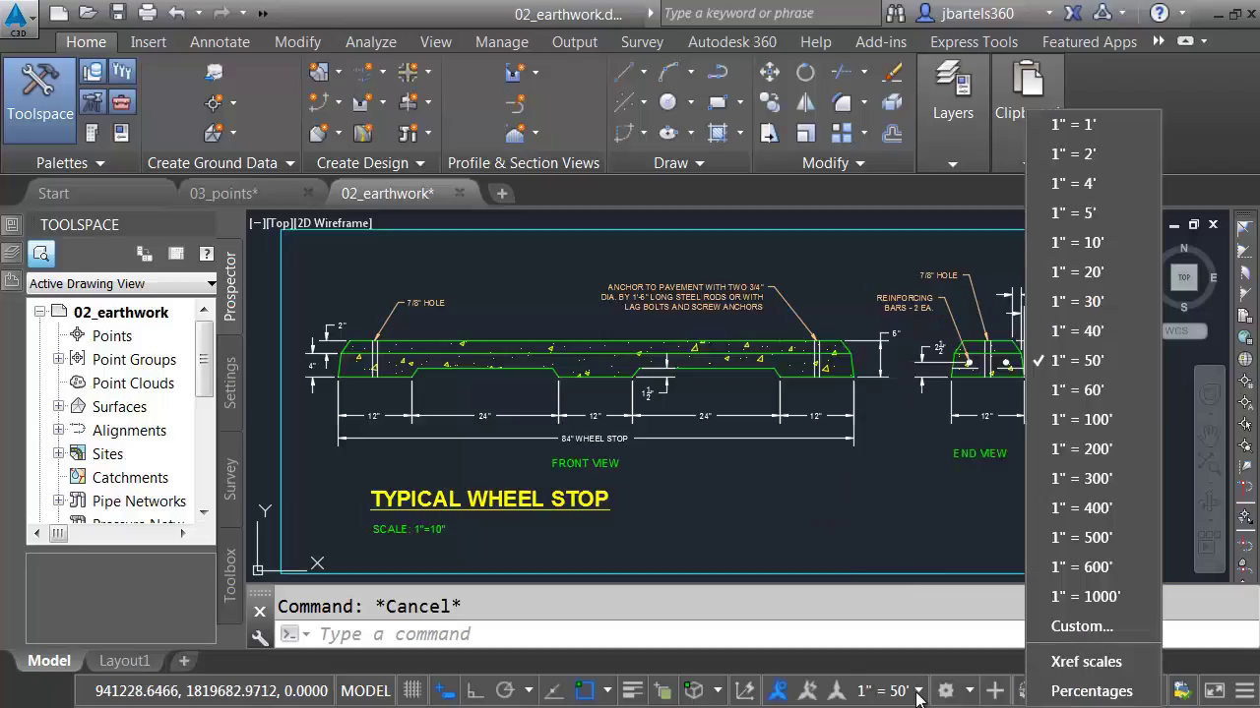
{"action": "left_click", "coordinate": [1077, 241]}
Add a 4" vertical dimension matching the 6" one at the wheel stop's right end.
{"action": "scroll", "coordinate": [875, 354], "scroll_direction": "up", "scroll_amount": 3}
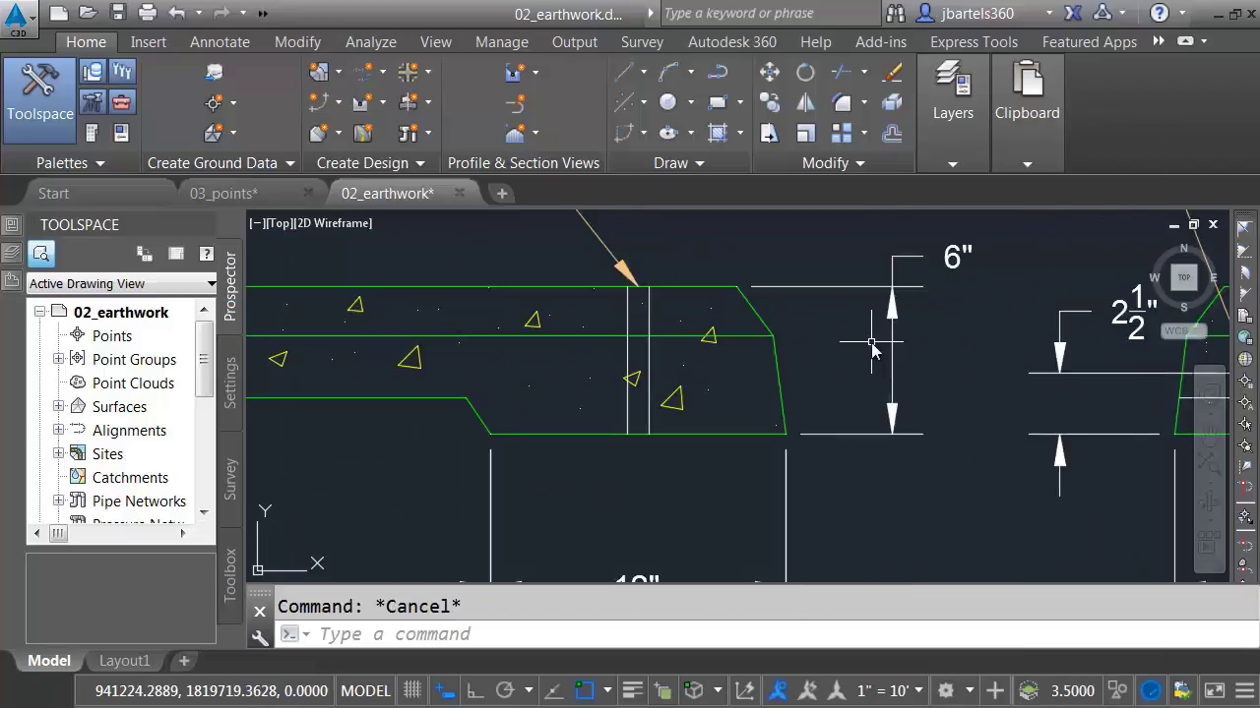
{"action": "middle_click_drag", "start_coordinate": [861, 336], "coordinate": [868, 369]}
{"action": "left_click", "coordinate": [858, 309]}
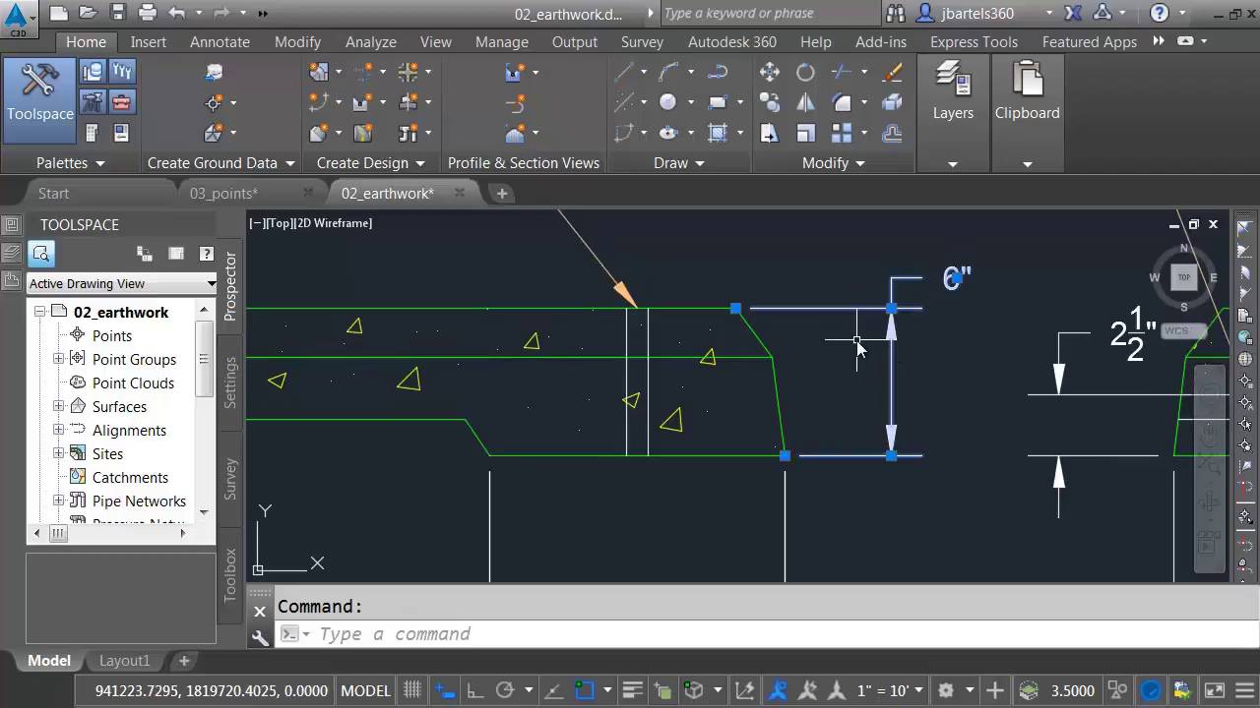
{"action": "right_click", "coordinate": [852, 342]}
{"action": "left_click", "coordinate": [866, 585]}
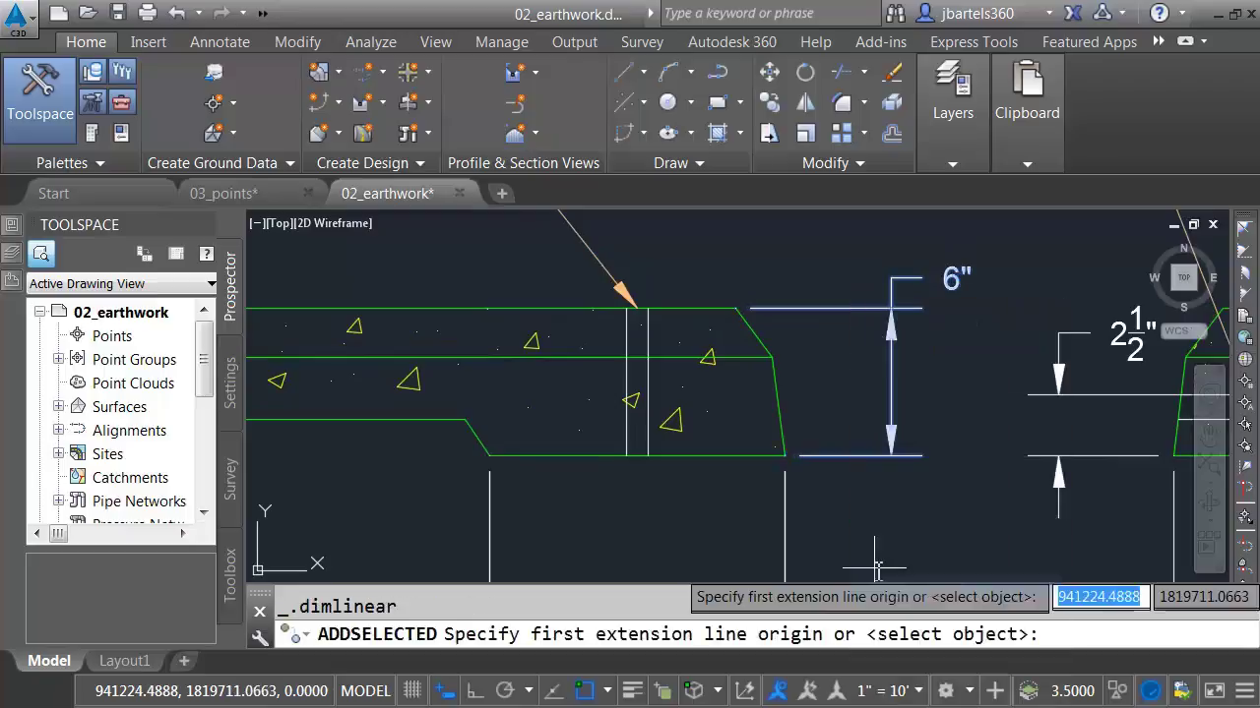
{"action": "left_click", "coordinate": [784, 454]}
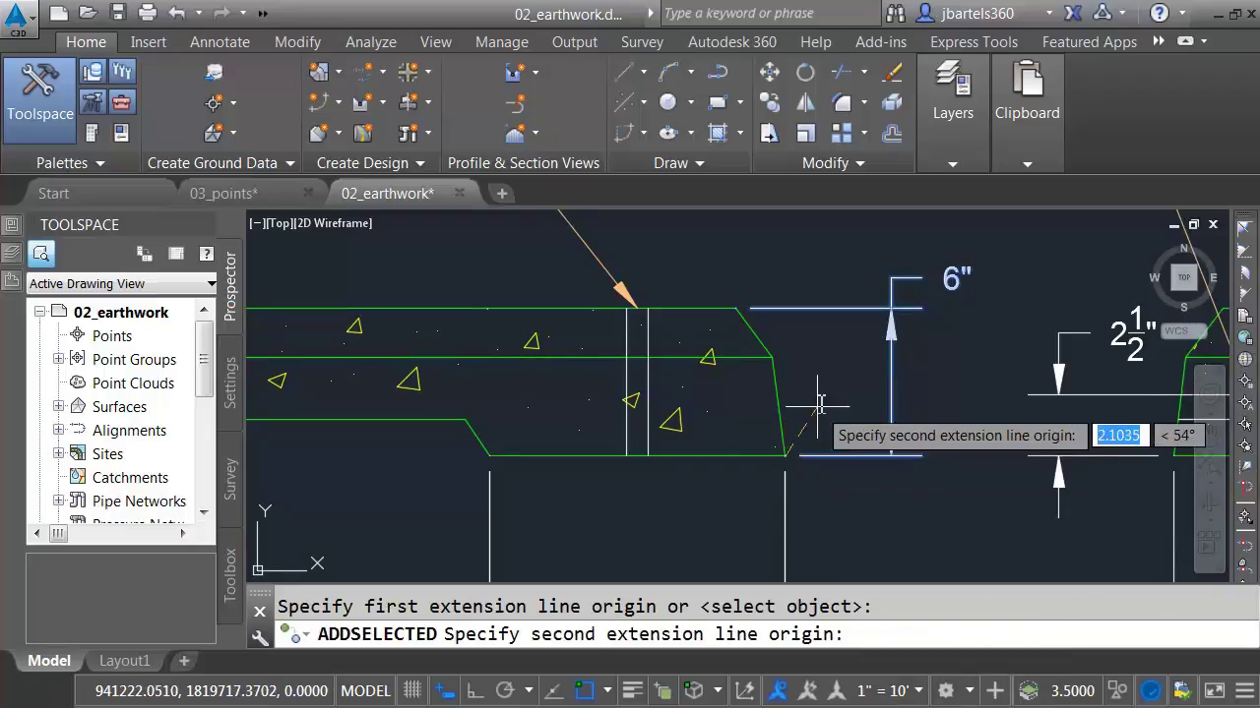
{"action": "left_click", "coordinate": [772, 356]}
{"action": "left_click", "coordinate": [838, 362]}
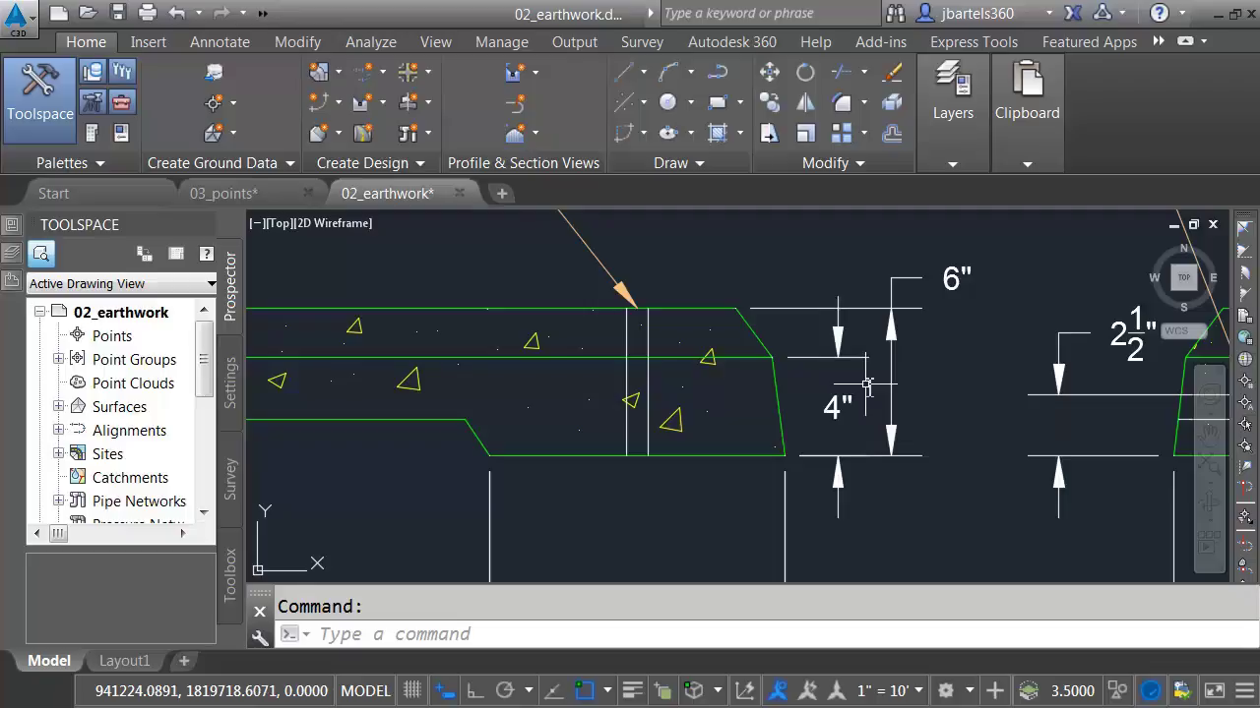
{"action": "scroll", "coordinate": [866, 389], "scroll_direction": "down", "scroll_amount": 6}
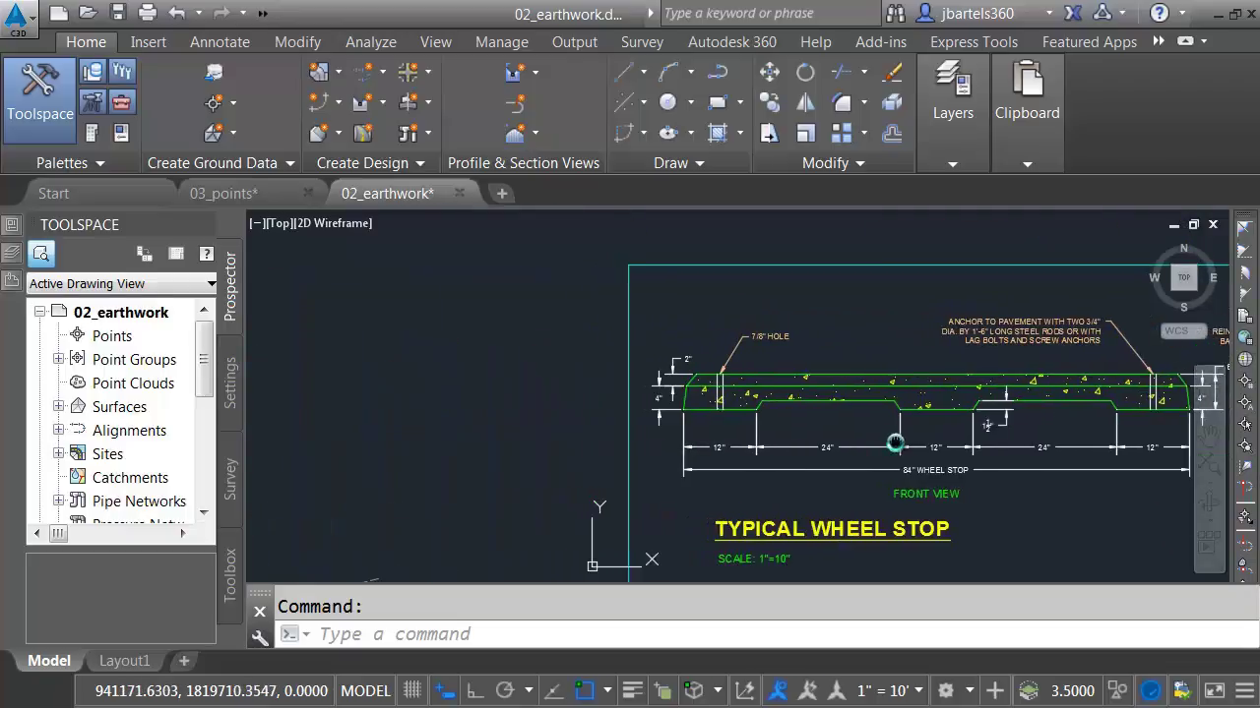
Draw a rectangle to the left of the wheel stop.
{"action": "middle_click_drag", "start_coordinate": [895, 443], "coordinate": [984, 449]}
{"action": "scroll", "coordinate": [630, 442], "scroll_direction": "up", "scroll_amount": 4}
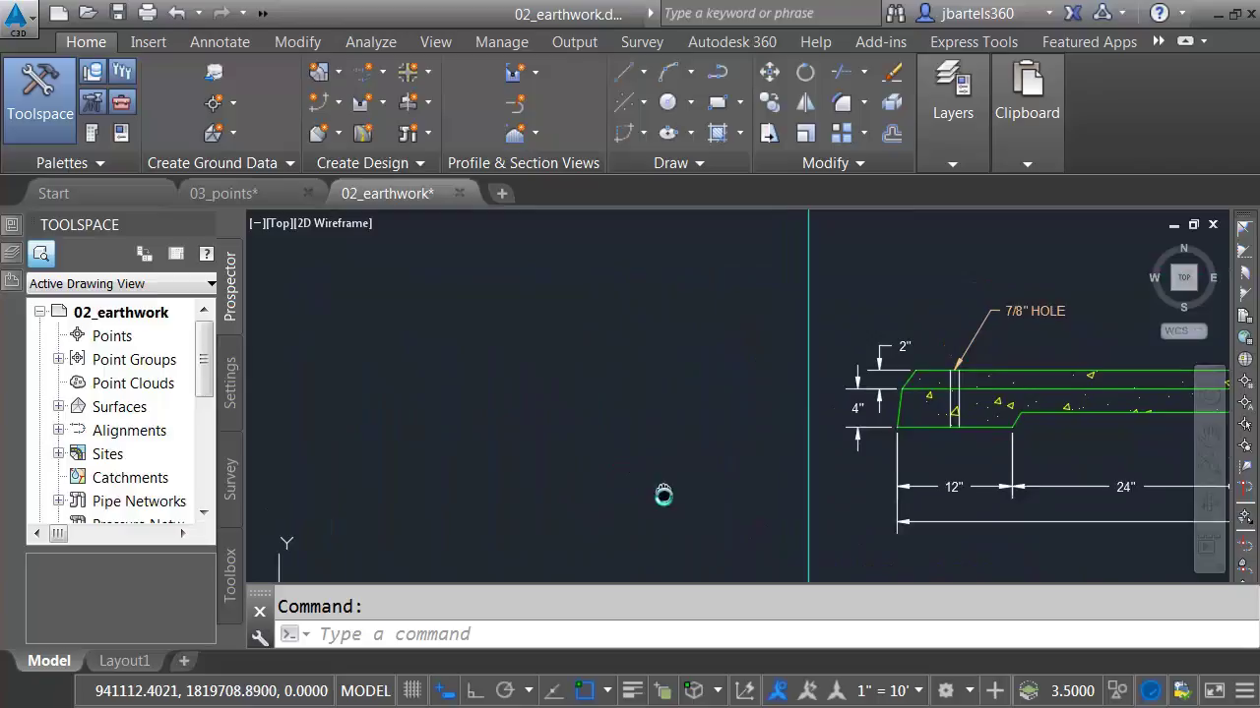
{"action": "left_click", "coordinate": [717, 102]}
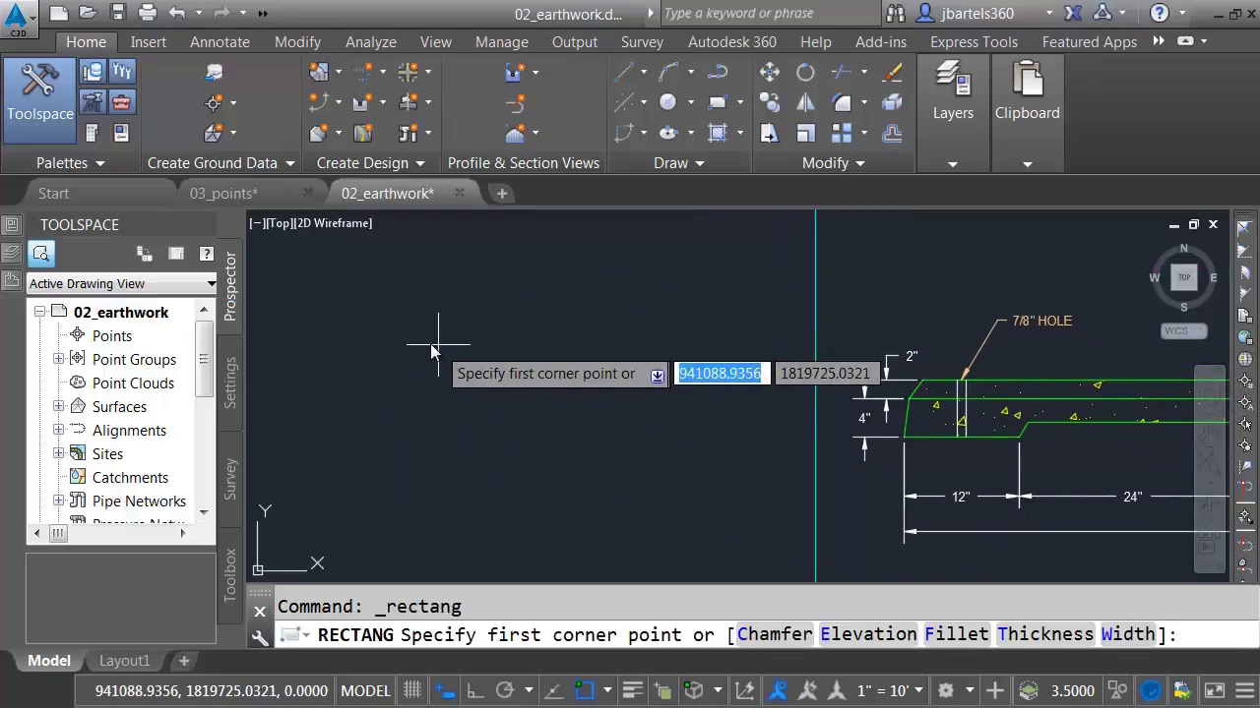
{"action": "left_click", "coordinate": [405, 337]}
{"action": "left_click", "coordinate": [613, 479]}
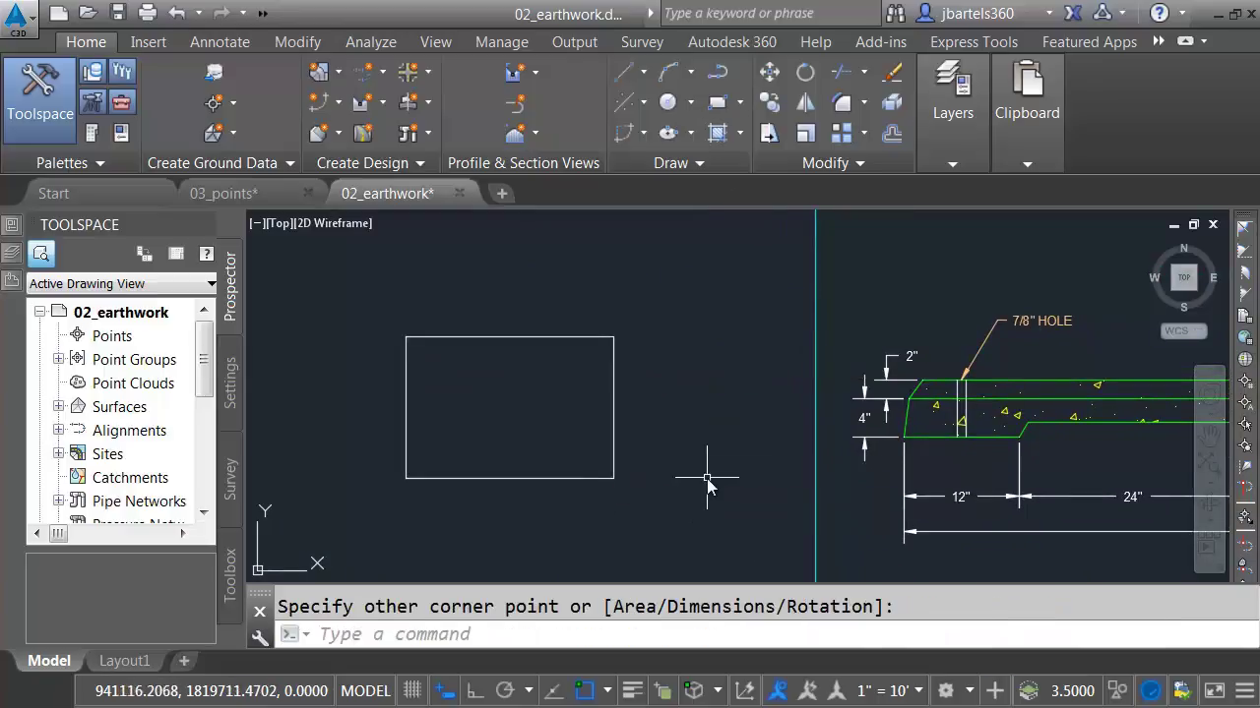
Start a new hatch matching the wheel stop's concrete hatch.
{"action": "left_click", "coordinate": [935, 407]}
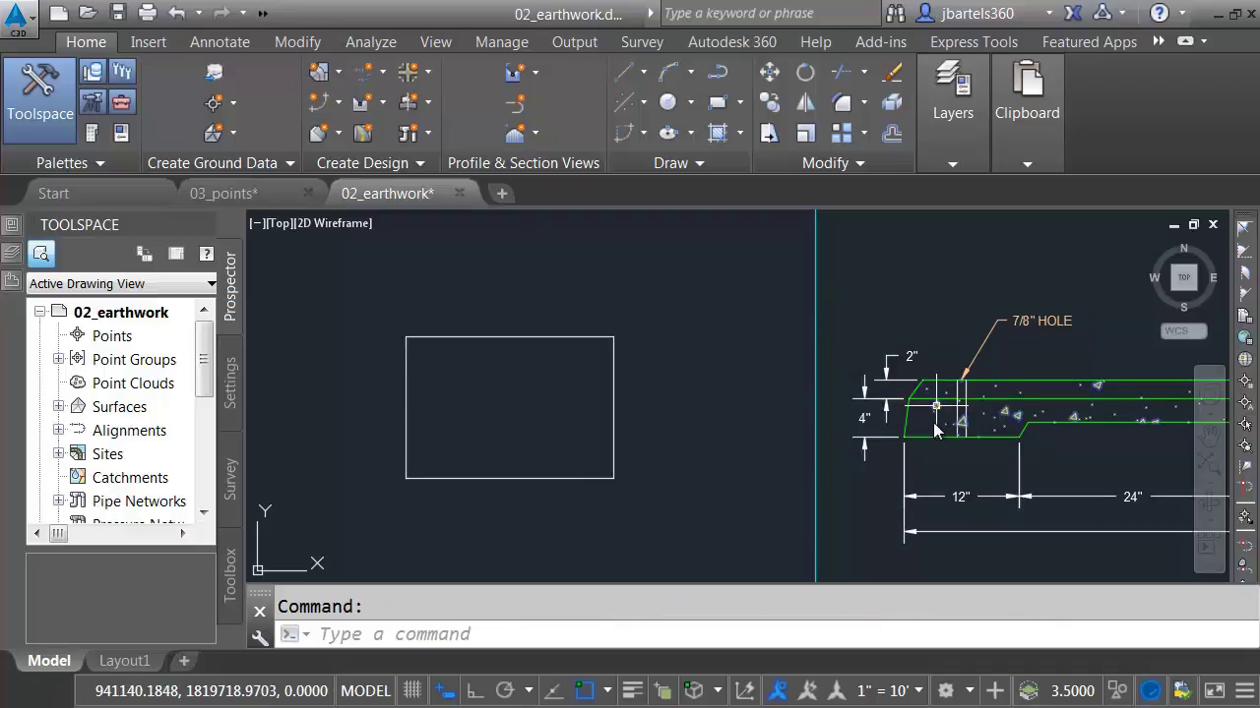
{"action": "right_click", "coordinate": [903, 315]}
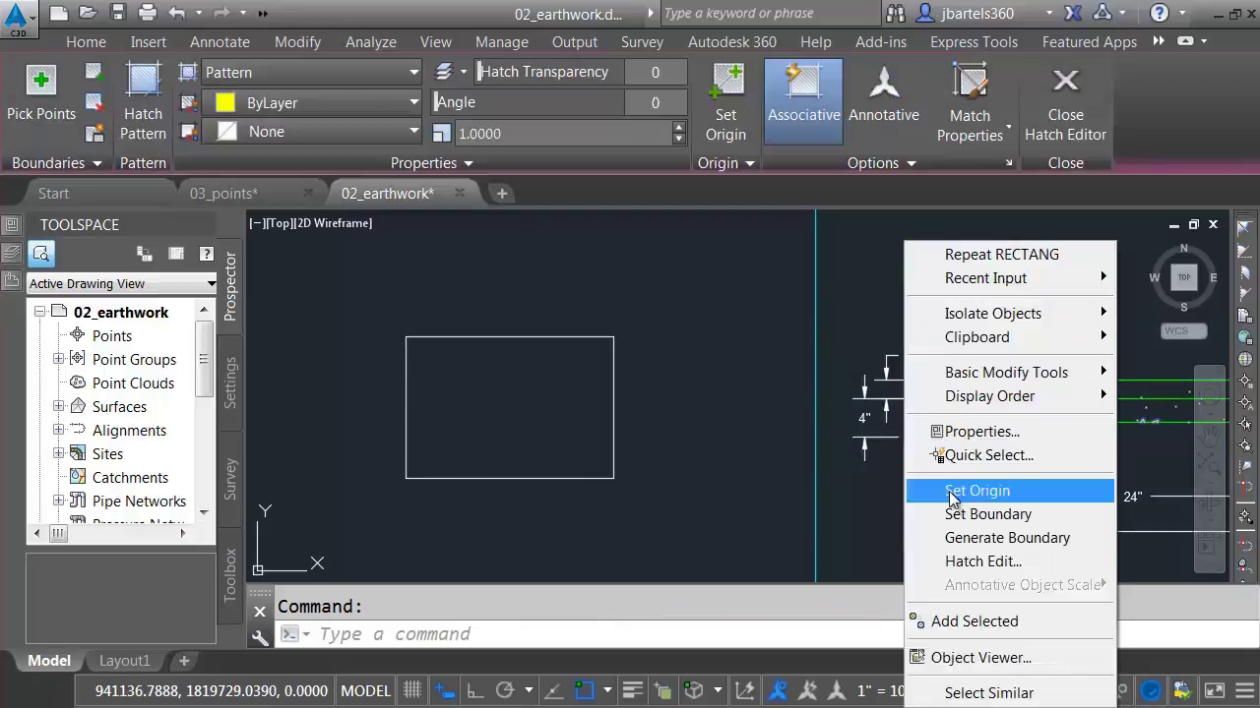
{"action": "left_click", "coordinate": [953, 622]}
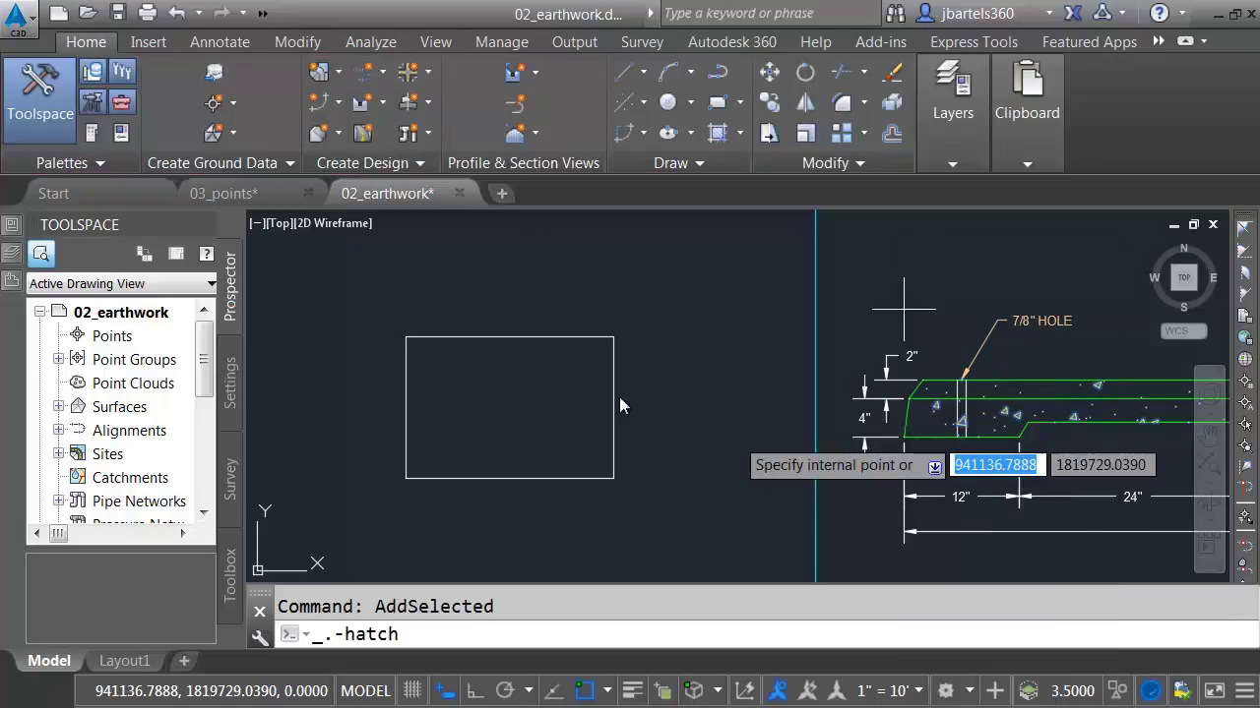
Fill the rectangle with the concrete hatch and bulge its left side into an arc.
{"action": "left_click", "coordinate": [538, 396]}
{"action": "key", "text": "Return"}
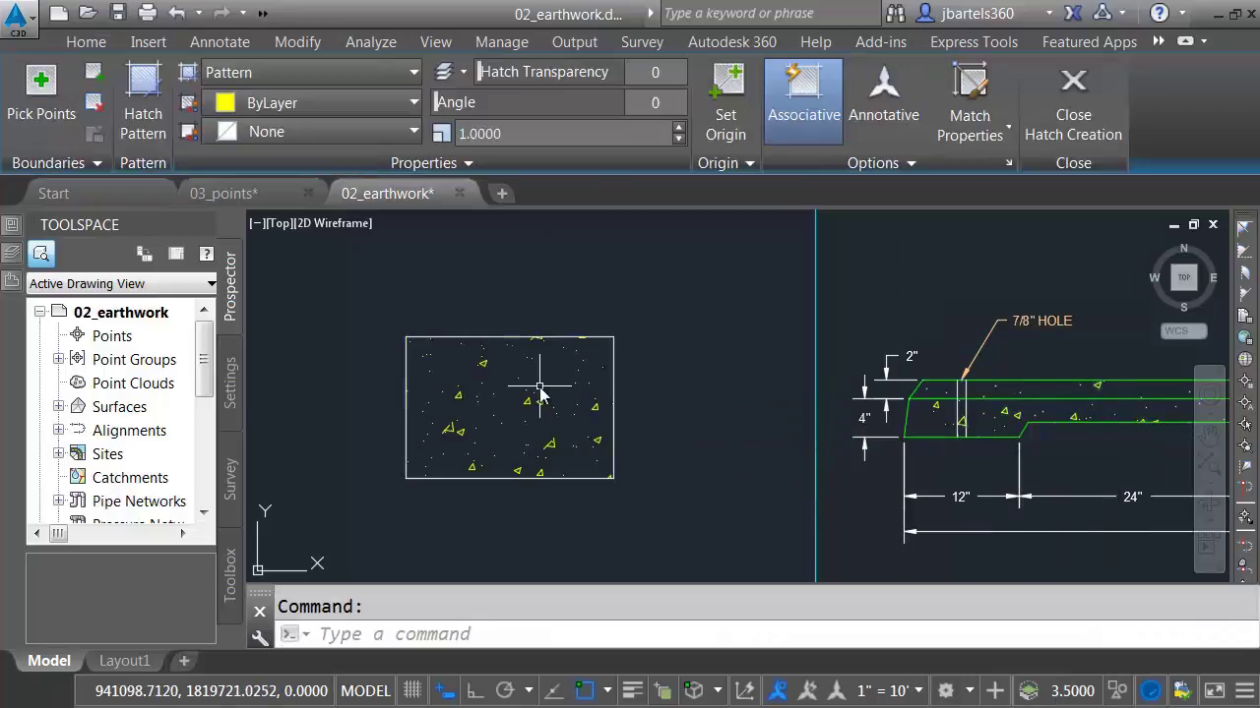
{"action": "left_click", "coordinate": [401, 381]}
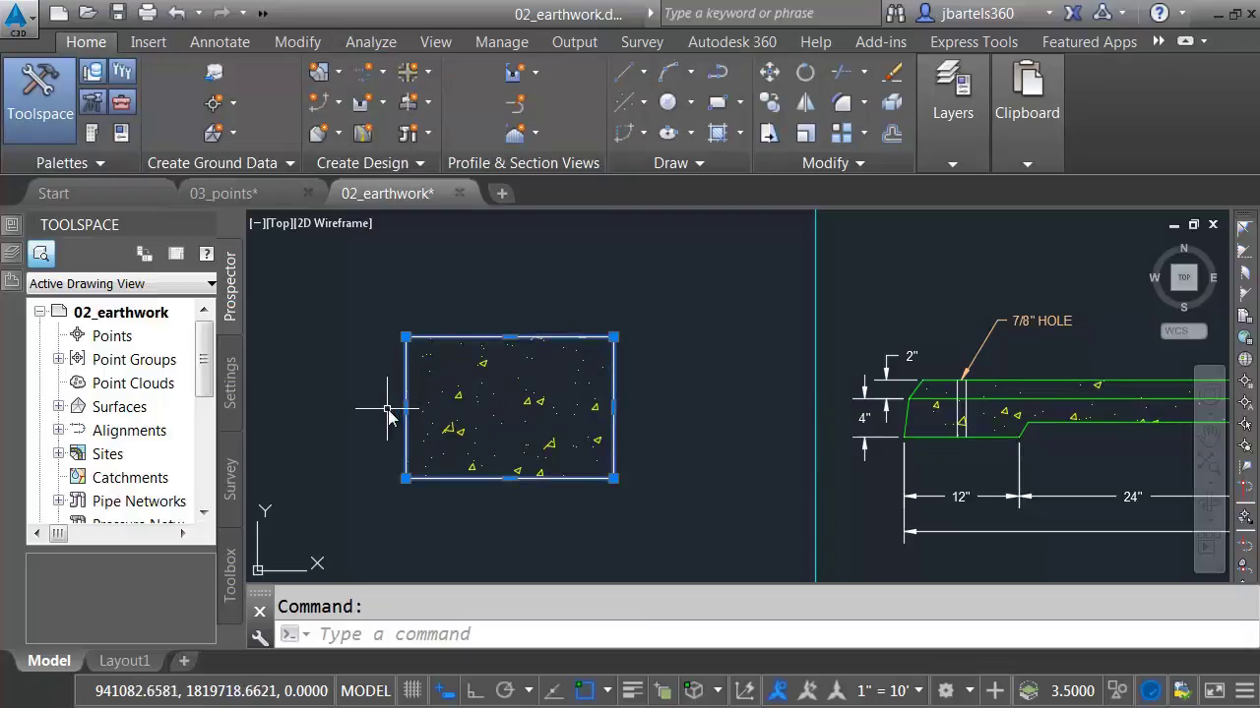
{"action": "mouse_move", "coordinate": [407, 409]}
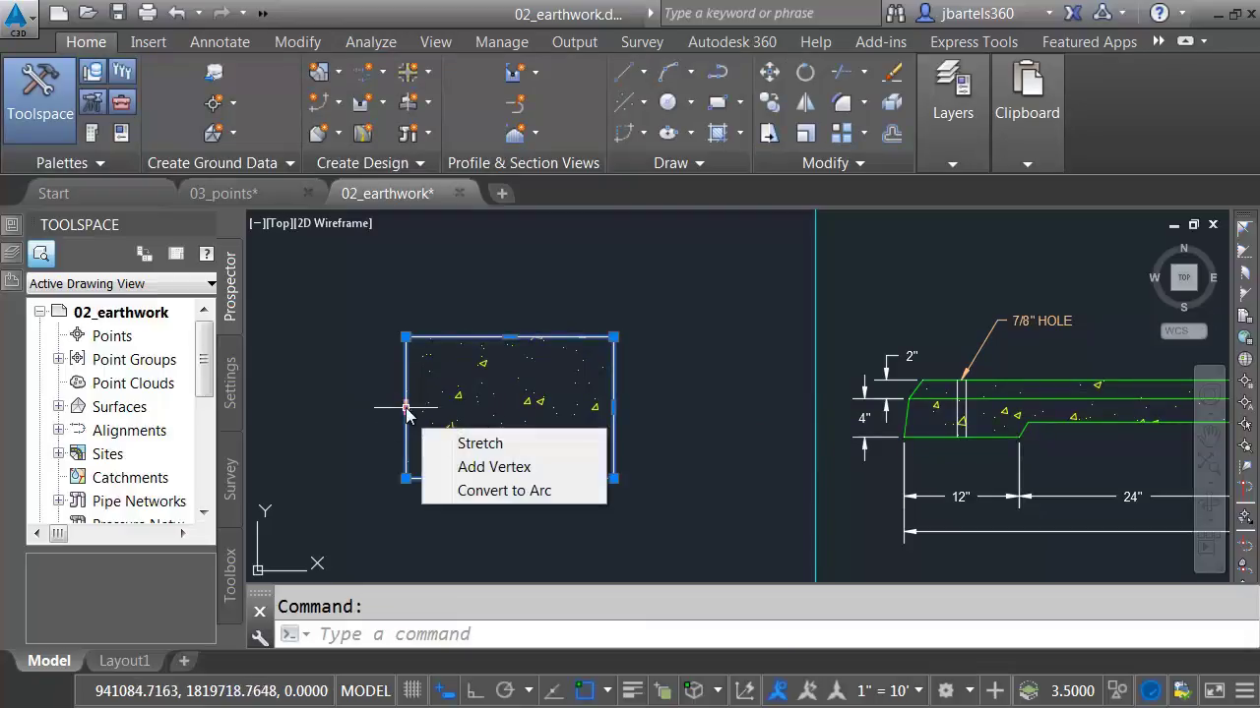
{"action": "left_click", "coordinate": [472, 491]}
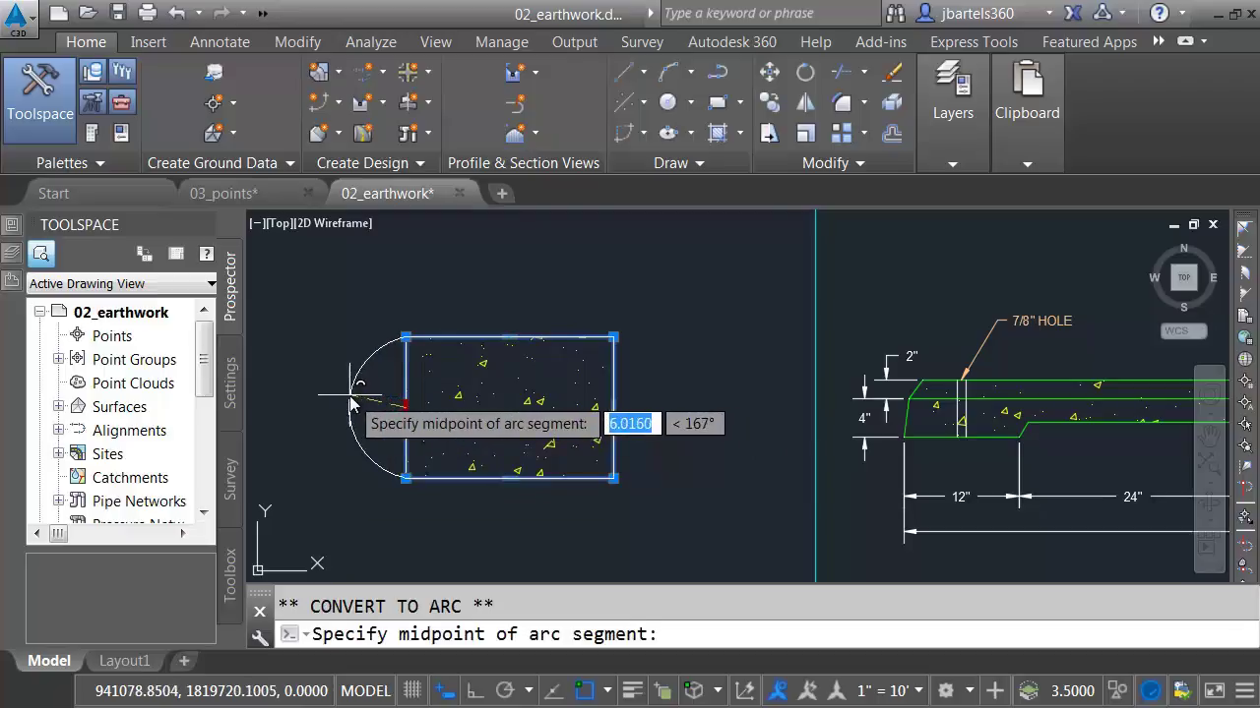
{"action": "left_click", "coordinate": [349, 408]}
Add new peak vertices on the shape's top and right edges.
{"action": "mouse_move", "coordinate": [511, 340]}
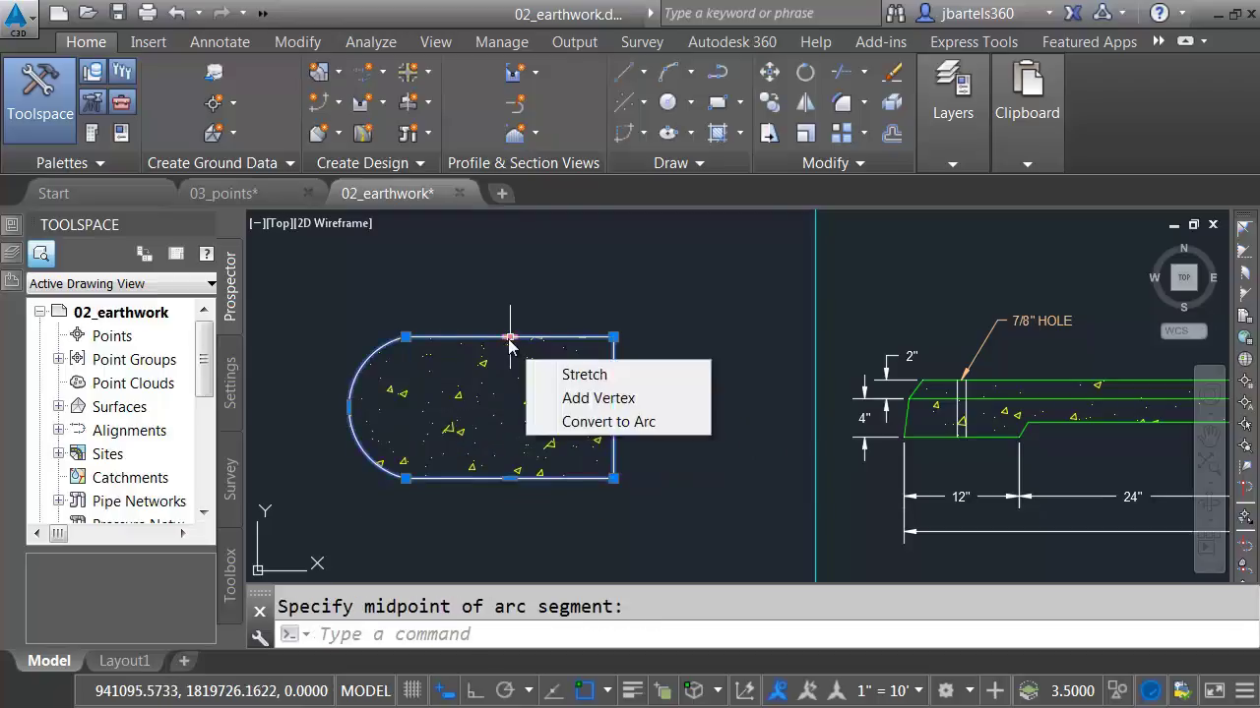
{"action": "left_click", "coordinate": [574, 398]}
{"action": "left_click", "coordinate": [512, 277]}
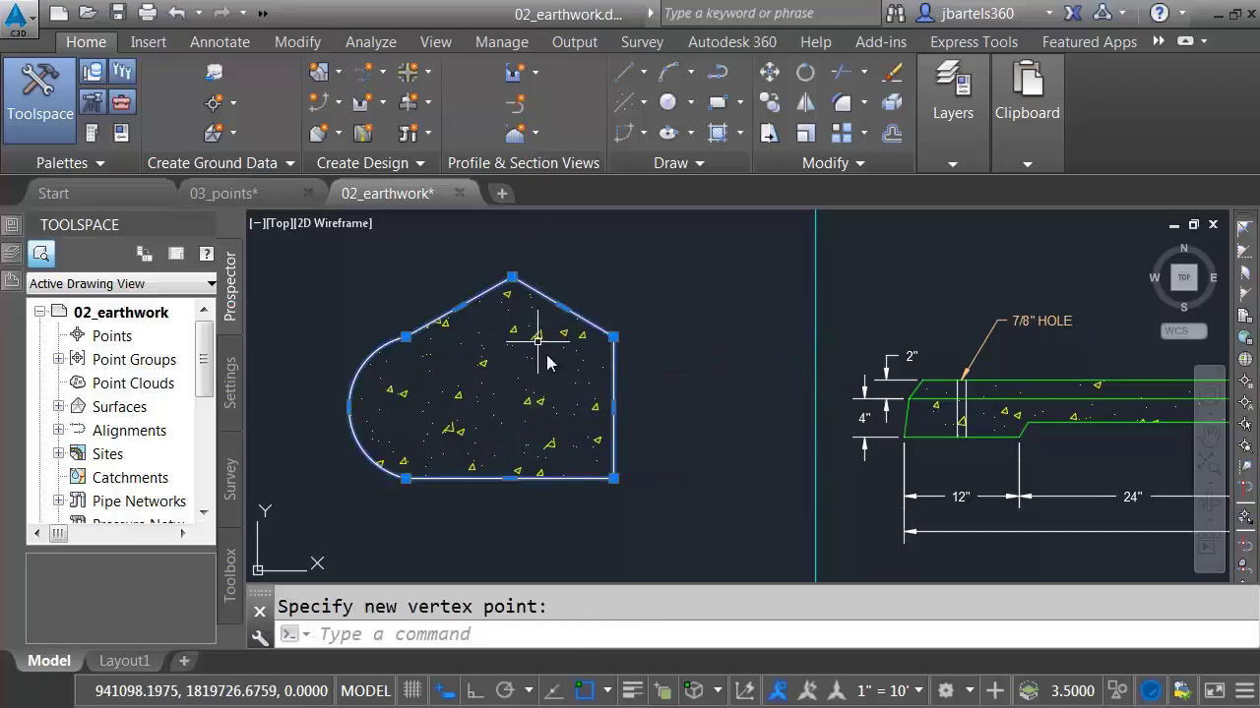
{"action": "mouse_move", "coordinate": [613, 411]}
{"action": "left_click", "coordinate": [677, 469]}
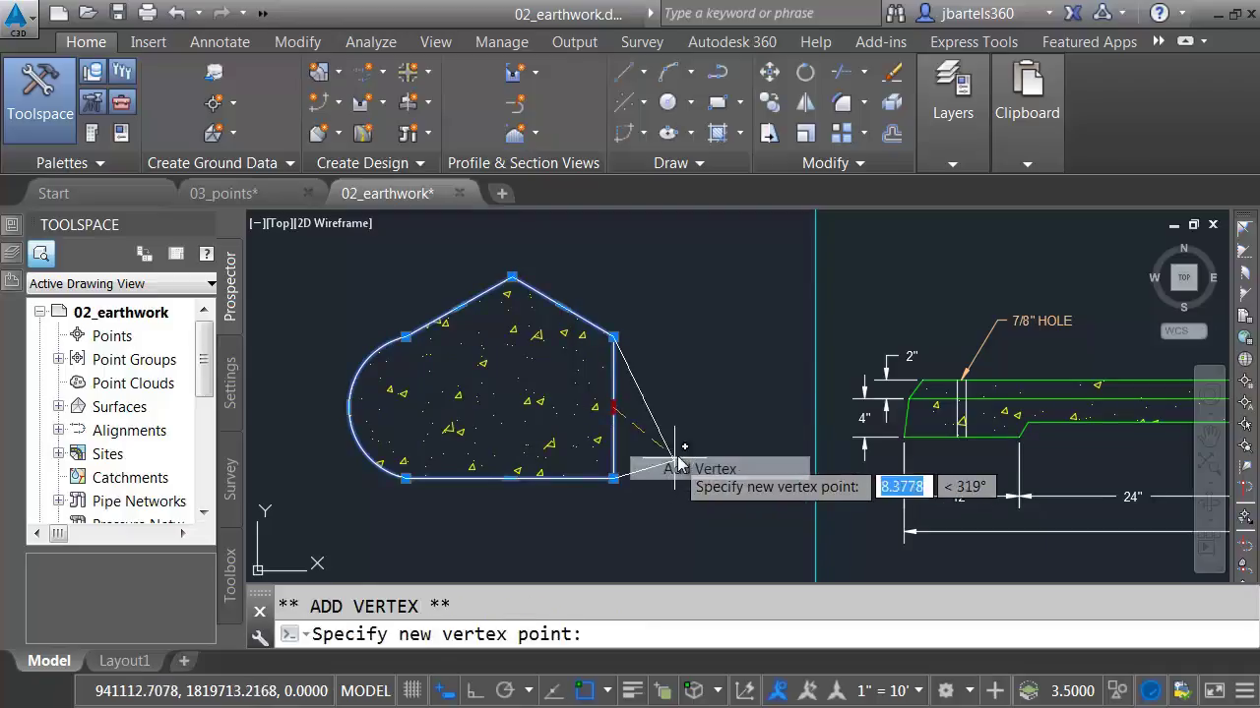
{"action": "left_click", "coordinate": [692, 419]}
{"action": "key", "text": "Escape"}
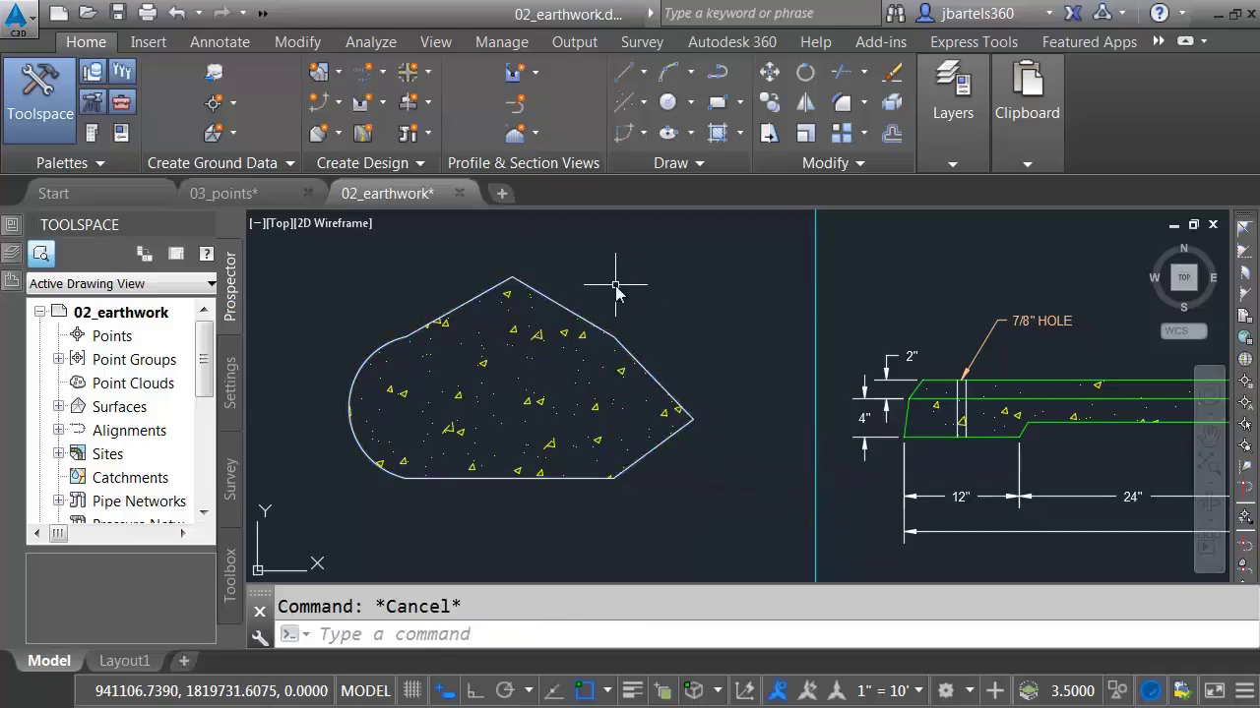
{"action": "middle_click_drag", "start_coordinate": [614, 289], "coordinate": [654, 332]}
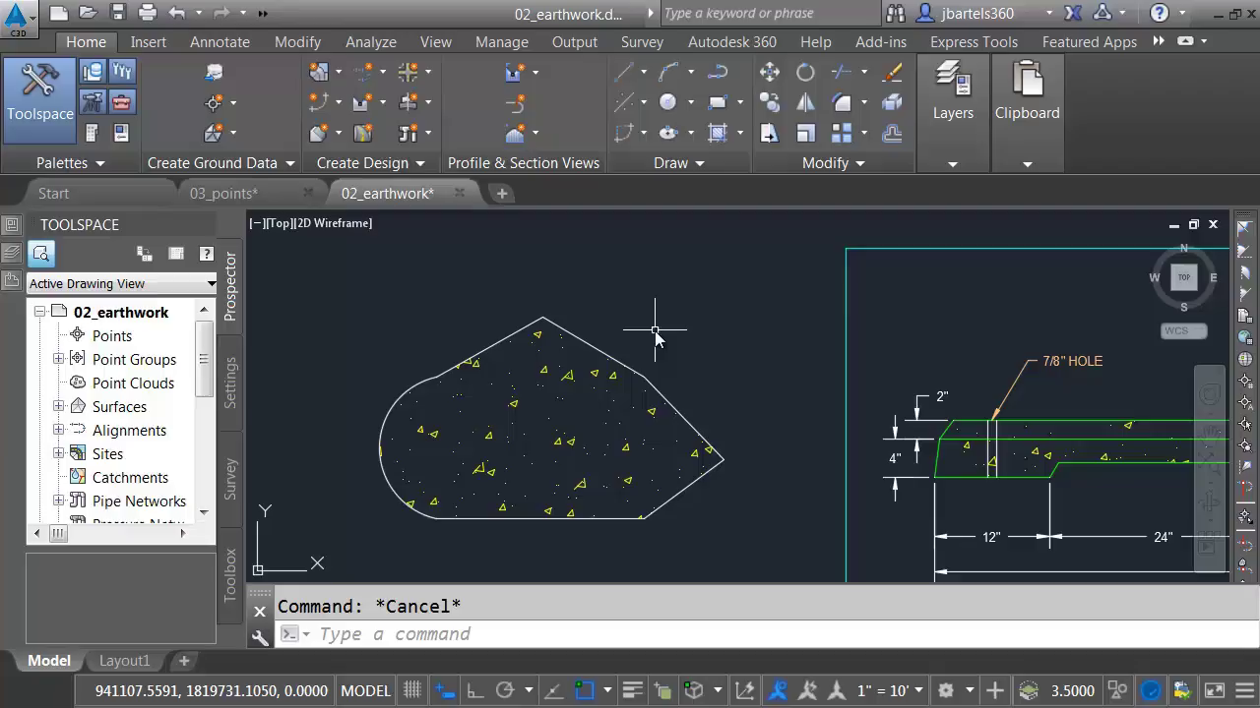
Draw a diagonal polyline crossing the hatched shape.
{"action": "left_click", "coordinate": [718, 74]}
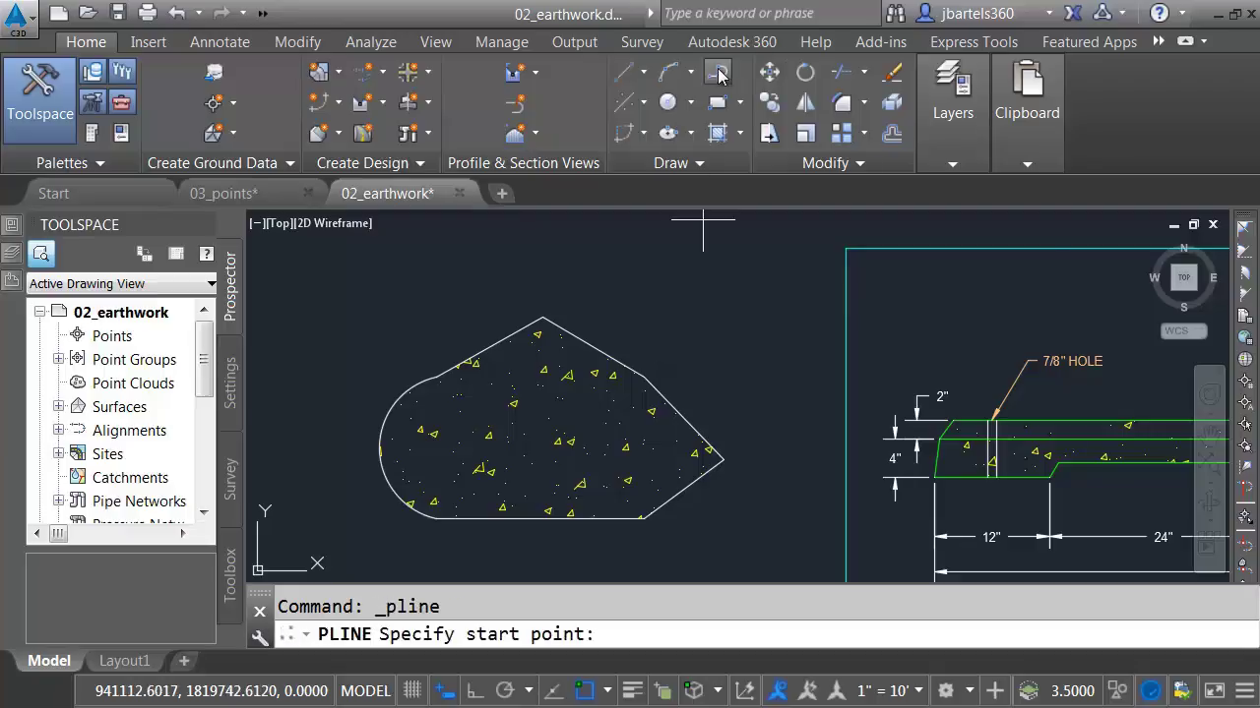
{"action": "left_click", "coordinate": [463, 277]}
{"action": "left_click", "coordinate": [631, 556]}
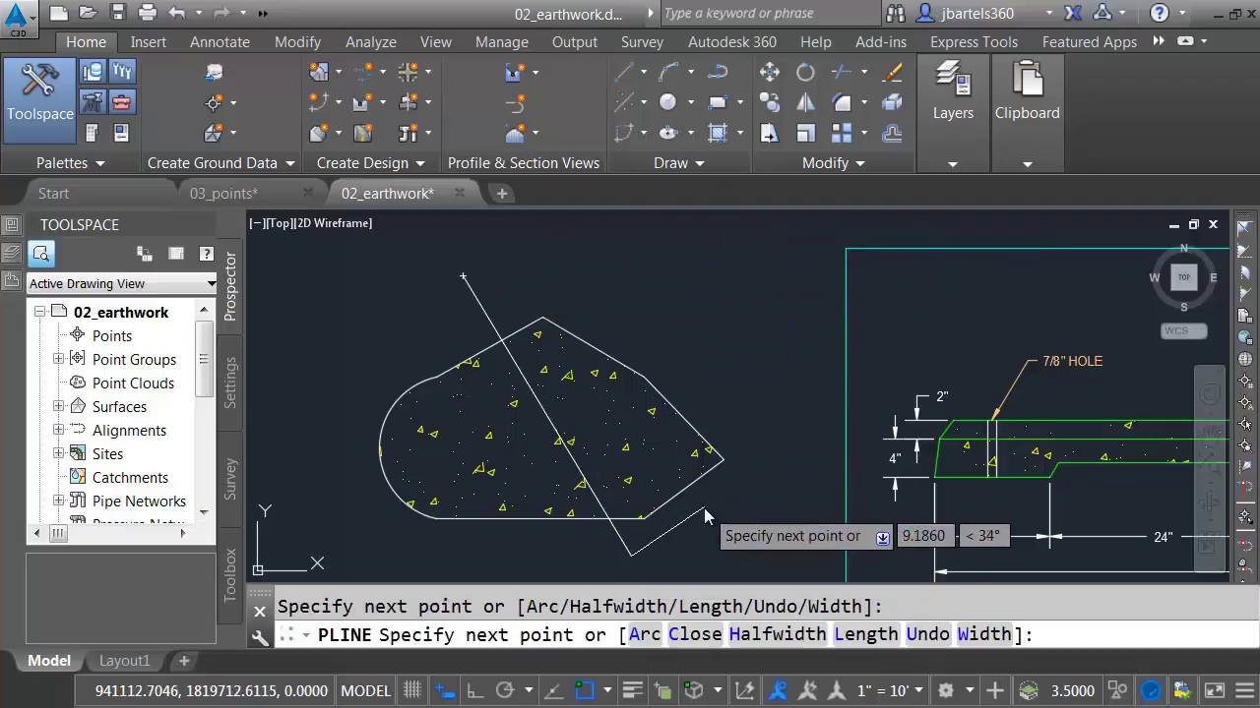
{"action": "key", "text": "Escape"}
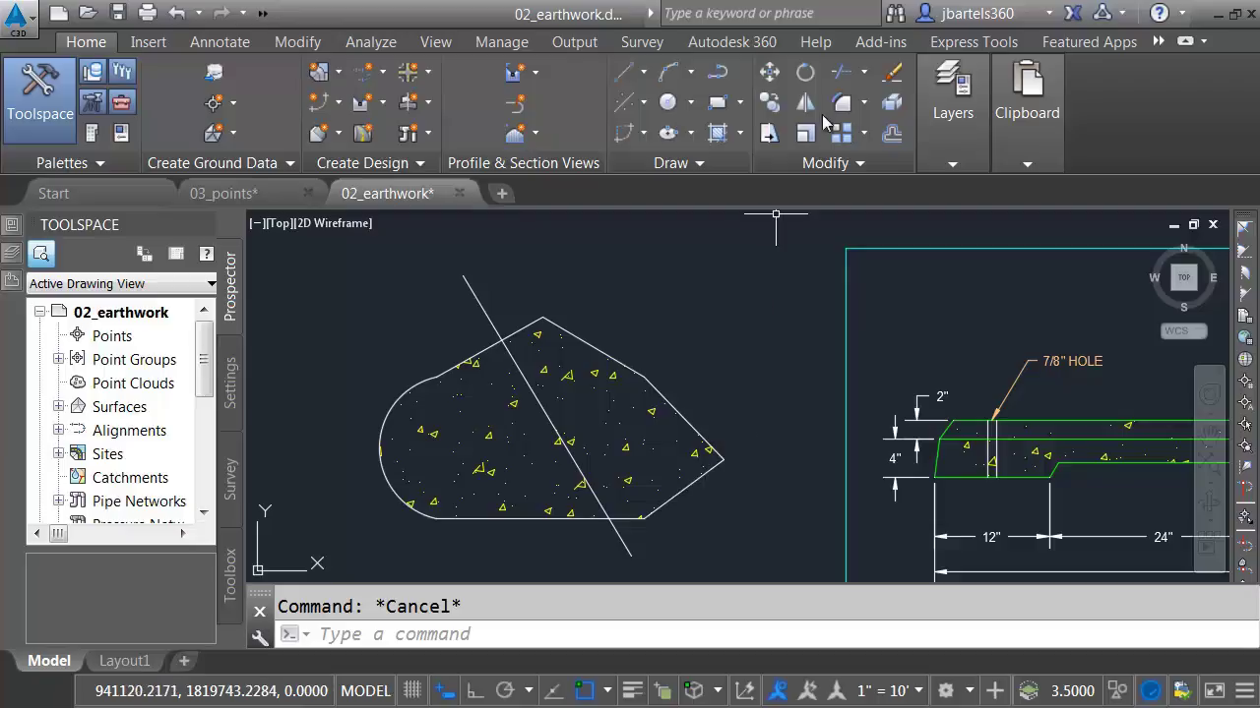
Trim the hatch along the diagonal line, removing the part to its right.
{"action": "left_click", "coordinate": [841, 72]}
{"action": "left_click", "coordinate": [492, 316]}
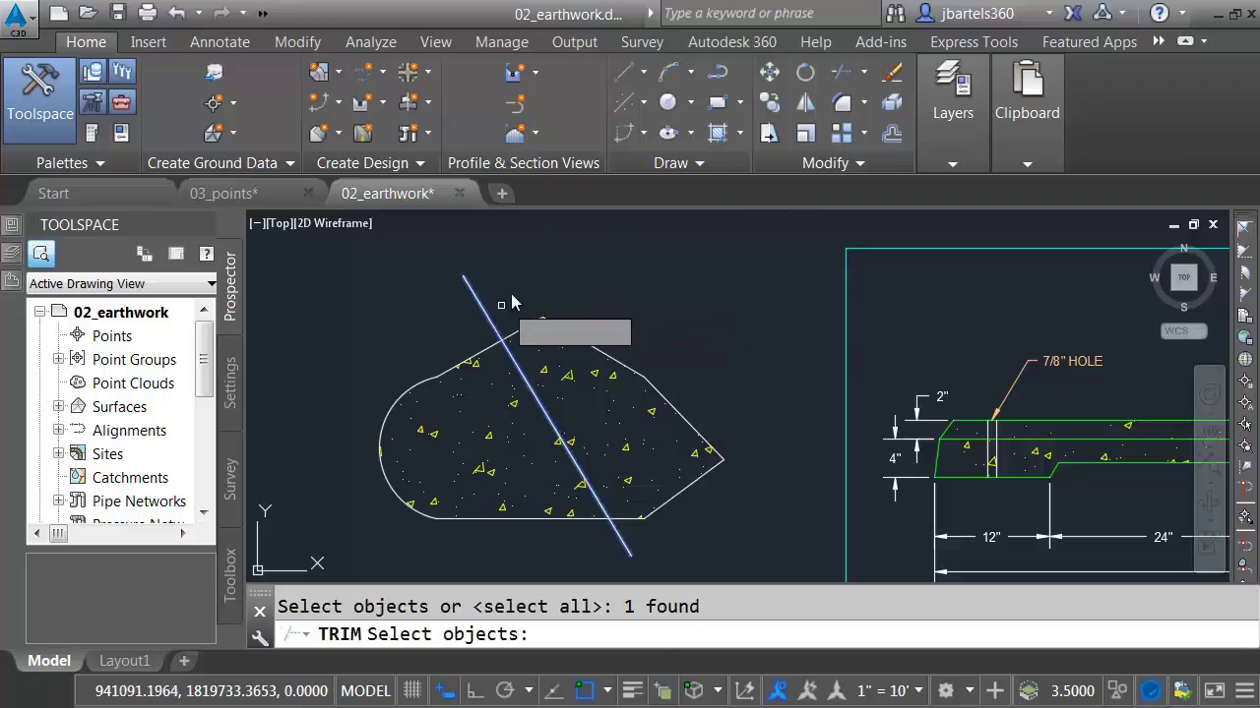
{"action": "key", "text": "Return"}
{"action": "left_click", "coordinate": [551, 377]}
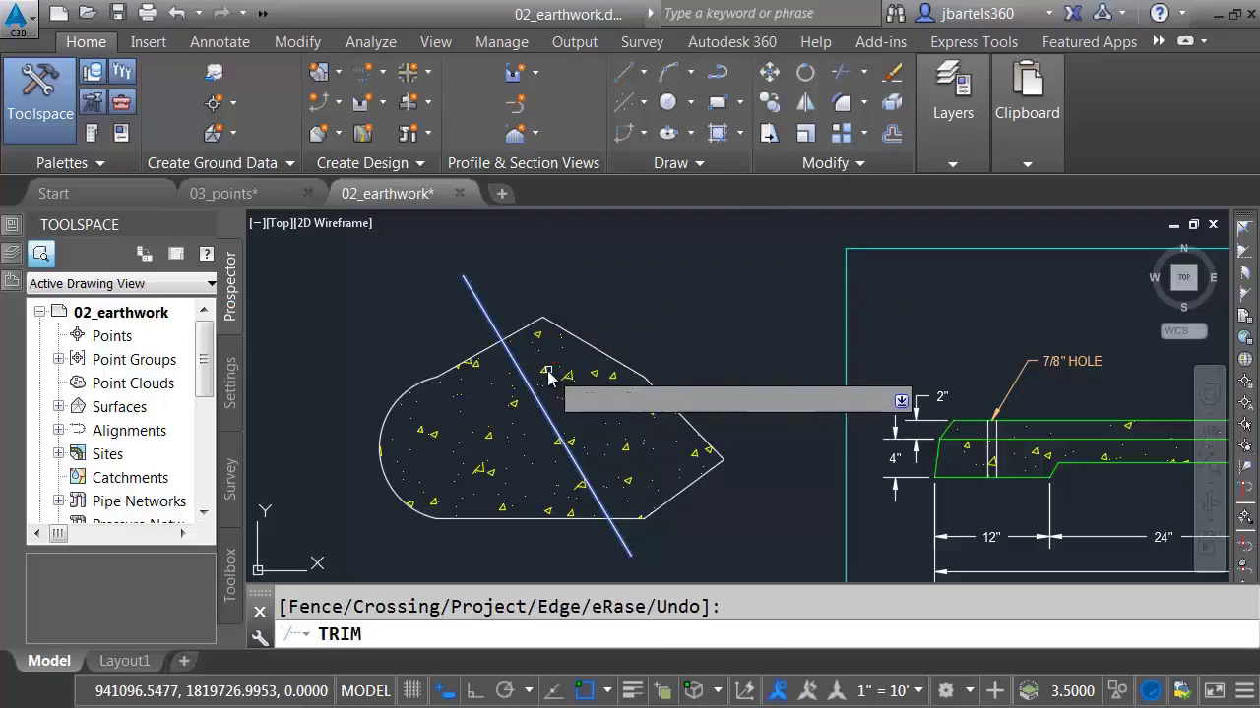
{"action": "key", "text": "Return"}
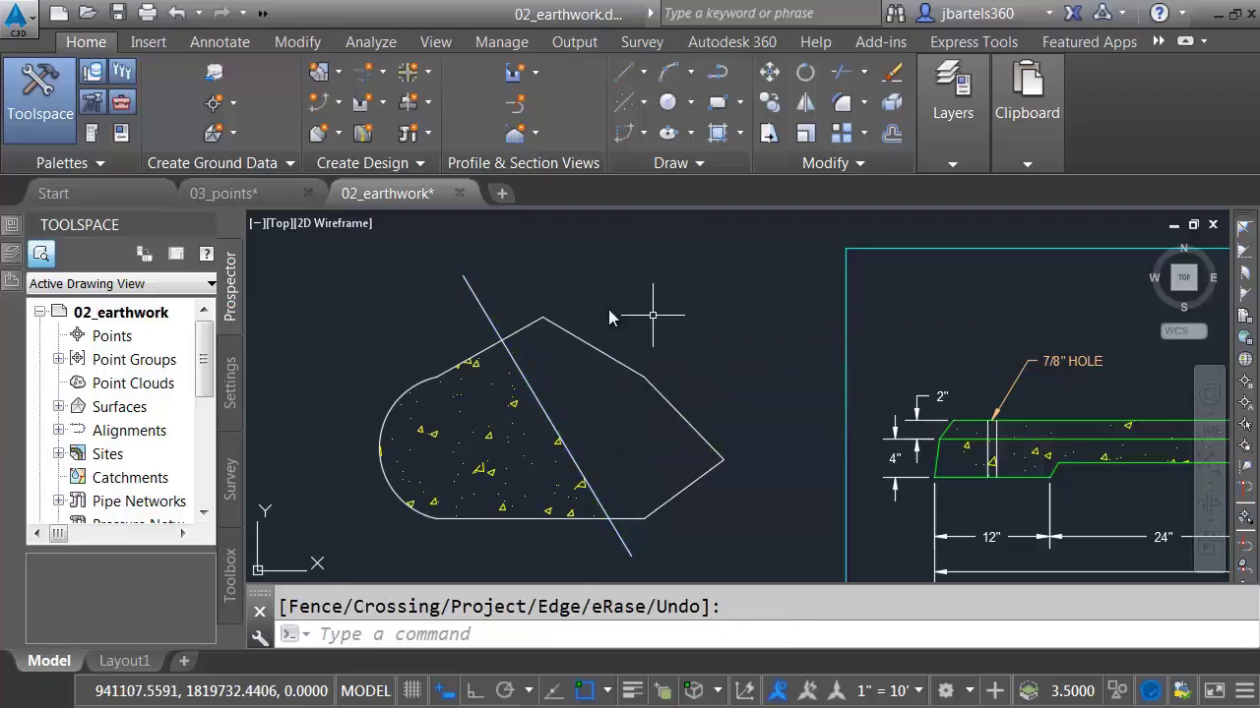
Move the diagonal line up and to the right by its midpoint grip.
{"action": "left_click", "coordinate": [528, 387]}
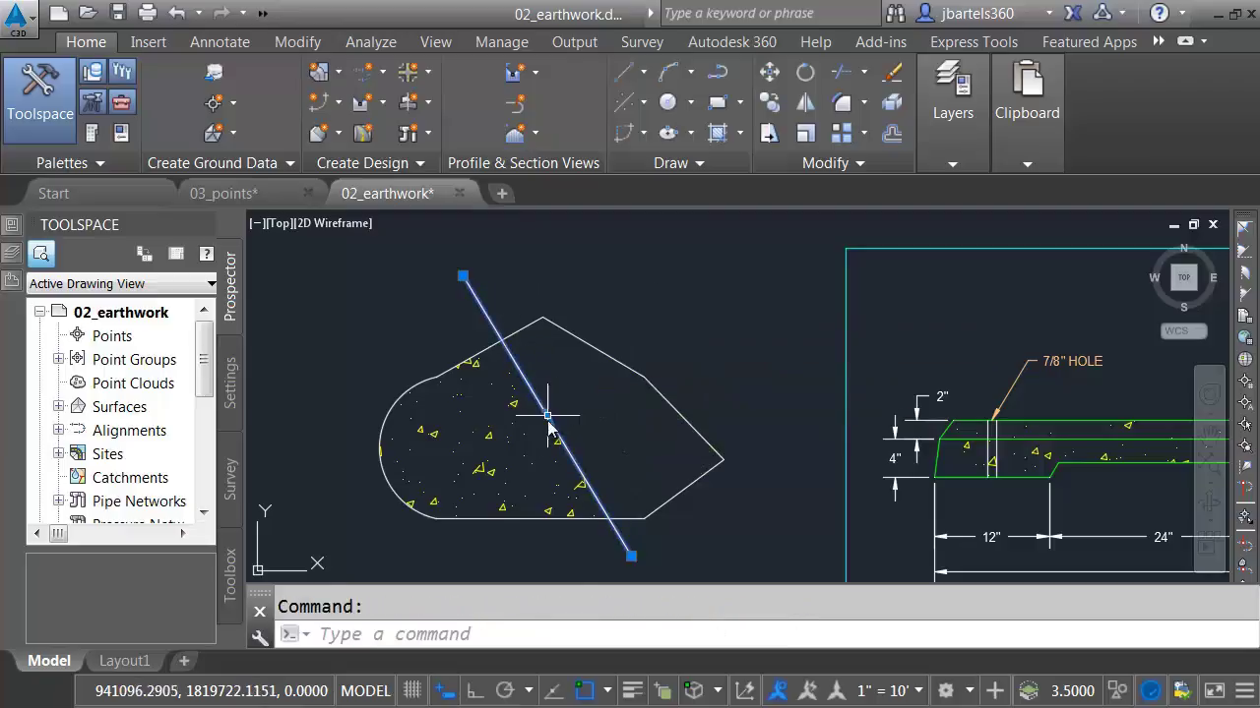
{"action": "left_click", "coordinate": [546, 416]}
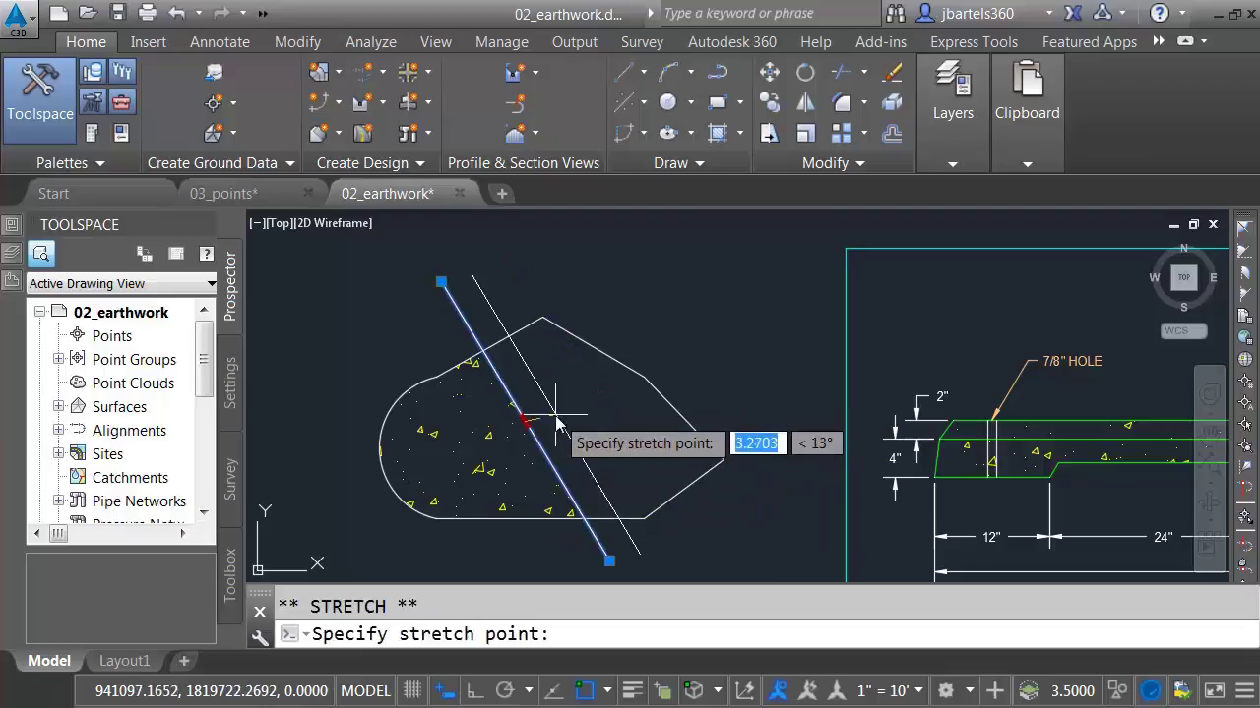
{"action": "left_click", "coordinate": [705, 331]}
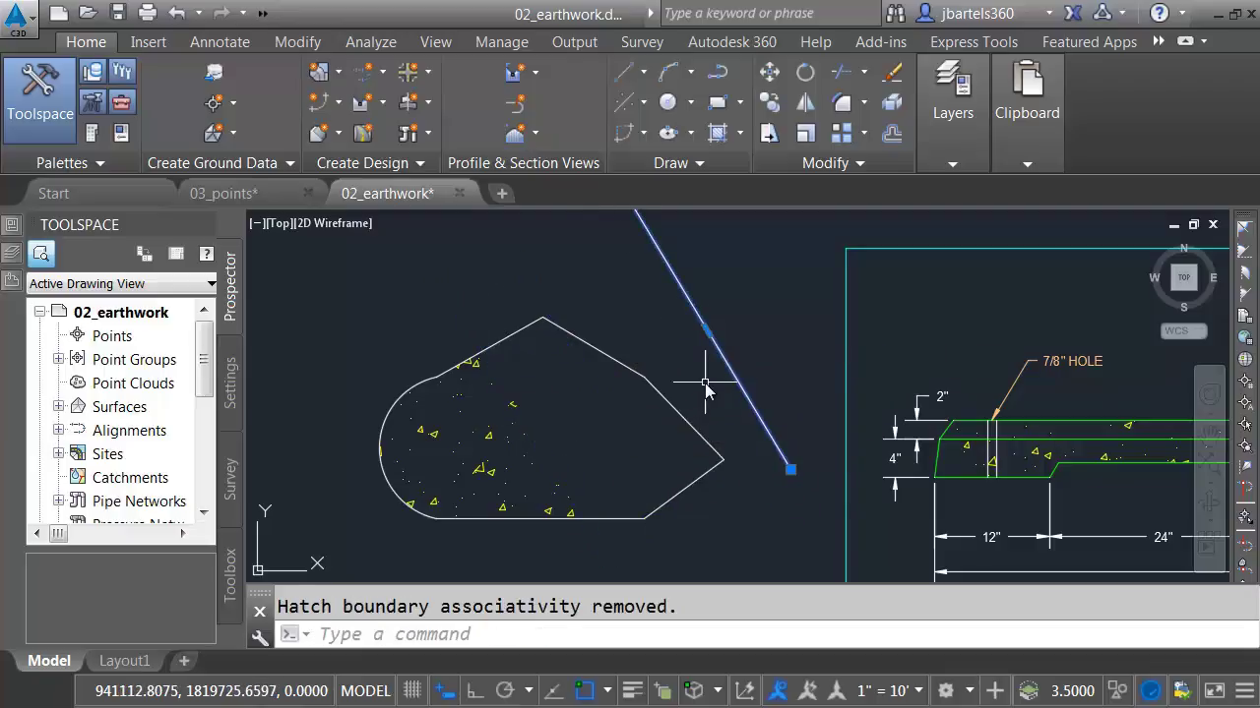
Erase the diagonal line and reset the hatch boundary to the shape outline.
{"action": "key", "text": "Delete"}
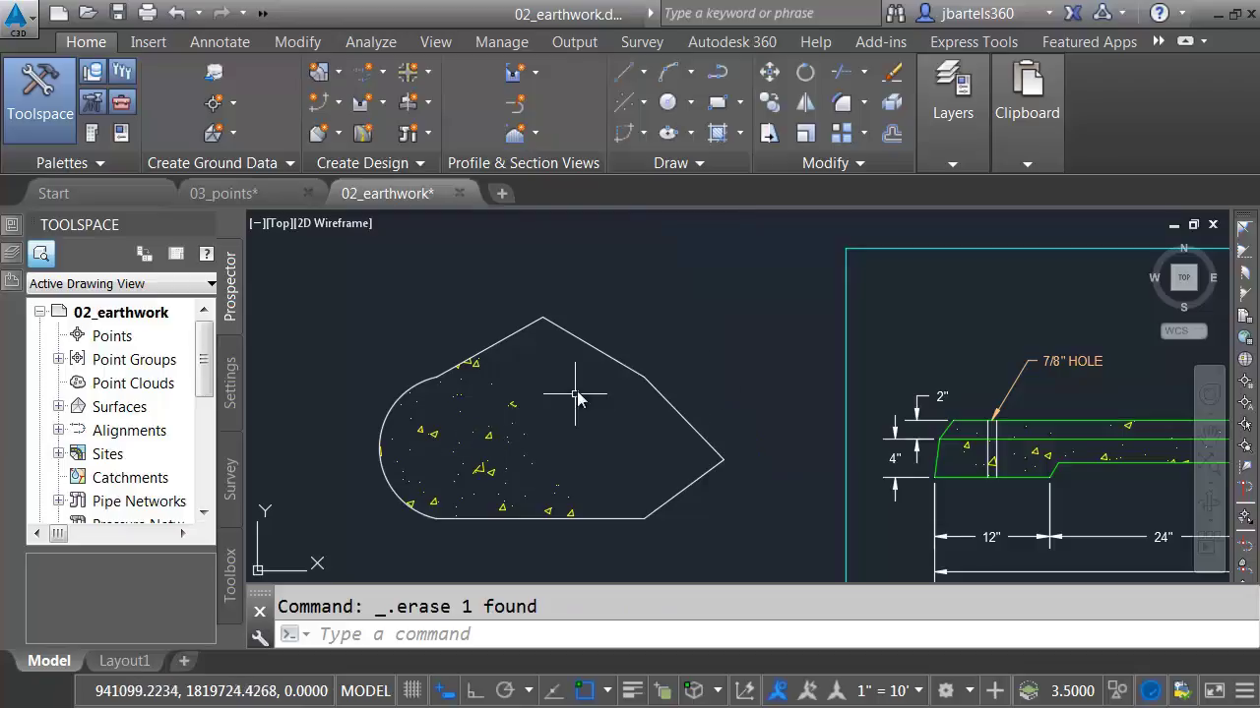
{"action": "left_click", "coordinate": [510, 413]}
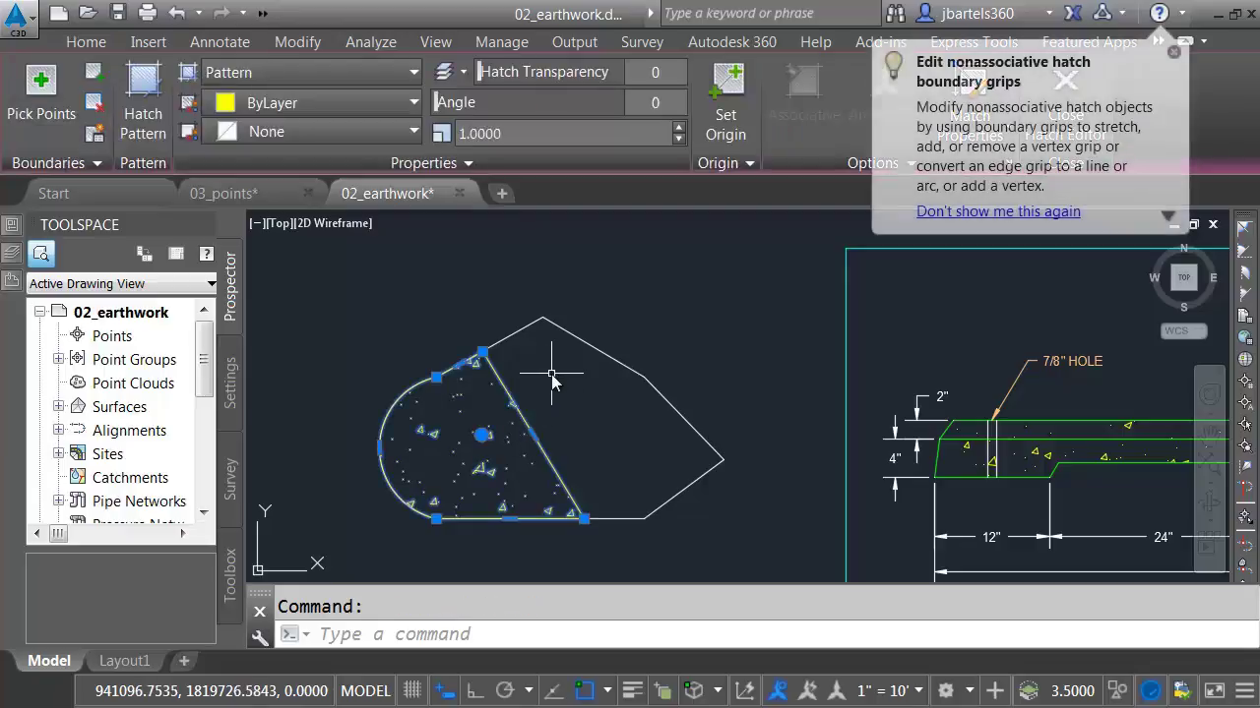
{"action": "right_click", "coordinate": [552, 378]}
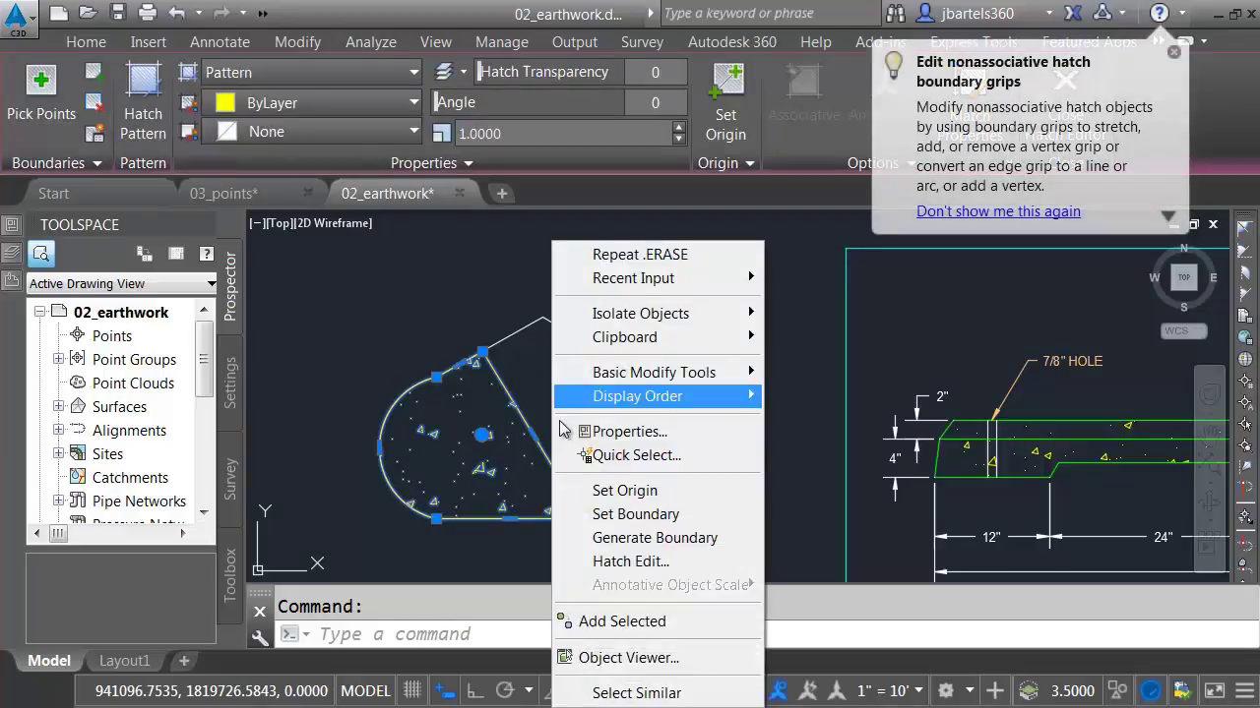
{"action": "left_click", "coordinate": [593, 515]}
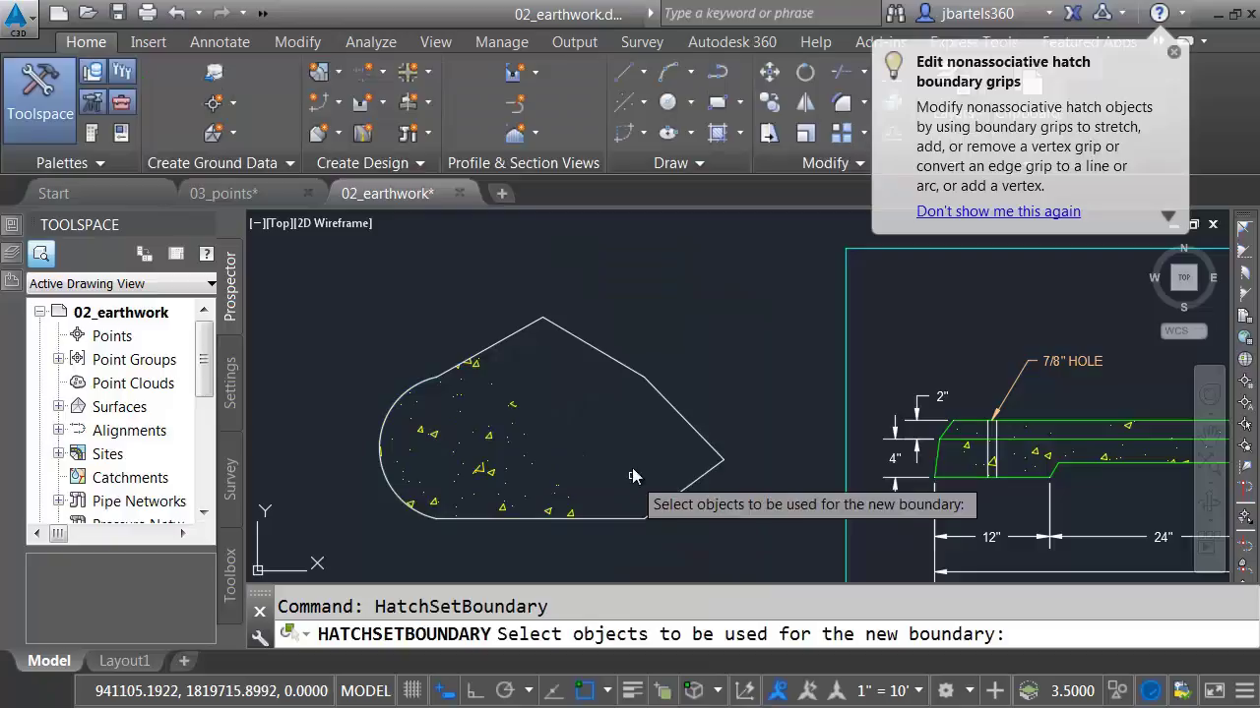
{"action": "left_click", "coordinate": [616, 323]}
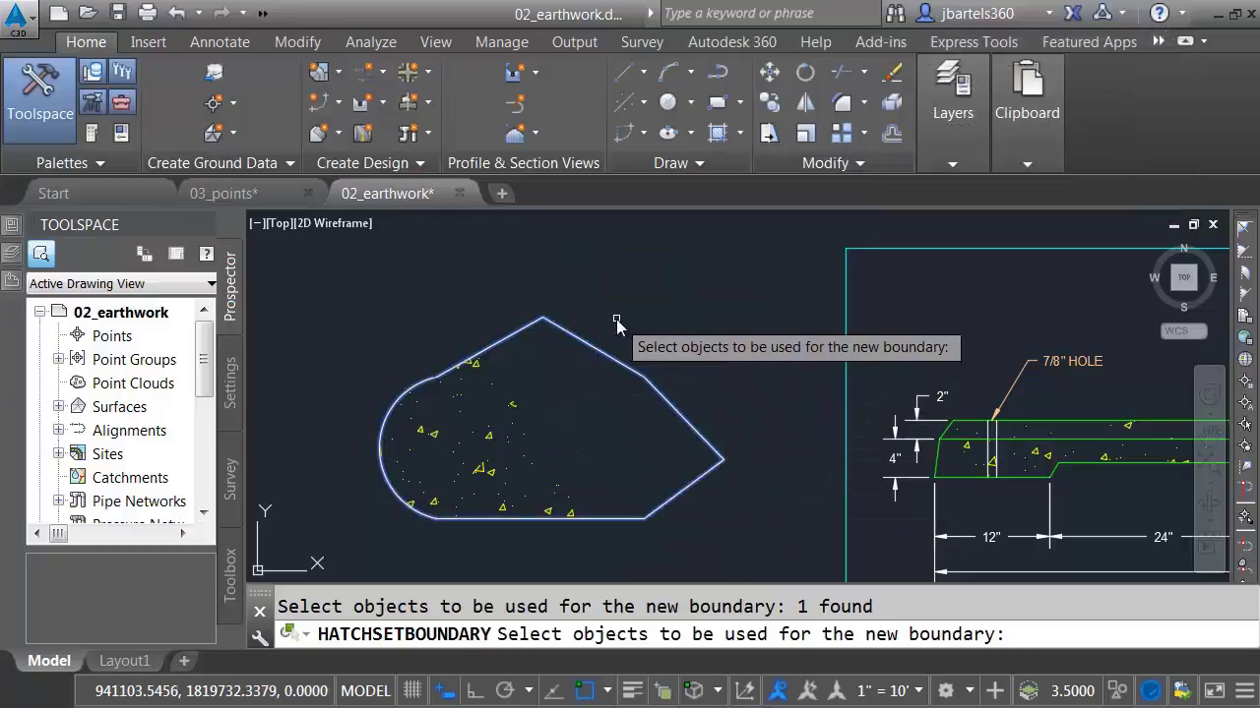
{"action": "key", "text": "Return"}
{"action": "key", "text": "Return"}
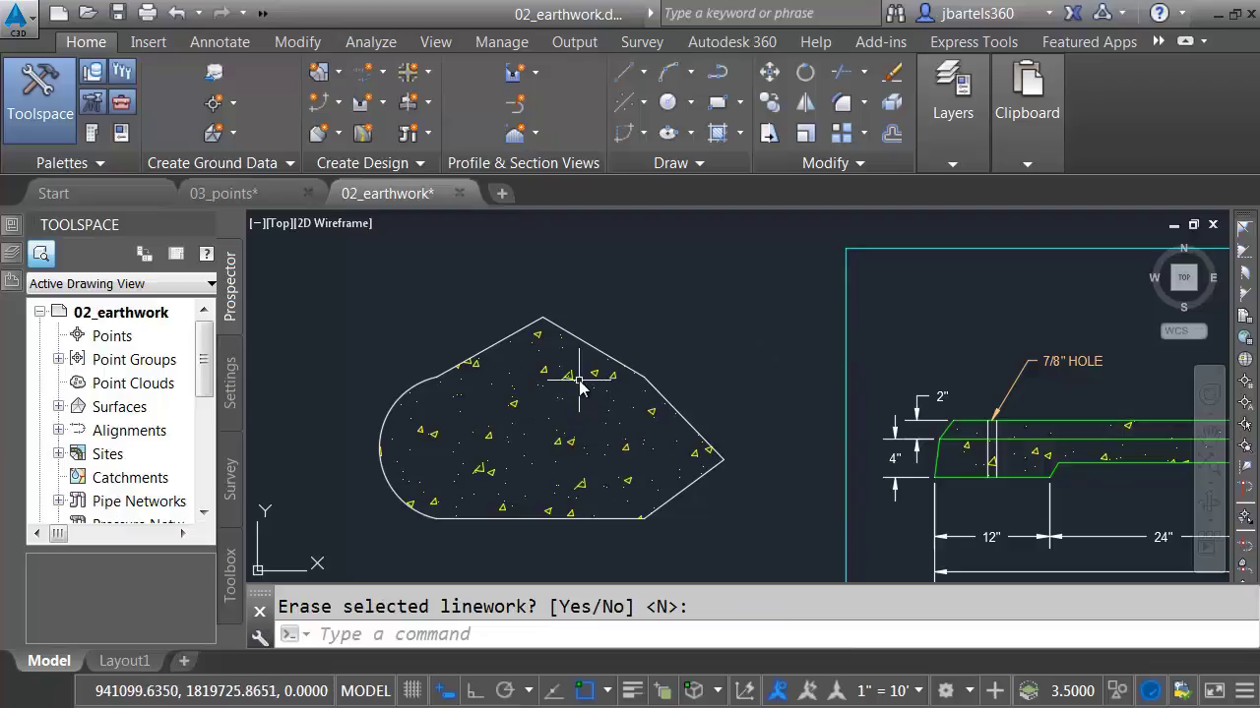
Delete the outline and generate a new boundary around the hatch.
{"action": "left_click", "coordinate": [591, 344]}
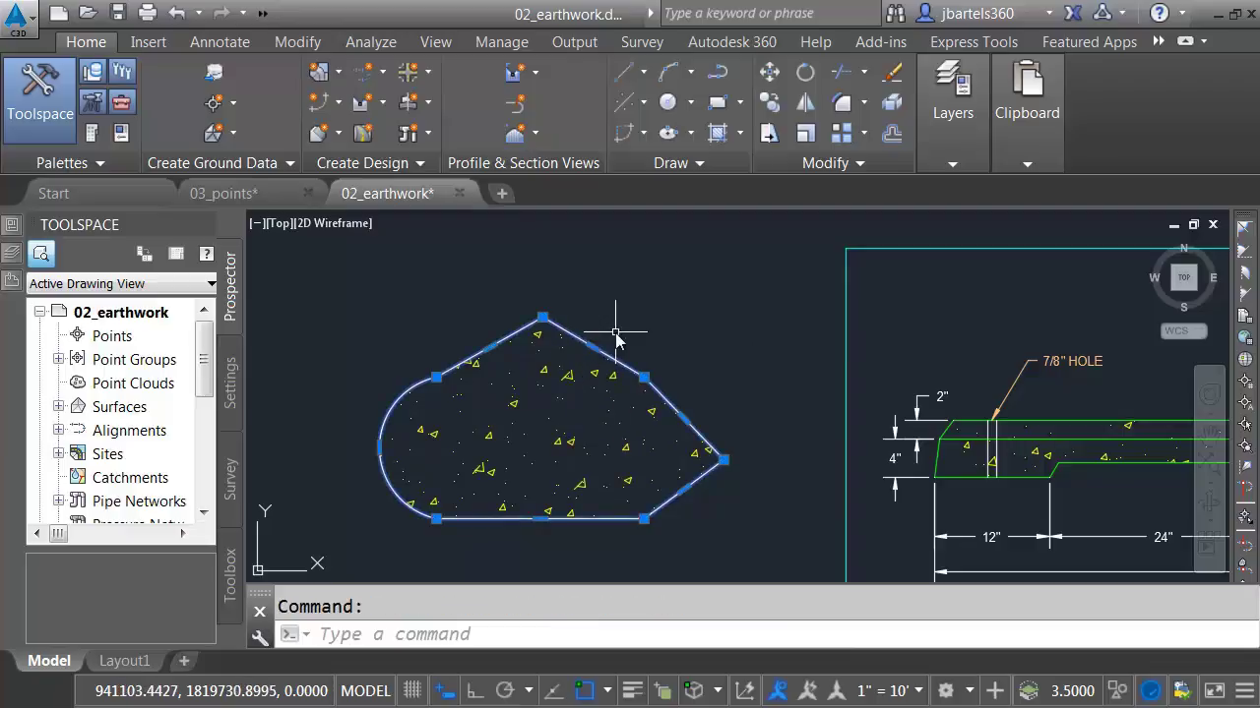
{"action": "key", "text": "Delete"}
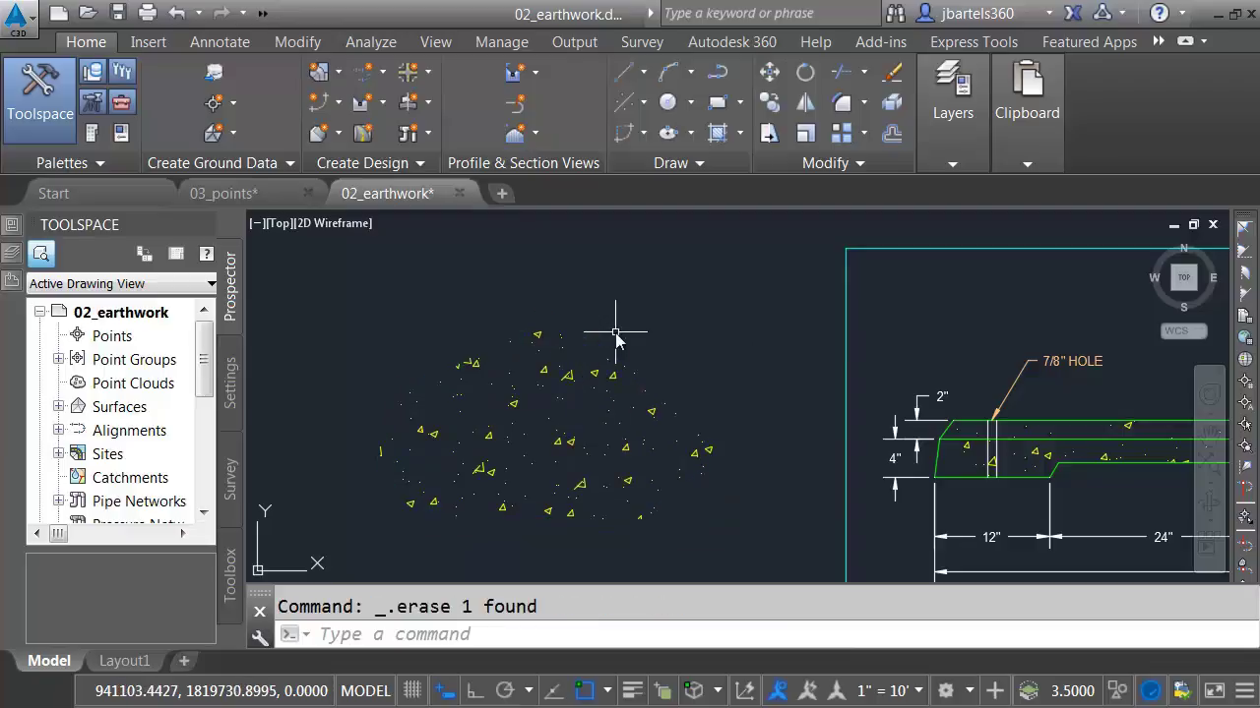
{"action": "left_click", "coordinate": [591, 332]}
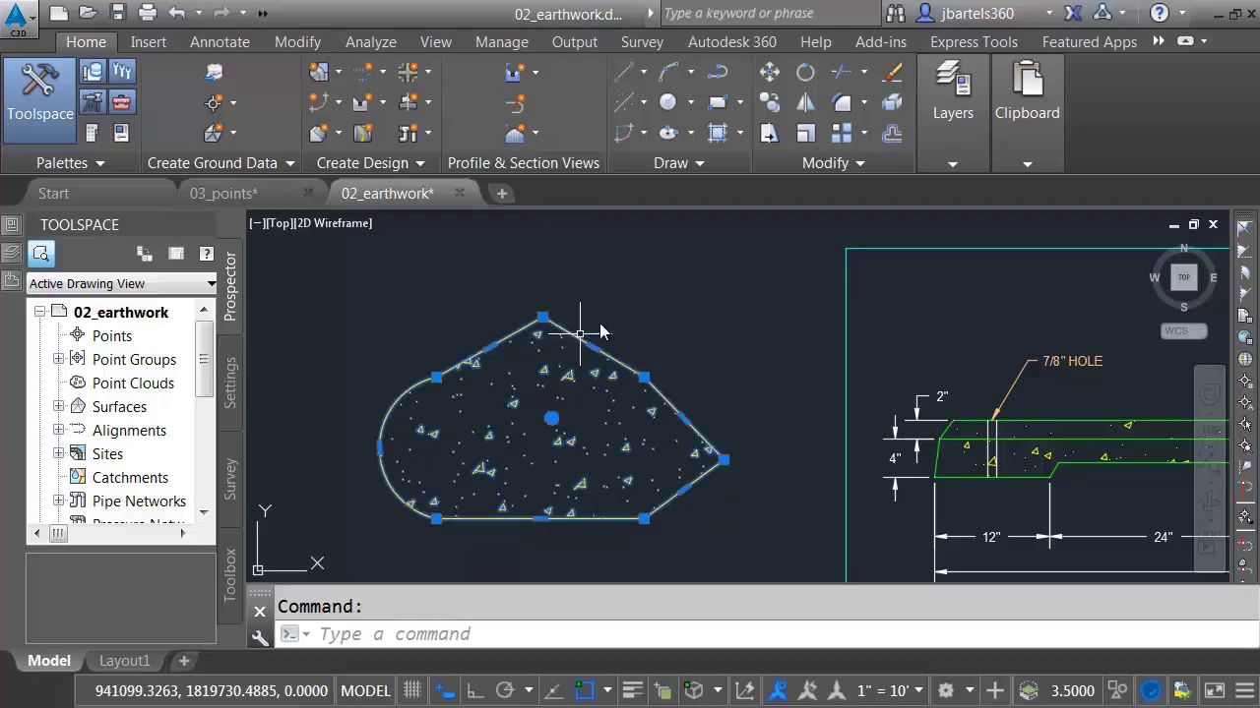
{"action": "right_click", "coordinate": [608, 243]}
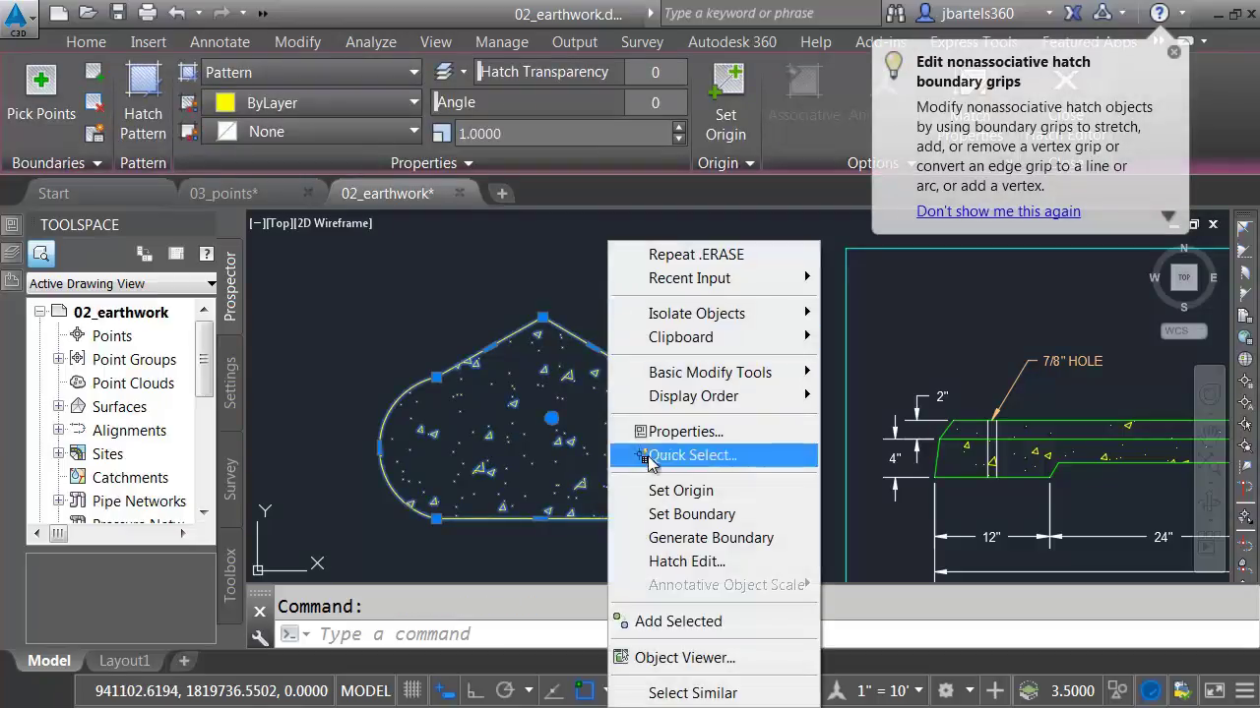
{"action": "left_click", "coordinate": [666, 541]}
{"action": "key", "text": "Escape"}
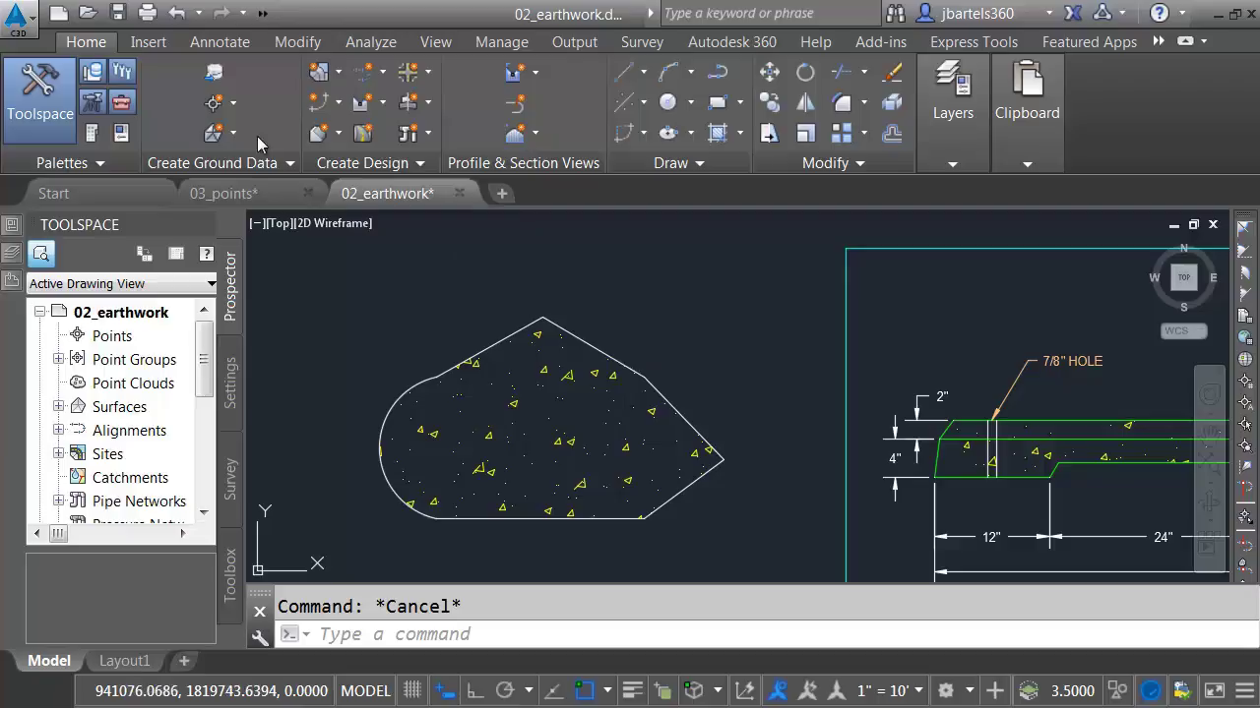
Undo the recent hatch edits and review the undo history.
{"action": "left_click", "coordinate": [175, 13]}
{"action": "key", "text": "ctrl+y"}
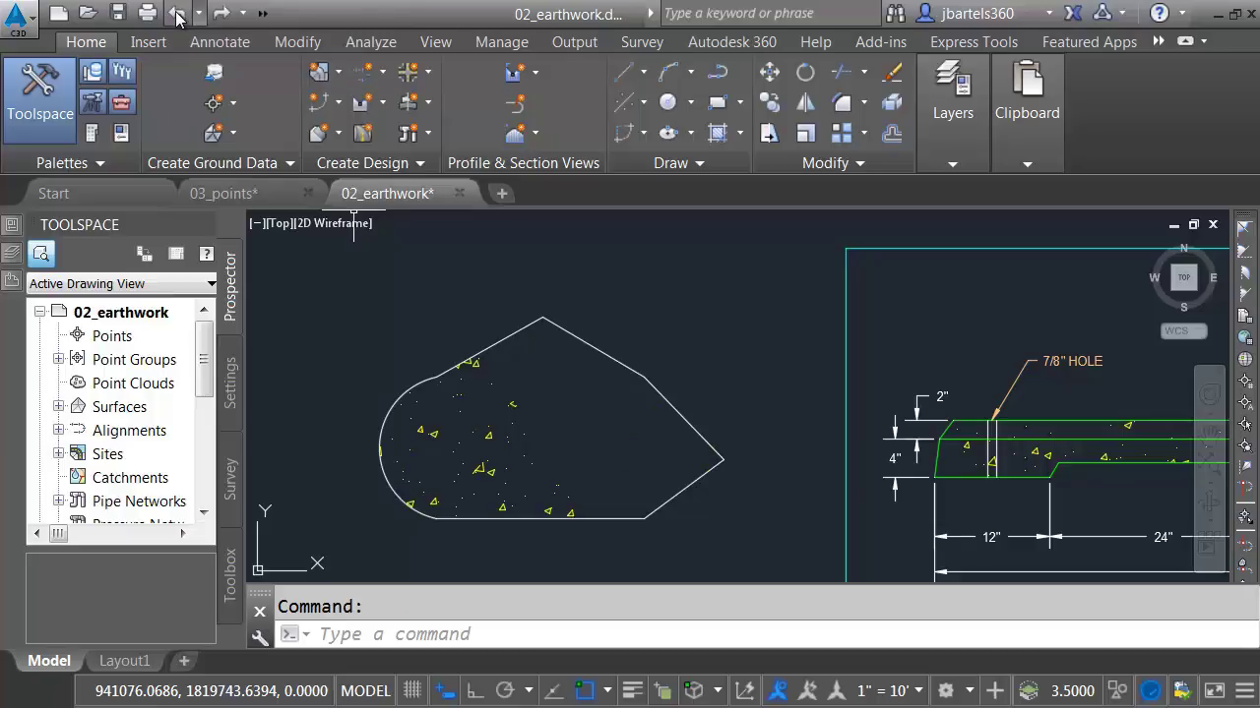
{"action": "left_click", "coordinate": [199, 13]}
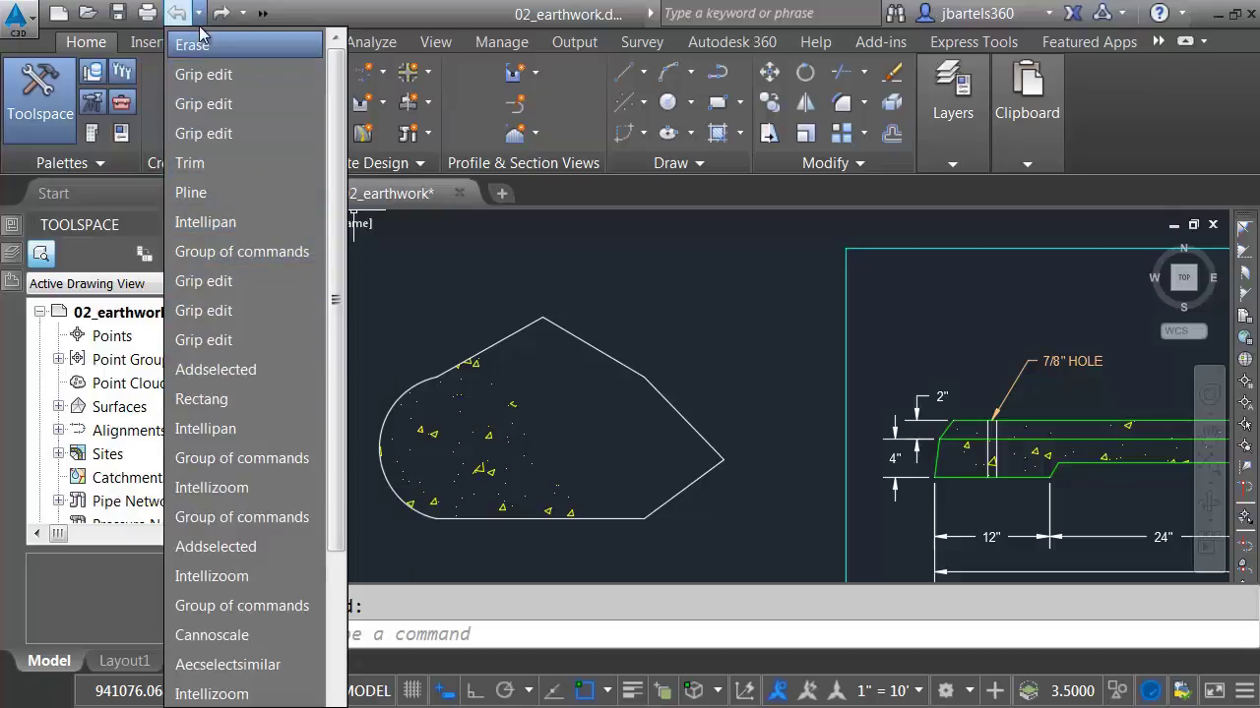
{"action": "key", "text": "Escape"}
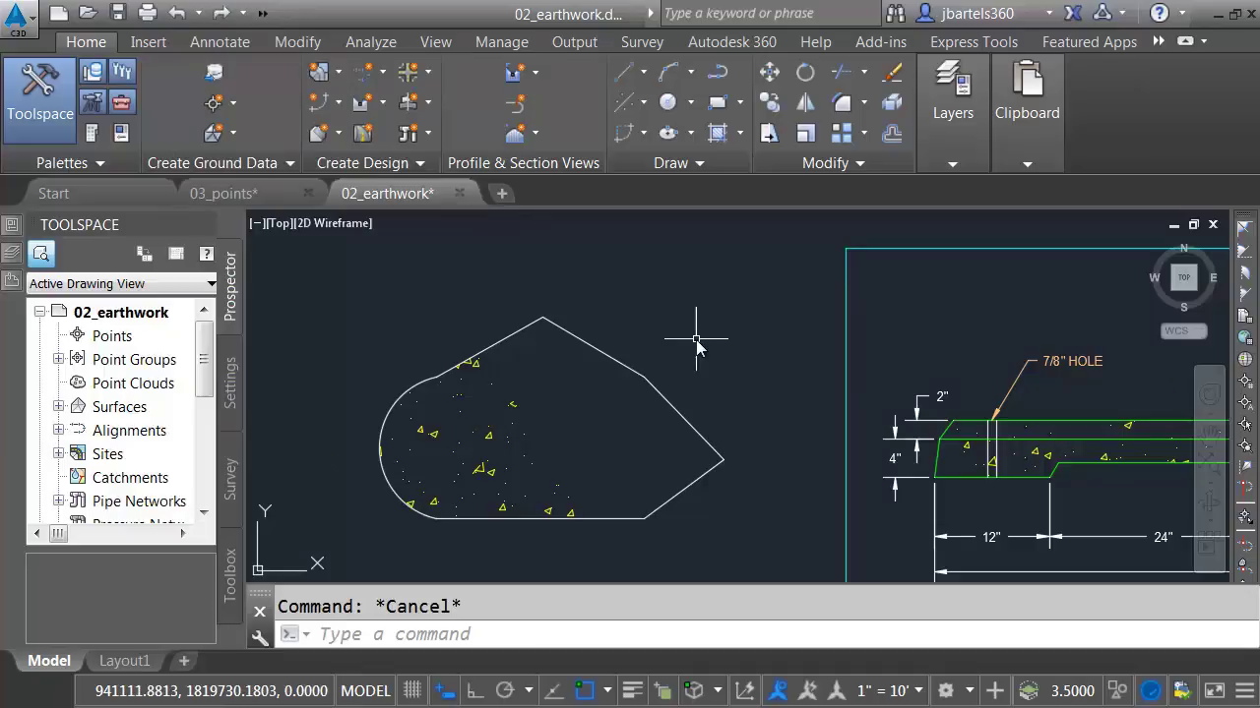
Set an undo mark with the UNDO command's Mark option.
{"action": "type", "text": "undo"}
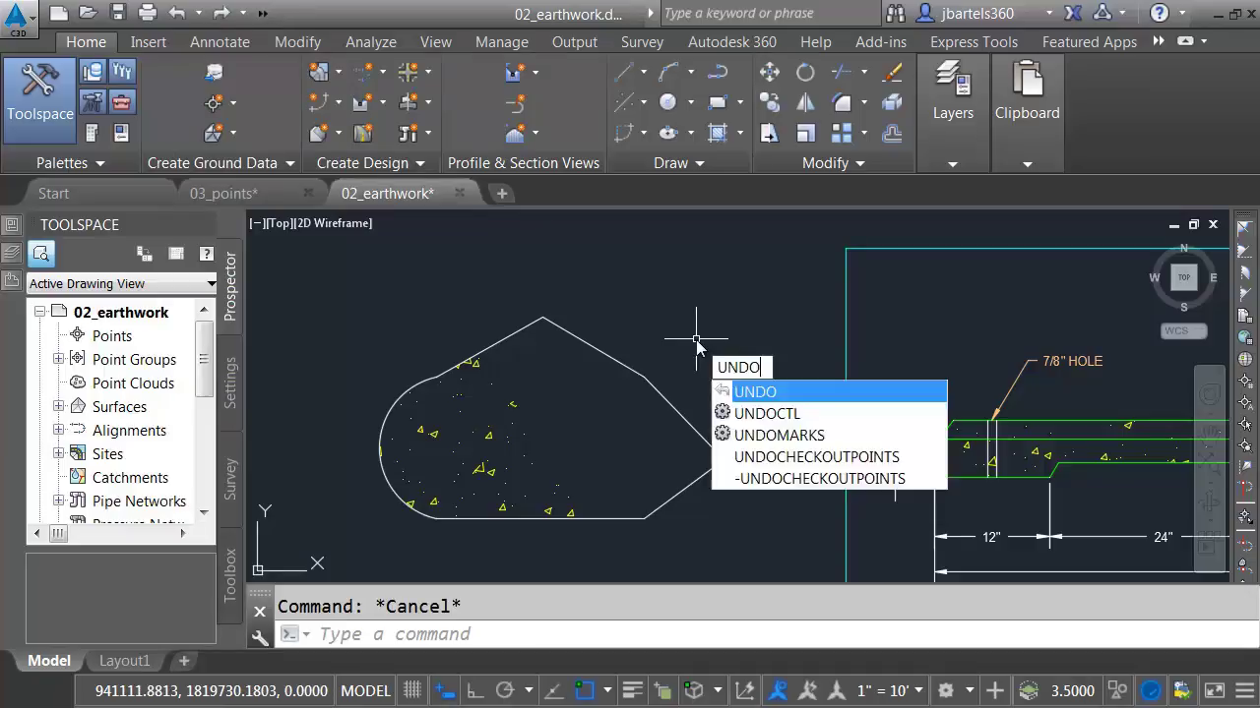
{"action": "key", "text": "Return"}
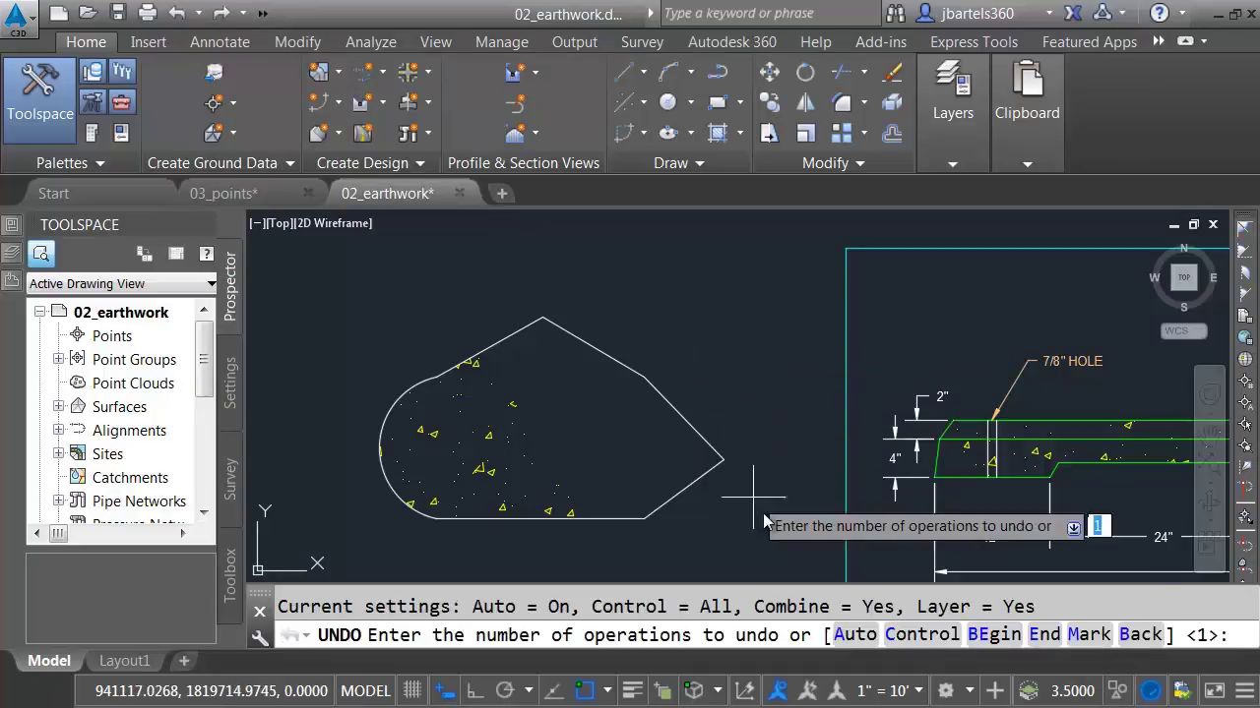
{"action": "left_click", "coordinate": [1083, 636]}
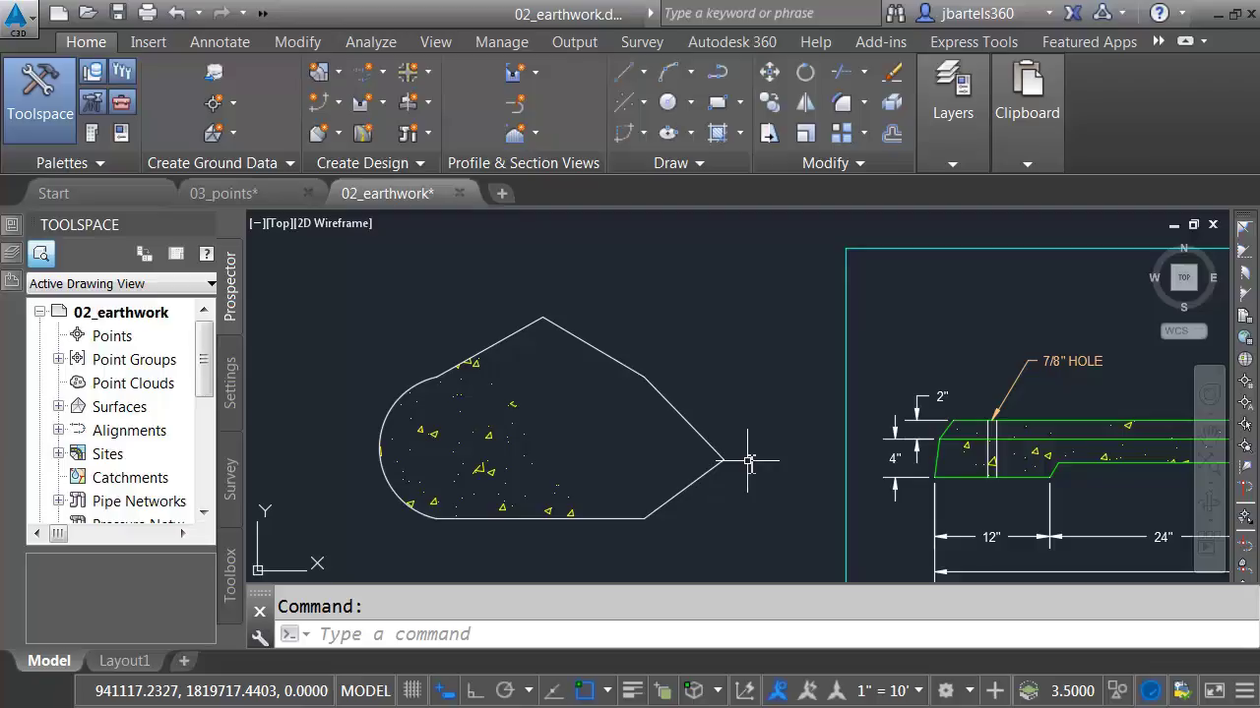
Delete the shape and its hatch with a crossing selection.
{"action": "scroll", "coordinate": [748, 460], "scroll_direction": "down", "scroll_amount": 2}
{"action": "left_click", "coordinate": [746, 357]}
{"action": "left_click", "coordinate": [507, 513]}
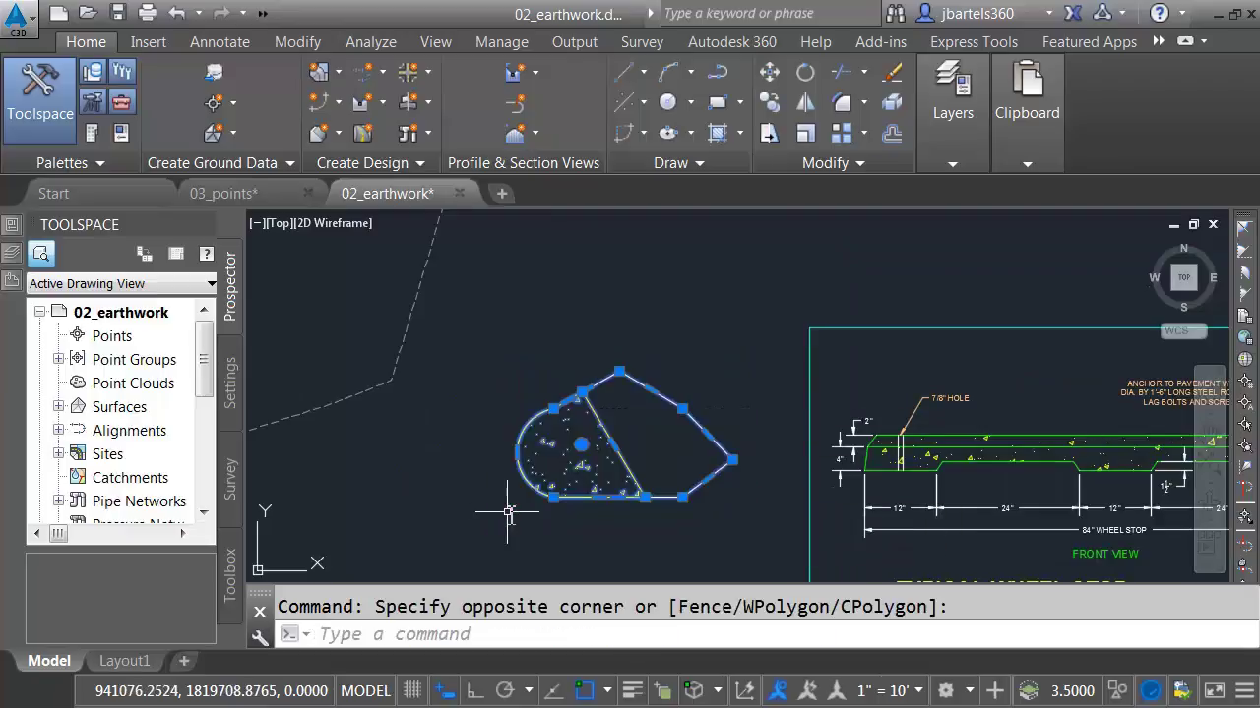
{"action": "key", "text": "Delete"}
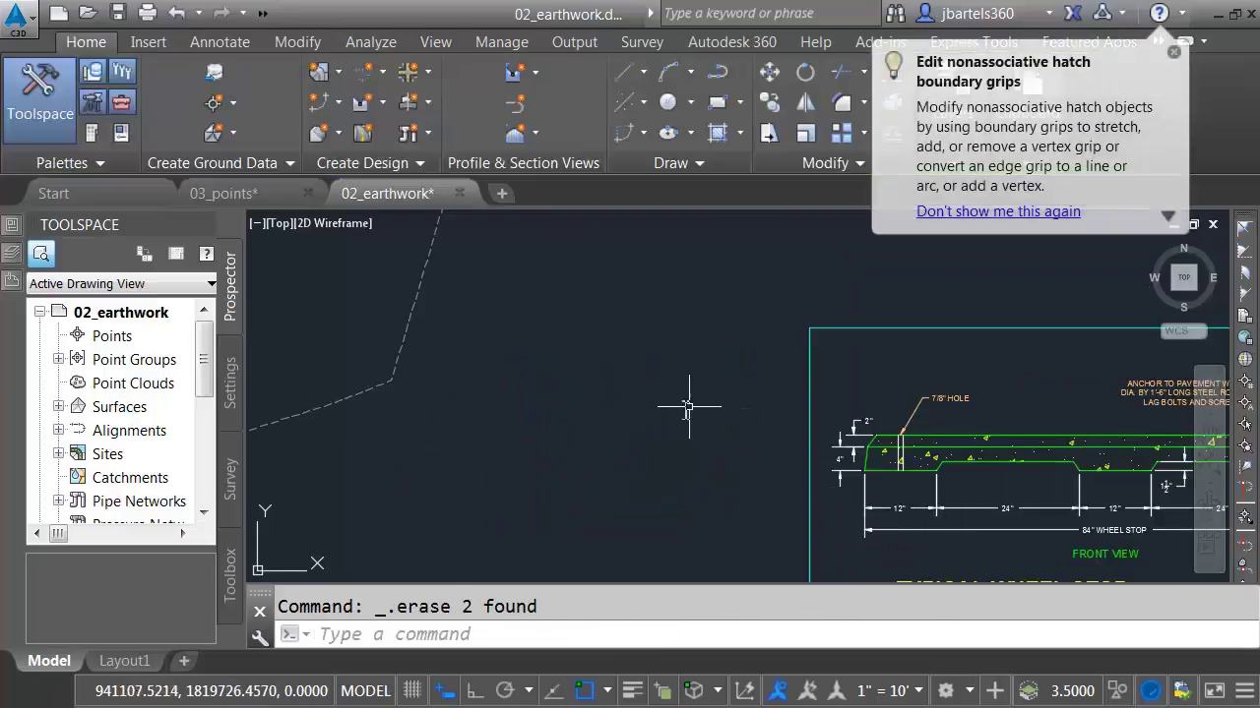
Draw a seven-vertex zigzag polyline across the wheel stop front view.
{"action": "mouse_move", "coordinate": [689, 406]}
{"action": "middle_mouse_down"}
{"action": "mouse_move", "coordinate": [453, 408]}
{"action": "mouse_move", "coordinate": [433, 395]}
{"action": "middle_mouse_up"}
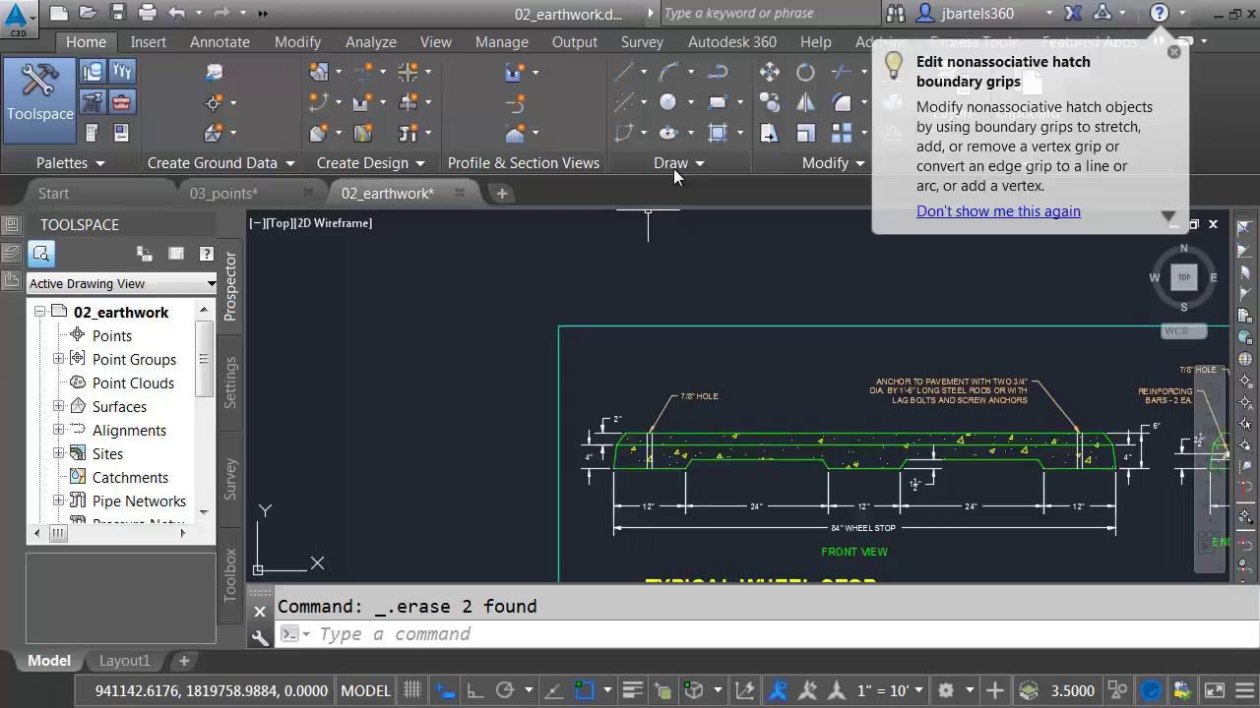
{"action": "left_click", "coordinate": [715, 74]}
{"action": "left_click", "coordinate": [500, 269]}
{"action": "left_click", "coordinate": [576, 243]}
{"action": "left_click", "coordinate": [585, 279]}
{"action": "left_click", "coordinate": [672, 249]}
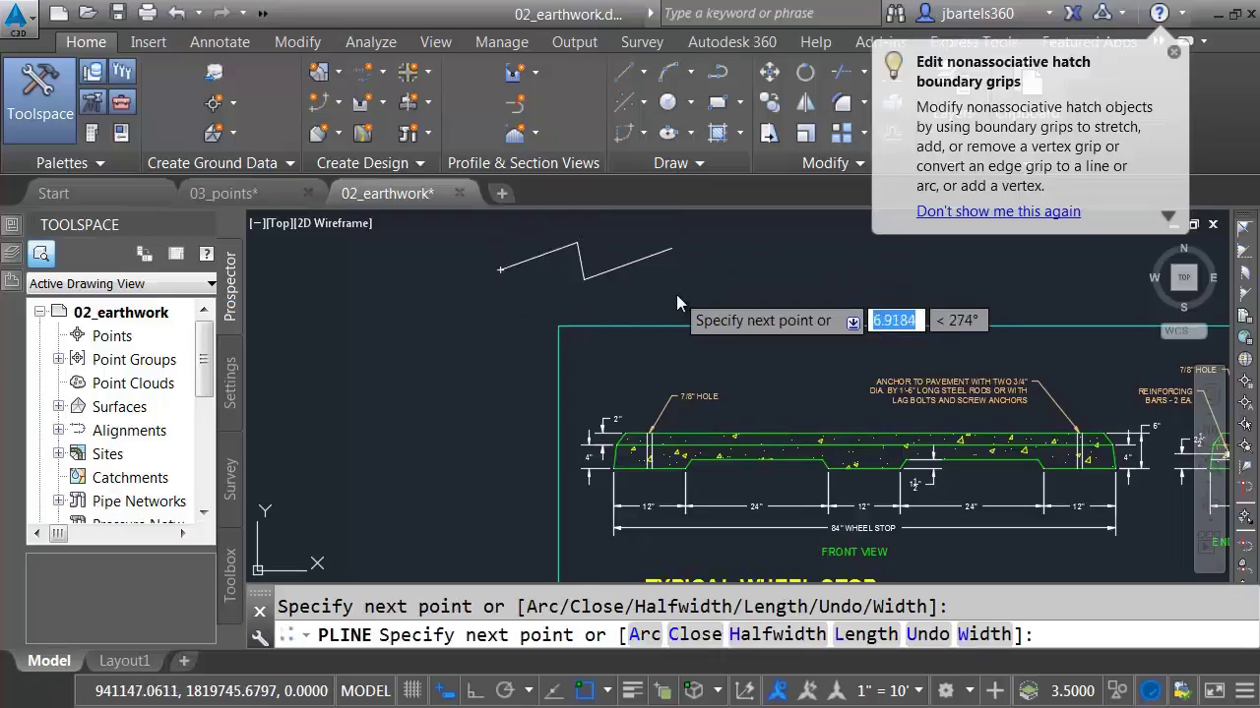
{"action": "left_click", "coordinate": [674, 292]}
{"action": "left_click", "coordinate": [738, 264]}
{"action": "left_click", "coordinate": [736, 310]}
{"action": "key", "text": "Escape"}
Begin copying the zigzag polyline from a base point, then cancel the copy.
{"action": "left_click", "coordinate": [769, 101]}
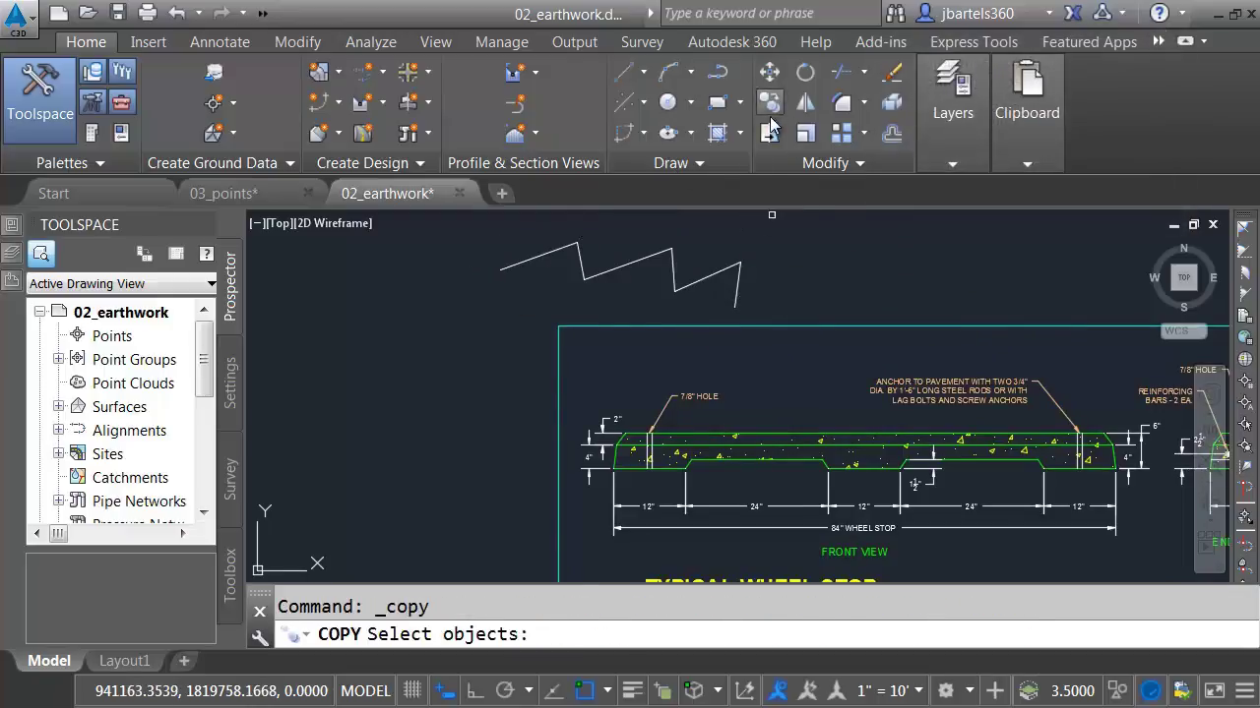
{"action": "left_click", "coordinate": [708, 236]}
{"action": "left_click", "coordinate": [652, 302]}
{"action": "key", "text": "Return"}
{"action": "left_click", "coordinate": [647, 301]}
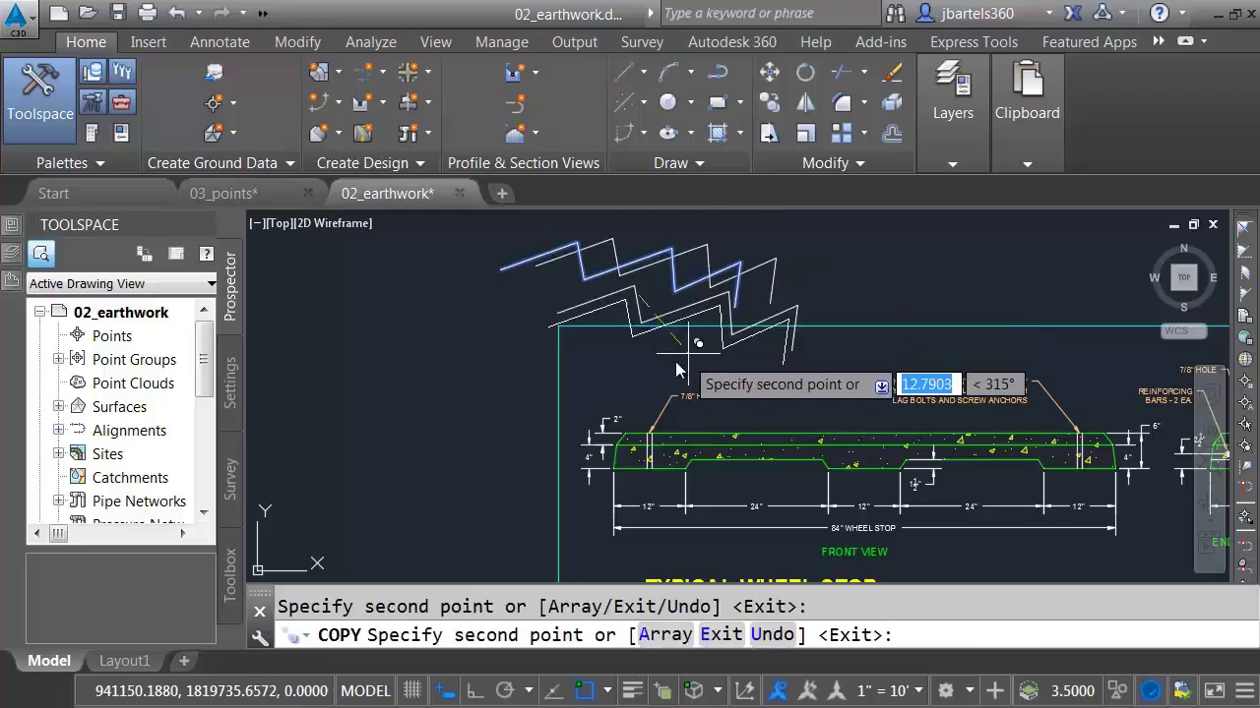
{"action": "key", "text": "Escape"}
{"action": "scroll", "coordinate": [630, 354], "scroll_direction": "down", "scroll_amount": 5}
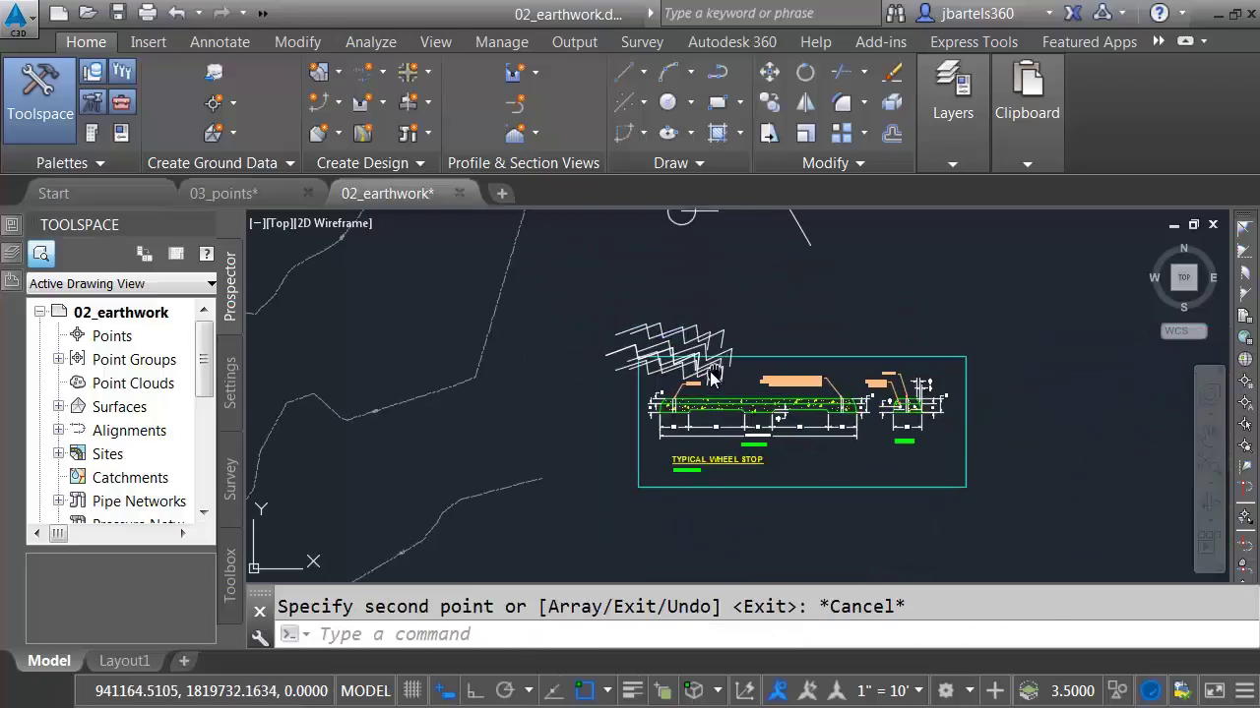
{"action": "scroll", "coordinate": [689, 344], "scroll_direction": "up", "scroll_amount": 1}
Rotate the window-selected wheel stop detail about a pivot point to a picked angle.
{"action": "left_click", "coordinate": [812, 76]}
{"action": "left_click", "coordinate": [746, 313]}
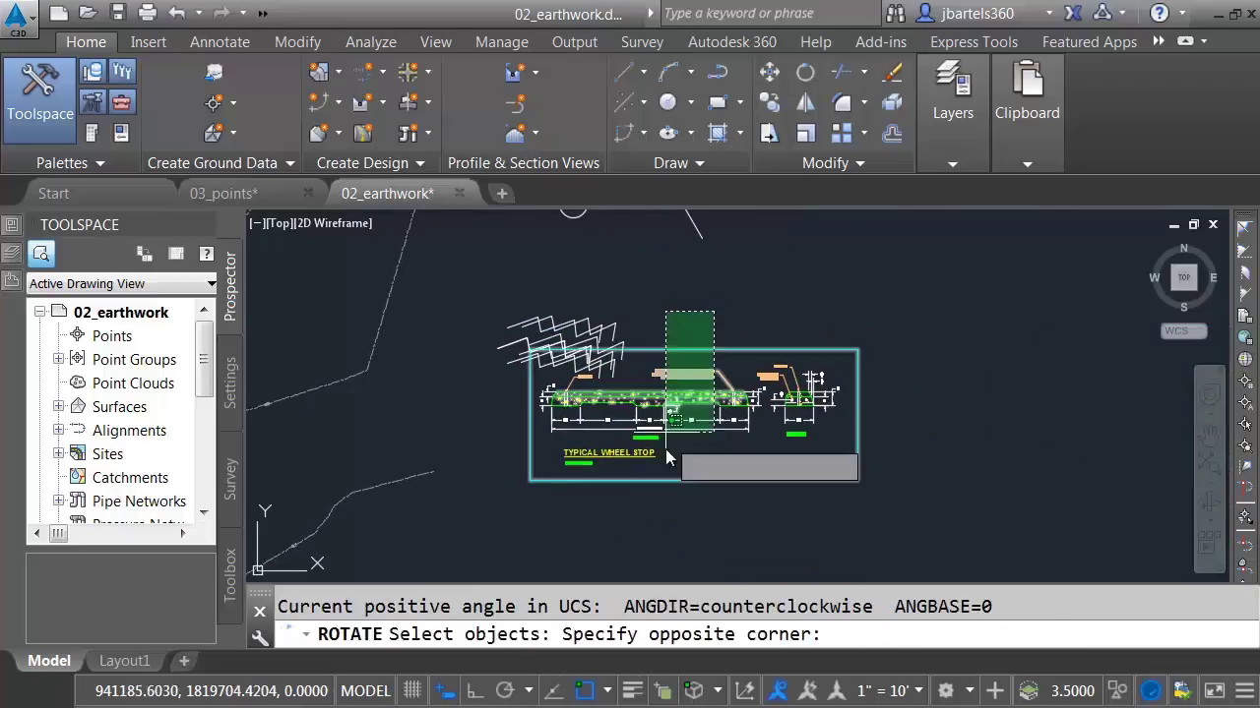
{"action": "left_click", "coordinate": [659, 497]}
{"action": "key", "text": "Return"}
{"action": "left_click", "coordinate": [687, 449]}
{"action": "left_click", "coordinate": [734, 433]}
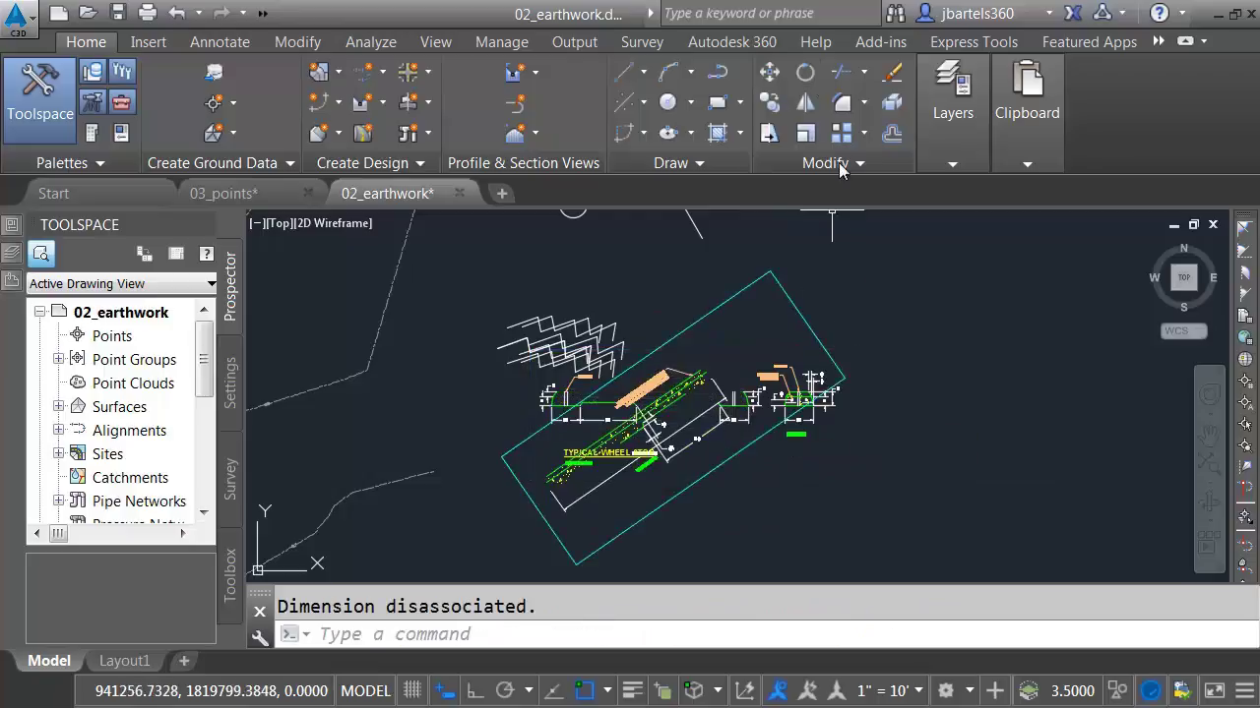
Mirror the rotated detail across a vertical line, keeping the original.
{"action": "left_click", "coordinate": [805, 102]}
{"action": "left_click", "coordinate": [855, 298]}
{"action": "left_click", "coordinate": [551, 414]}
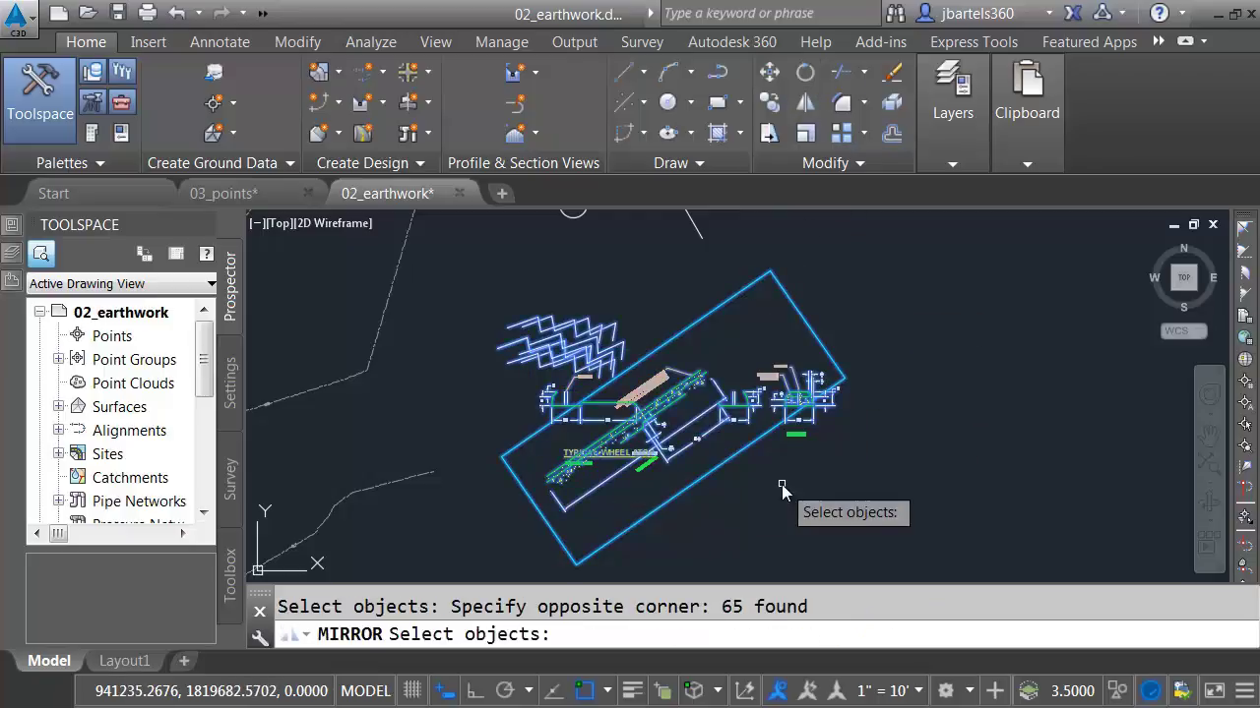
{"action": "key", "text": "Return"}
{"action": "left_click", "coordinate": [826, 482]}
{"action": "left_click", "coordinate": [825, 320]}
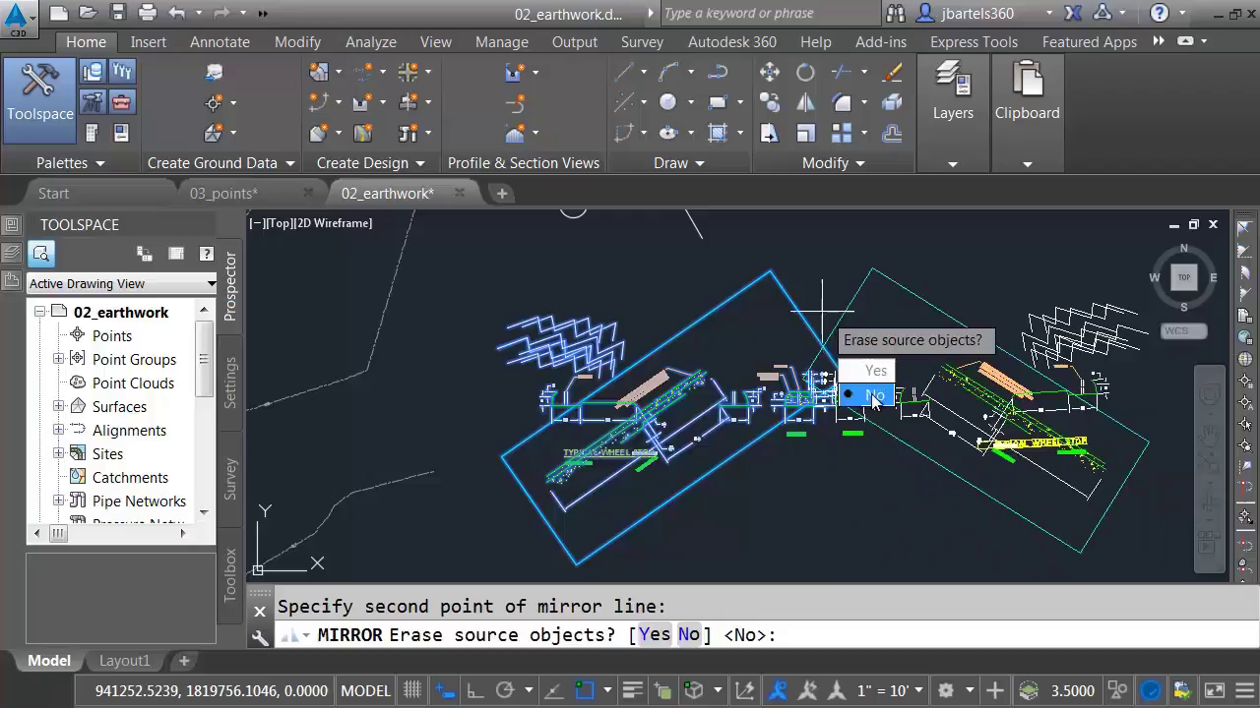
{"action": "left_click", "coordinate": [842, 366]}
{"action": "key", "text": "Escape"}
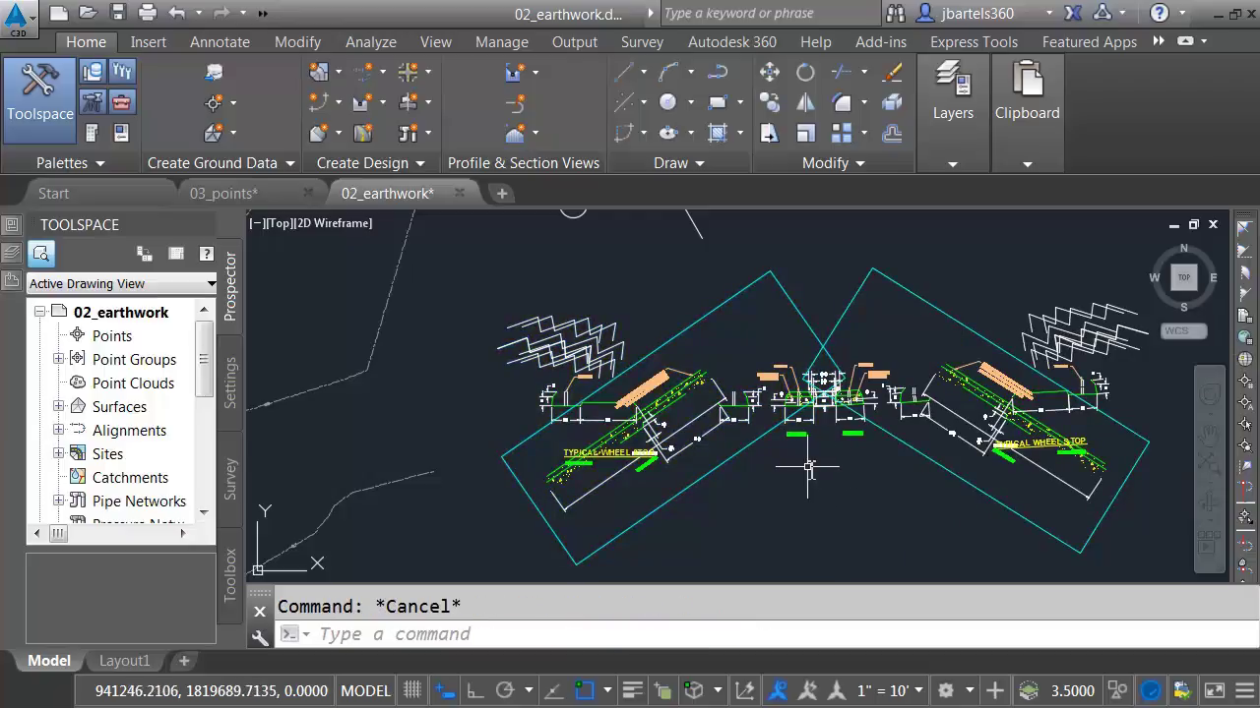
Undo back to the last mark, then undo everything to the drawing's opened state.
{"action": "right_click", "coordinate": [816, 224]}
{"action": "mouse_move", "coordinate": [866, 269]}
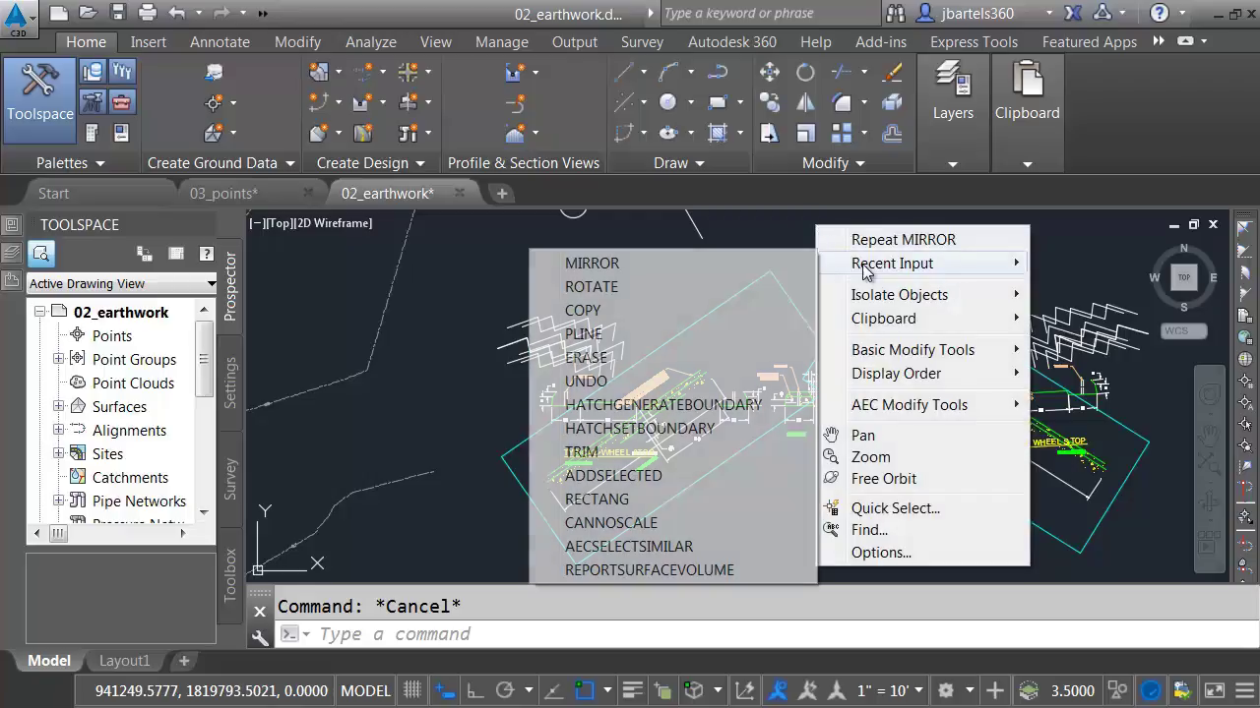
{"action": "left_click", "coordinate": [588, 382]}
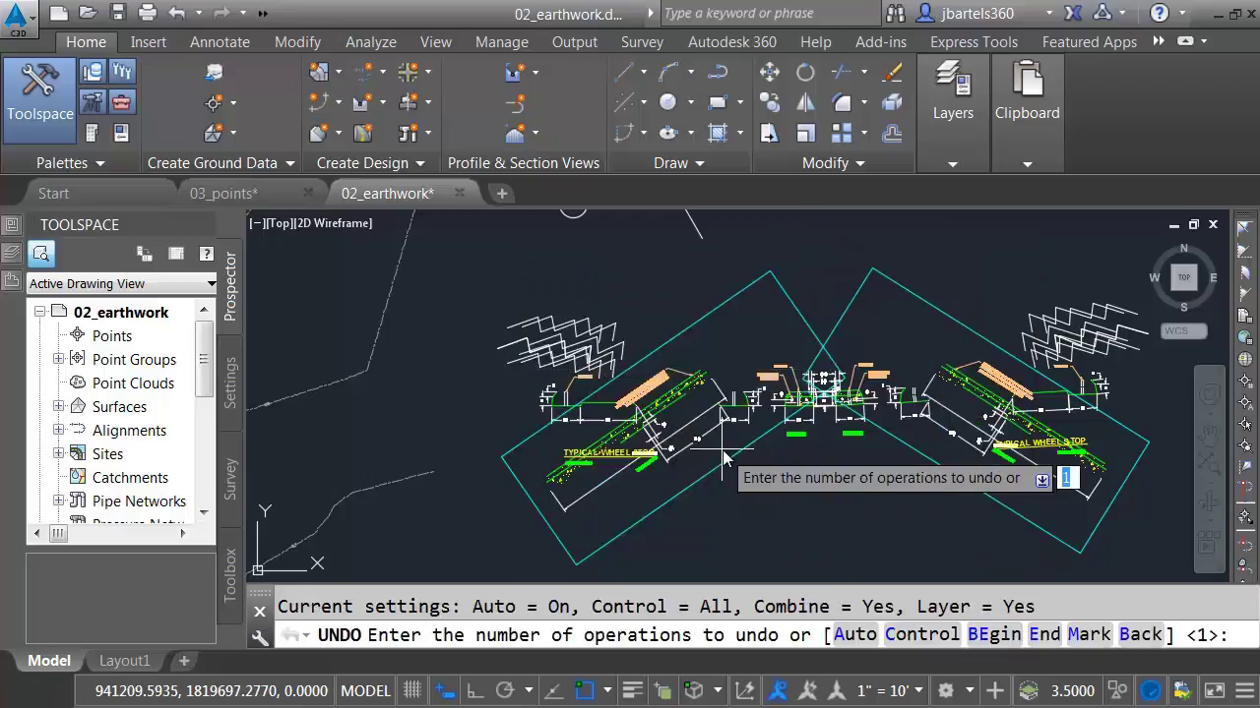
{"action": "left_click", "coordinate": [1140, 634]}
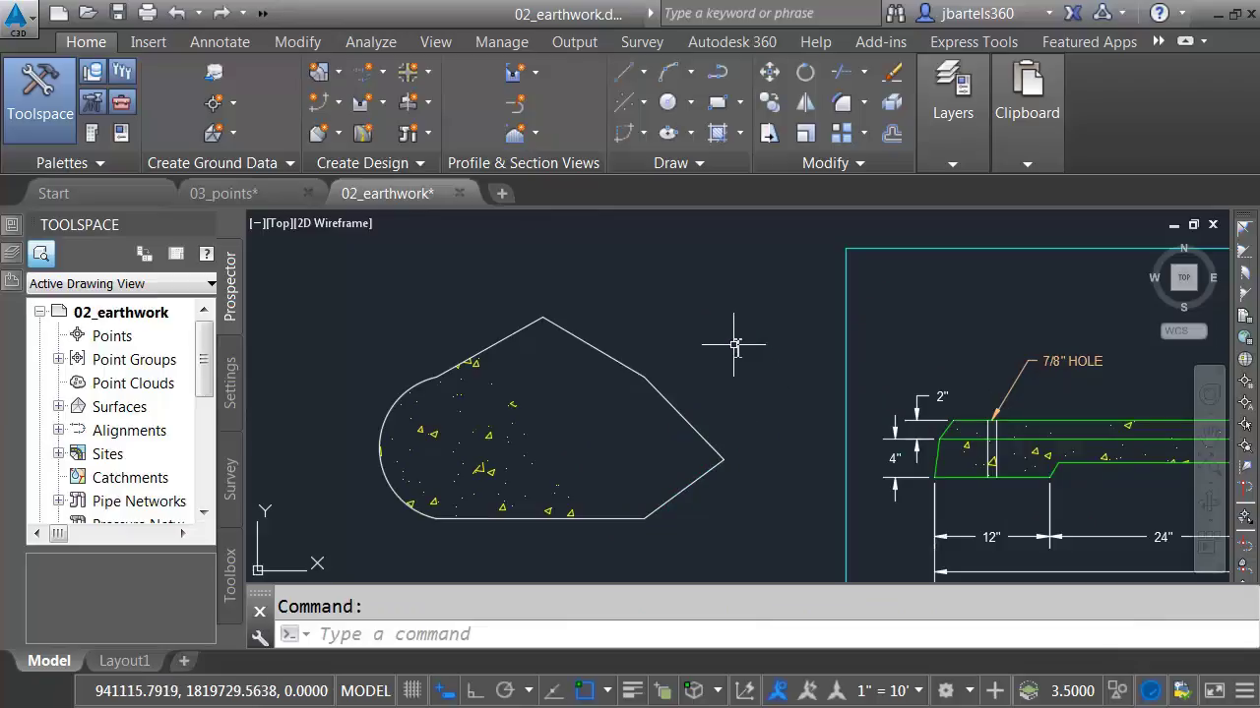
{"action": "key", "text": "Return"}
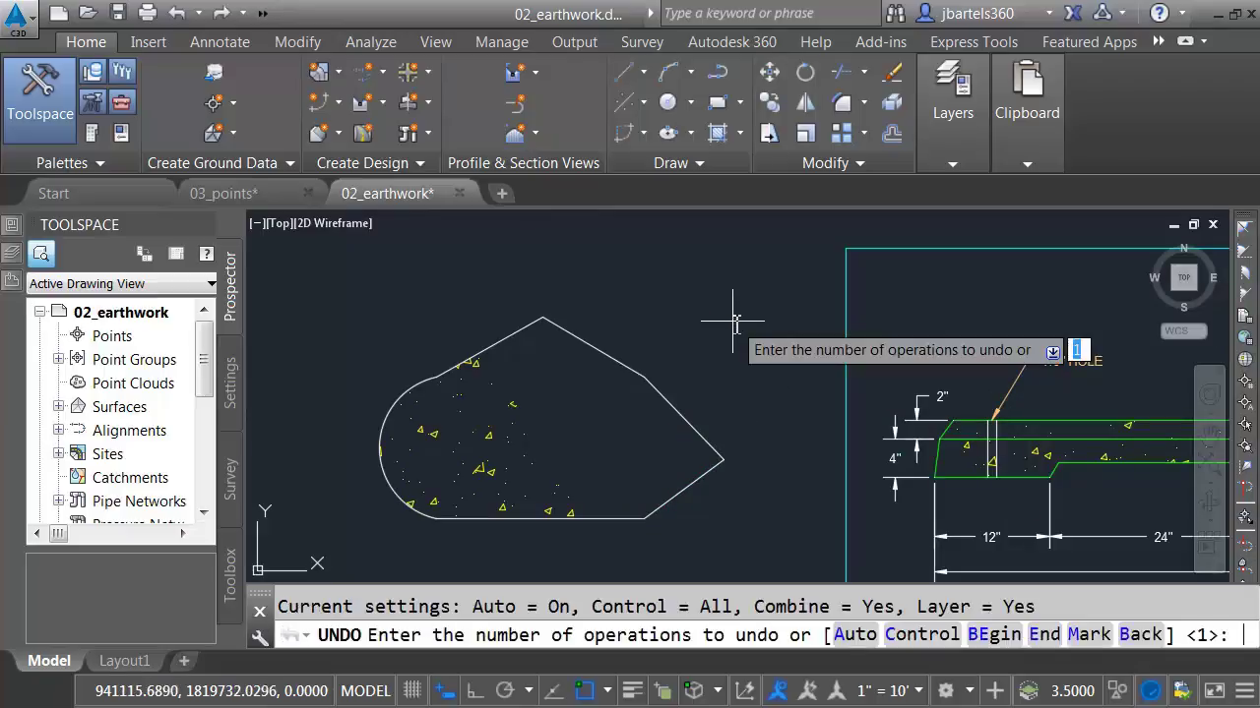
{"action": "left_click", "coordinate": [1141, 636]}
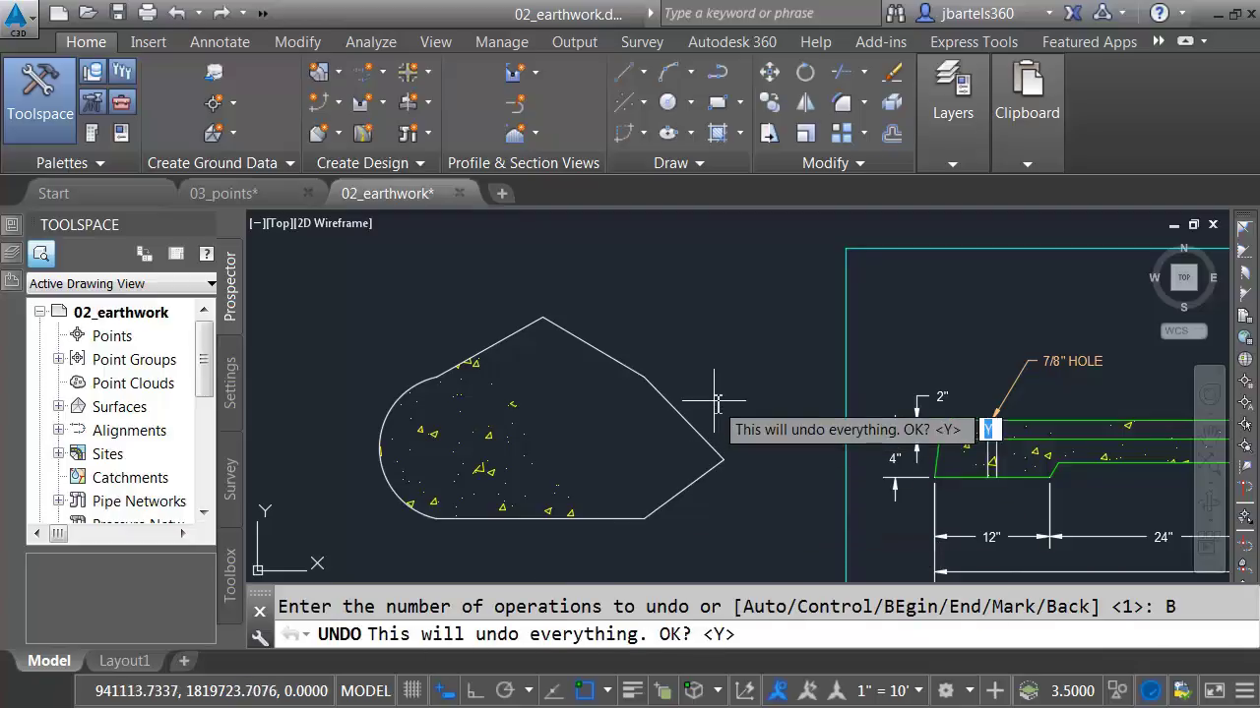
{"action": "key", "text": "Return"}
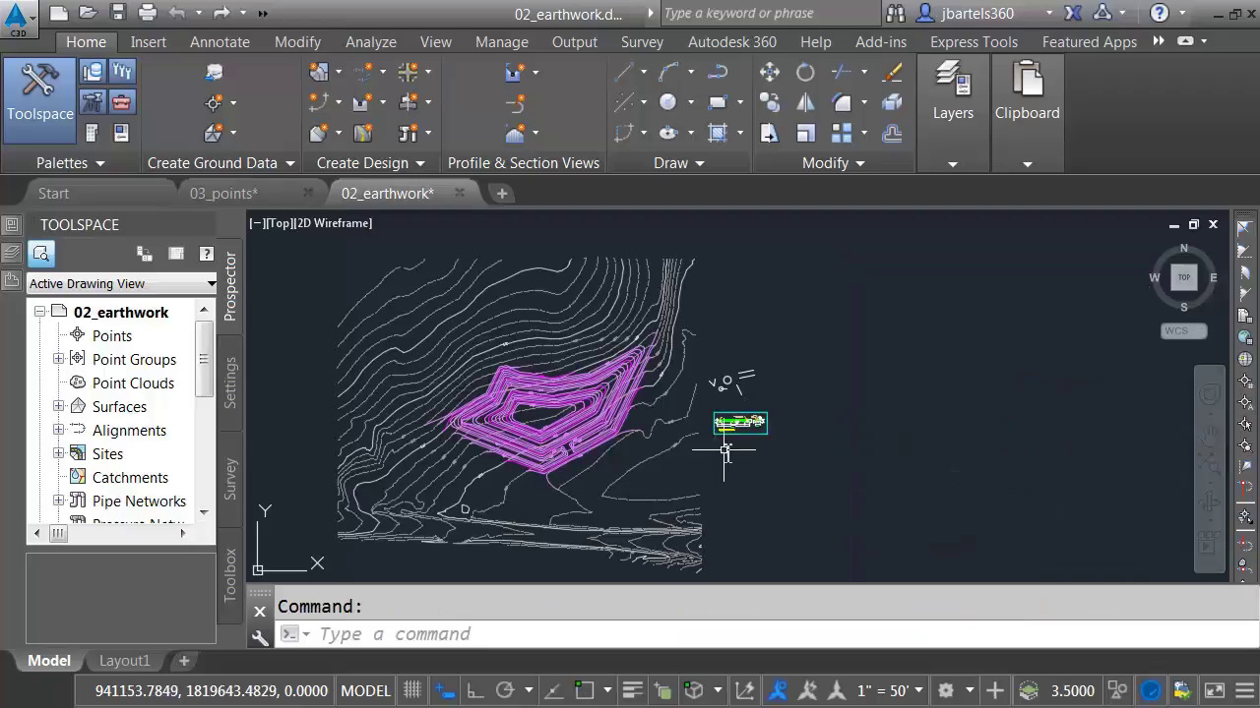
Offset the lower-right diagonal line 12 units rightward using the 'cal expression 6+6.
{"action": "scroll", "coordinate": [729, 452], "scroll_direction": "up", "scroll_amount": 8}
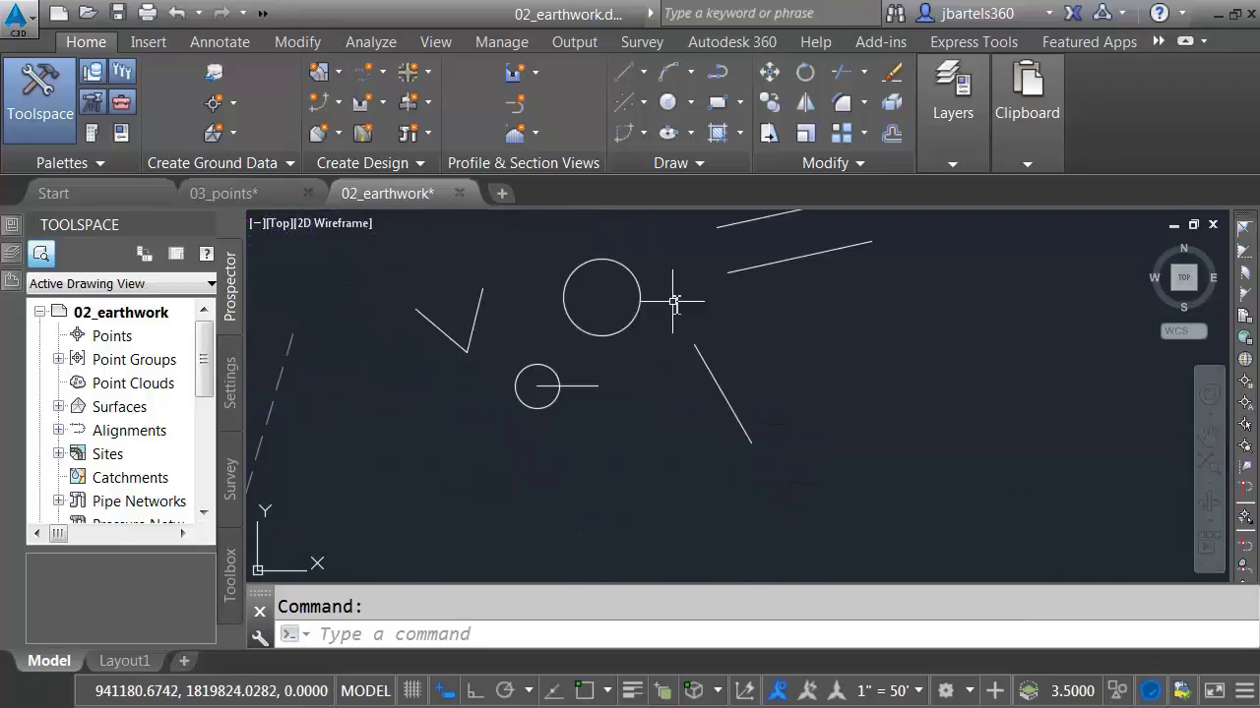
{"action": "middle_click_drag", "start_coordinate": [675, 295], "coordinate": [646, 386]}
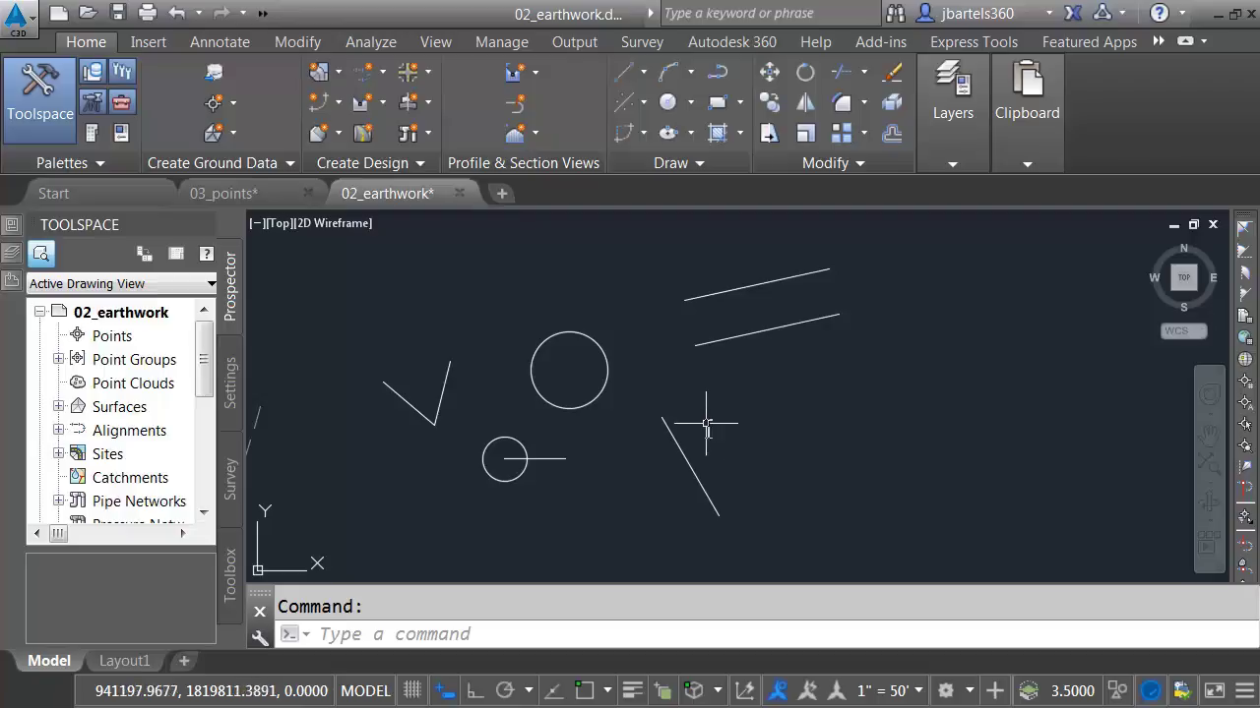
{"action": "left_click", "coordinate": [891, 133]}
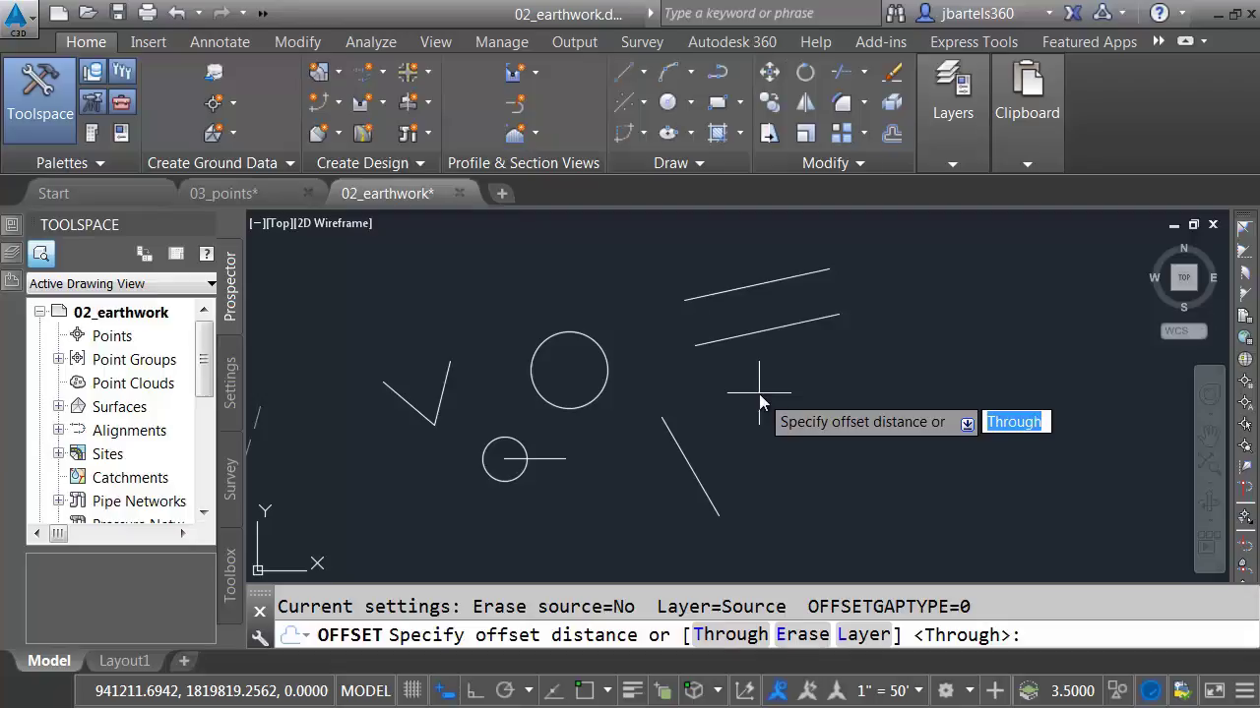
{"action": "key", "text": "BackSpace"}
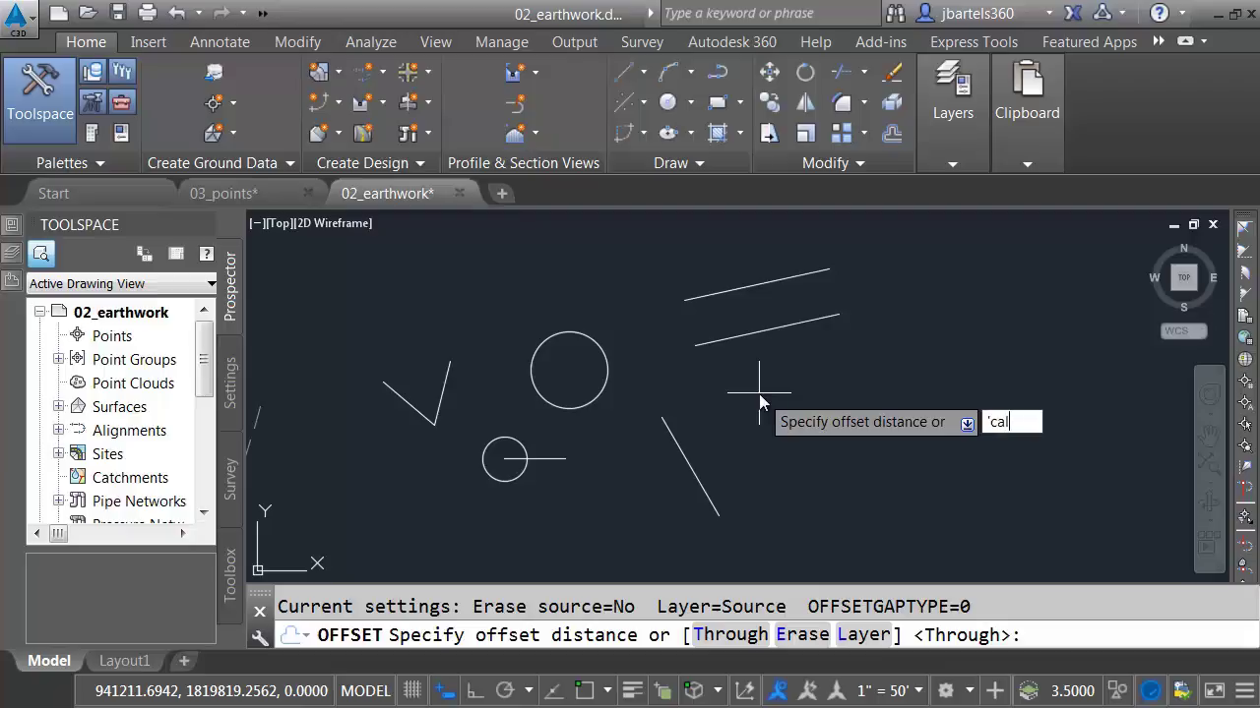
{"action": "type", "text": "'cal"}
{"action": "key", "text": "Return"}
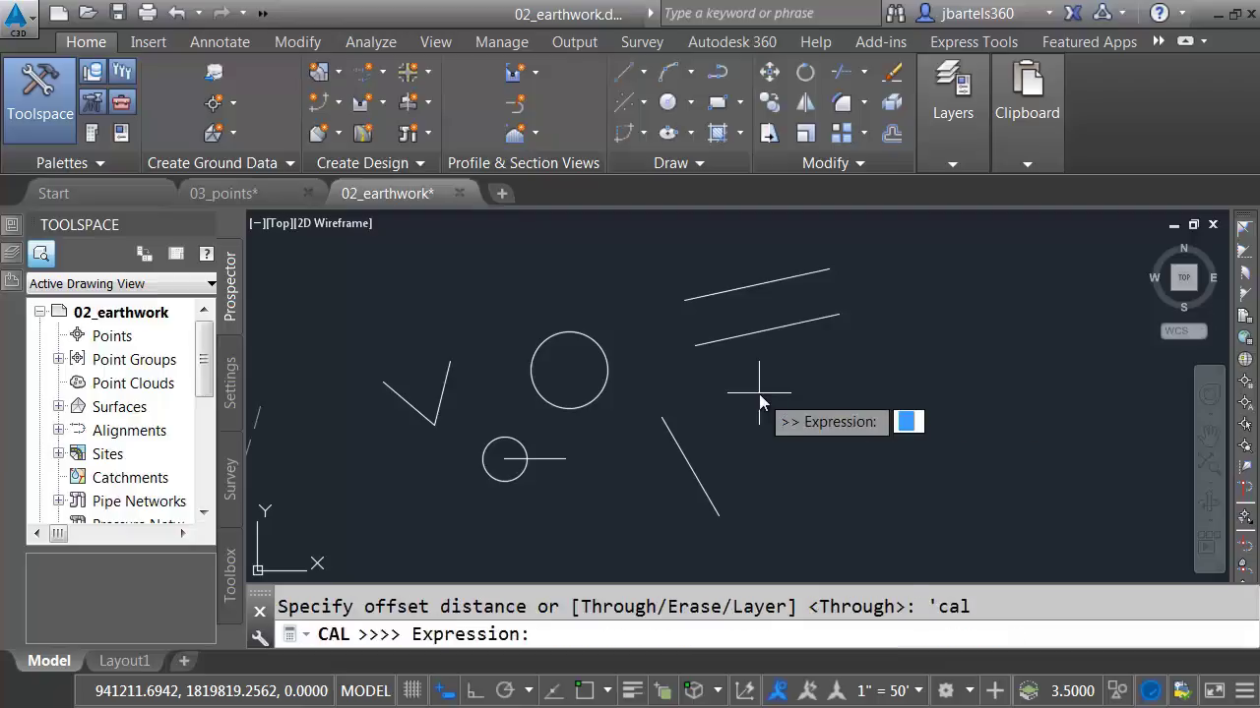
{"action": "type", "text": "6+6"}
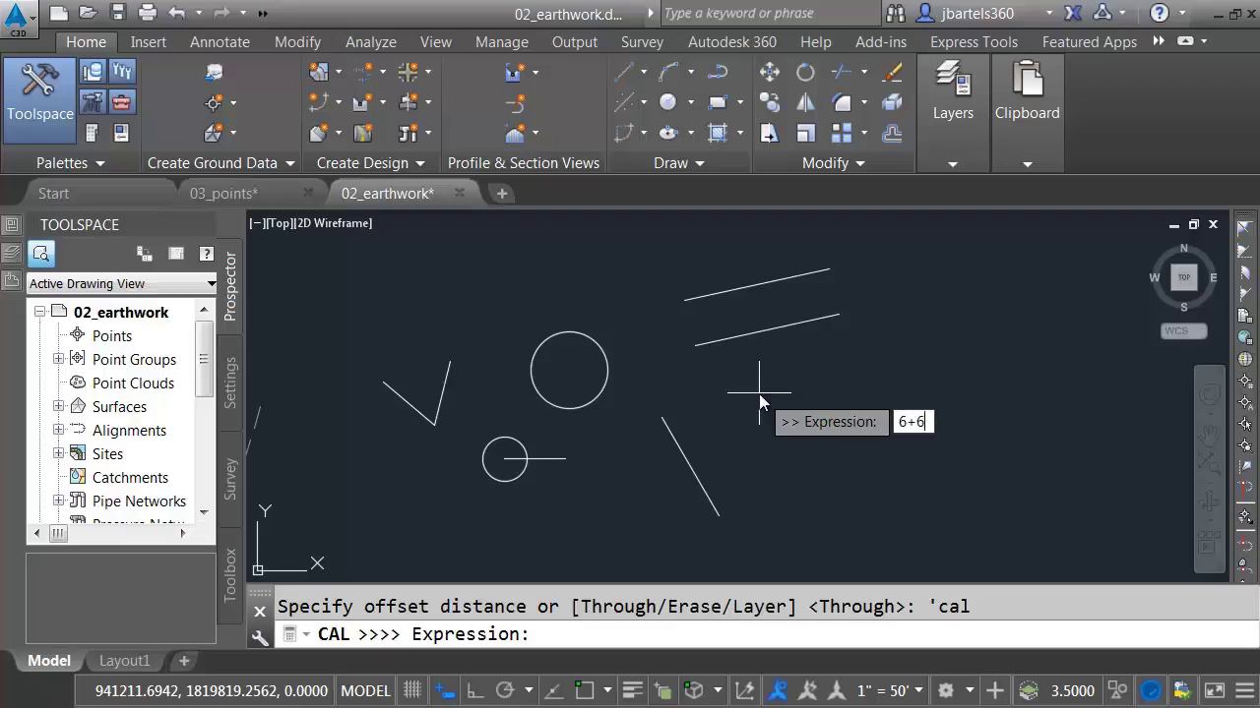
{"action": "key", "text": "Return"}
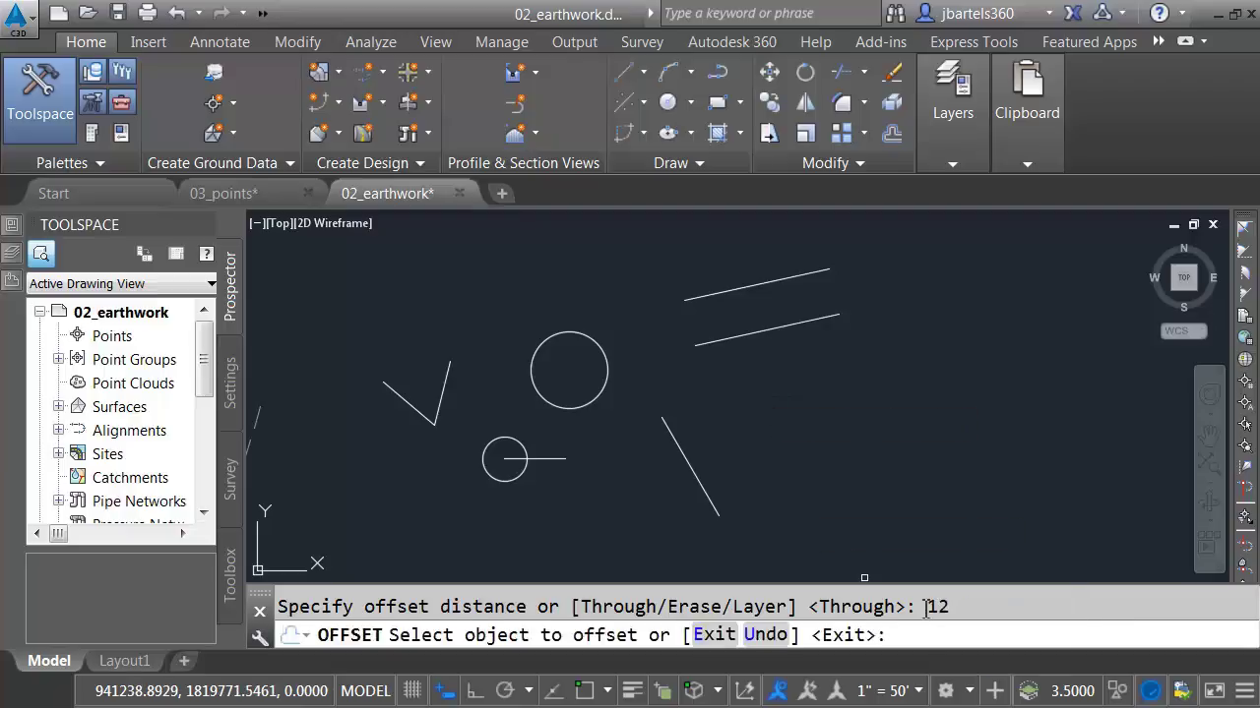
{"action": "left_click", "coordinate": [679, 445]}
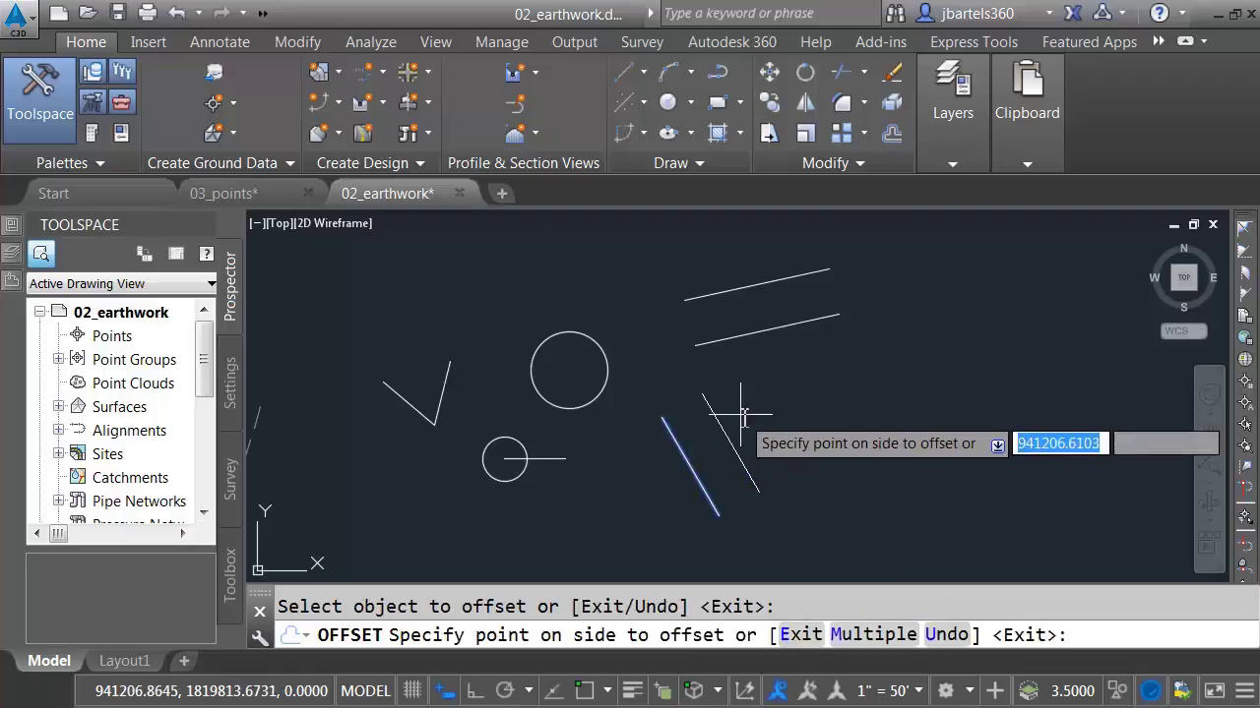
{"action": "left_click", "coordinate": [763, 417]}
{"action": "key", "text": "Escape"}
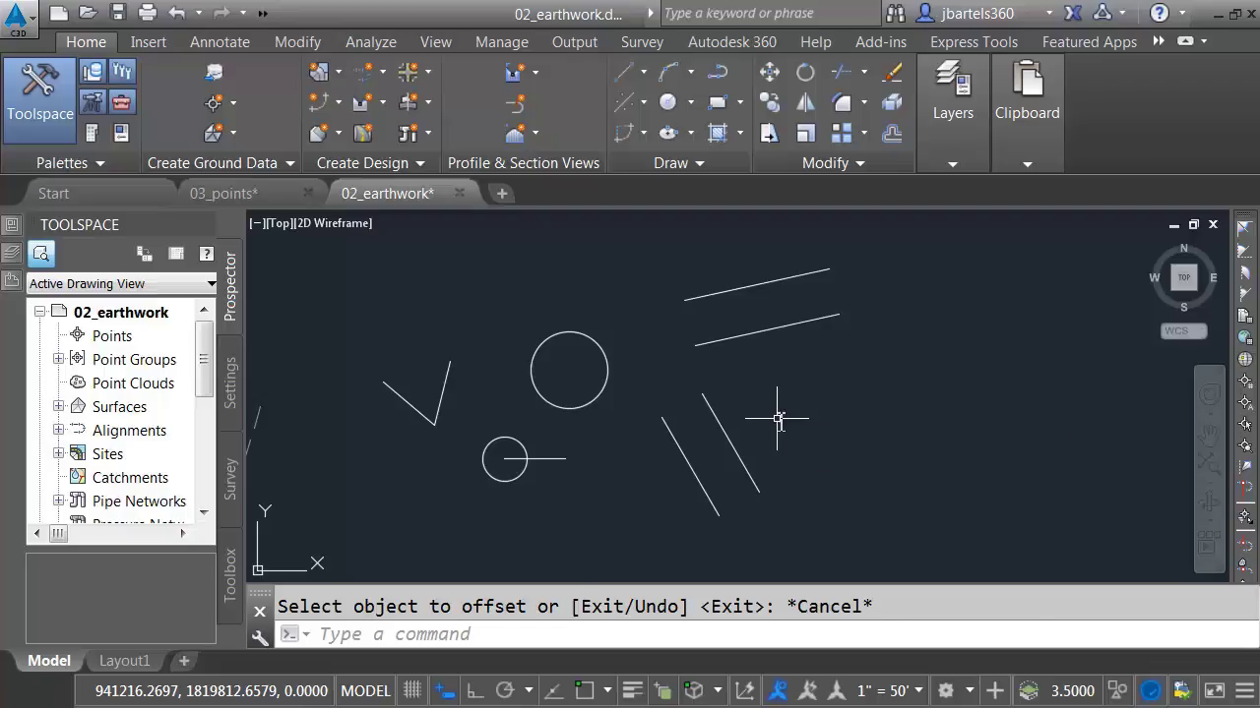
Offset the new line a further 6 units right using 'cal 12/2.
{"action": "key", "text": "Return"}
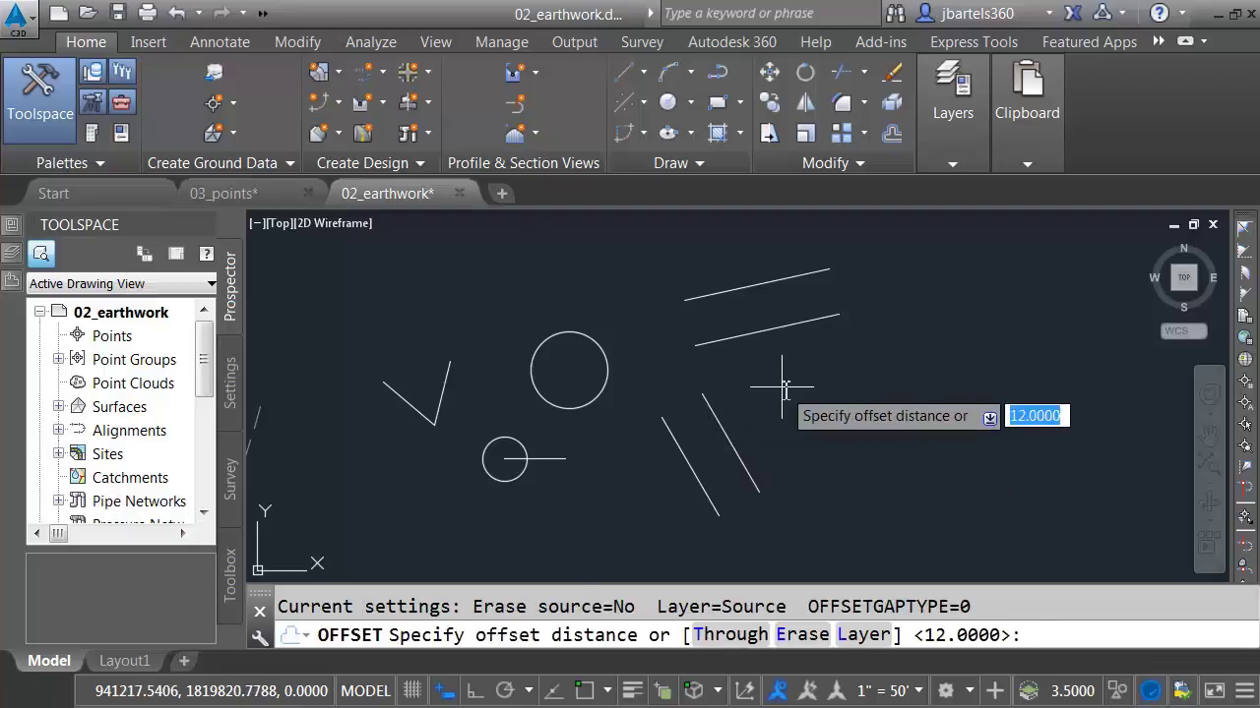
{"action": "type", "text": "'cal"}
{"action": "key", "text": "Return"}
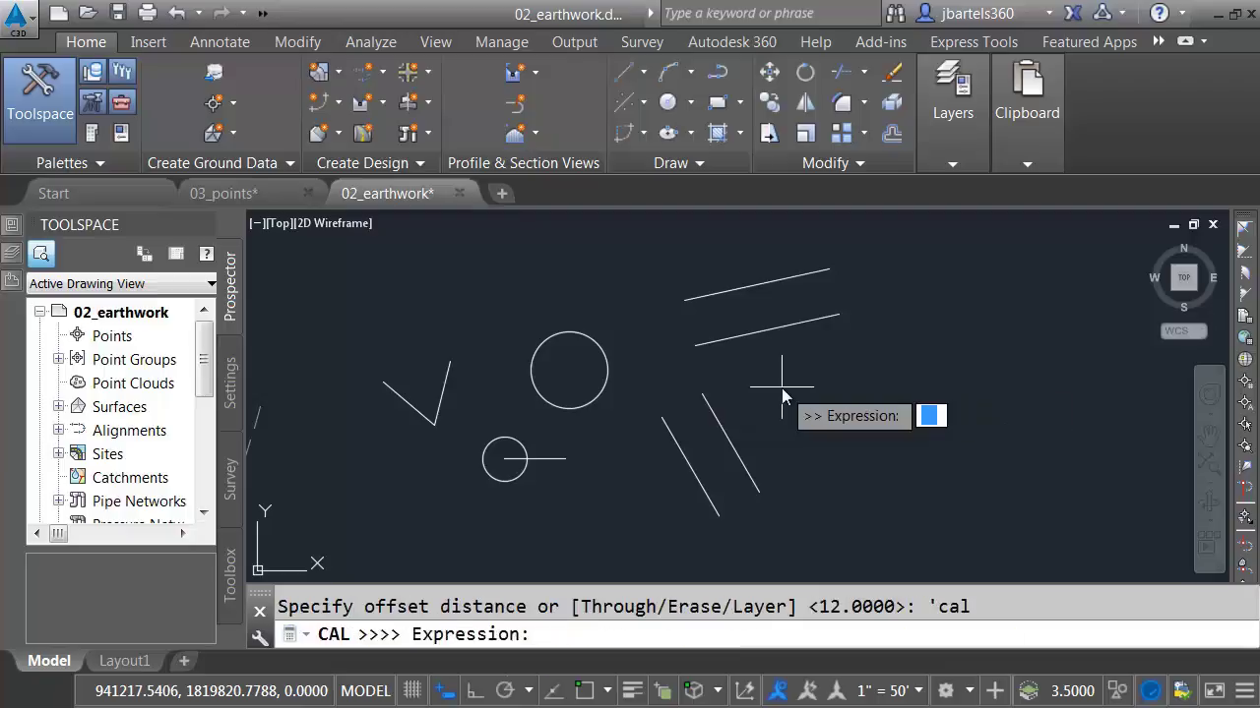
{"action": "type", "text": "12/2"}
{"action": "key", "text": "Return"}
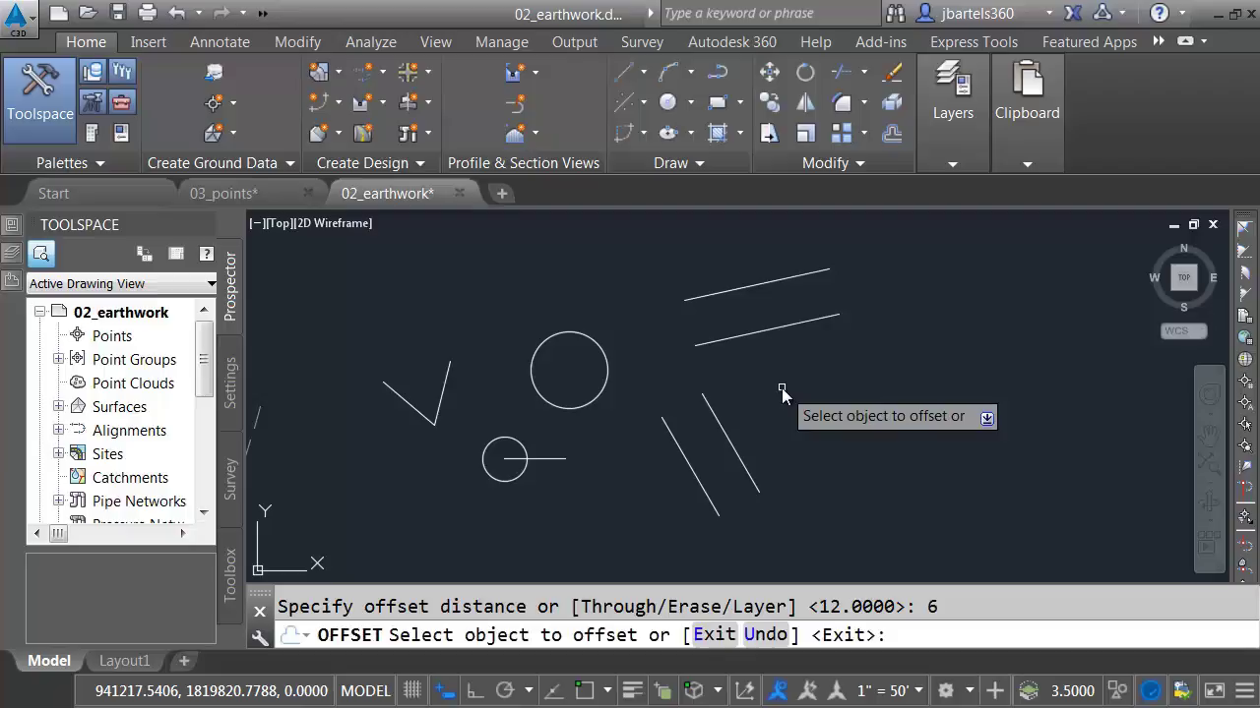
{"action": "left_click", "coordinate": [721, 433]}
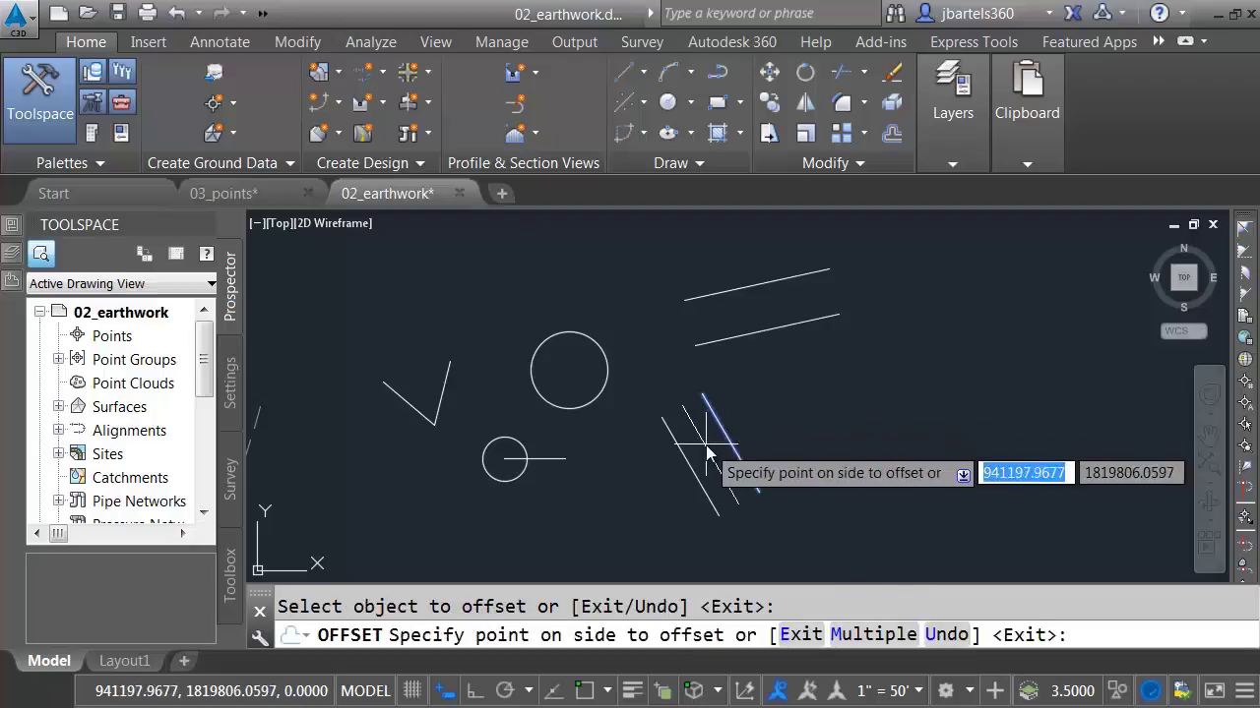
{"action": "left_click", "coordinate": [707, 451]}
{"action": "key", "text": "Escape"}
Window-select both offset copies and delete them.
{"action": "left_click", "coordinate": [744, 401]}
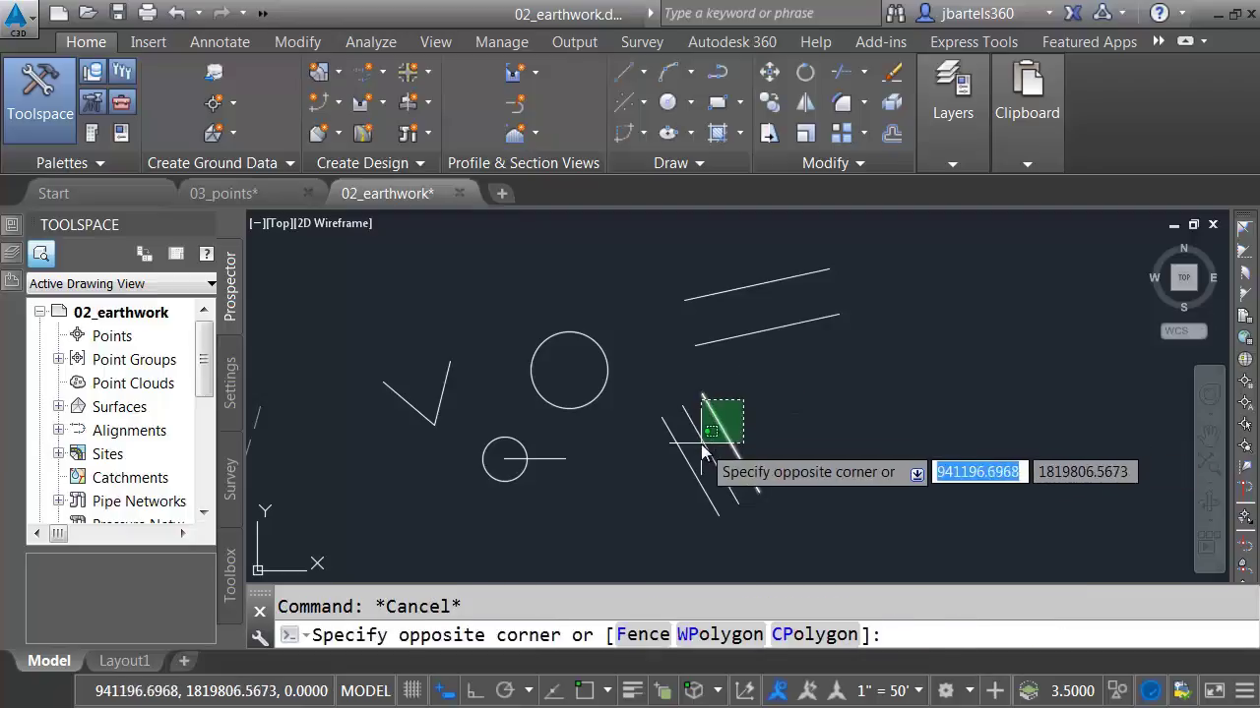
{"action": "left_click", "coordinate": [702, 451]}
{"action": "key", "text": "Delete"}
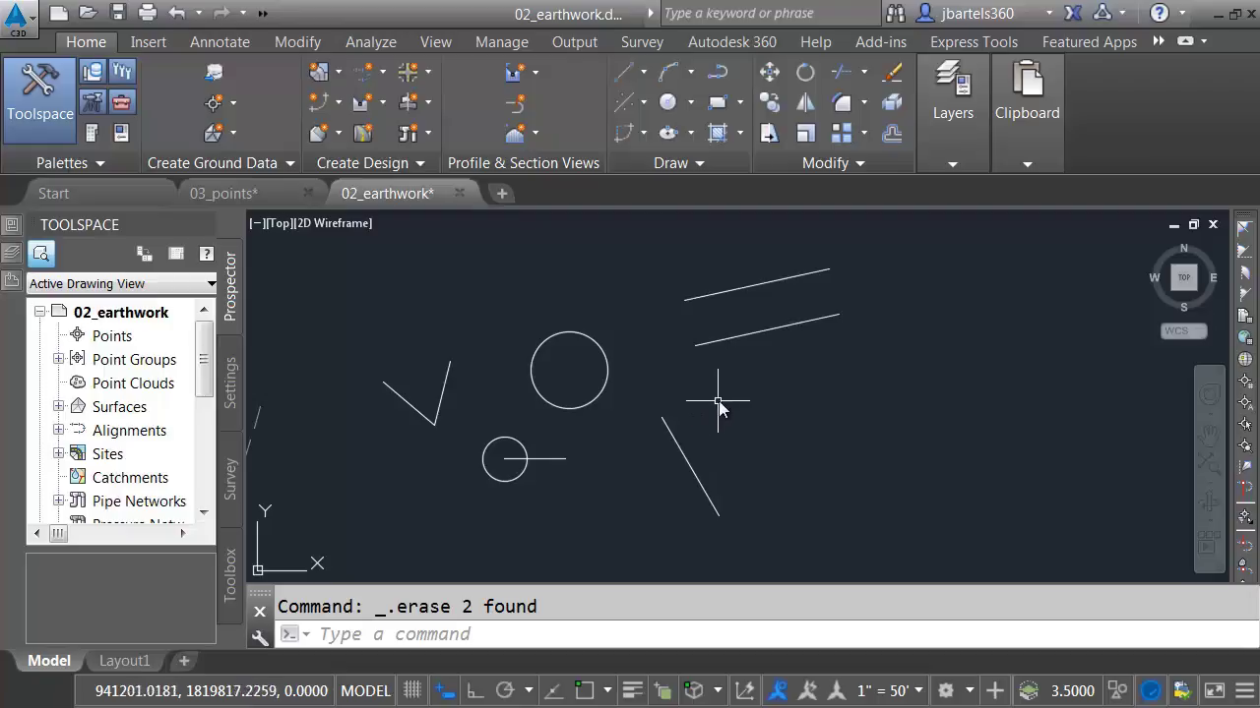
Offset the slanted line upper-right by 'cal dee, the 11.9534 gap between two endpoints.
{"action": "left_click", "coordinate": [892, 132]}
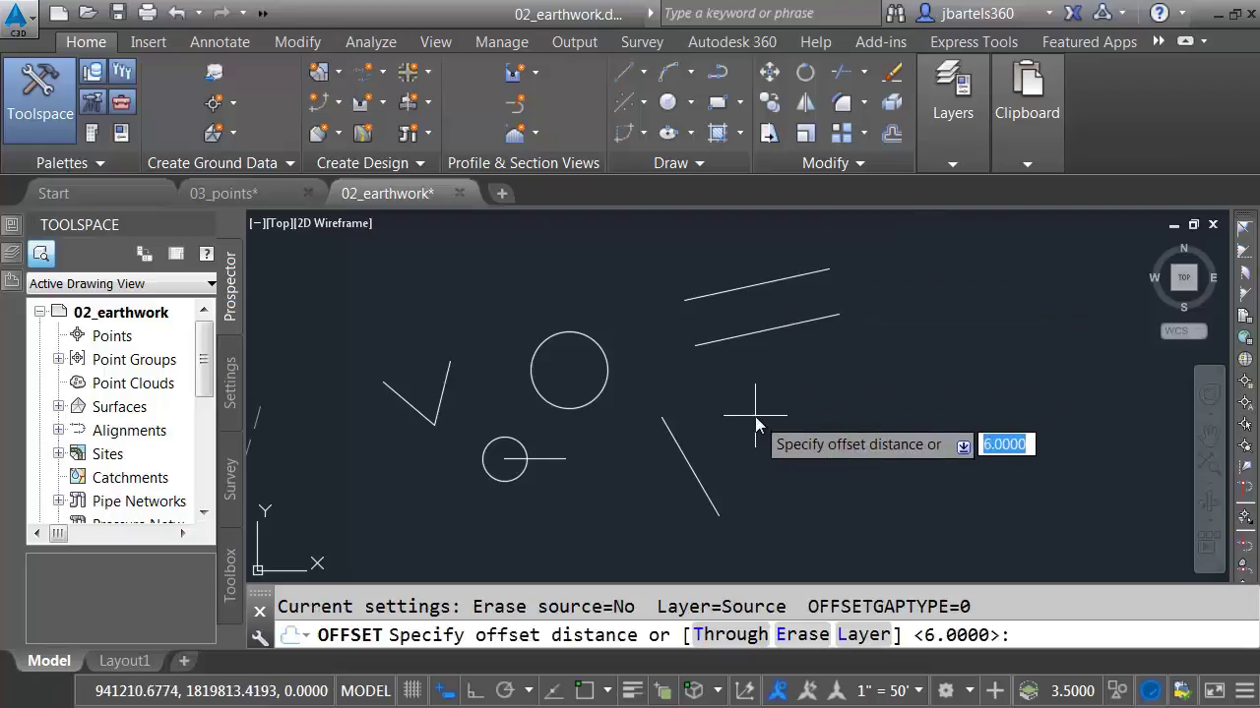
{"action": "type", "text": "'cal"}
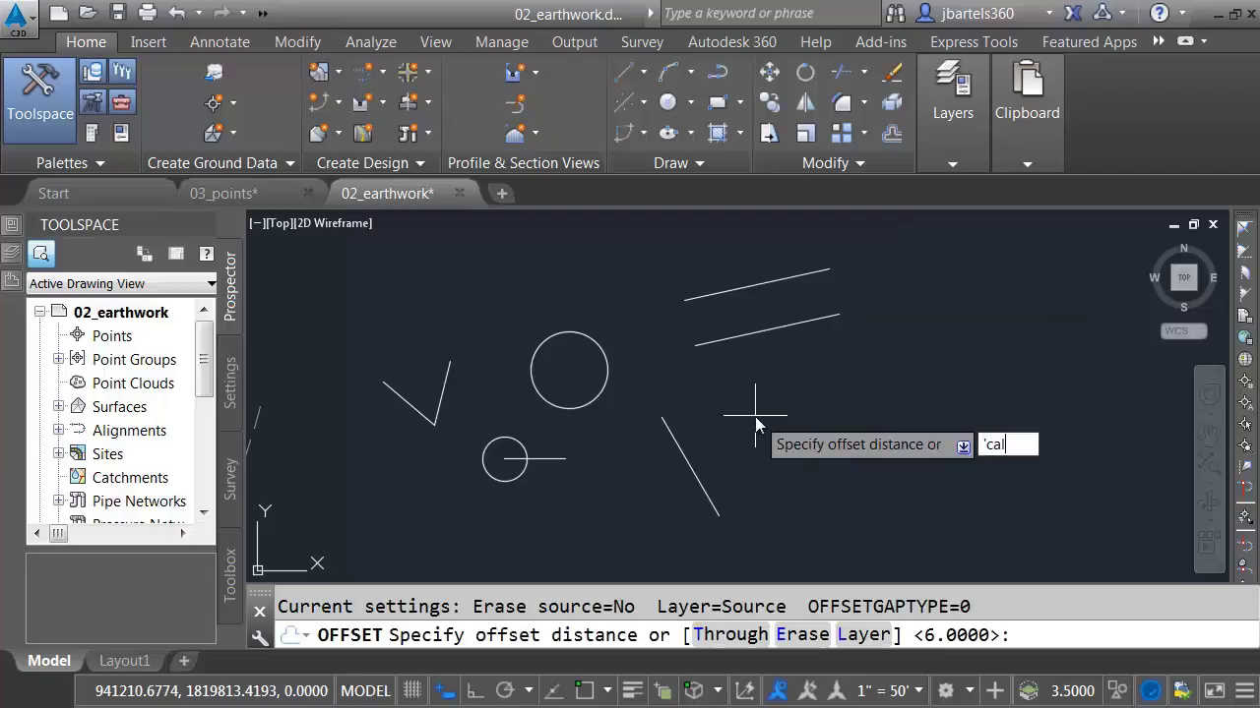
{"action": "key", "text": "Return"}
{"action": "type", "text": "dee"}
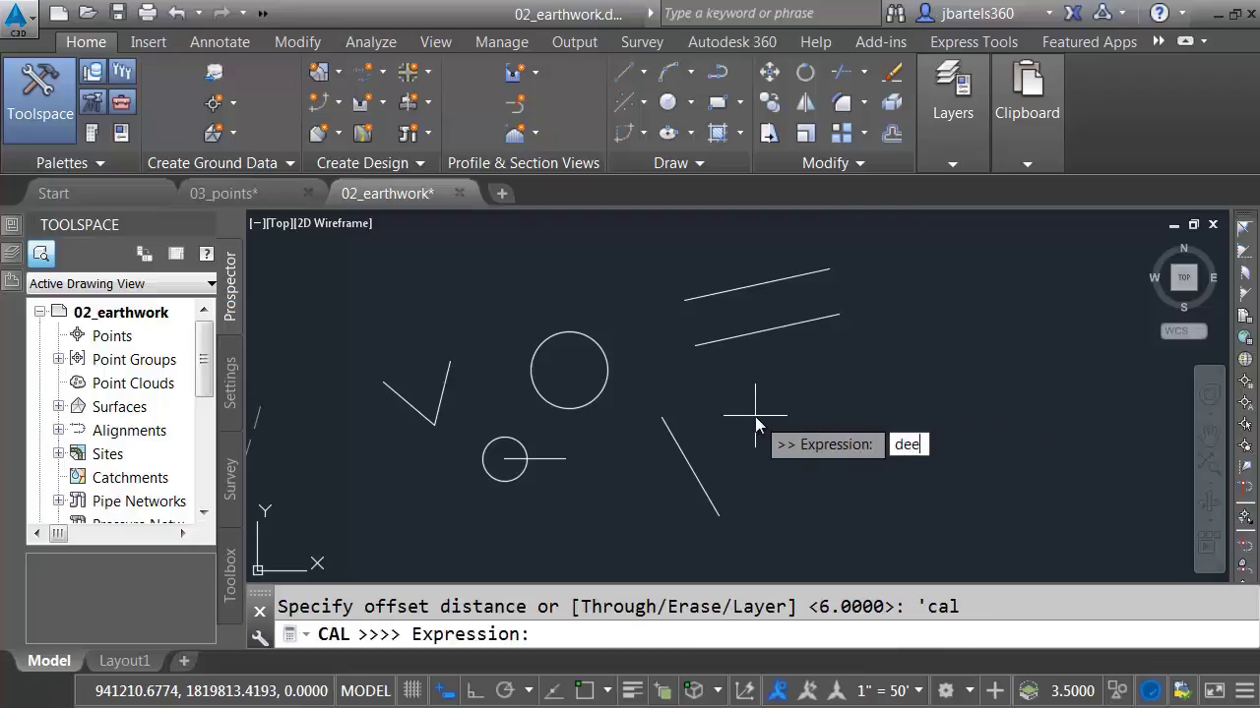
{"action": "key", "text": "Return"}
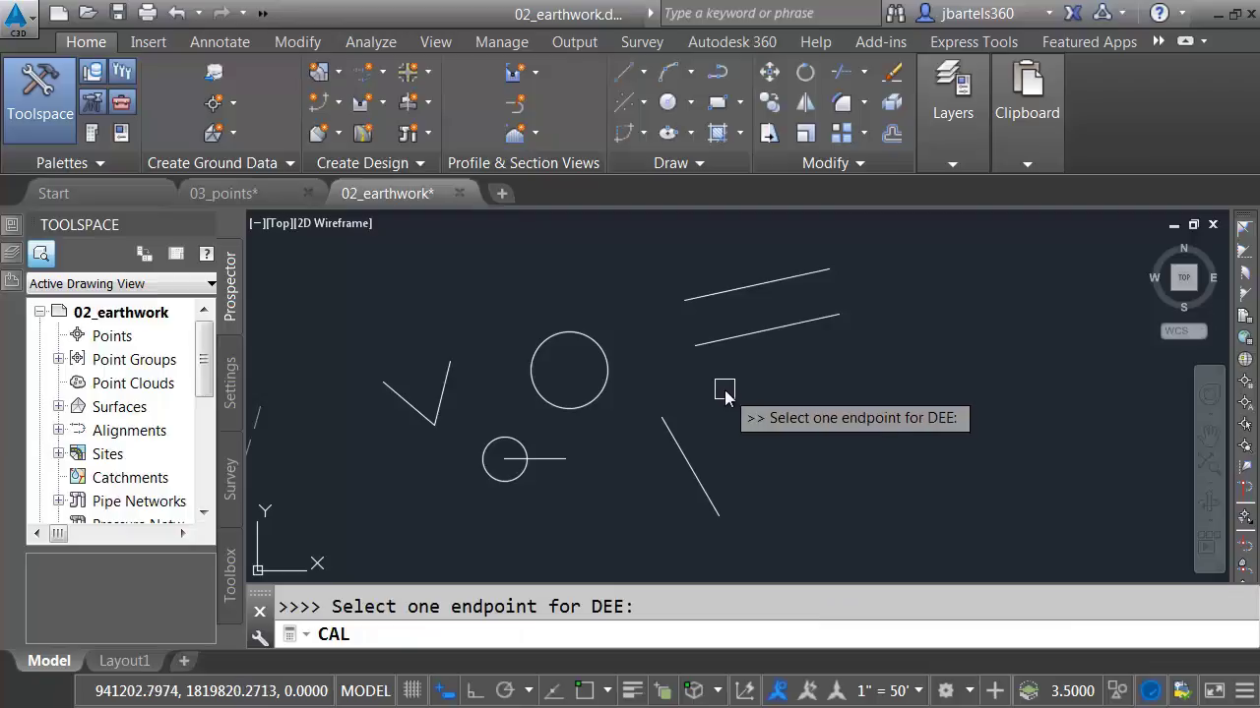
{"action": "left_click", "coordinate": [699, 350]}
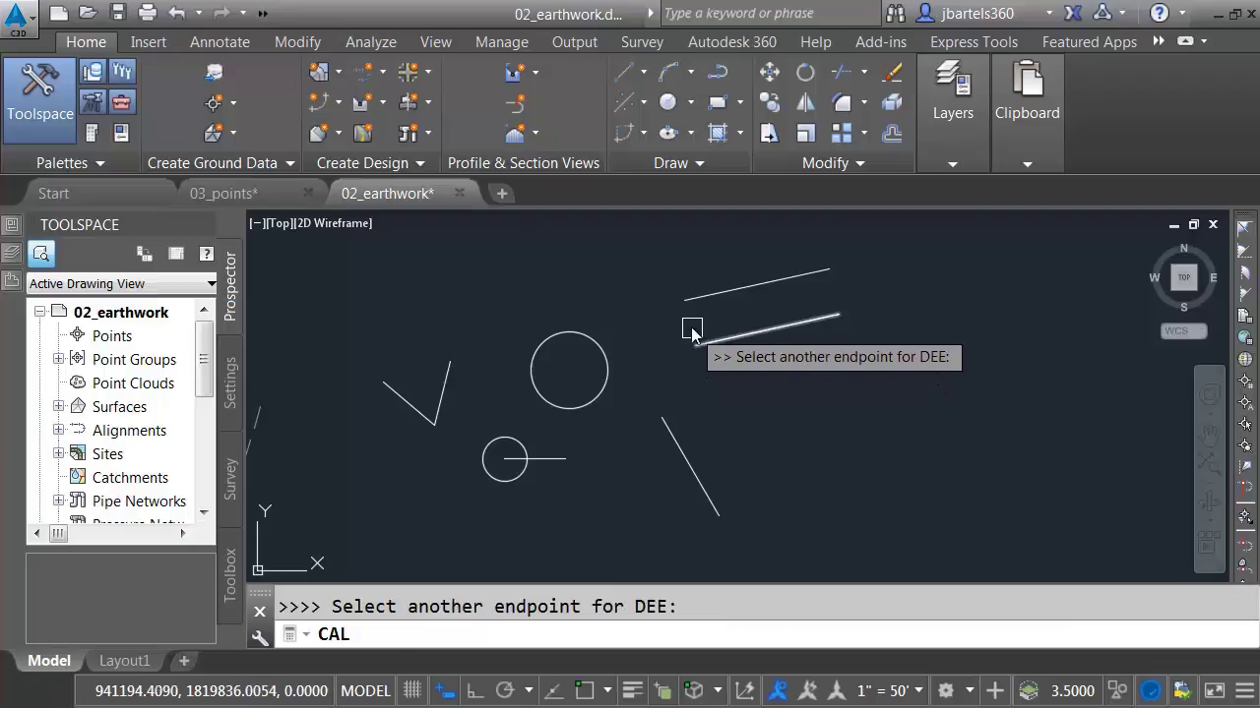
{"action": "left_click", "coordinate": [685, 300]}
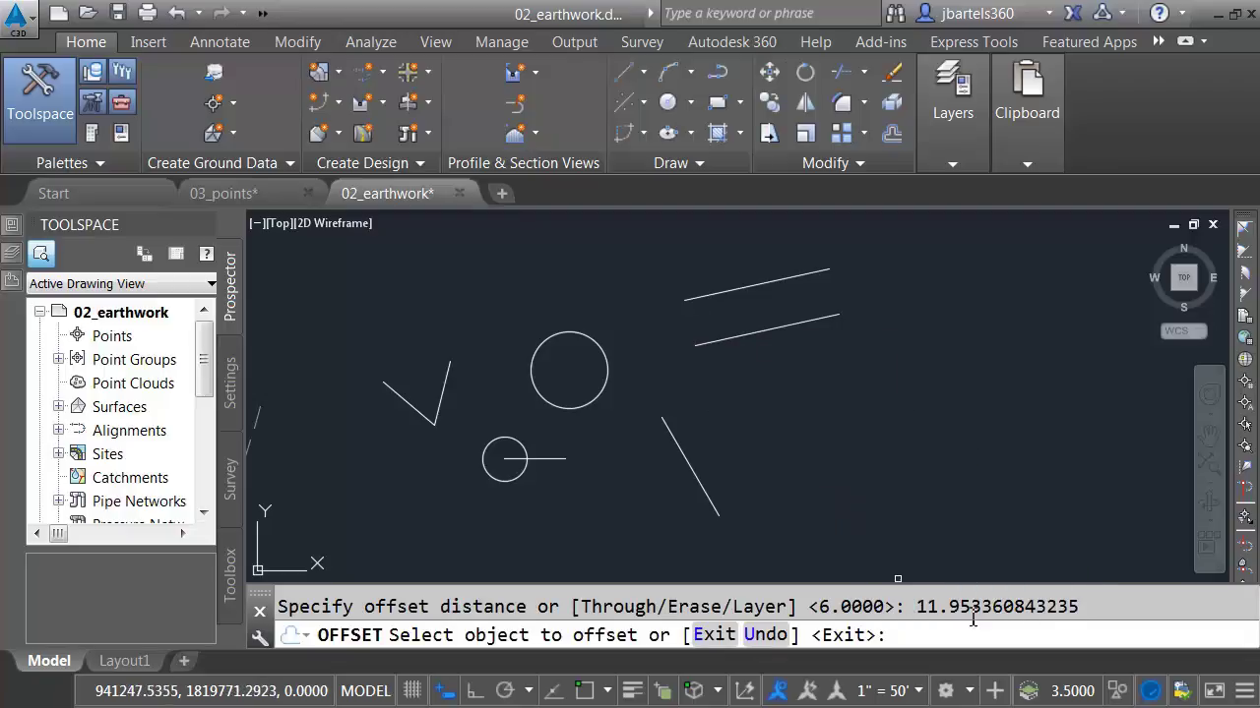
{"action": "left_click", "coordinate": [672, 433]}
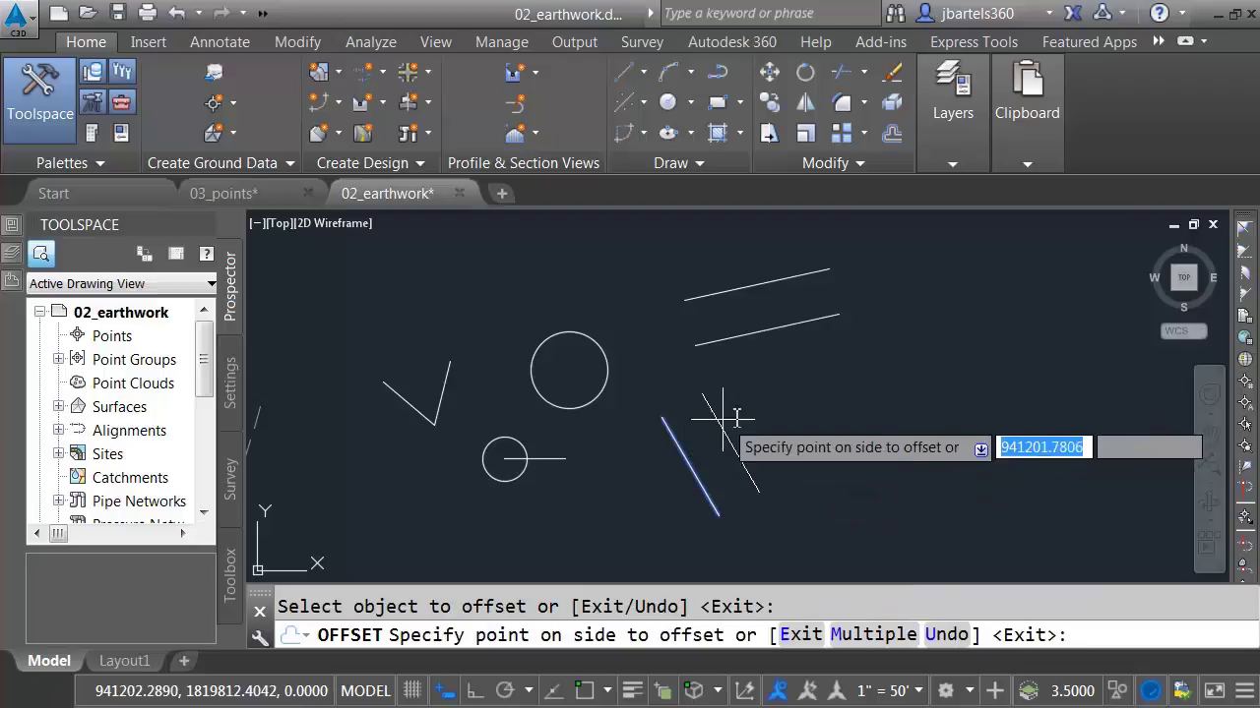
{"action": "left_click", "coordinate": [770, 408]}
{"action": "key", "text": "Escape"}
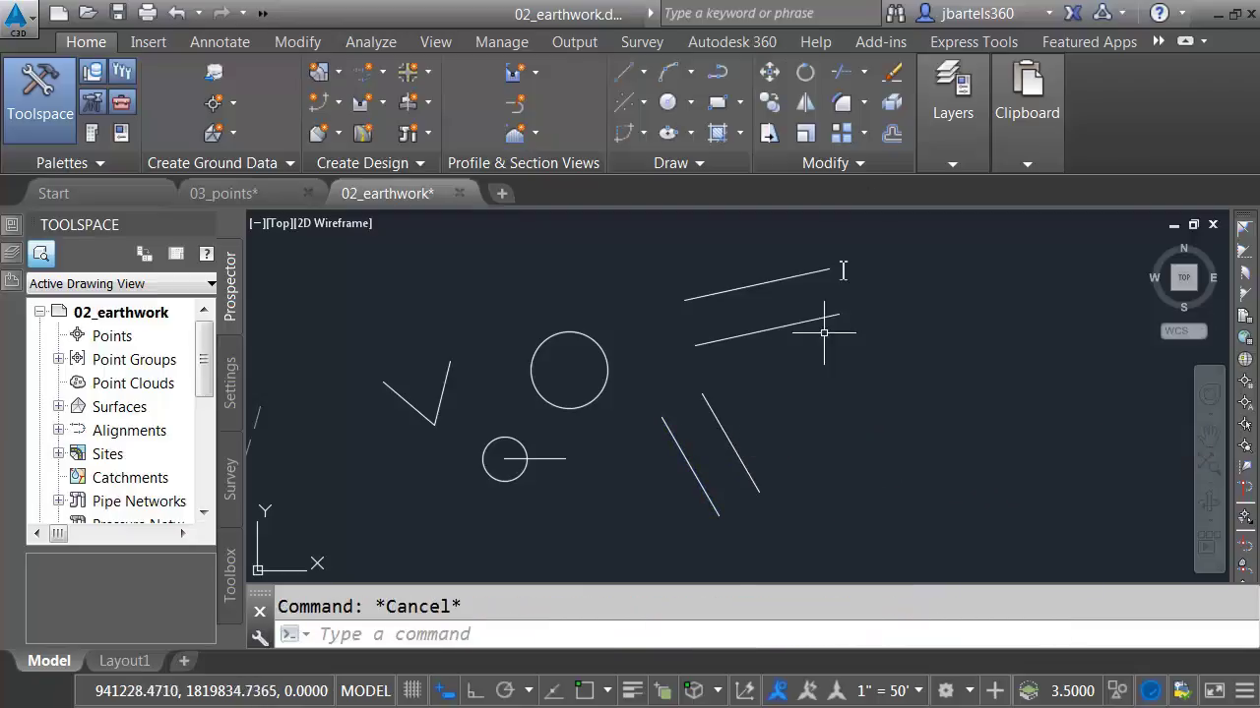
Offset the right slanted line inward by half the measured gap using 'cal dee/2.
{"action": "left_click", "coordinate": [892, 133]}
{"action": "key", "text": "BackSpace"}
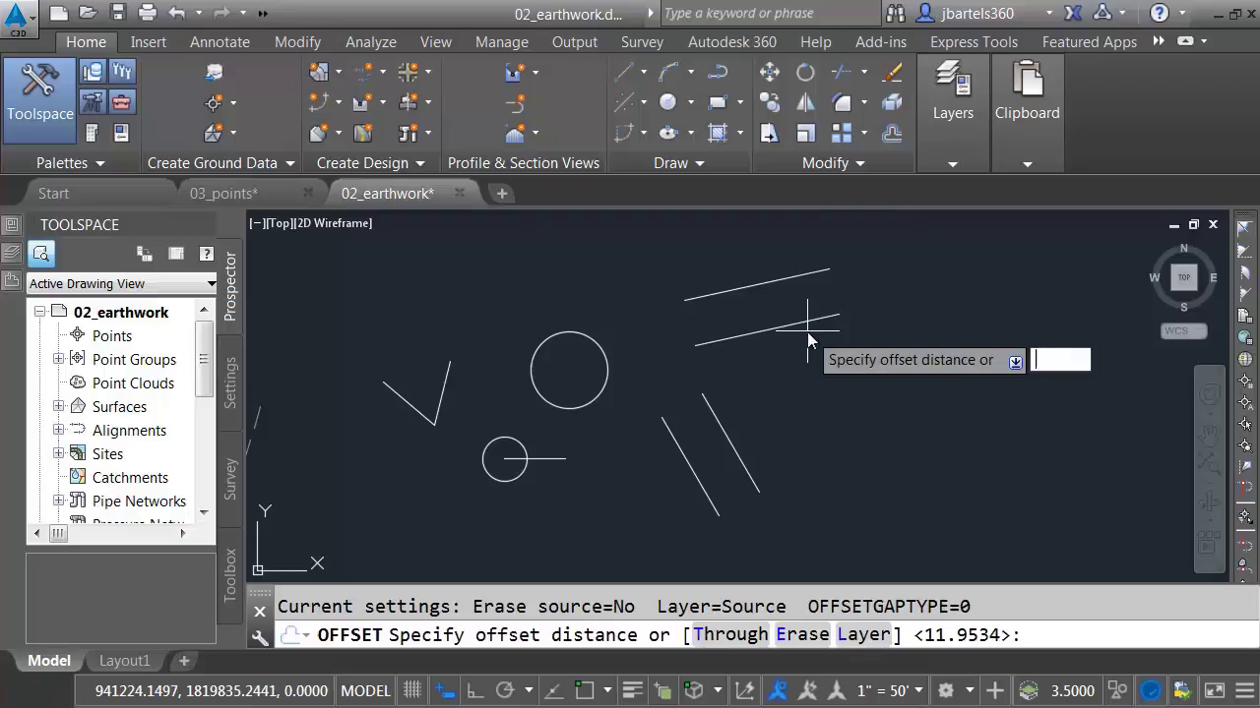
{"action": "type", "text": "'cal"}
{"action": "key", "text": "Return"}
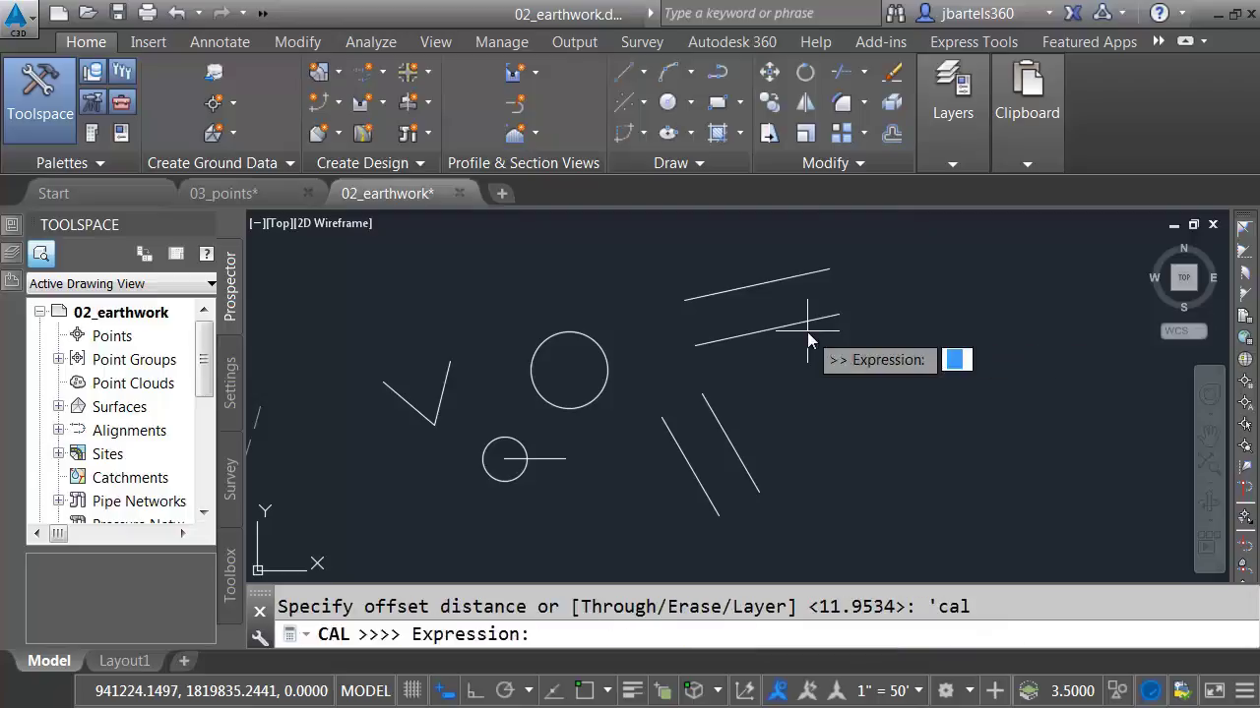
{"action": "type", "text": "dee/2"}
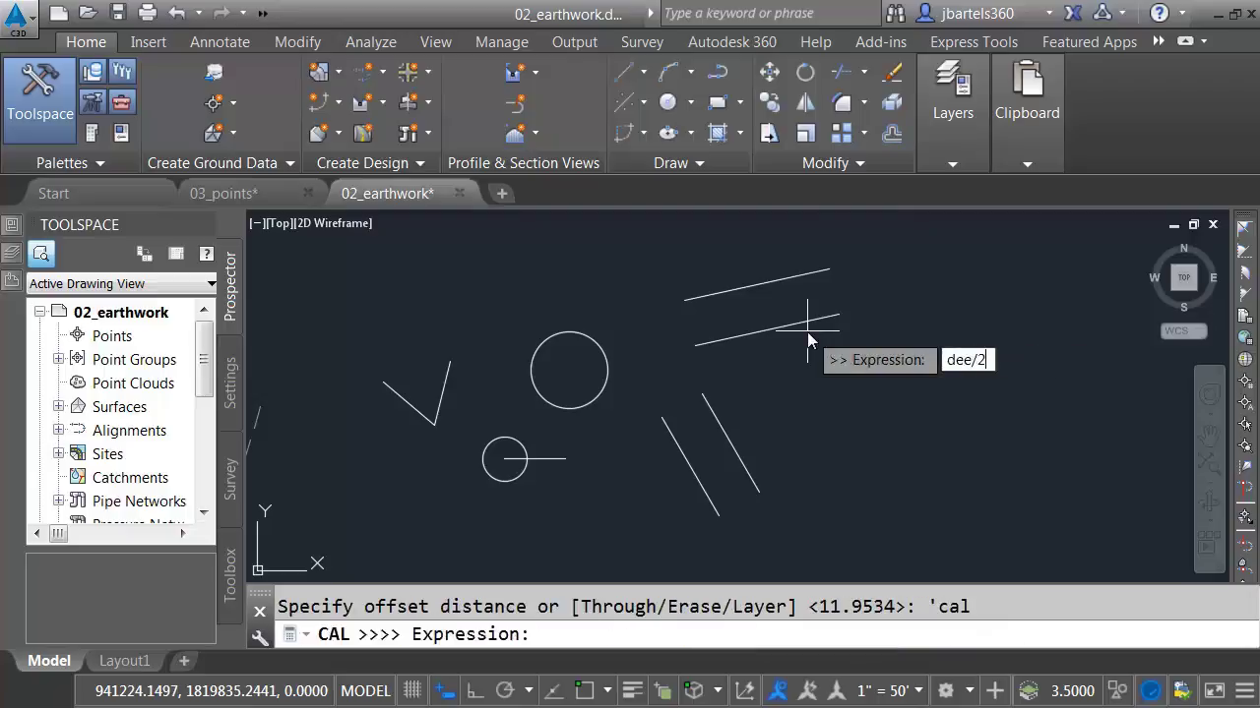
{"action": "key", "text": "Return"}
{"action": "left_click", "coordinate": [702, 396]}
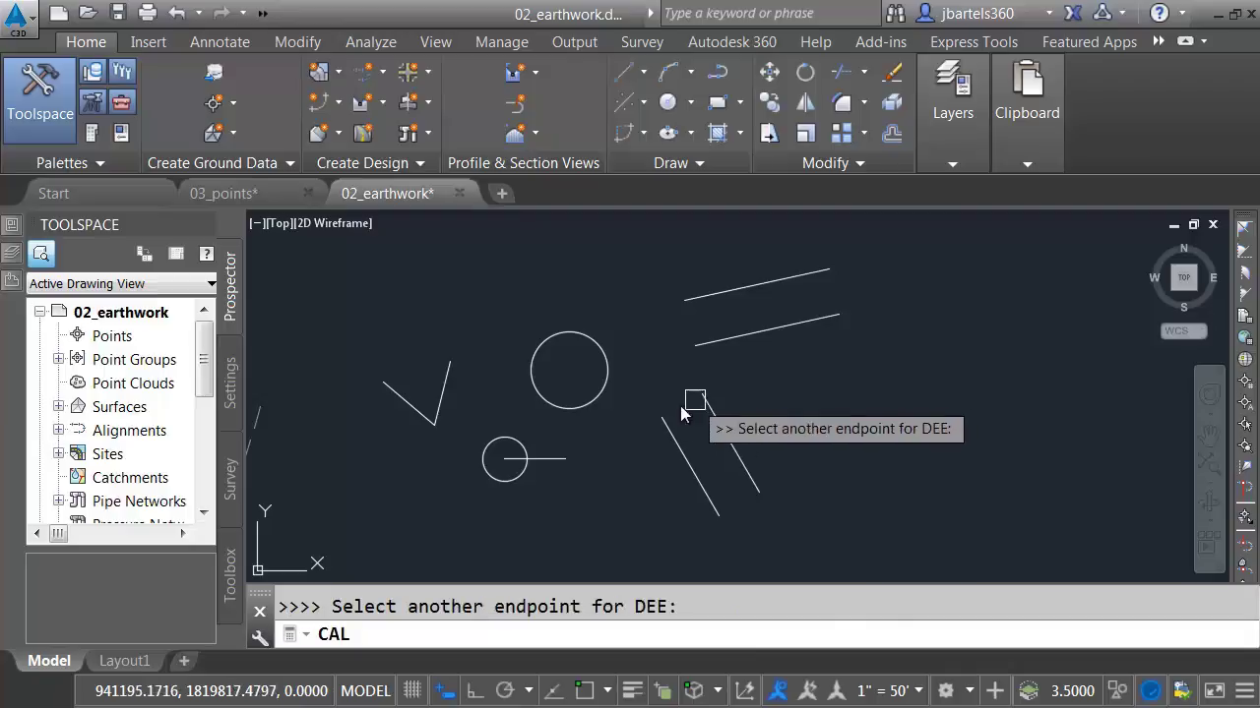
{"action": "left_click", "coordinate": [662, 419]}
{"action": "left_click", "coordinate": [708, 407]}
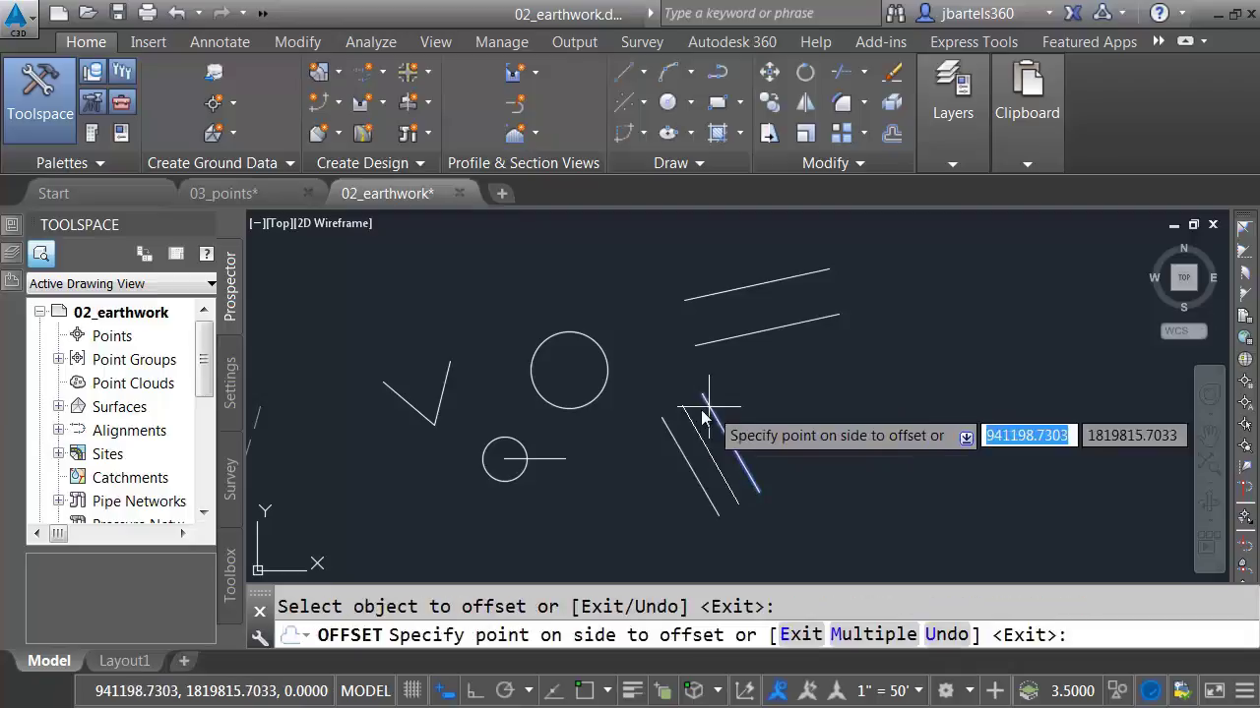
{"action": "left_click", "coordinate": [690, 425]}
{"action": "key", "text": "Escape"}
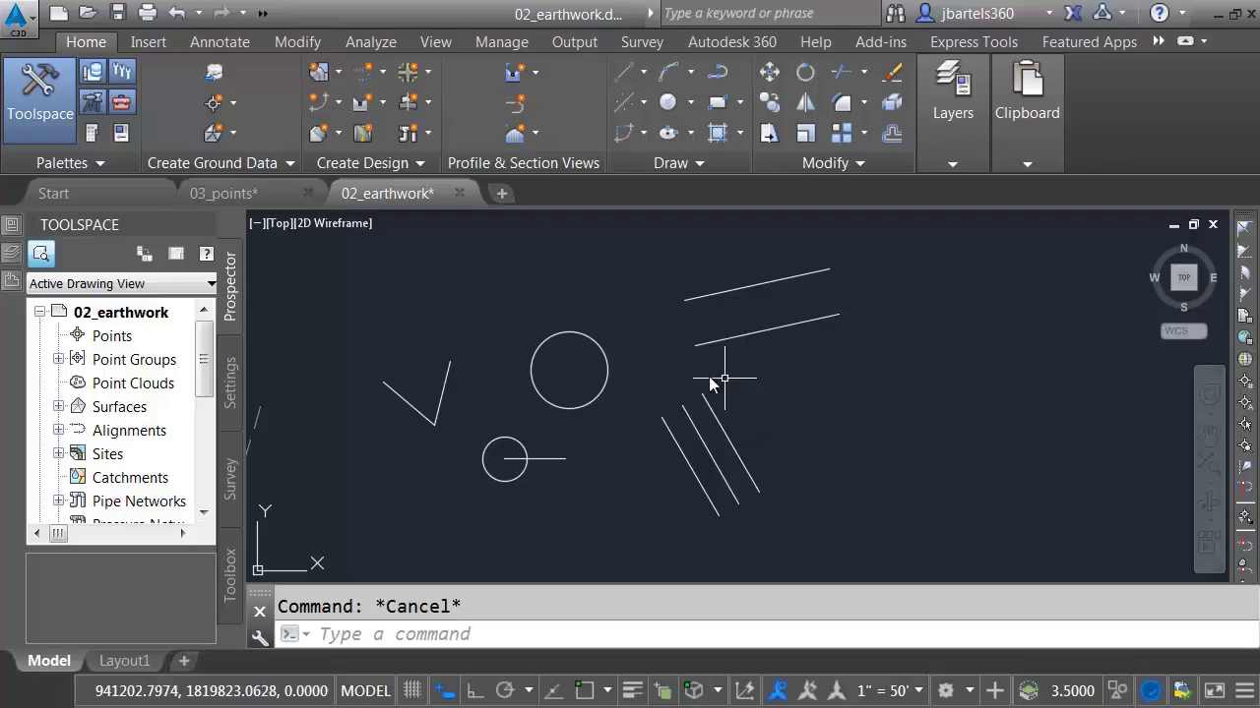
Enlarge the upper circle by stretching its top grip outward.
{"action": "left_click", "coordinate": [592, 338]}
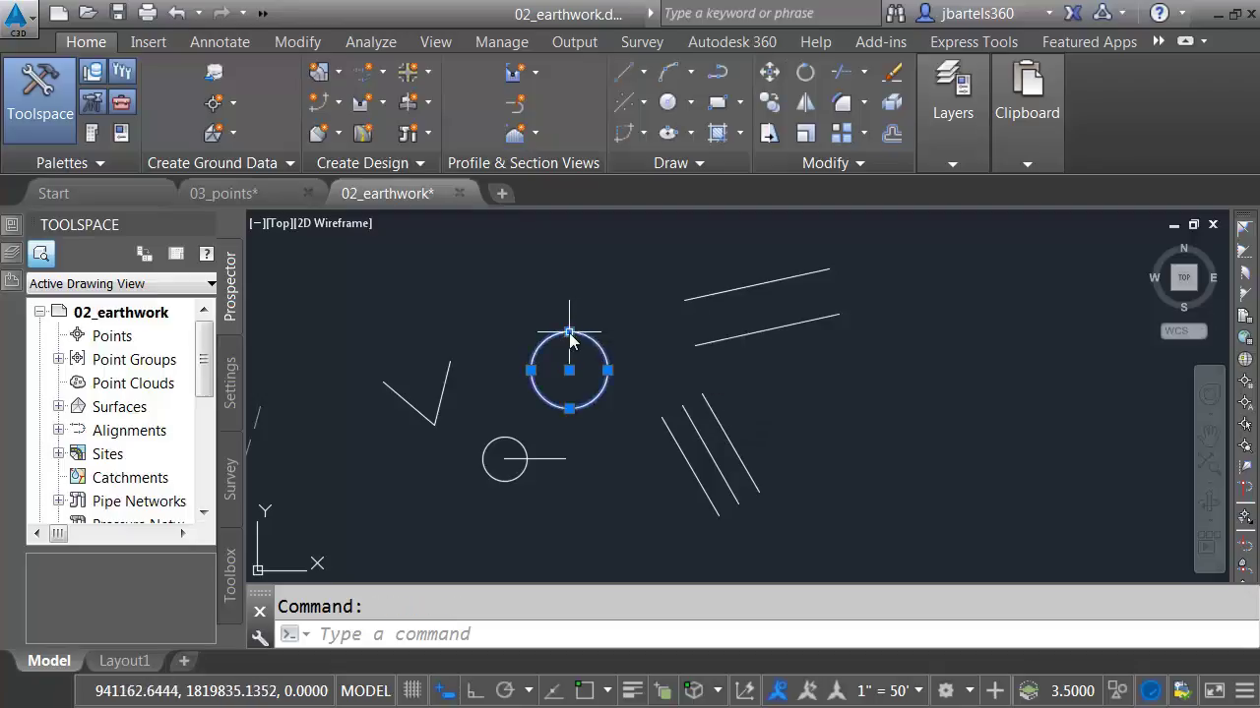
{"action": "left_click", "coordinate": [569, 331]}
{"action": "left_click", "coordinate": [570, 325]}
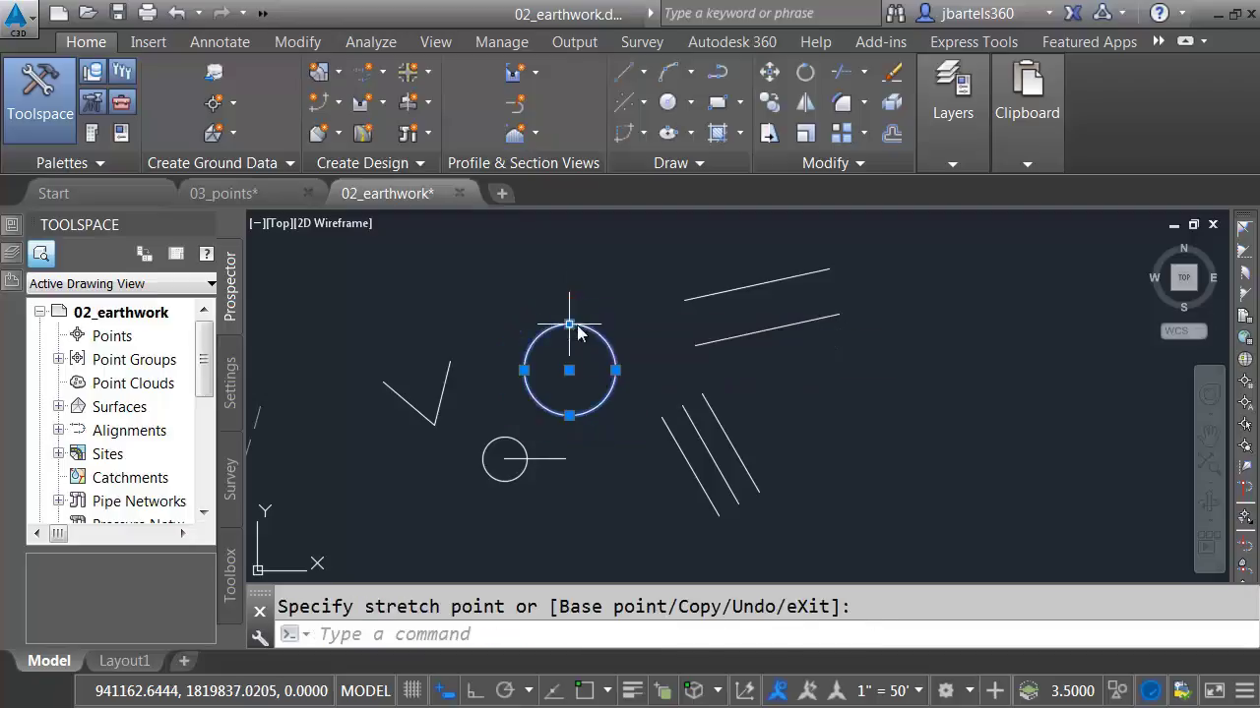
{"action": "key", "text": "Escape"}
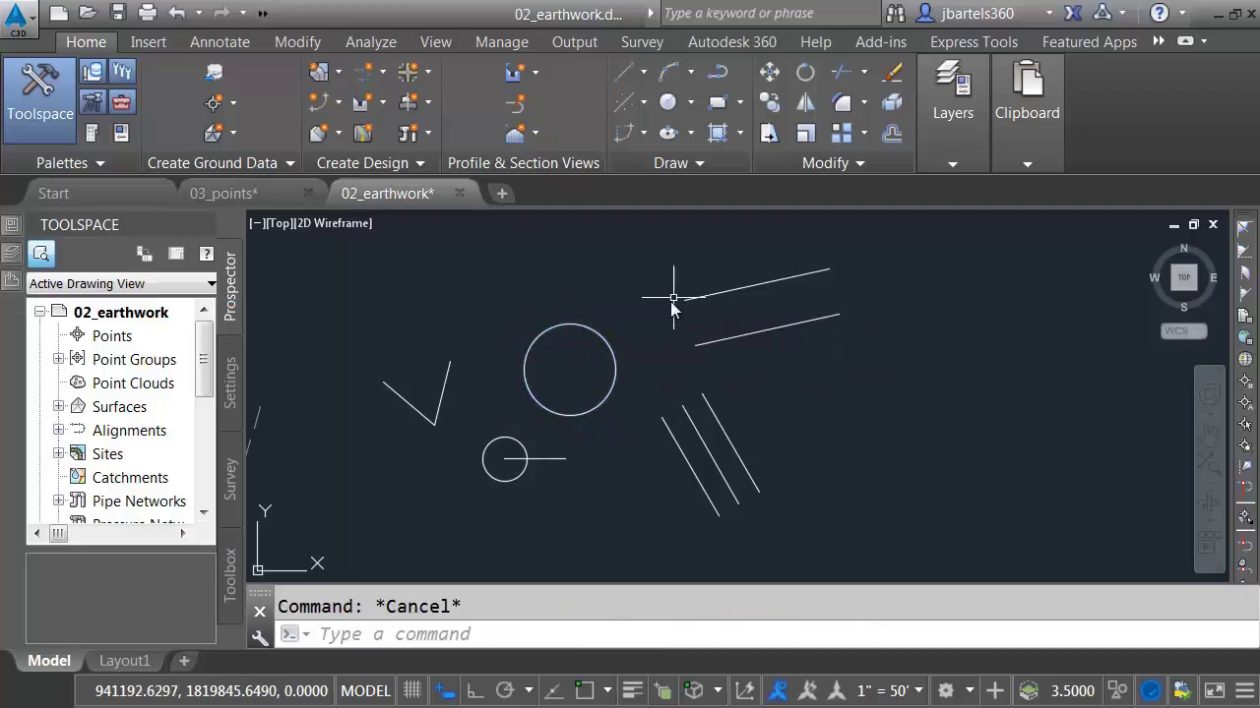
Fillet the right slanted line and lower long line with the circle's 11.8279 radius via 'cal rad.
{"action": "left_click", "coordinate": [843, 103]}
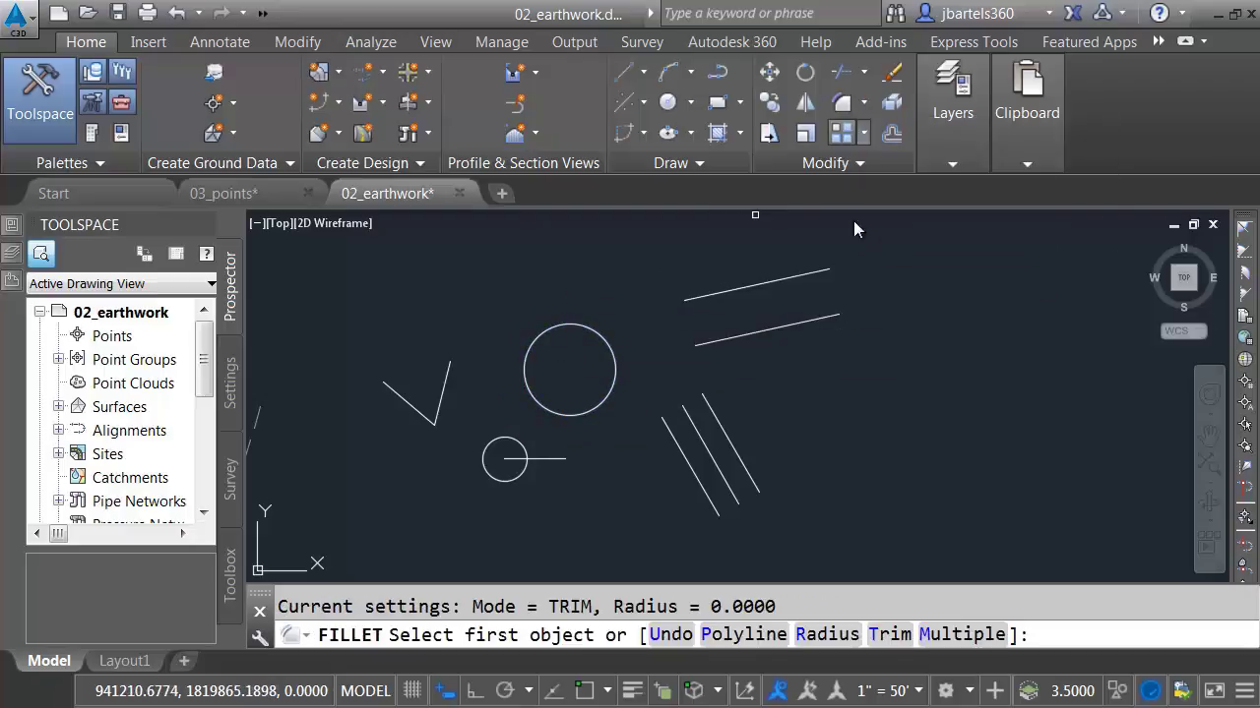
{"action": "left_click", "coordinate": [827, 635]}
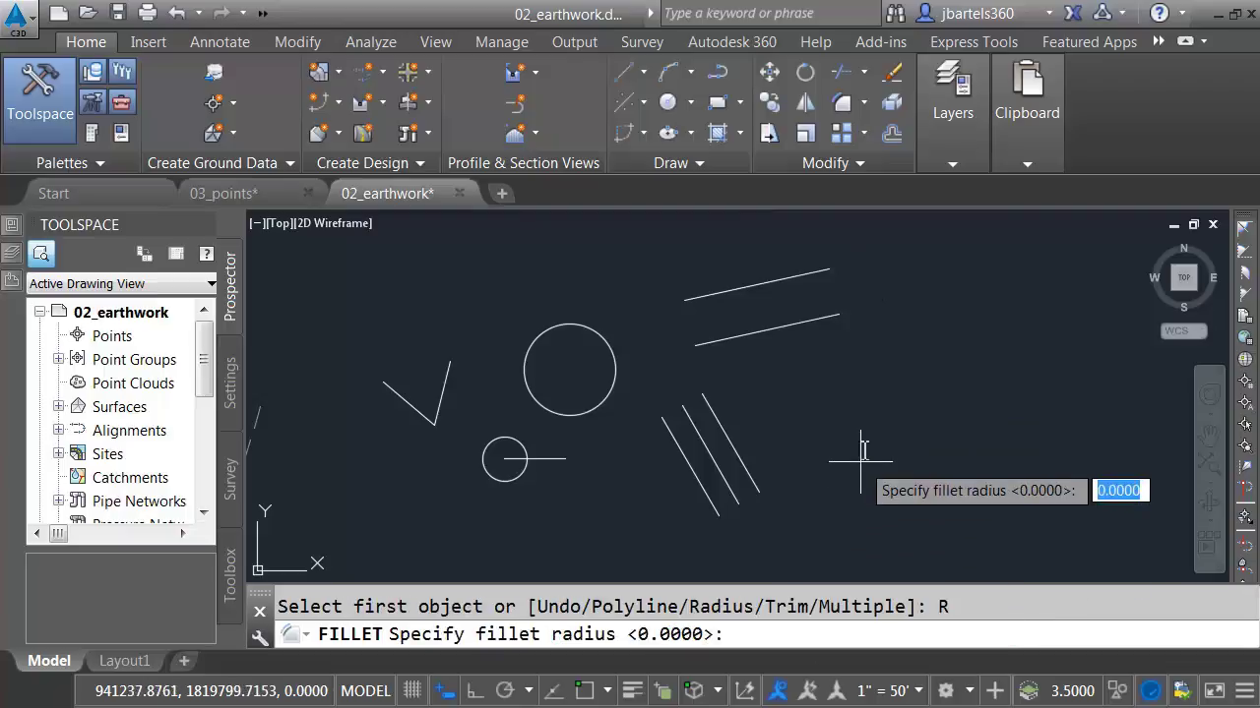
{"action": "type", "text": "'cal"}
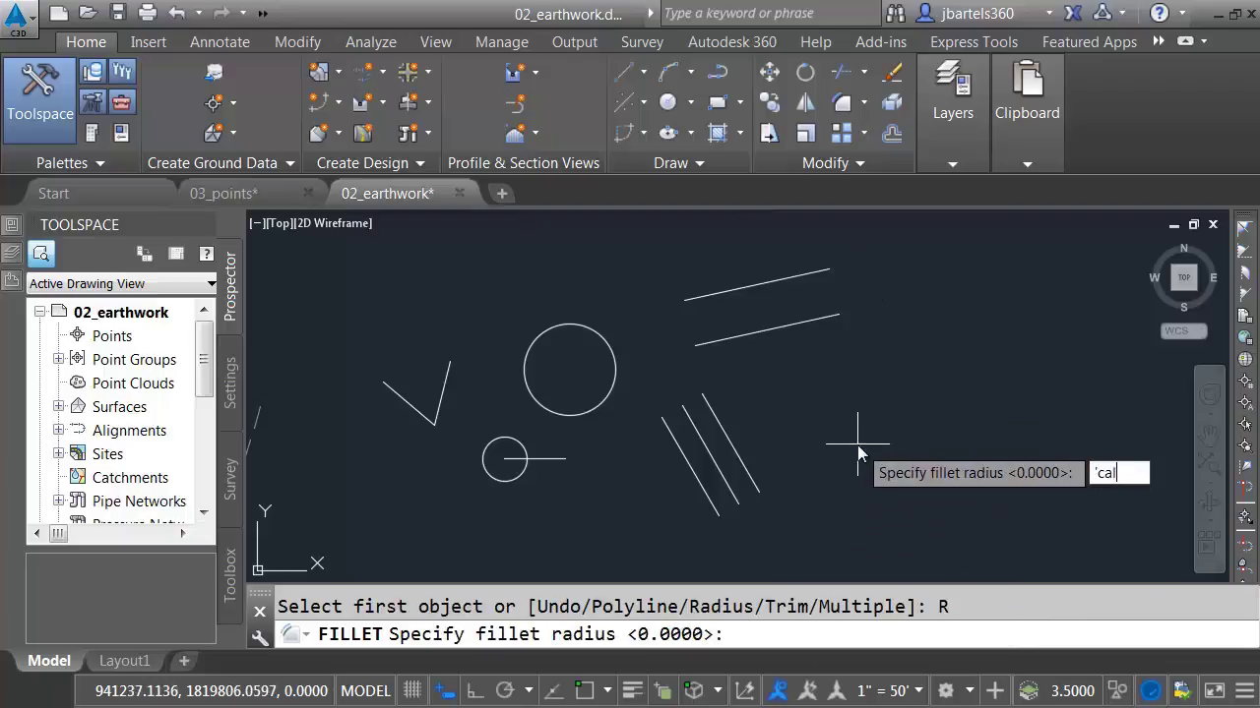
{"action": "key", "text": "Return"}
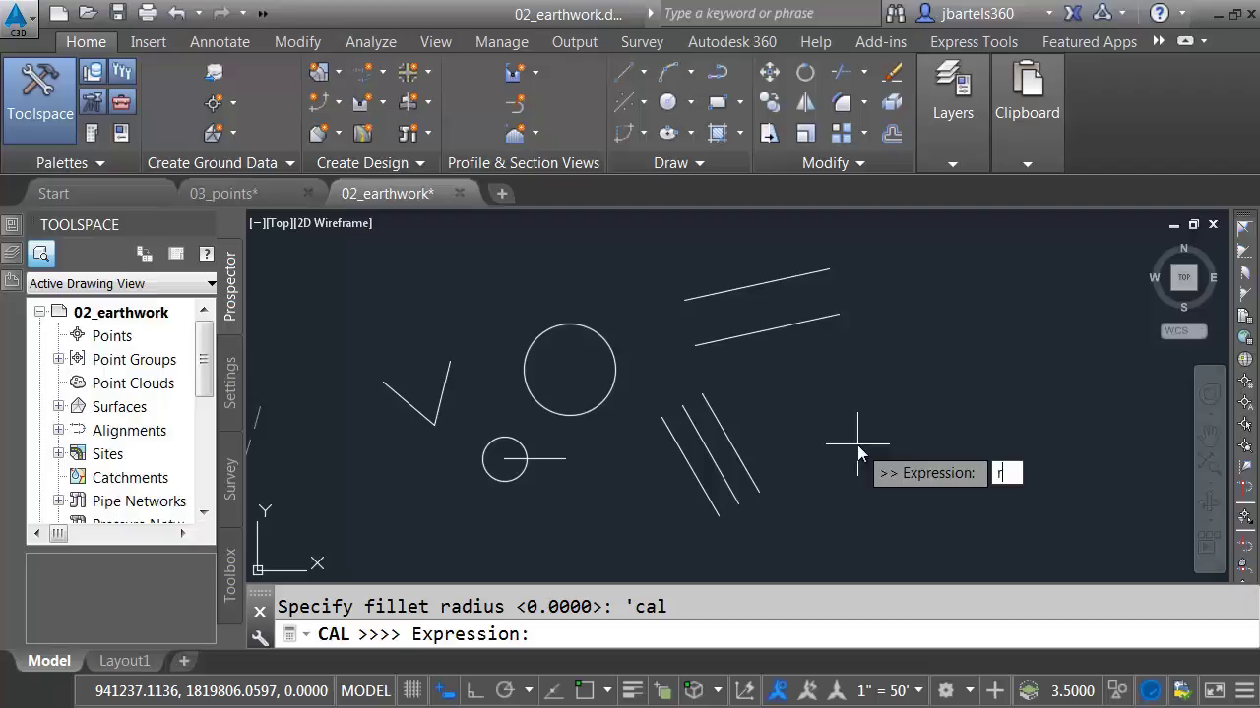
{"action": "type", "text": "rad"}
{"action": "key", "text": "Return"}
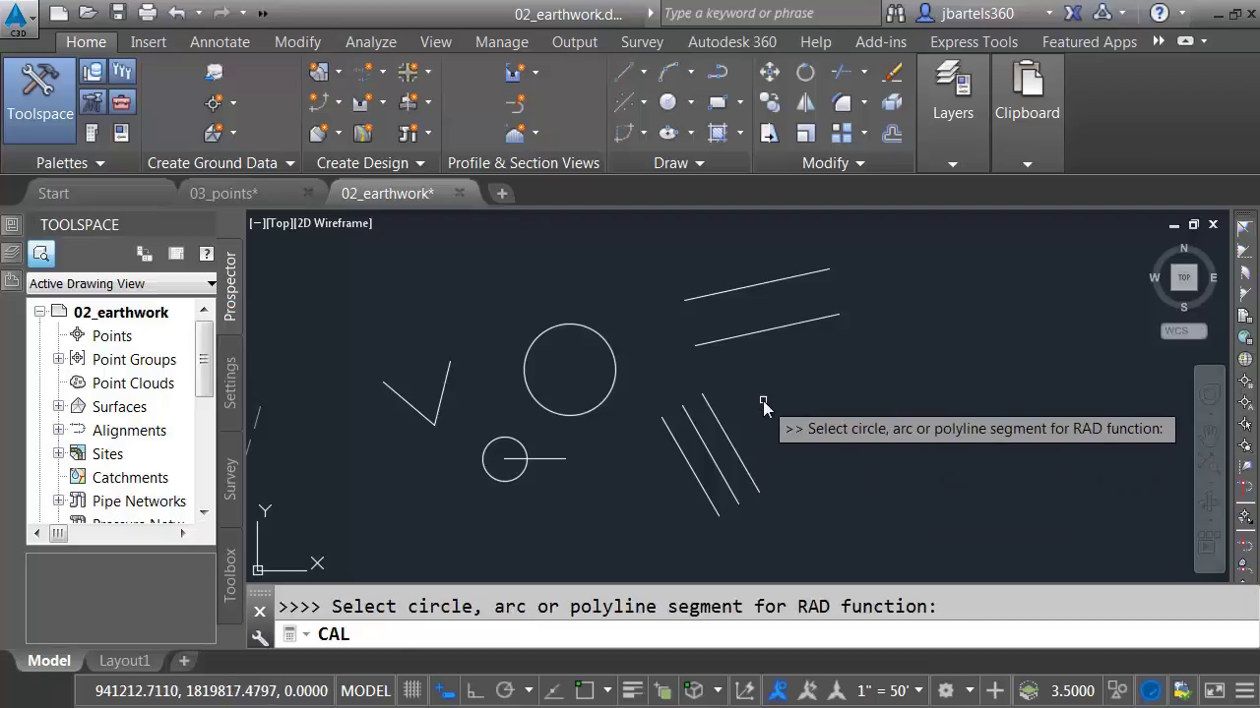
{"action": "left_click", "coordinate": [607, 343]}
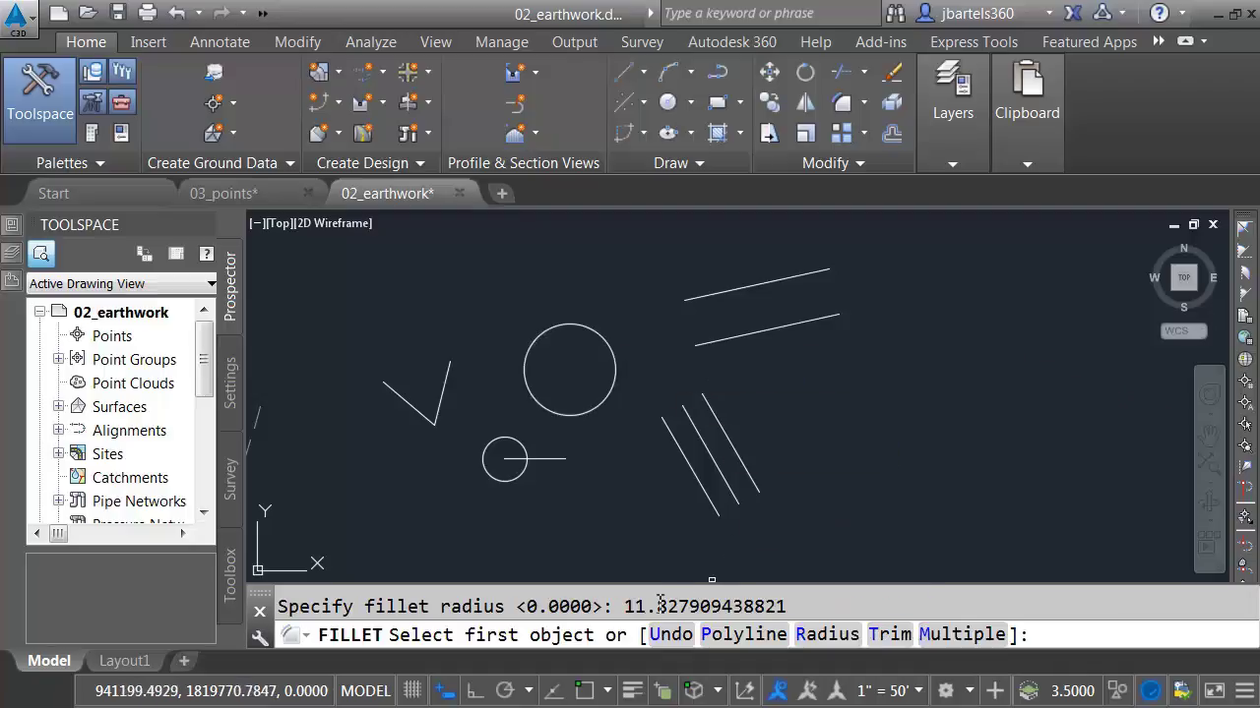
{"action": "left_click", "coordinate": [726, 433]}
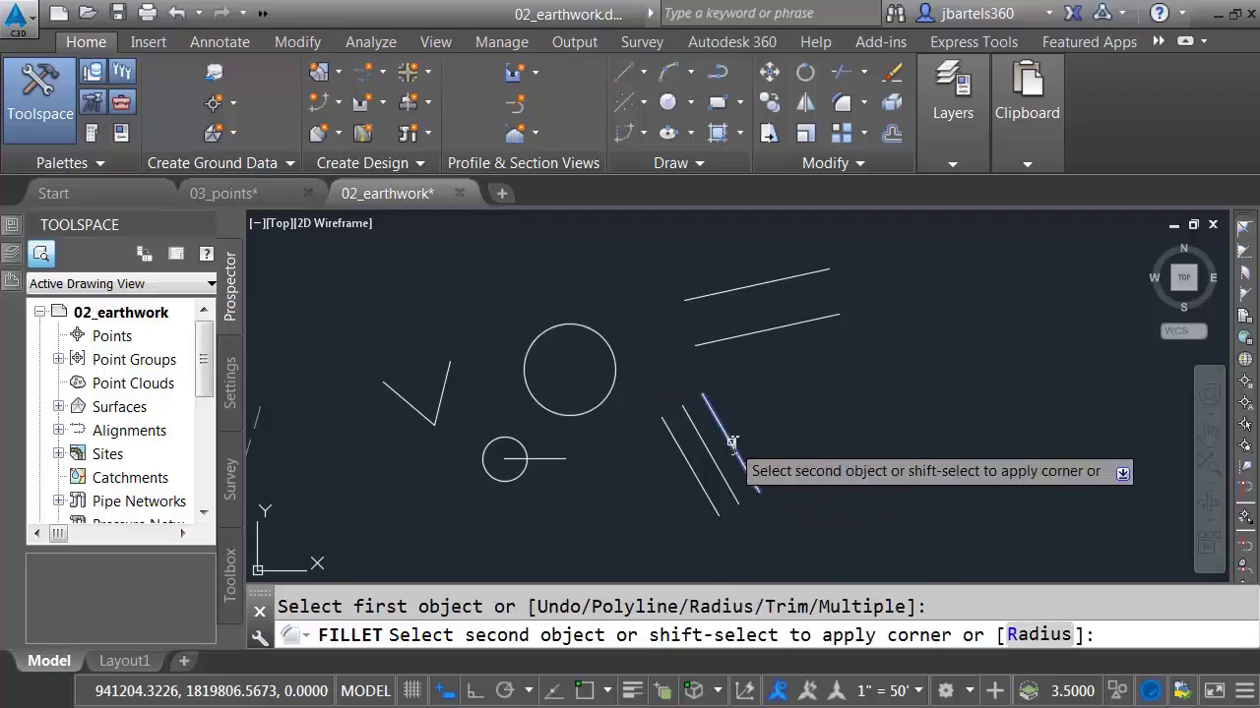
{"action": "left_click", "coordinate": [787, 334]}
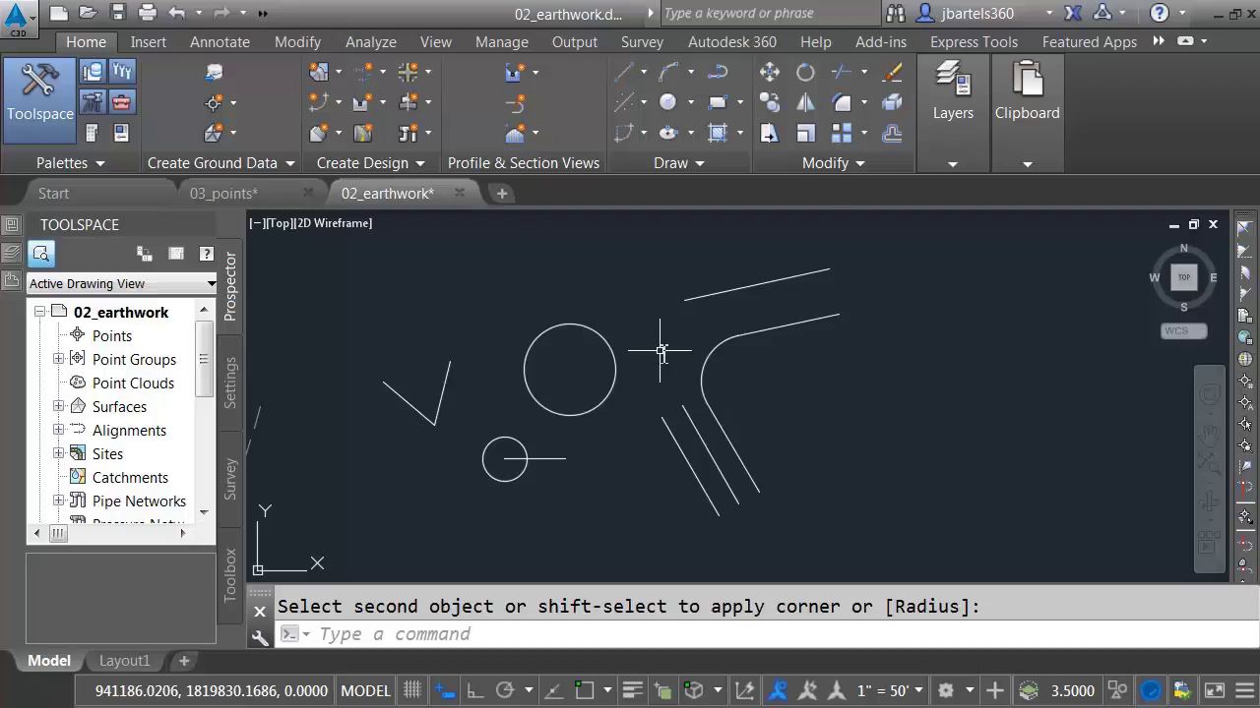
Fillet the top long line and a slanted line with radius 23.7813 from 'cal rad+dee.
{"action": "key", "text": "Escape"}
{"action": "key", "text": "Return"}
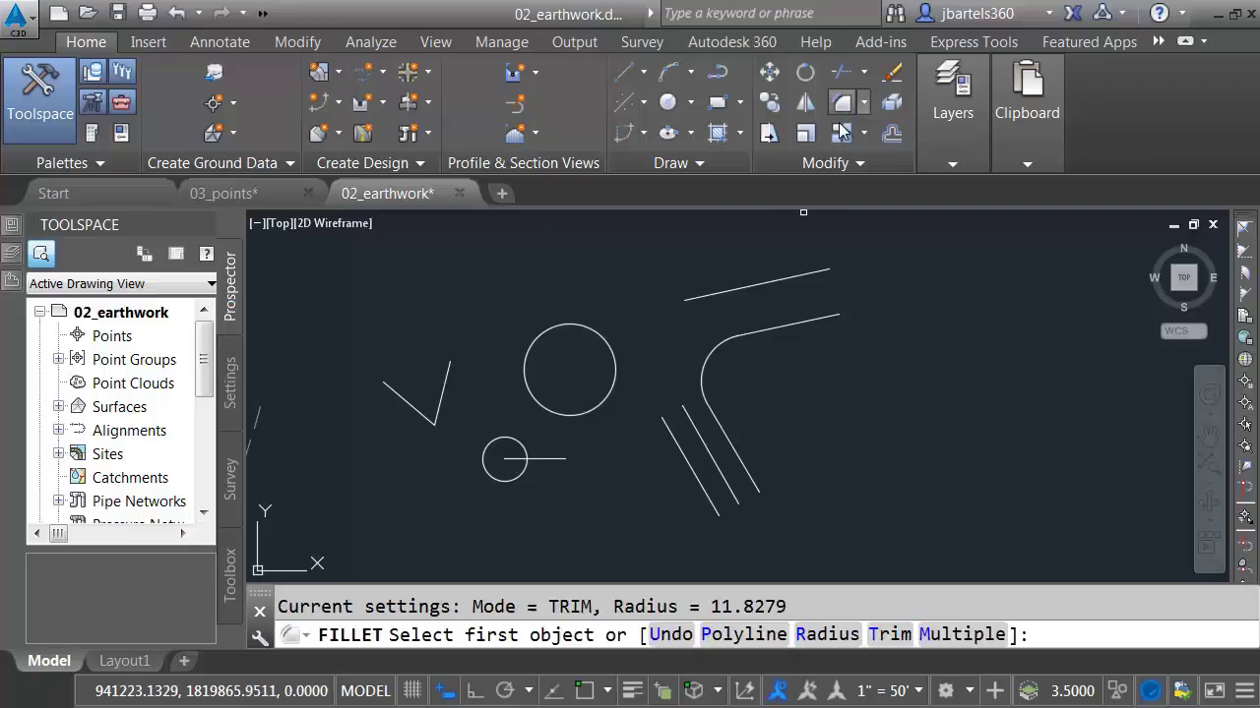
{"action": "left_click", "coordinate": [819, 635]}
{"action": "type", "text": "'cal"}
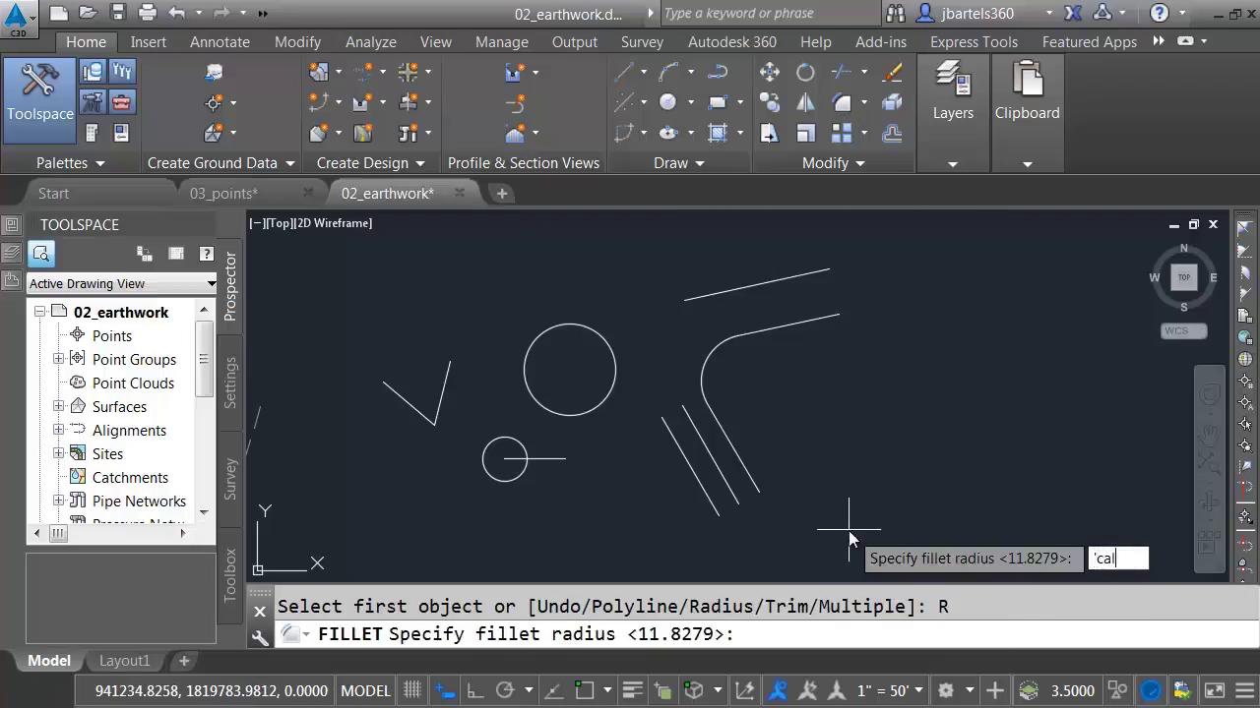
{"action": "key", "text": "Return"}
{"action": "type", "text": "ra"}
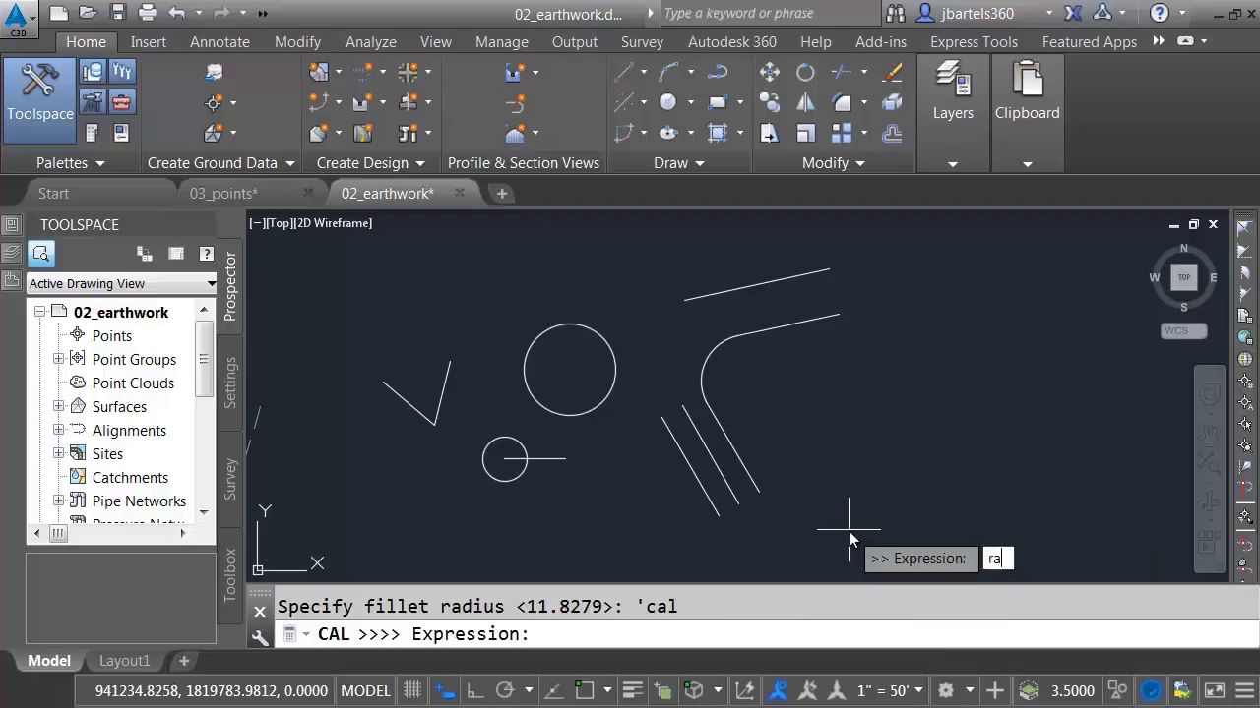
{"action": "type", "text": "d+dee"}
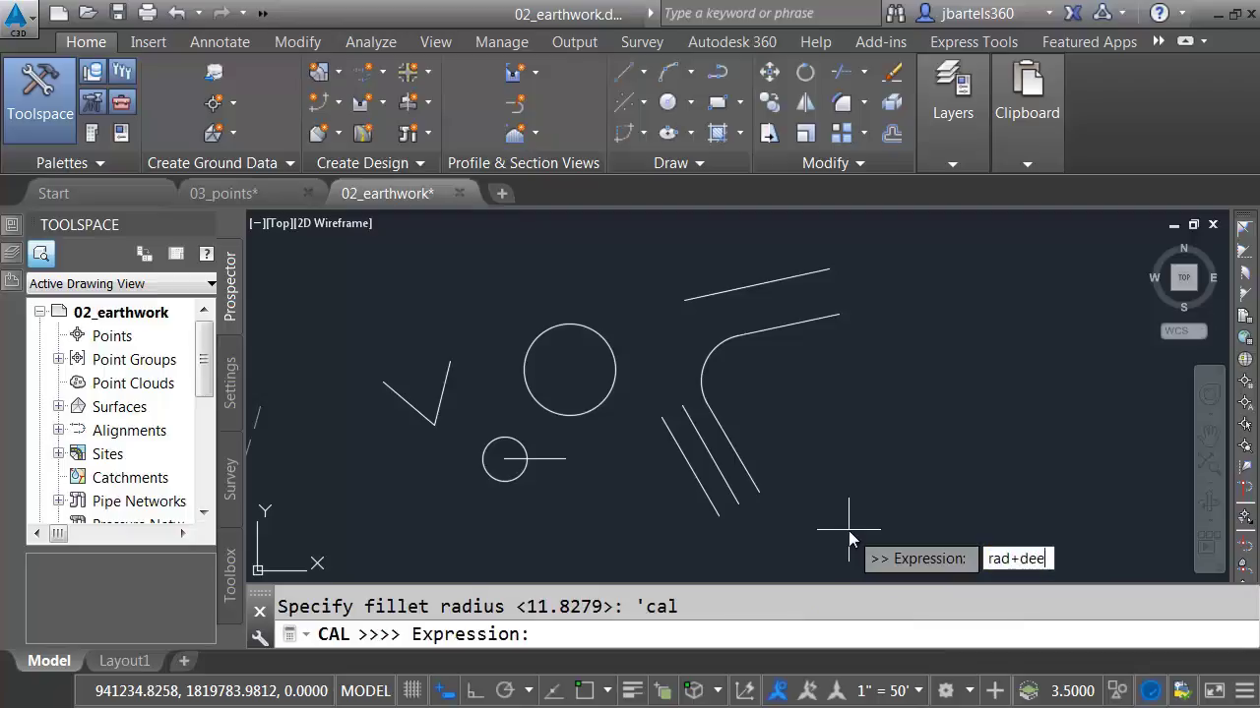
{"action": "key", "text": "Return"}
{"action": "left_click", "coordinate": [607, 350]}
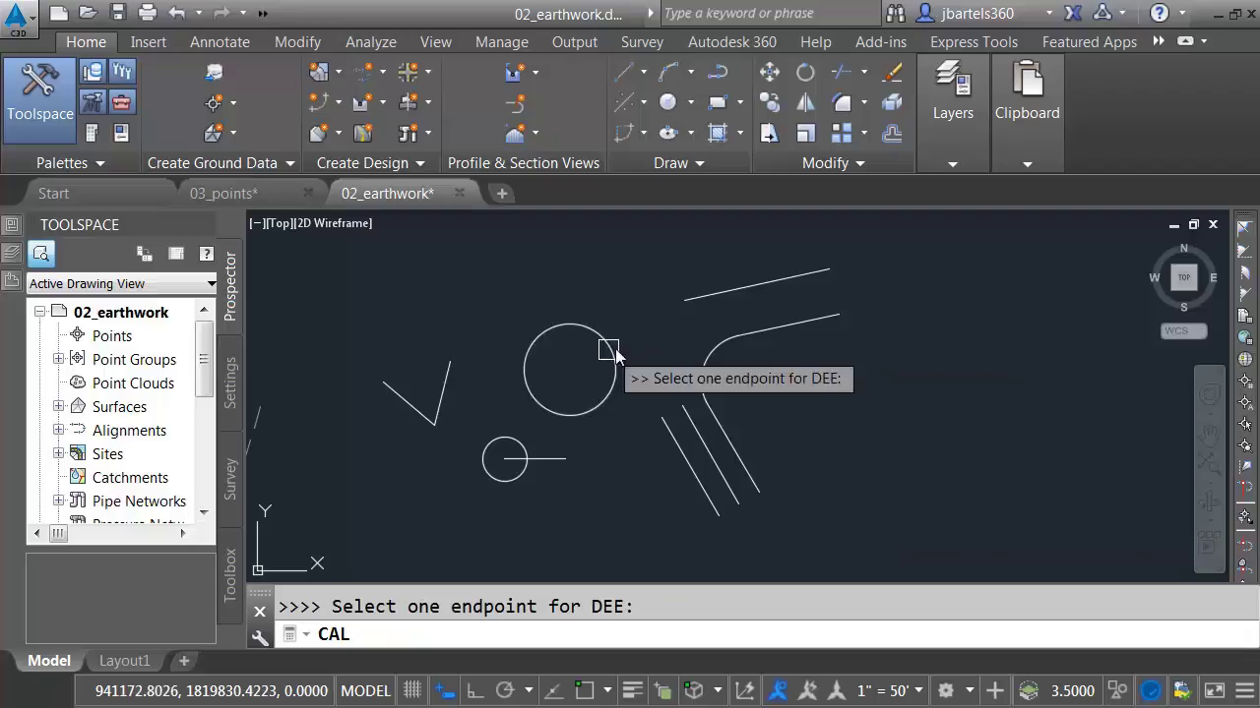
{"action": "left_click", "coordinate": [838, 315]}
{"action": "left_click", "coordinate": [832, 277]}
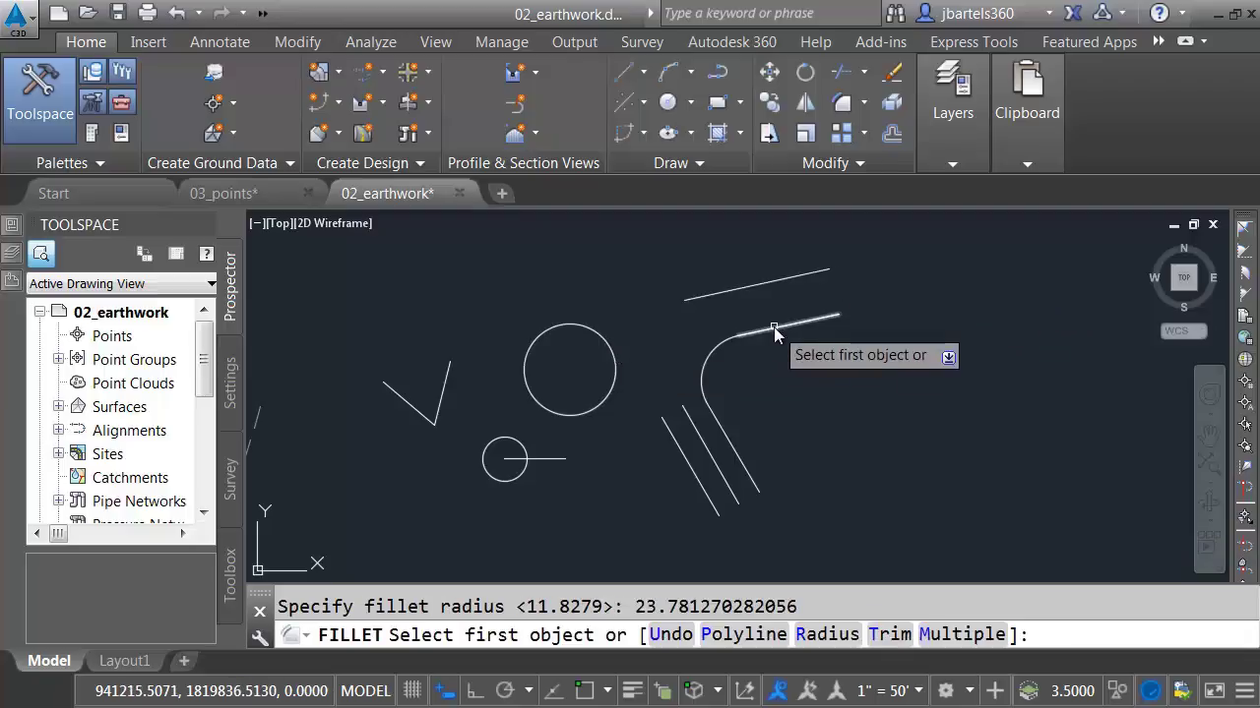
{"action": "left_click", "coordinate": [736, 288]}
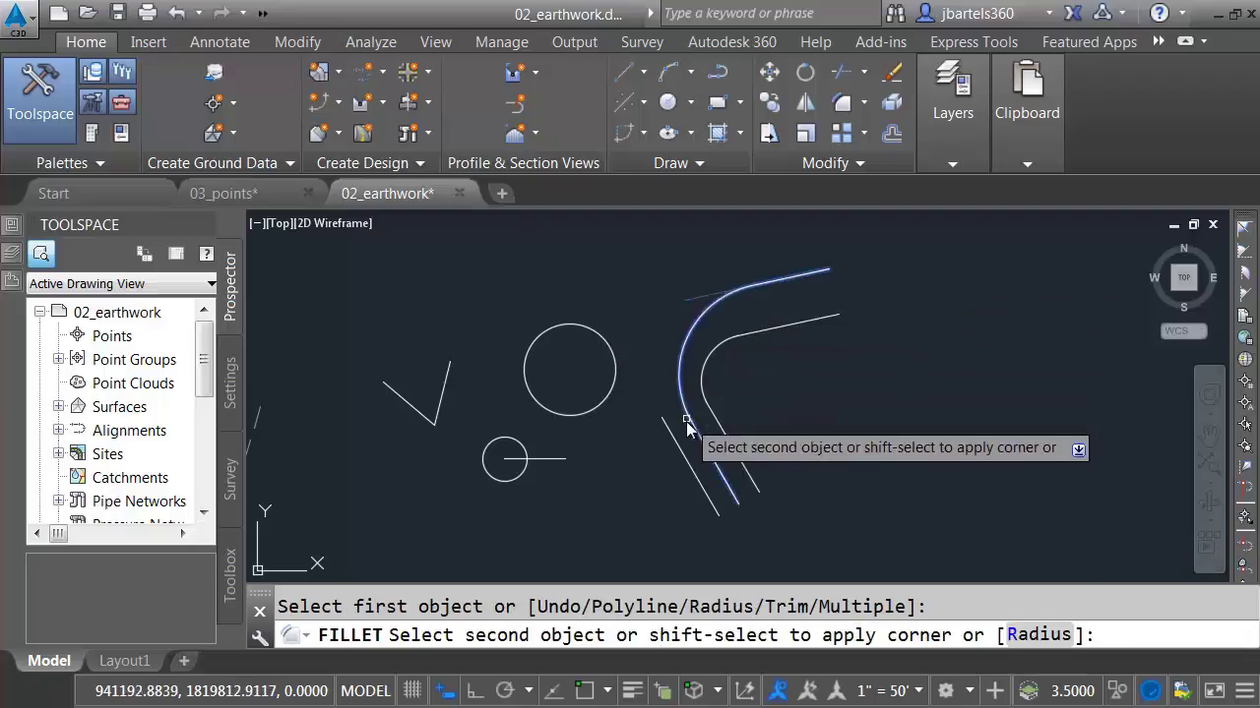
{"action": "left_click", "coordinate": [678, 449]}
{"action": "middle_click_drag", "start_coordinate": [824, 460], "coordinate": [693, 441]}
Draw a small square by placing two opposite rectangle corners.
{"action": "left_click", "coordinate": [717, 103]}
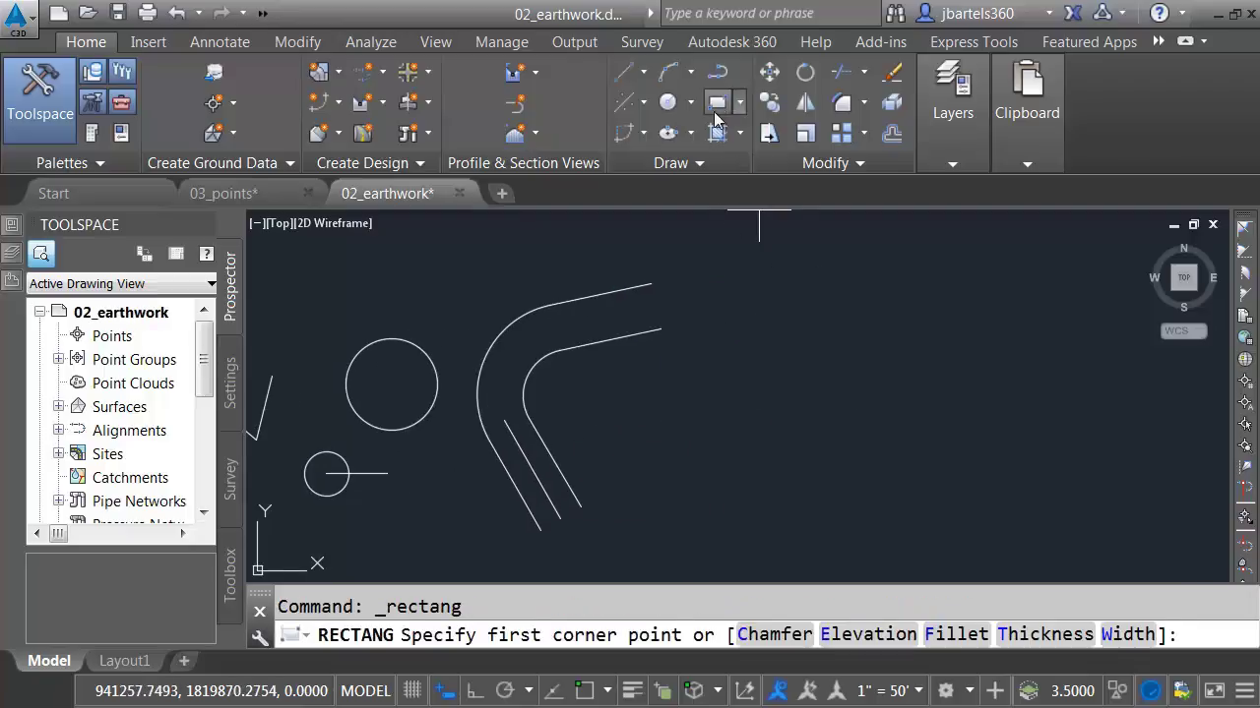
{"action": "left_click", "coordinate": [616, 462]}
{"action": "left_click", "coordinate": [669, 414]}
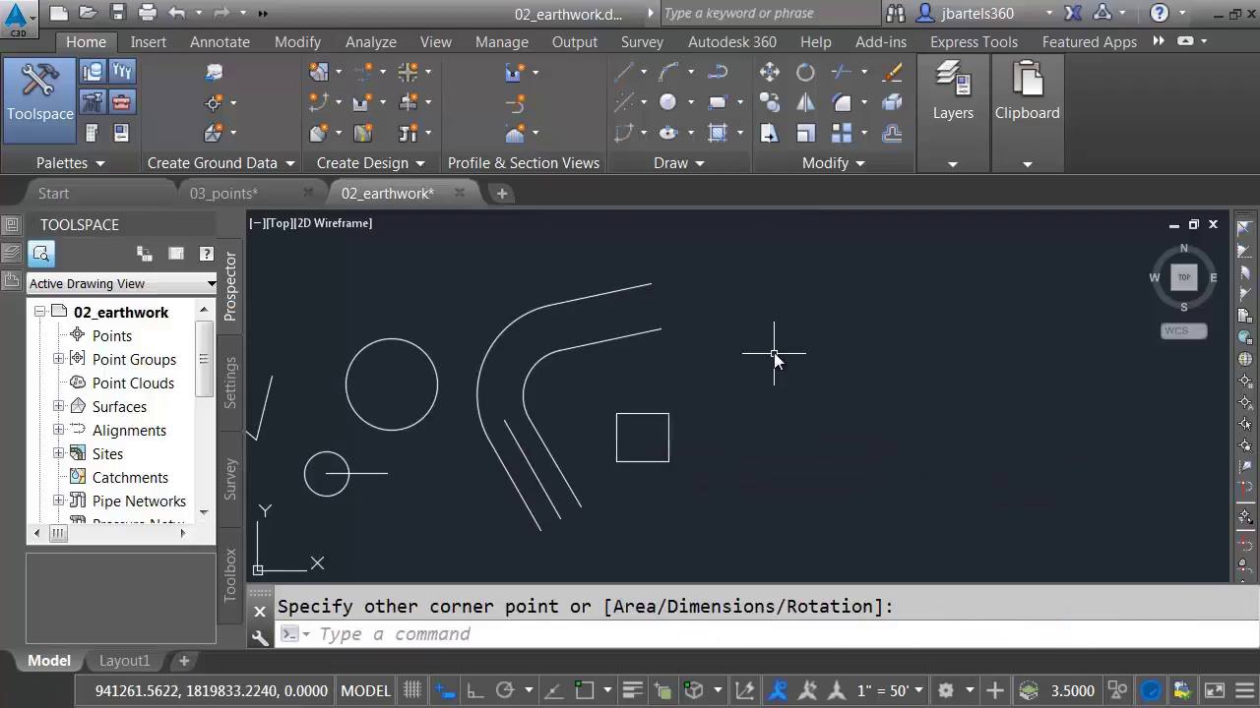
{"action": "left_click", "coordinate": [739, 106]}
Draw an inscribed three-sided polygon centred just right of the square.
{"action": "left_click", "coordinate": [735, 202]}
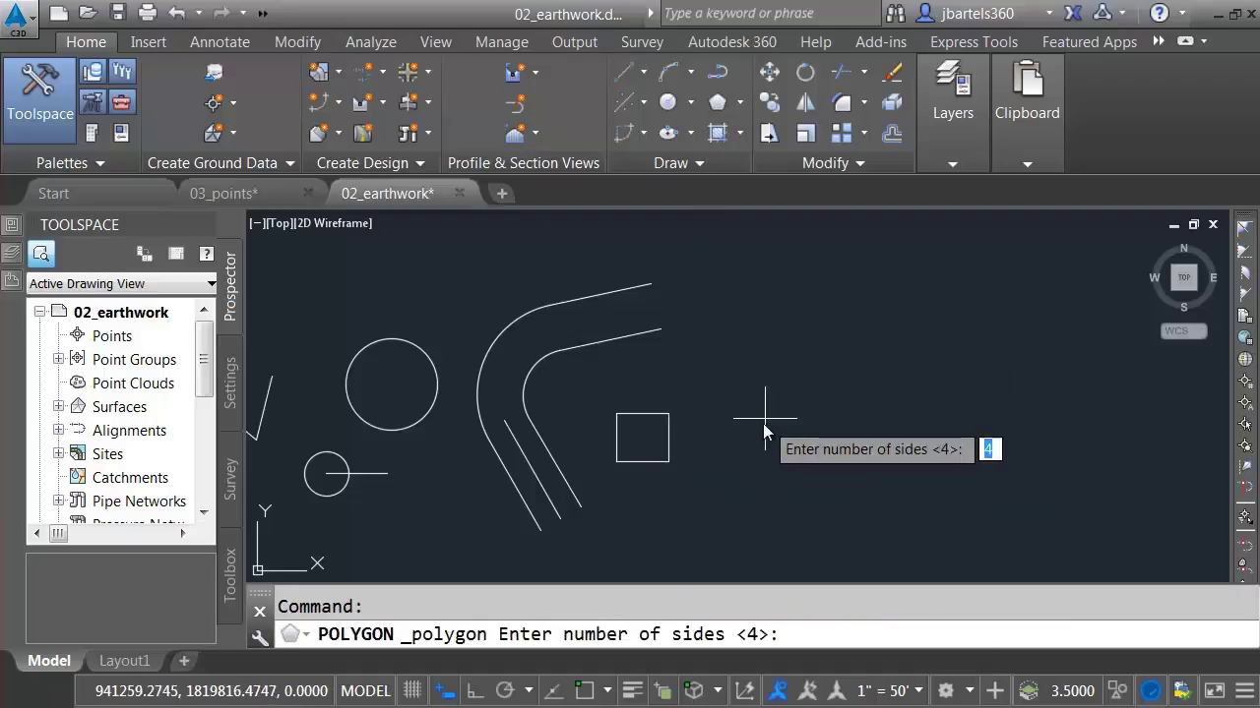
{"action": "type", "text": "3"}
{"action": "key", "text": "Return"}
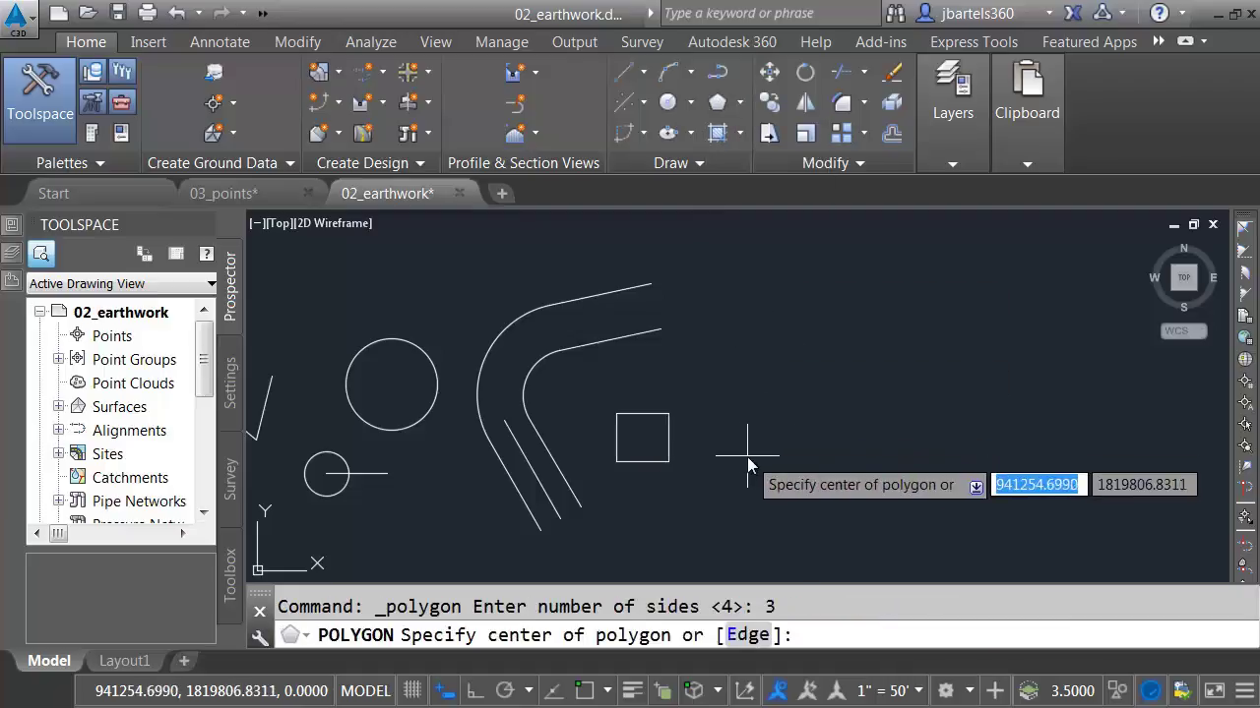
{"action": "left_click", "coordinate": [710, 431]}
{"action": "left_click", "coordinate": [746, 491]}
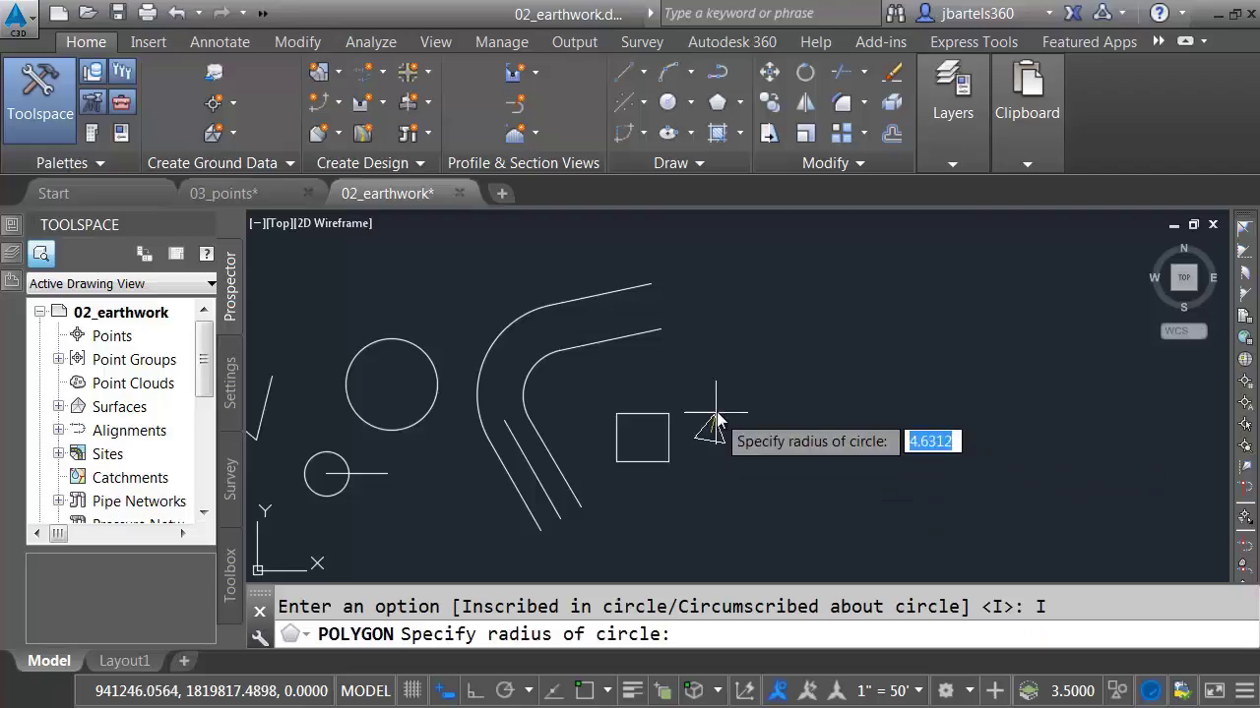
{"action": "scroll", "coordinate": [710, 423], "scroll_direction": "up", "scroll_amount": 3}
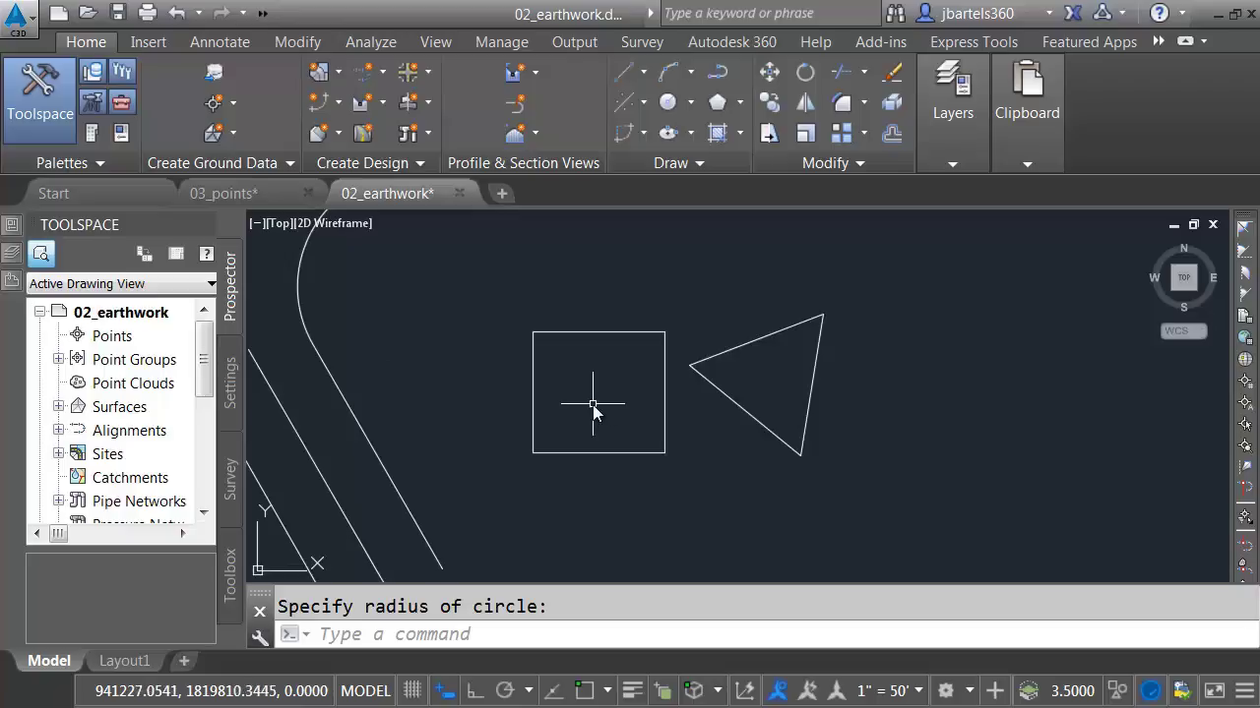
Draw a circle centred at 'cal (end+end)/2 between the square's bottom-left and top-right corners.
{"action": "left_click", "coordinate": [667, 101]}
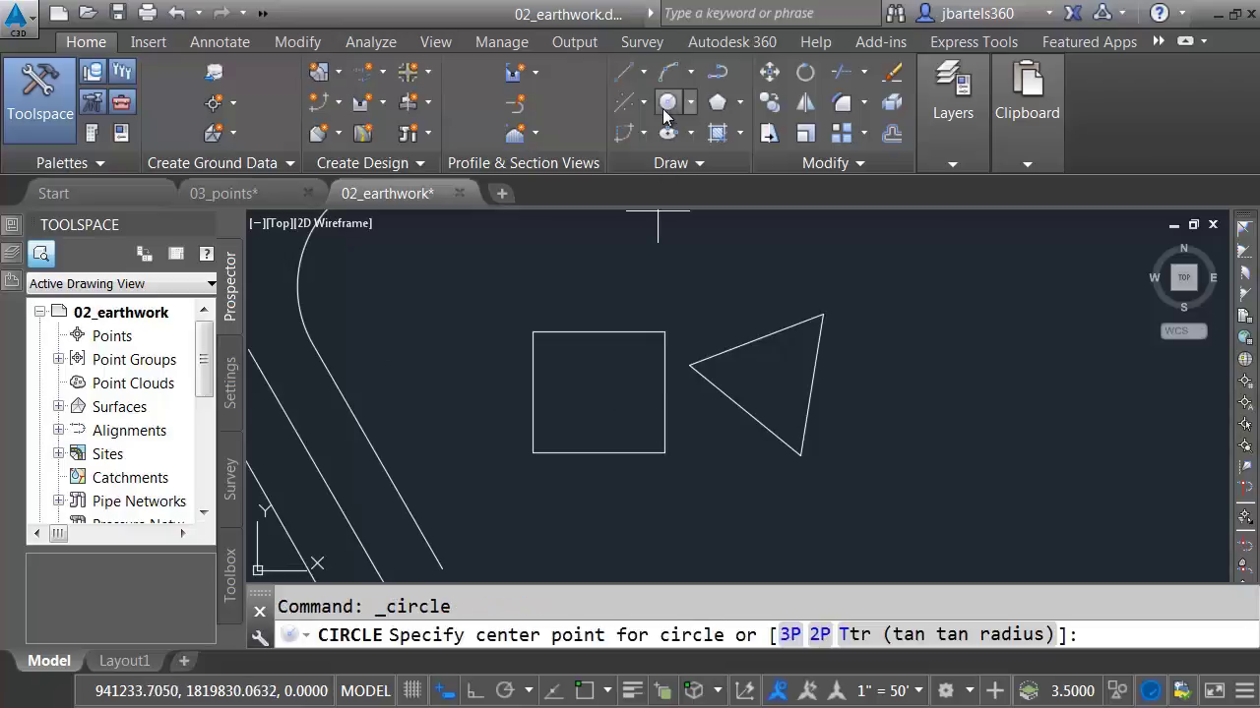
{"action": "right_click", "coordinate": [711, 275], "text": "shift"}
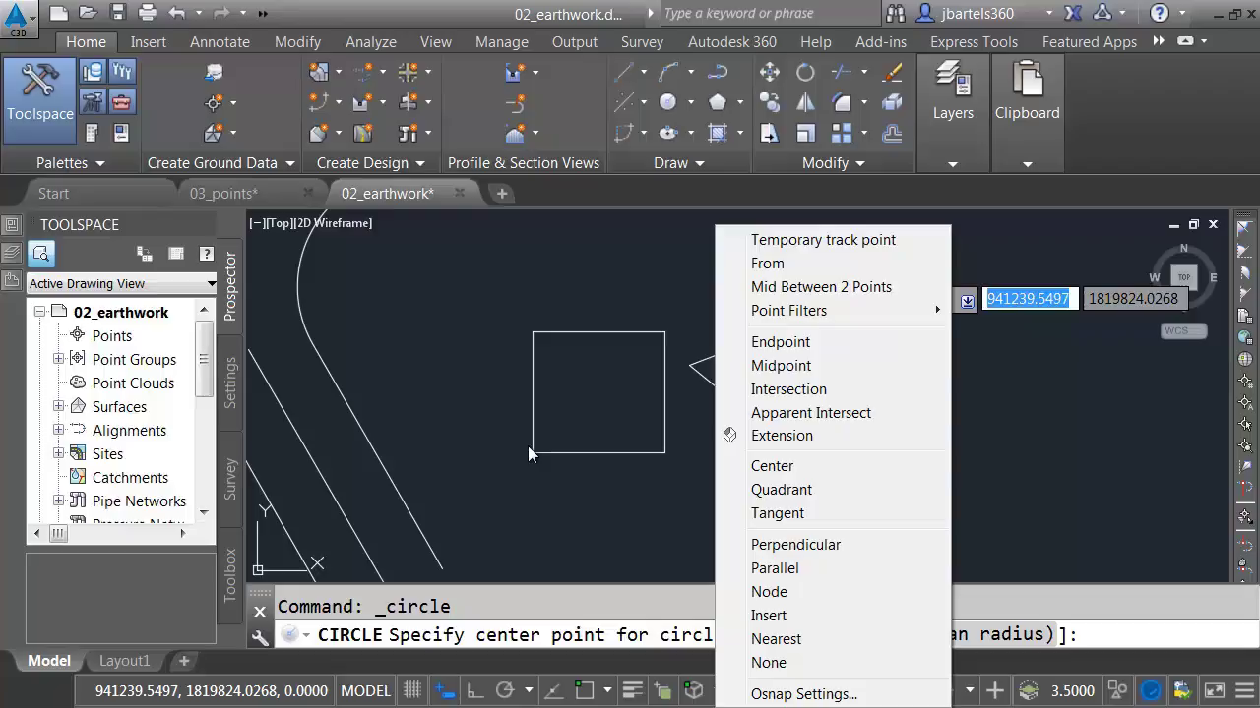
{"action": "key", "text": "Escape"}
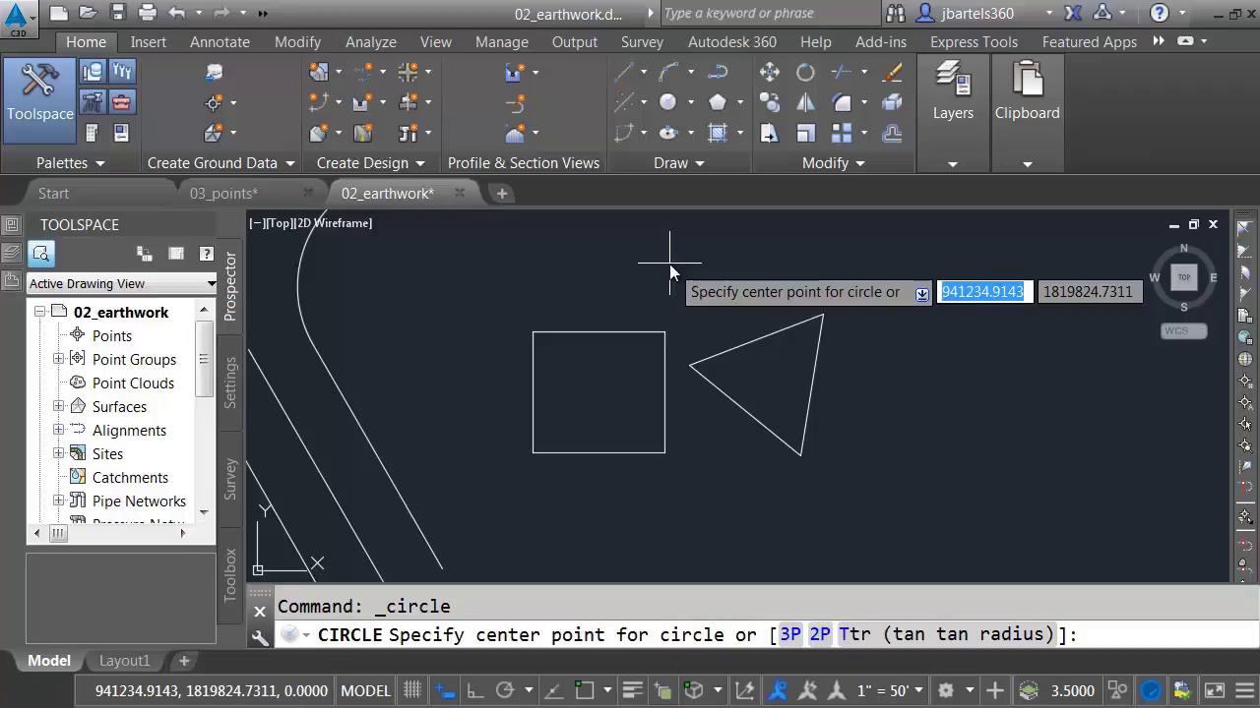
{"action": "type", "text": "'cal"}
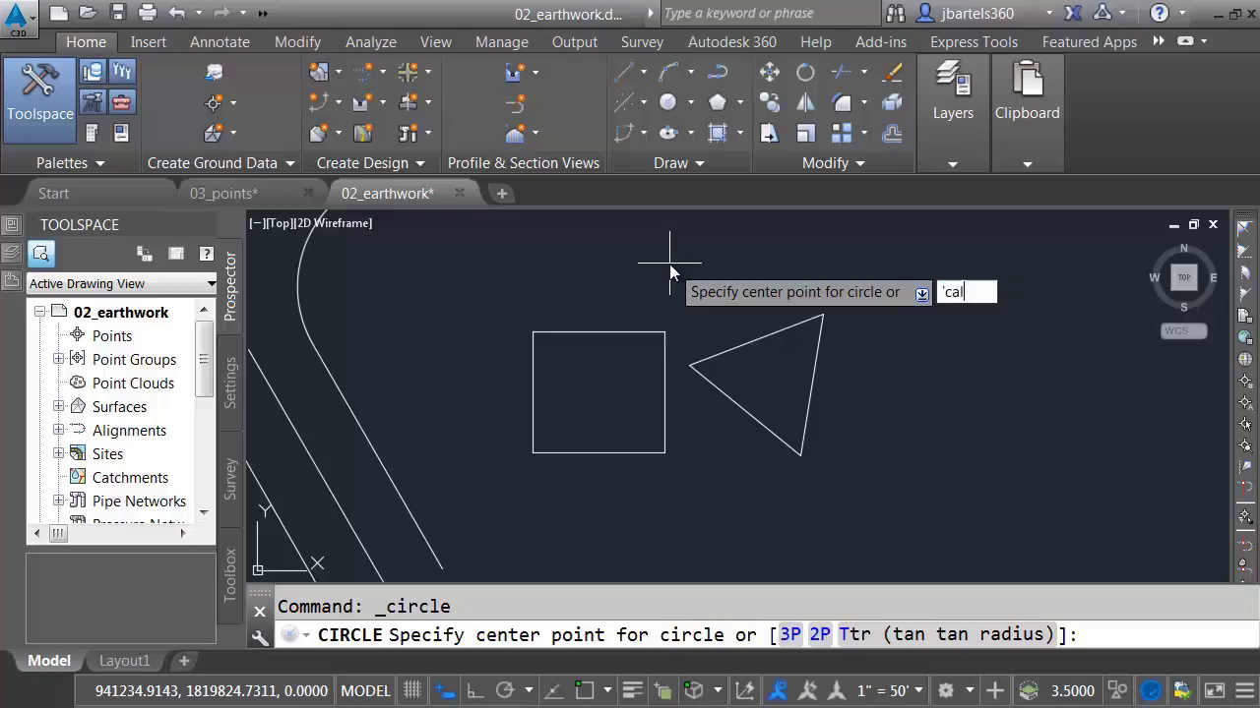
{"action": "key", "text": "Return"}
{"action": "type", "text": "("}
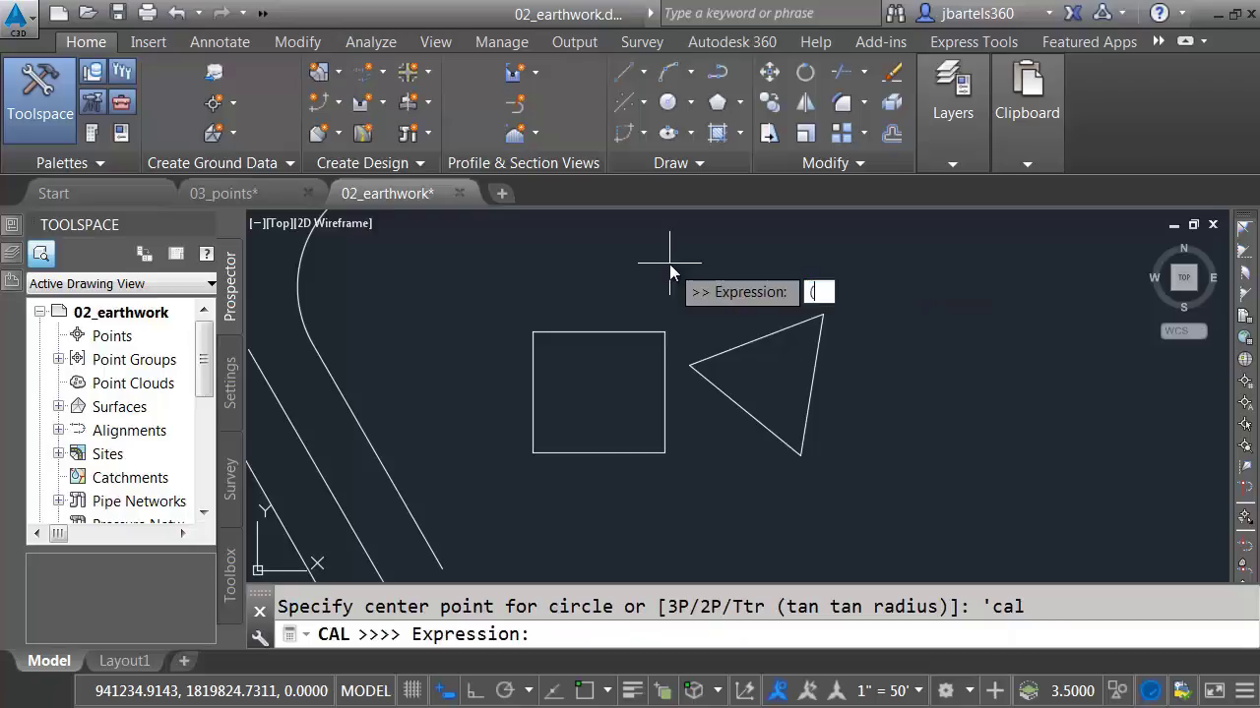
{"action": "type", "text": "end+end)/"}
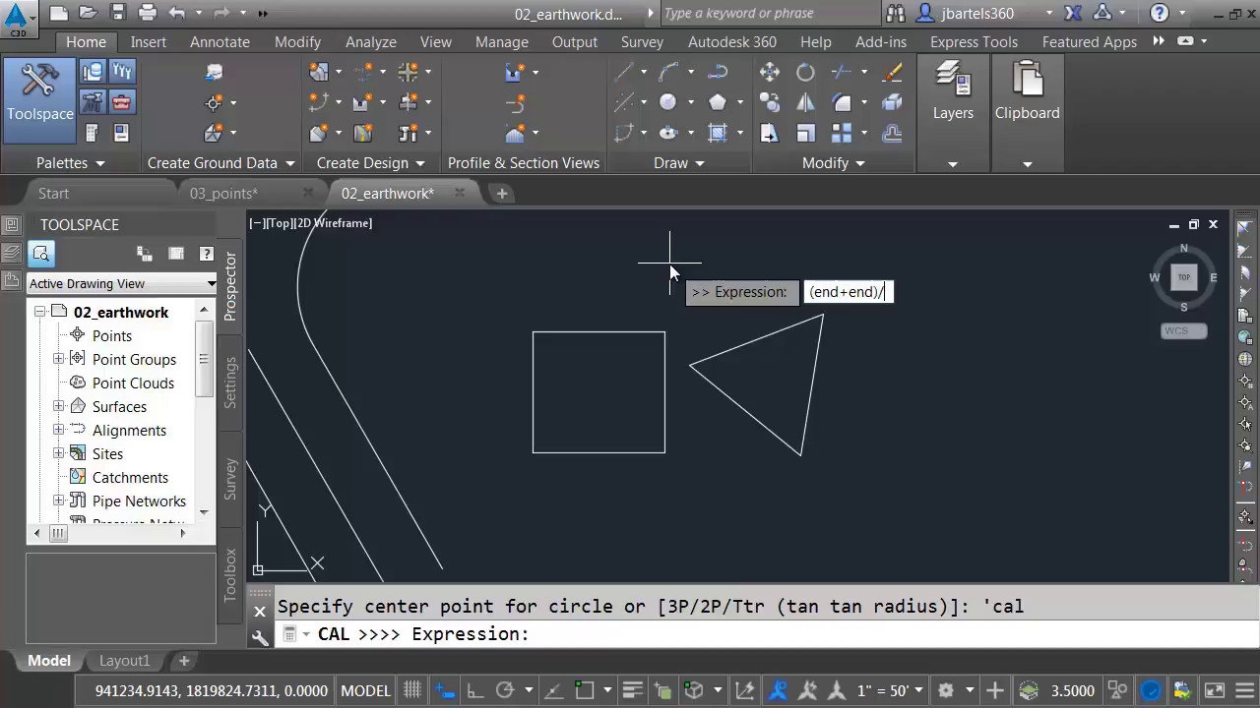
{"action": "type", "text": "2"}
{"action": "key", "text": "Return"}
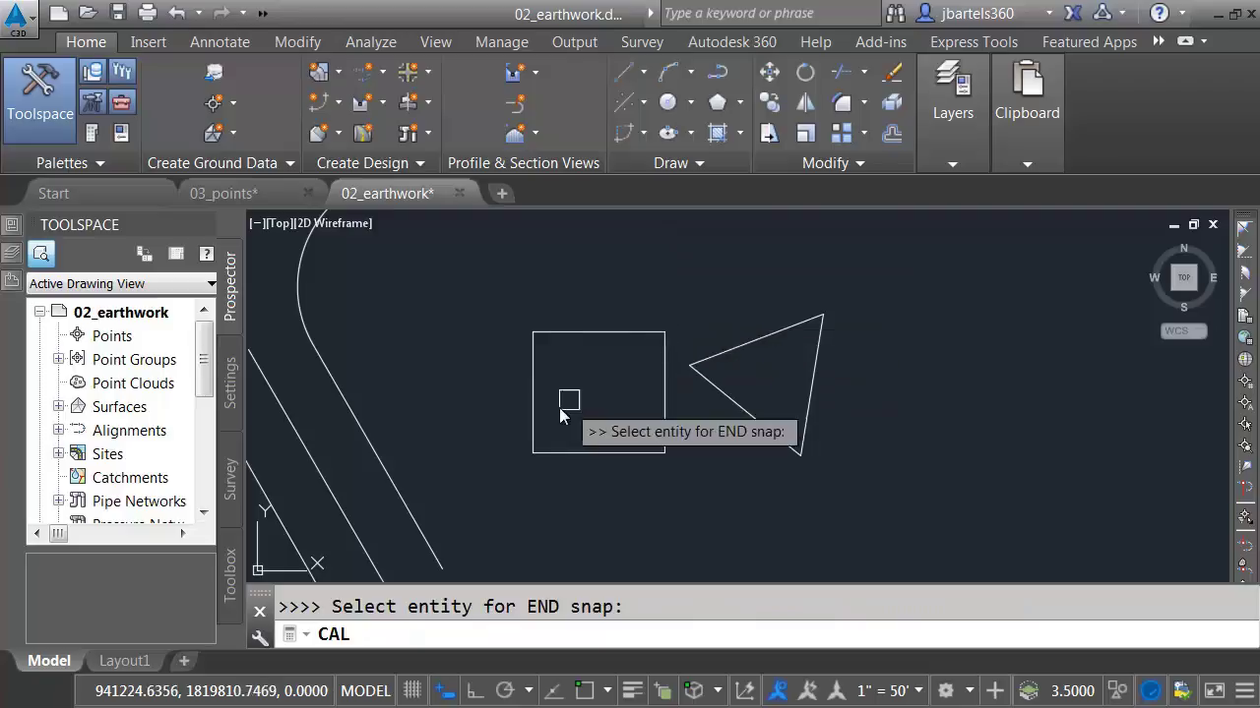
{"action": "left_click", "coordinate": [534, 448]}
{"action": "left_click", "coordinate": [662, 335]}
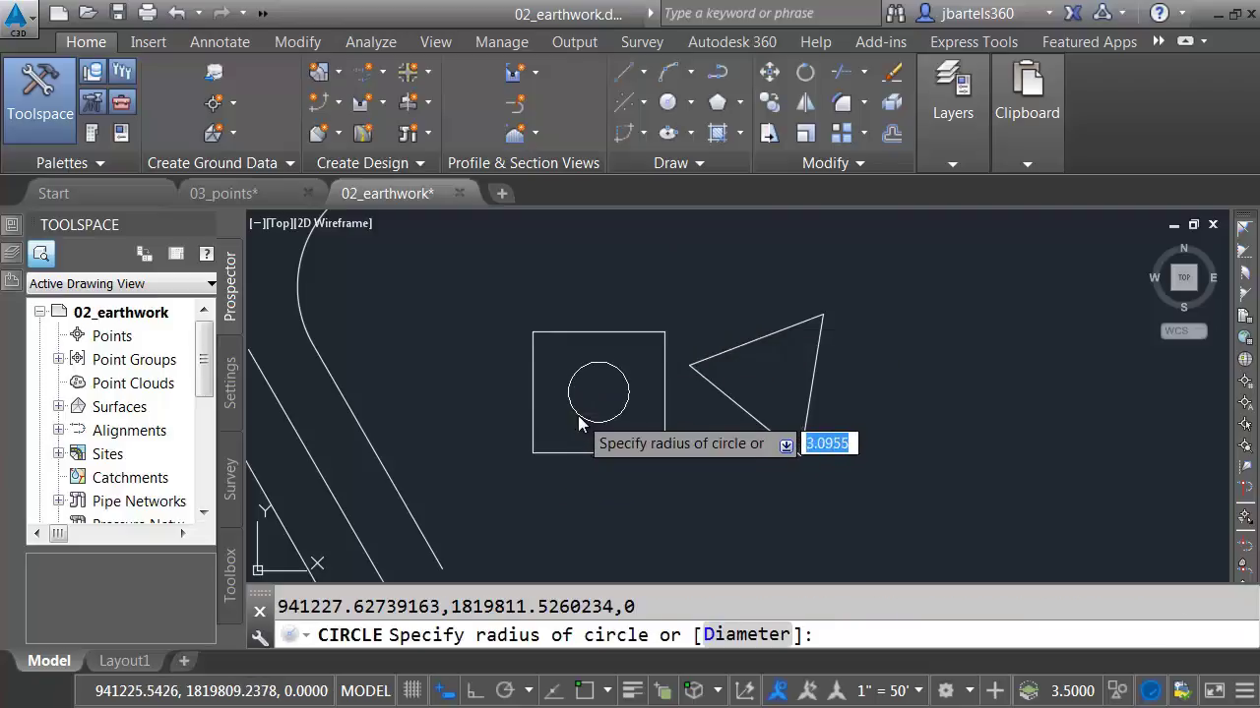
{"action": "left_click", "coordinate": [581, 423]}
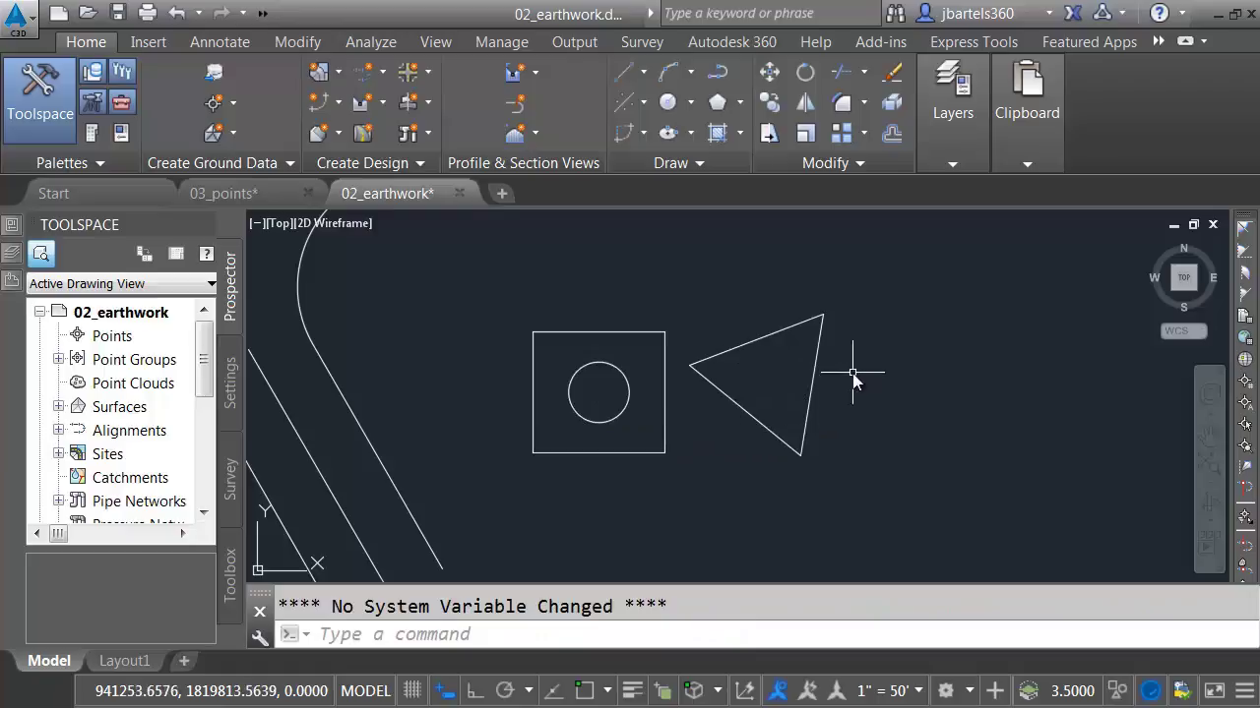
{"action": "key", "text": "Return"}
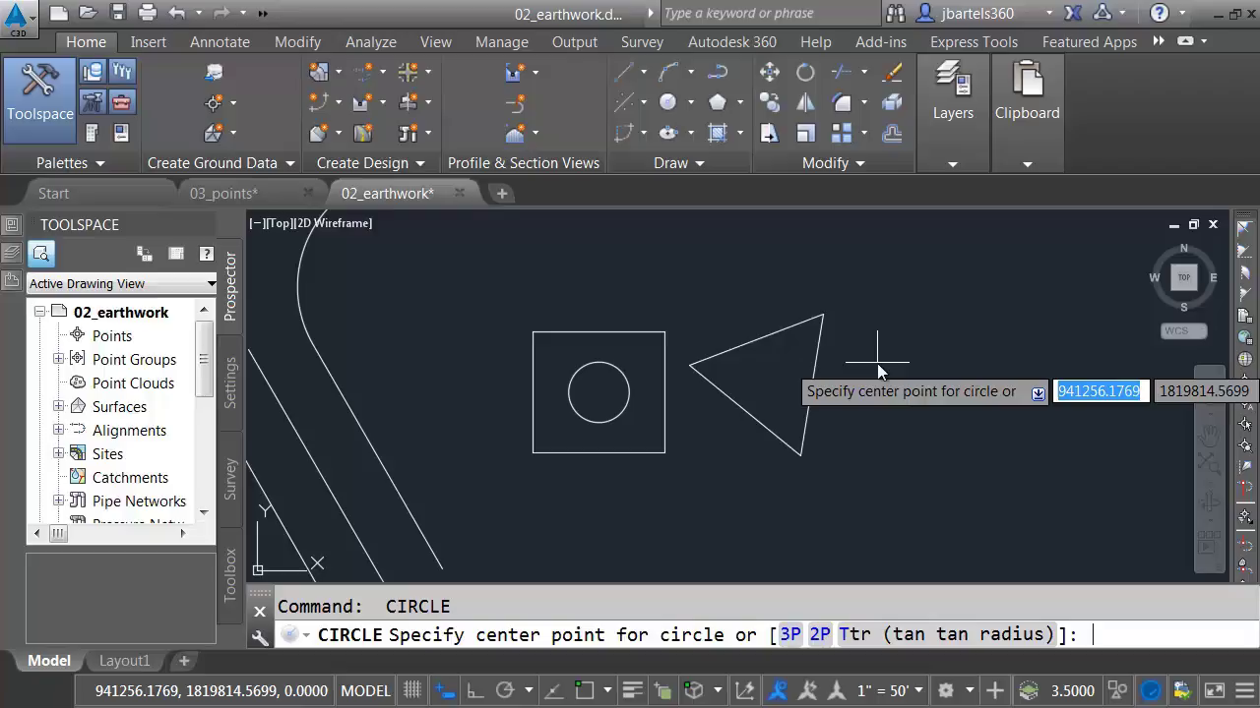
{"action": "type", "text": "'cal"}
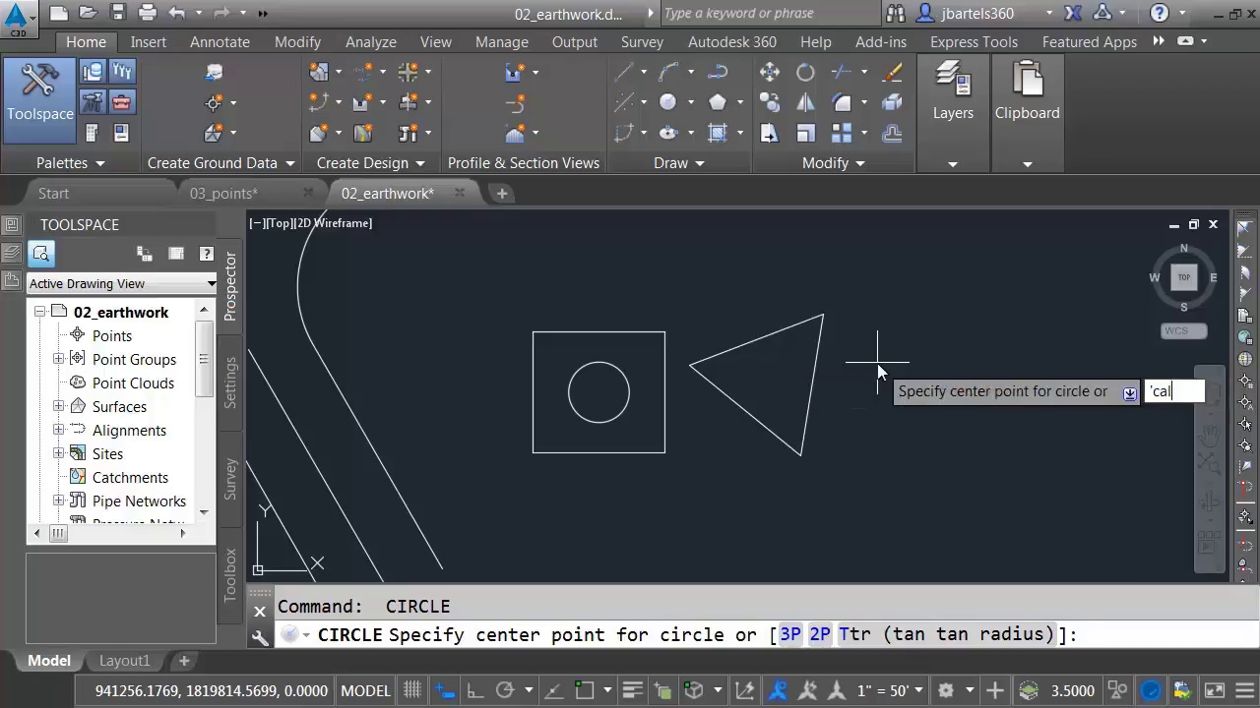
{"action": "key", "text": "Return"}
{"action": "type", "text": "(end"}
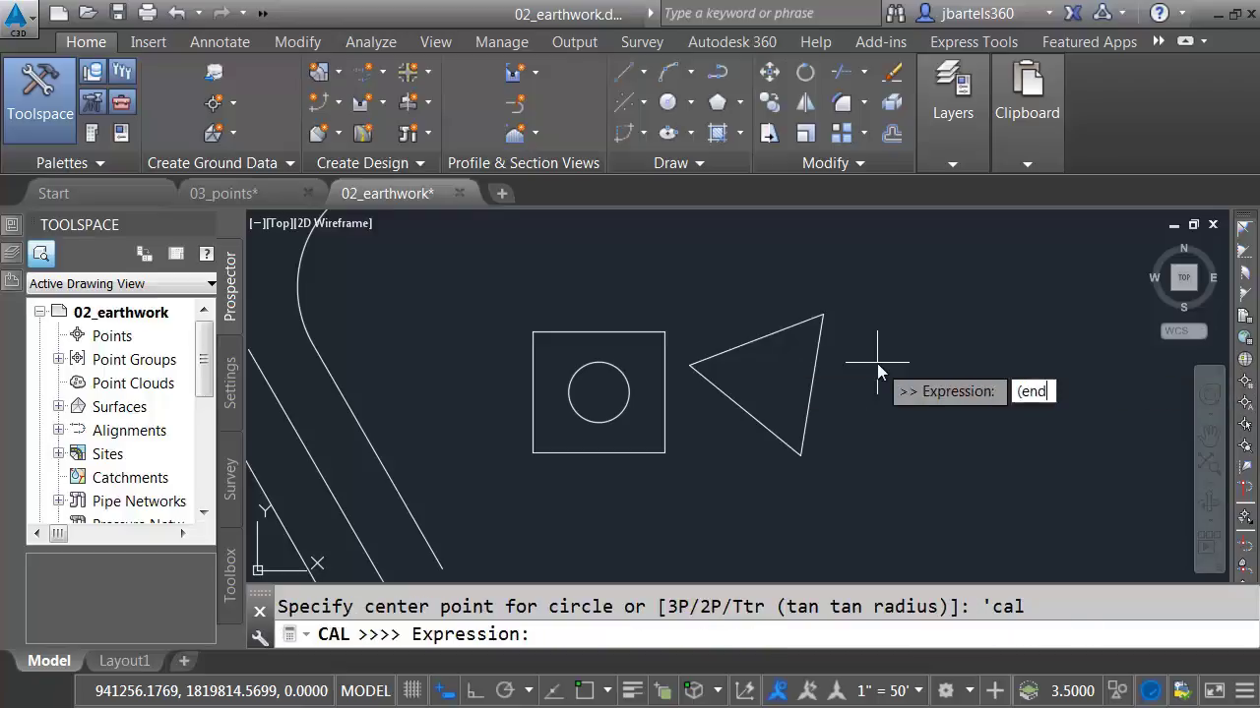
{"action": "type", "text": "+end"}
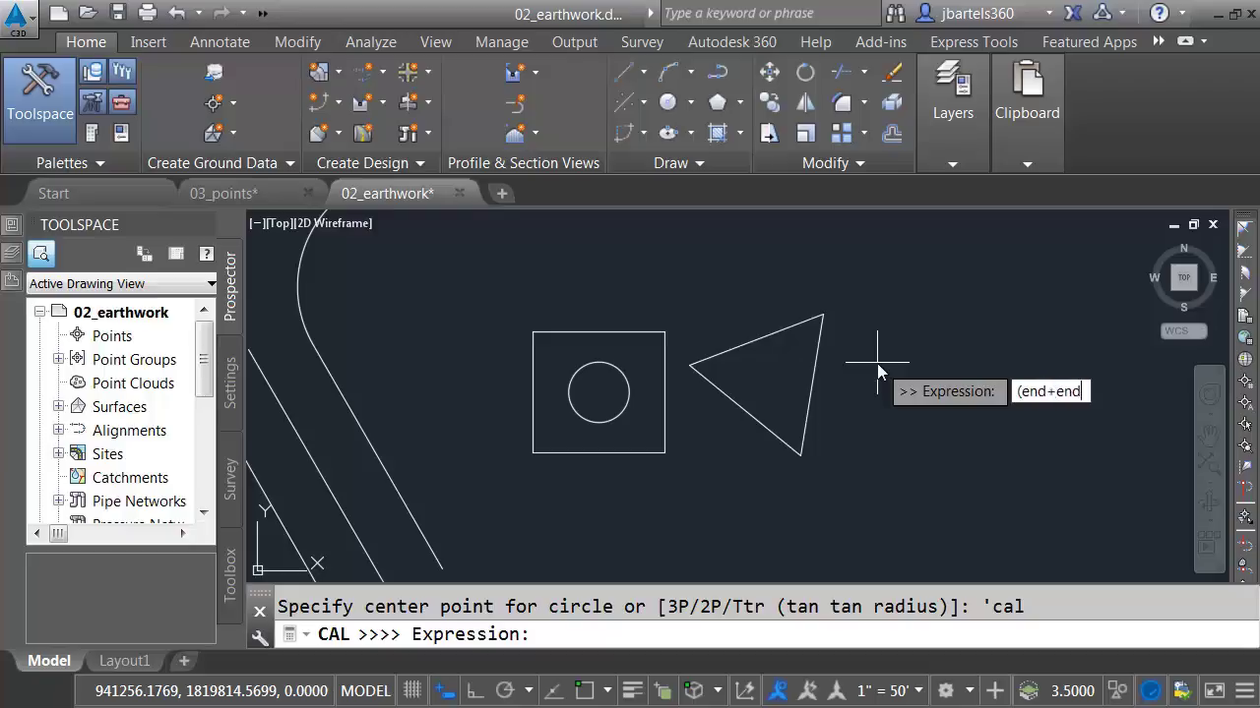
{"action": "type", "text": "+end"}
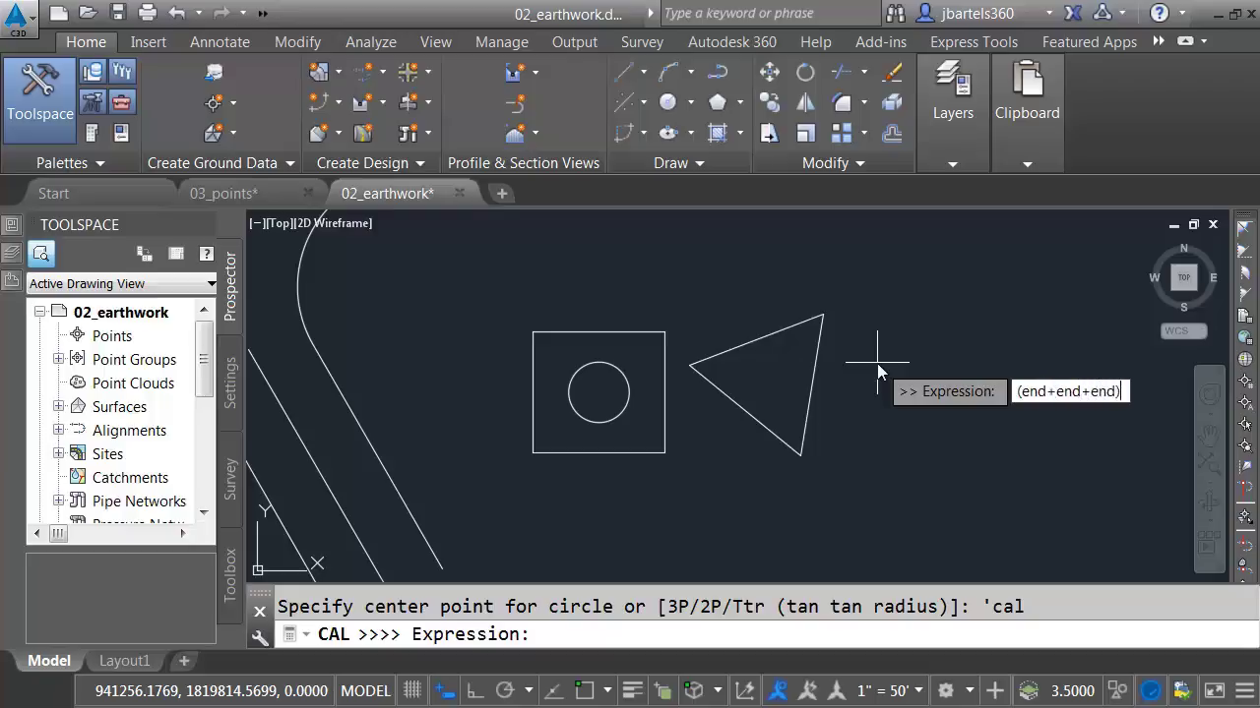
{"action": "type", "text": "3"}
{"action": "key", "text": "Return"}
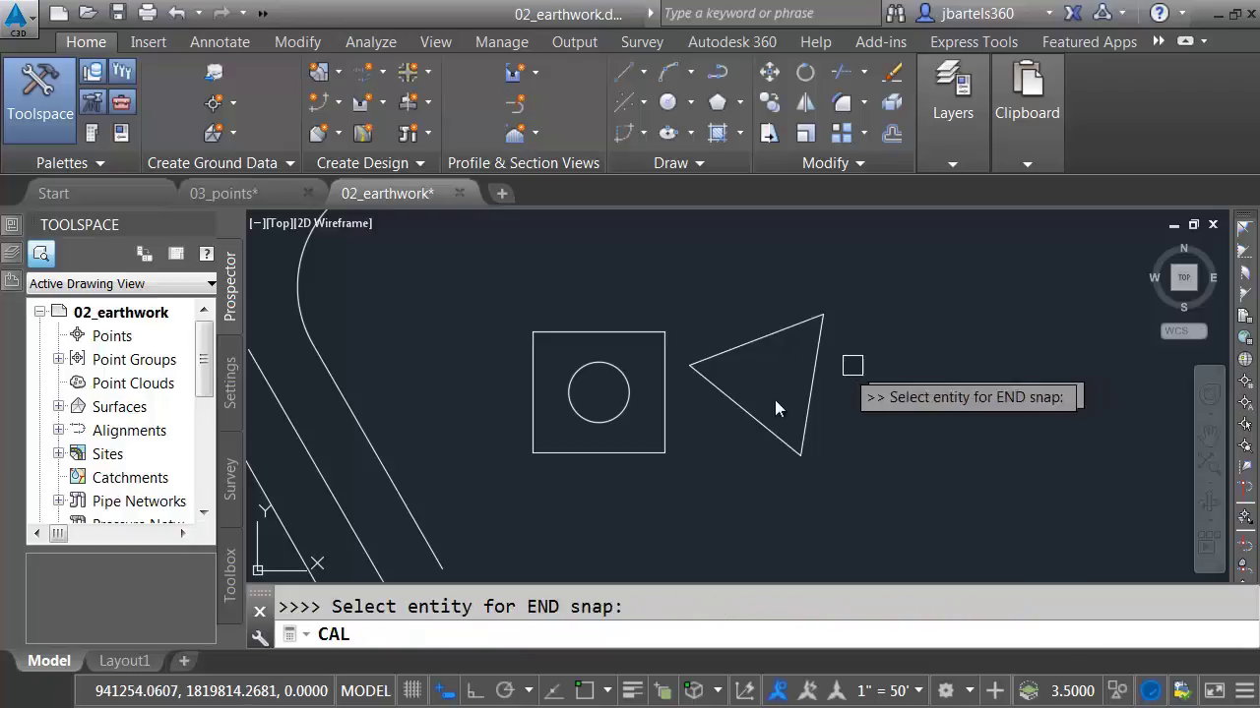
{"action": "left_click", "coordinate": [820, 319]}
{"action": "left_click", "coordinate": [693, 365]}
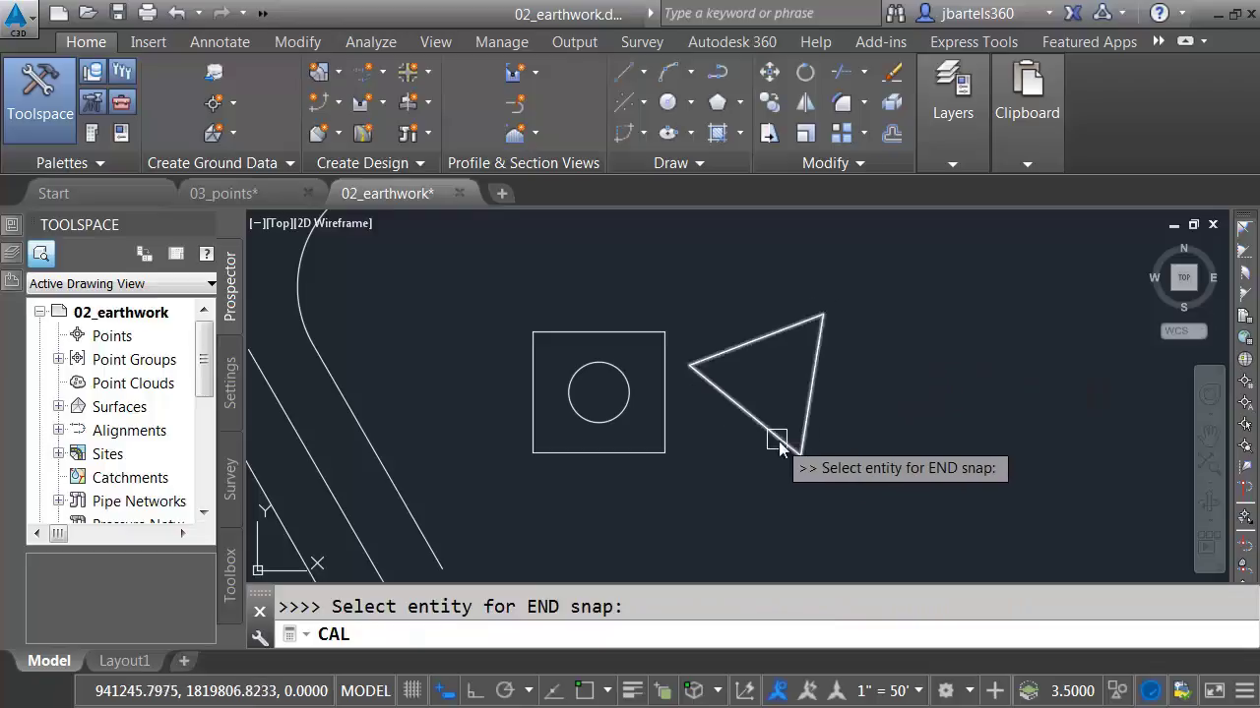
{"action": "left_click", "coordinate": [801, 454]}
{"action": "left_click", "coordinate": [783, 402]}
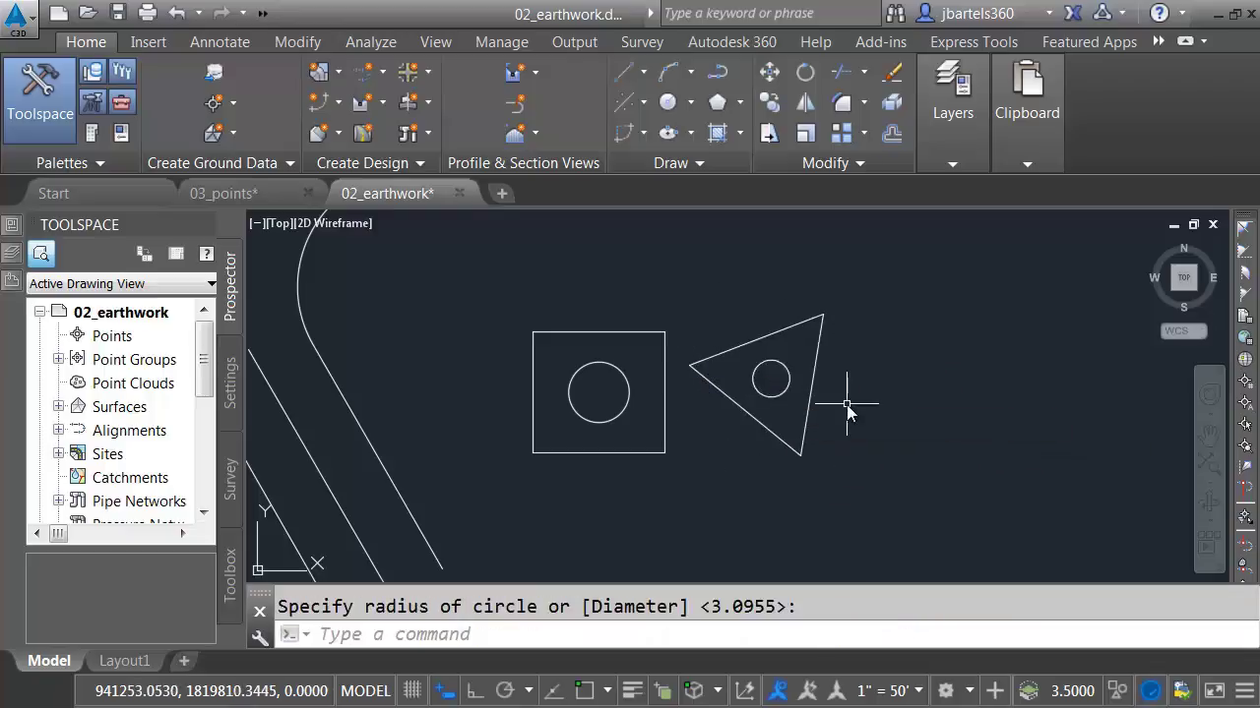
{"action": "left_click", "coordinate": [786, 372]}
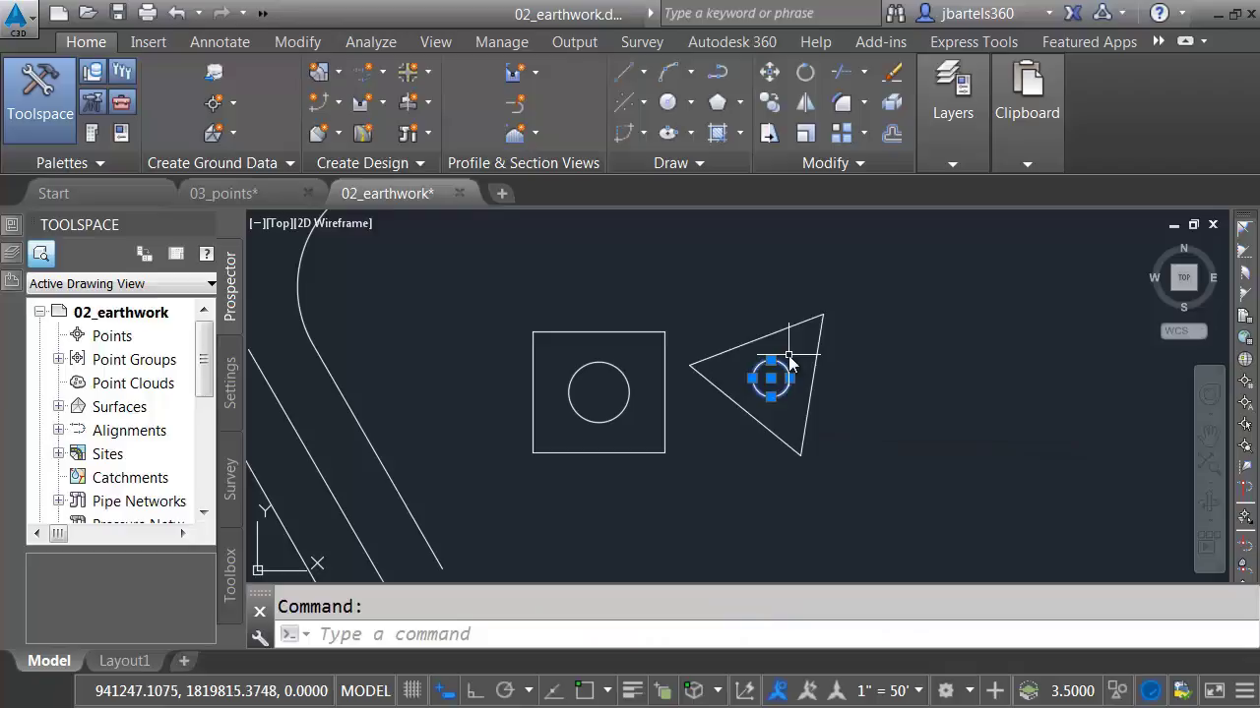
{"action": "key", "text": "Delete"}
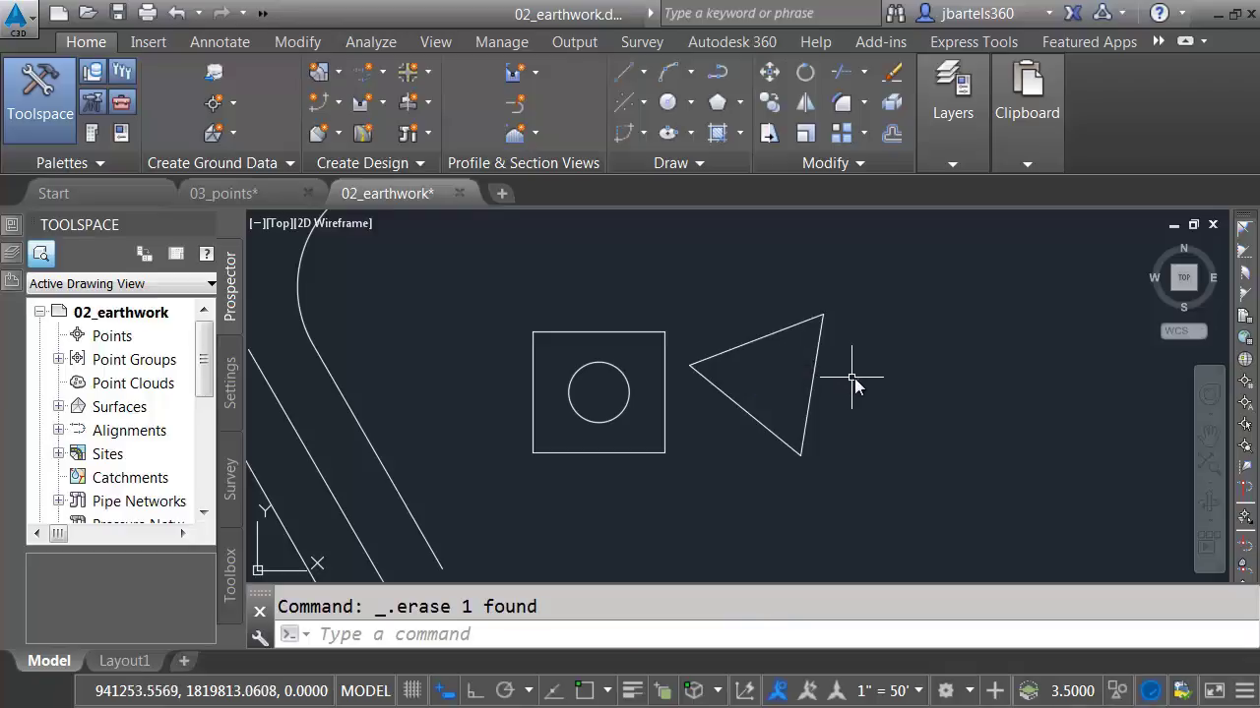
Draw a 1.9039-radius circle at the triangle's centroid using the gce geometric-centre snap.
{"action": "left_click", "coordinate": [668, 102]}
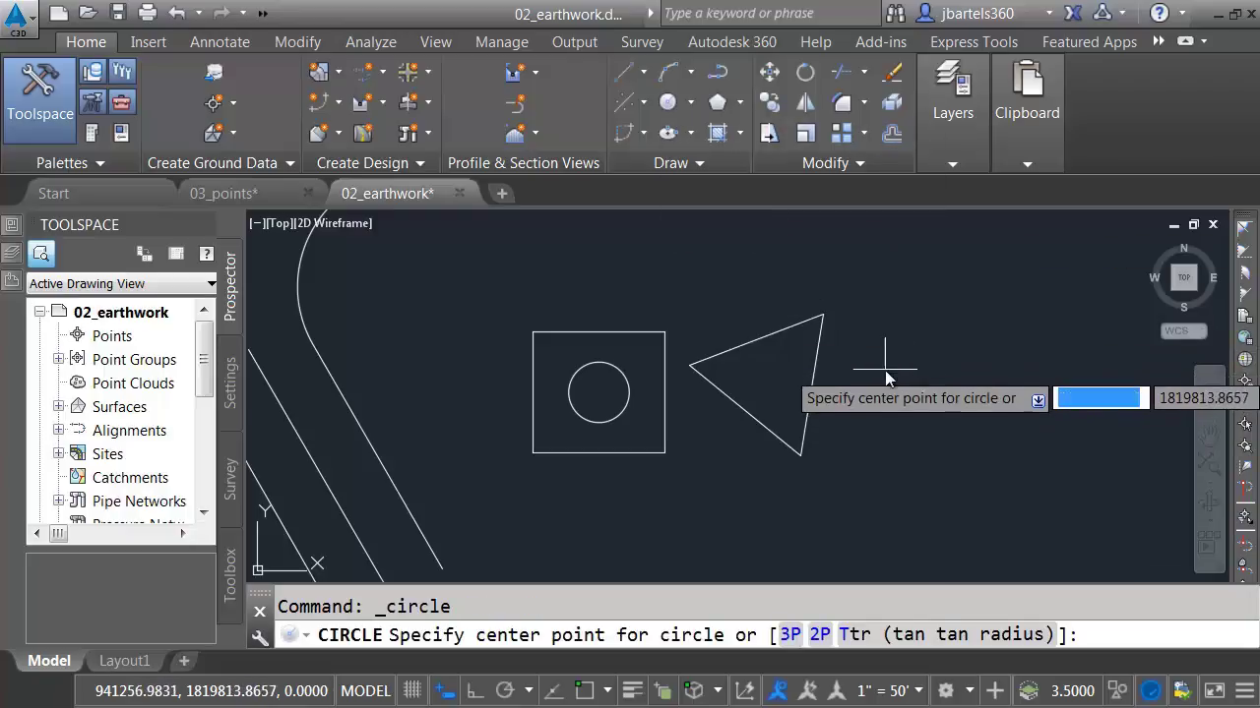
{"action": "type", "text": "gce"}
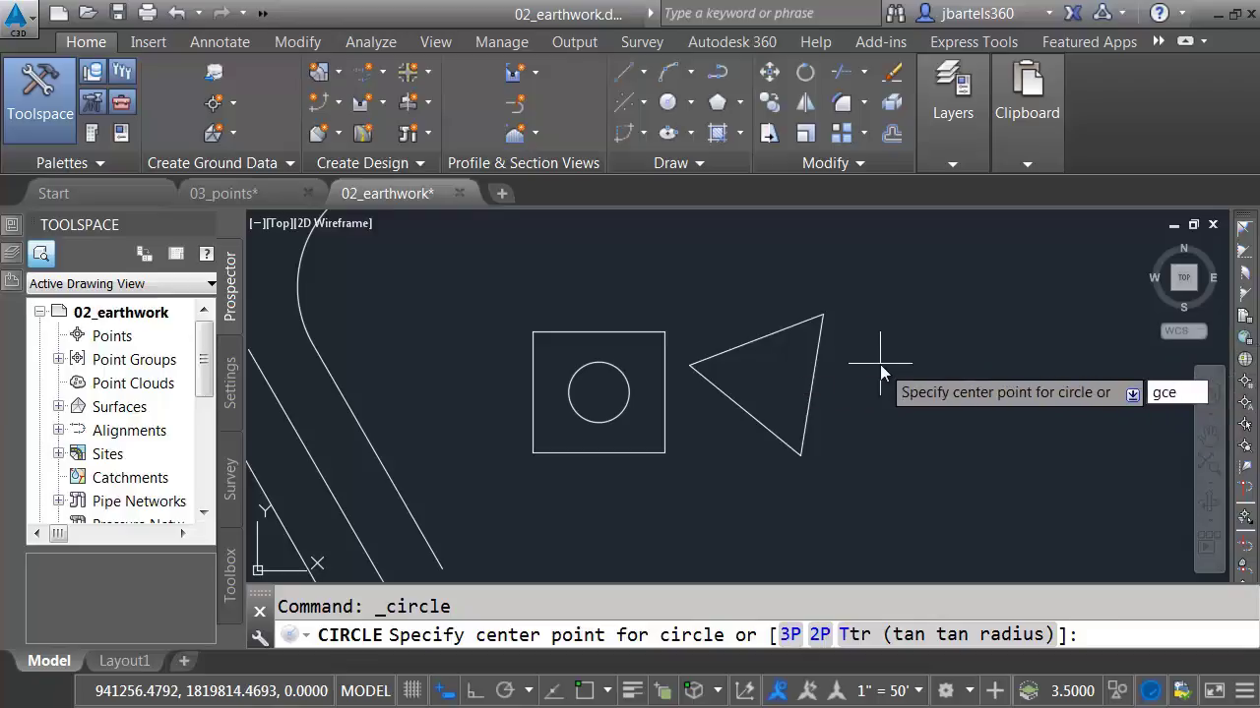
{"action": "key", "text": "Return"}
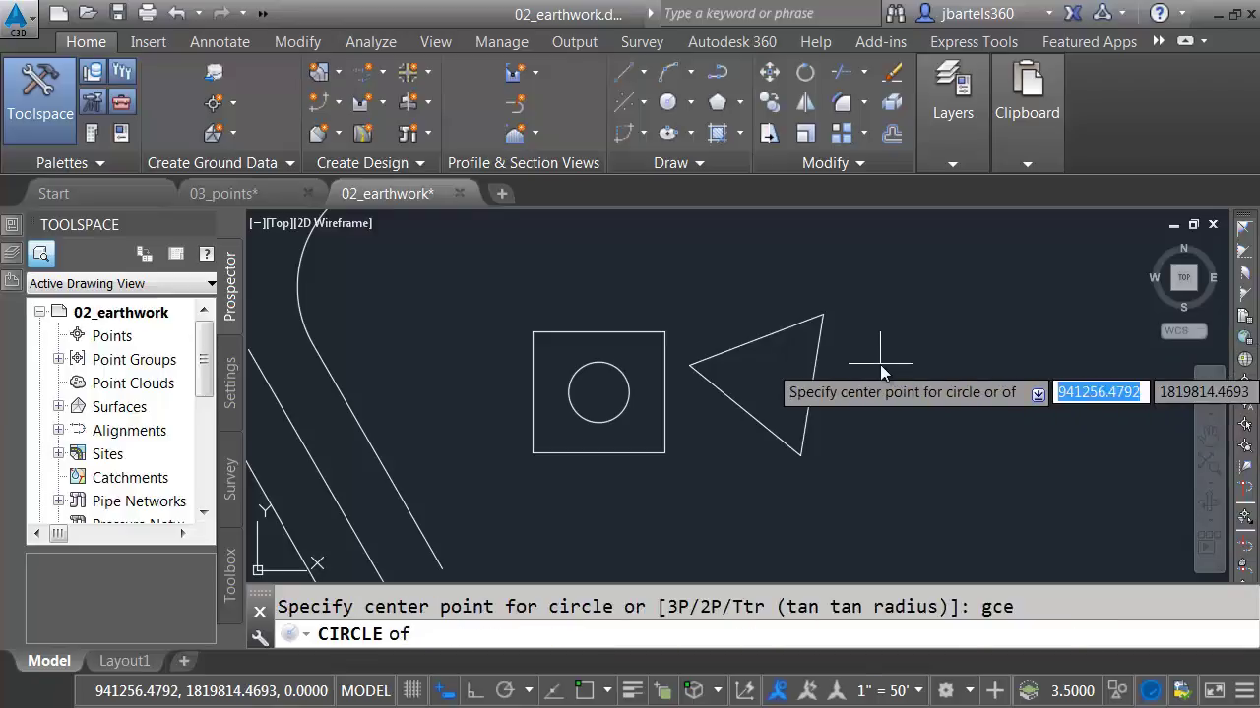
{"action": "left_click", "coordinate": [799, 382]}
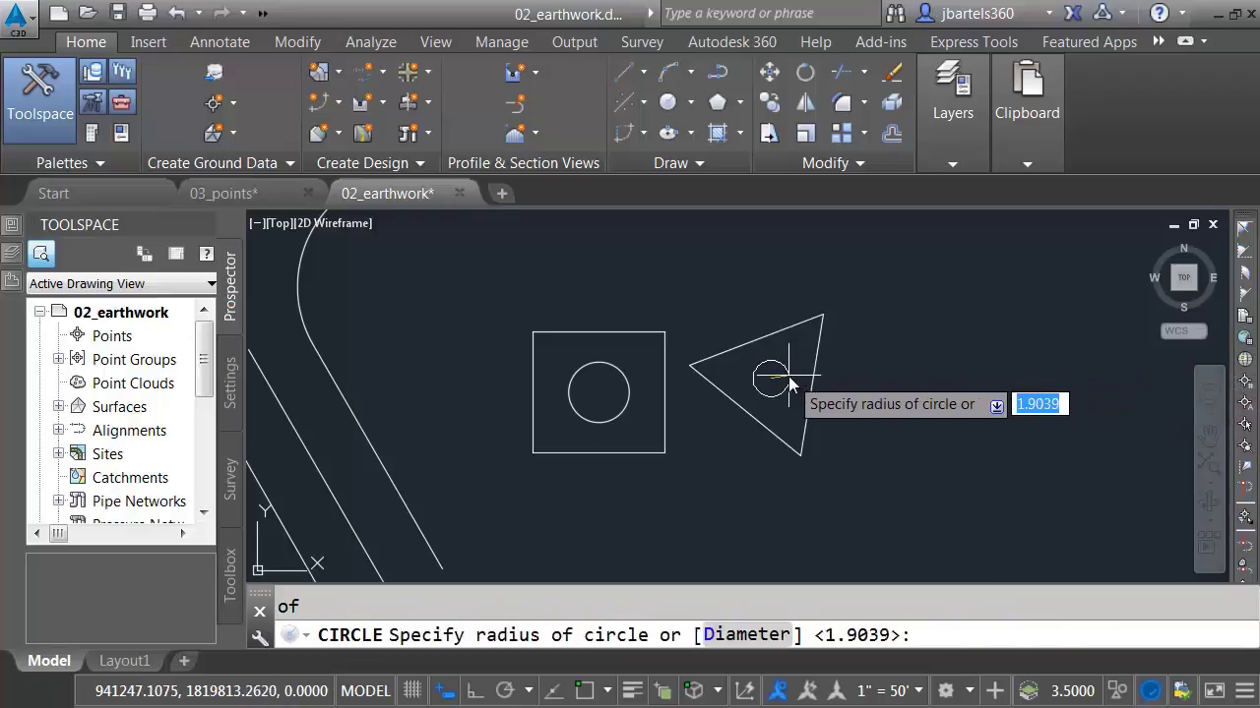
{"action": "left_click", "coordinate": [790, 378]}
{"action": "scroll", "coordinate": [767, 292], "scroll_direction": "down", "scroll_amount": 4}
{"action": "middle_click_drag", "start_coordinate": [768, 293], "coordinate": [738, 362]}
{"action": "left_click", "coordinate": [718, 73]}
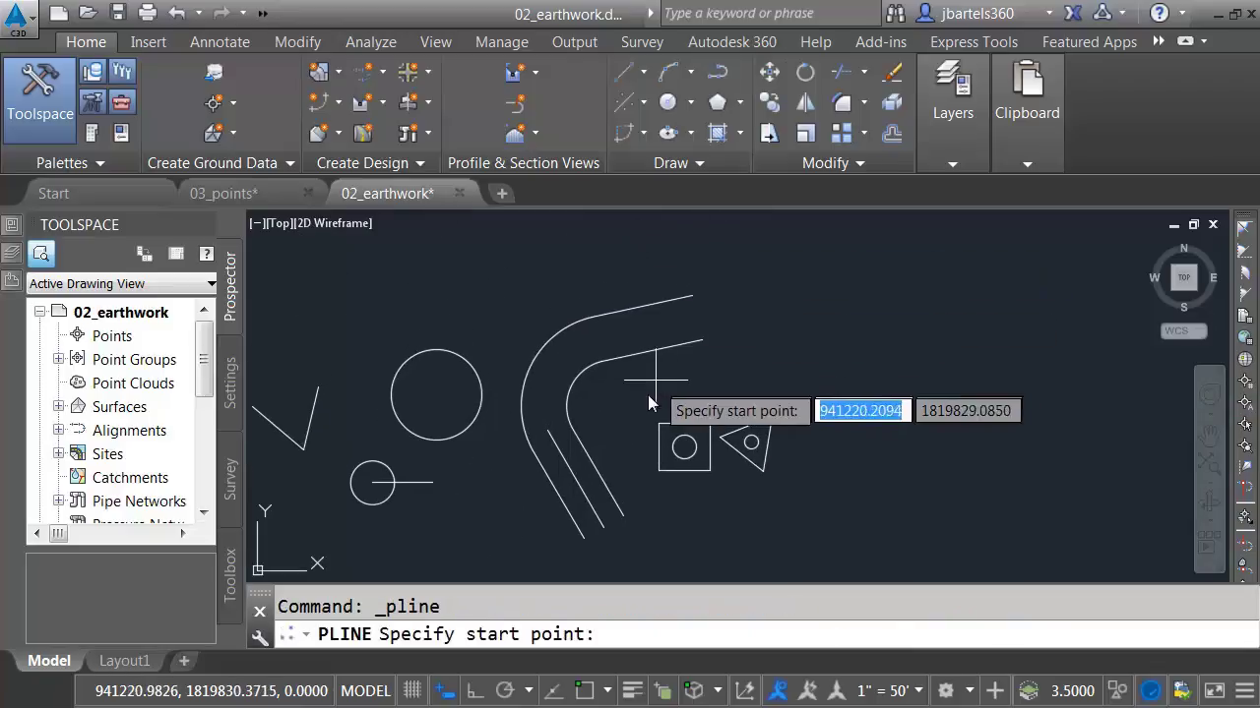
{"action": "left_click", "coordinate": [642, 394]}
{"action": "left_click", "coordinate": [836, 364]}
{"action": "key", "text": "Escape"}
{"action": "scroll", "coordinate": [702, 411], "scroll_direction": "up", "scroll_amount": 2}
{"action": "scroll", "coordinate": [702, 405], "scroll_direction": "up", "scroll_amount": 2}
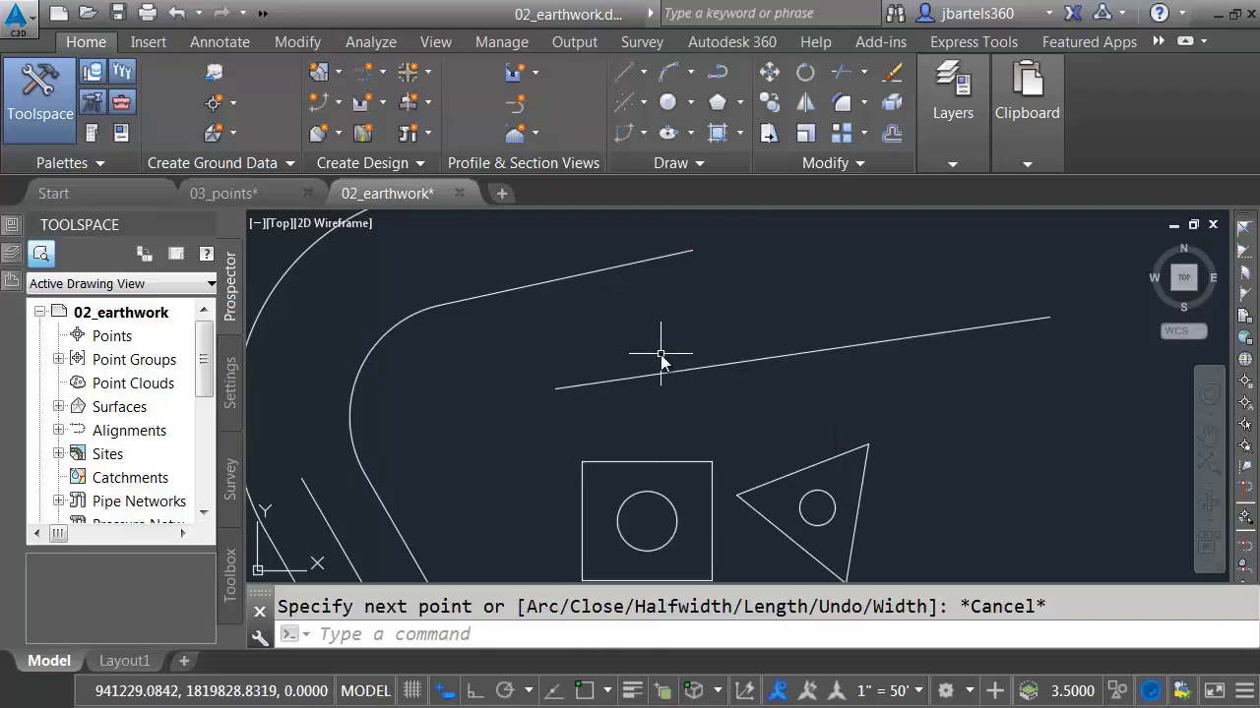
{"action": "left_click", "coordinate": [667, 103]}
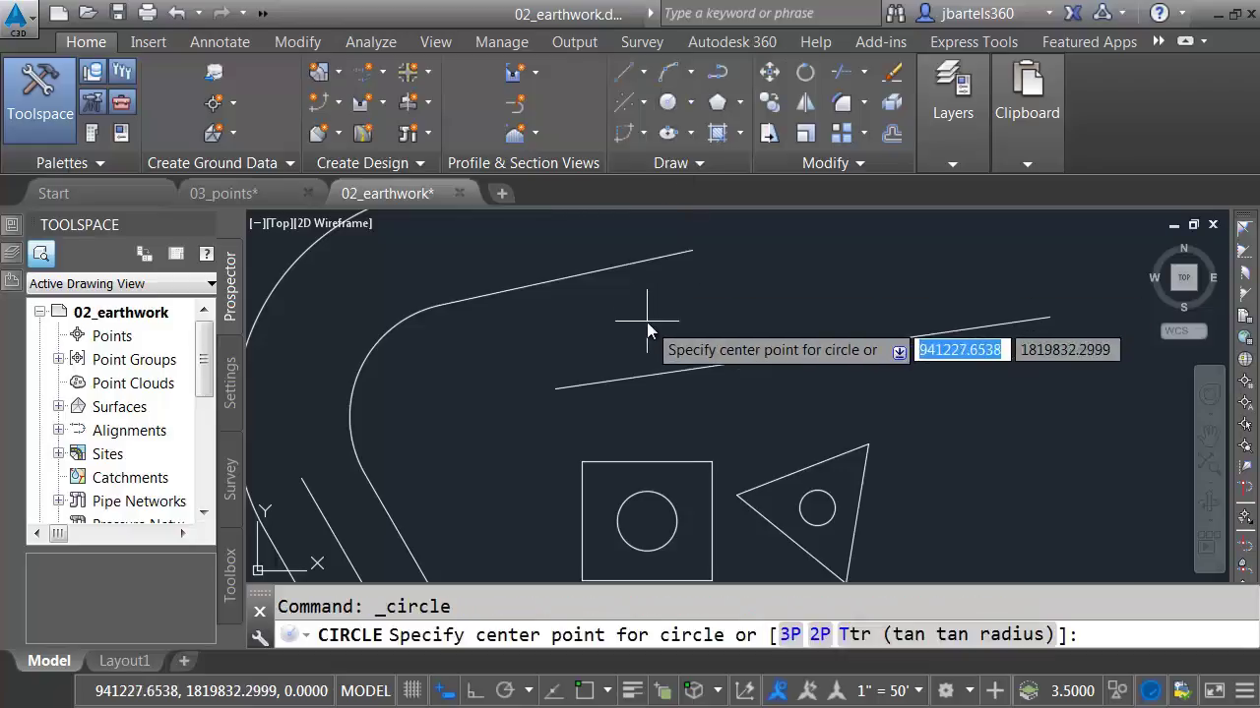
{"action": "type", "text": "'cal"}
{"action": "key", "text": "Return"}
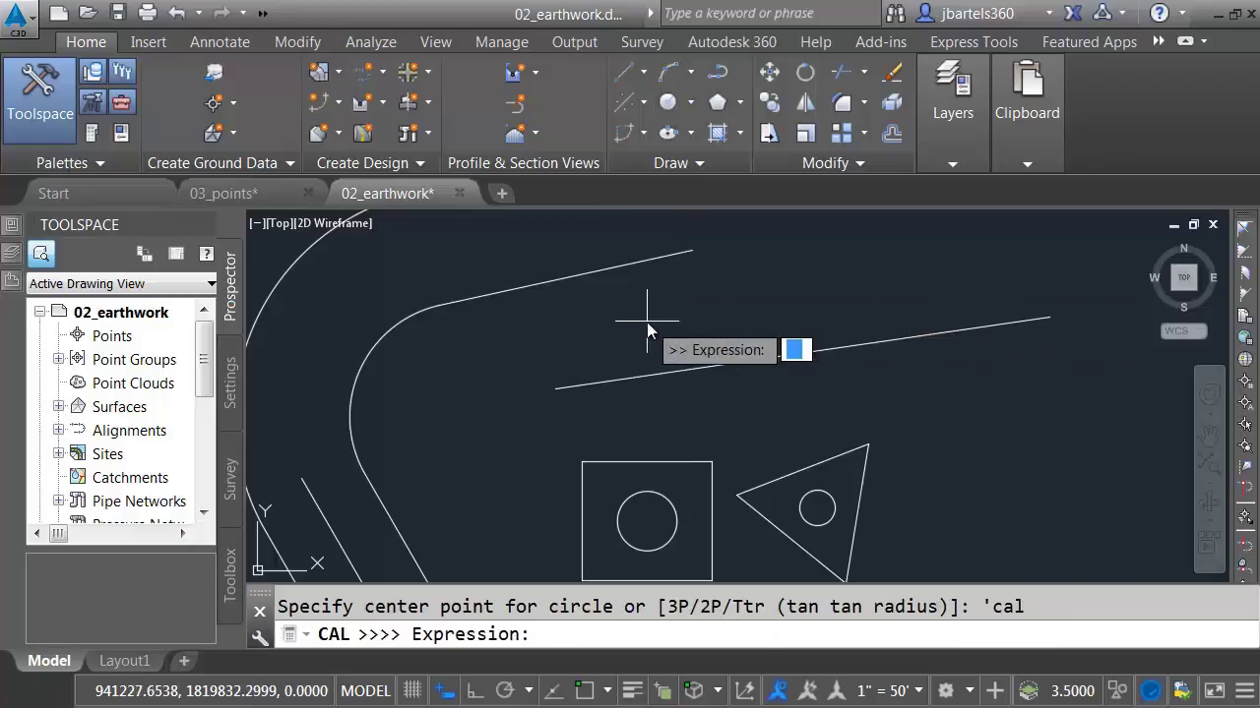
{"action": "type", "text": "pld(end,"}
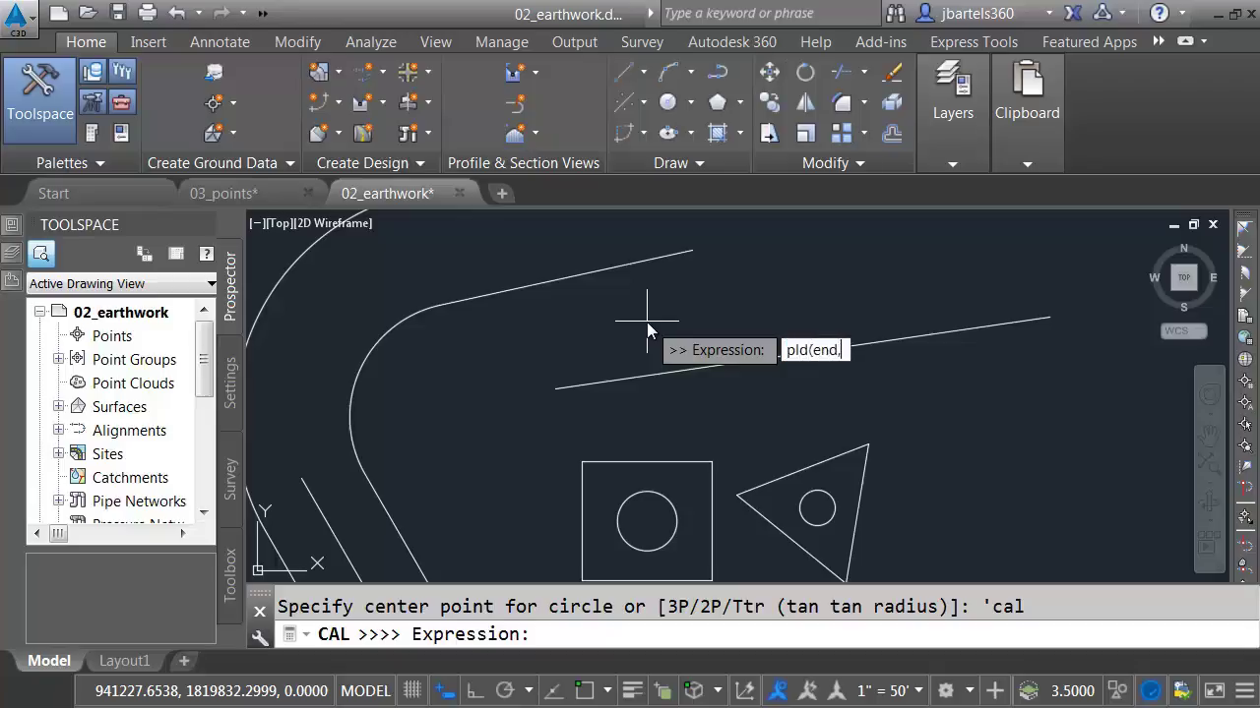
{"action": "type", "text": "end,5)"}
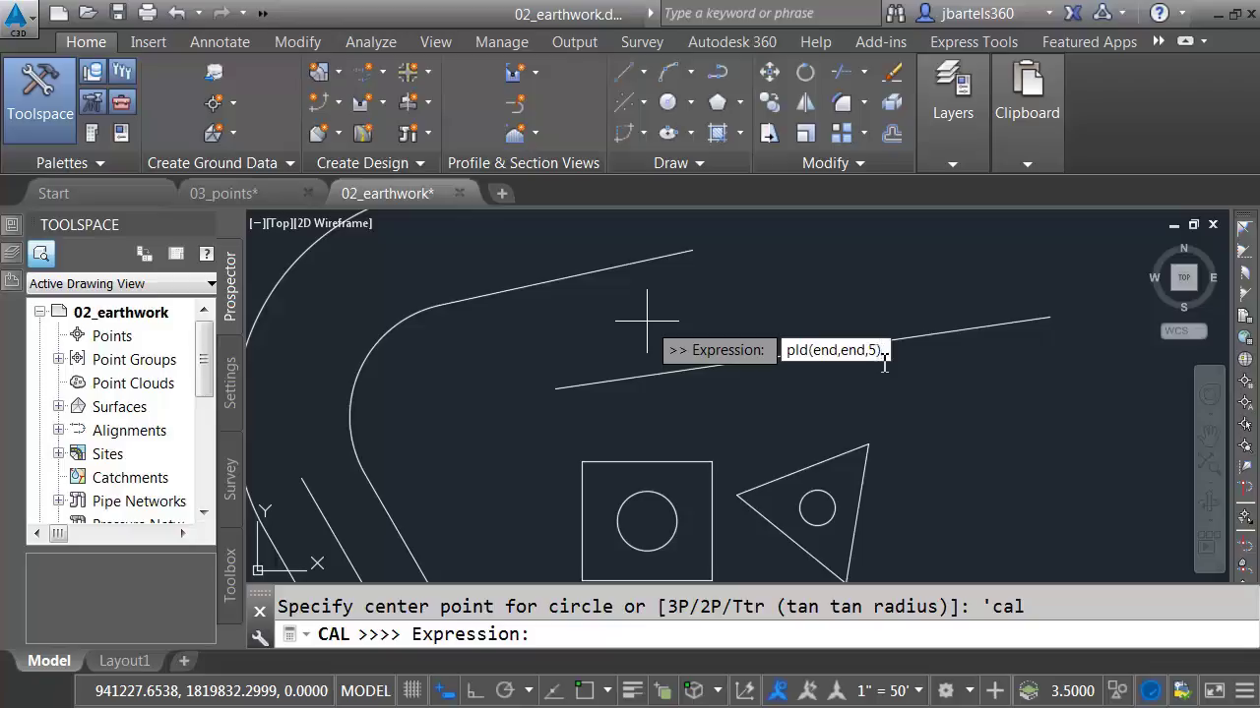
{"action": "key", "text": "Return"}
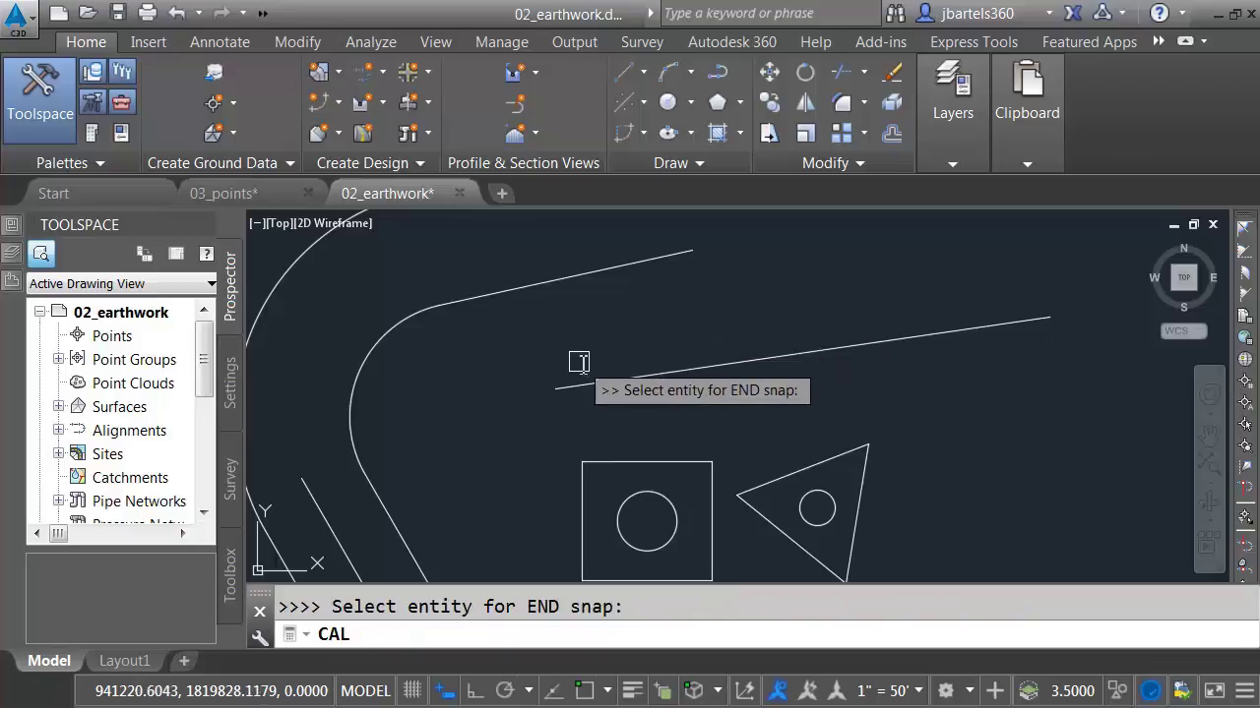
{"action": "left_click", "coordinate": [559, 385]}
{"action": "left_click", "coordinate": [1049, 318]}
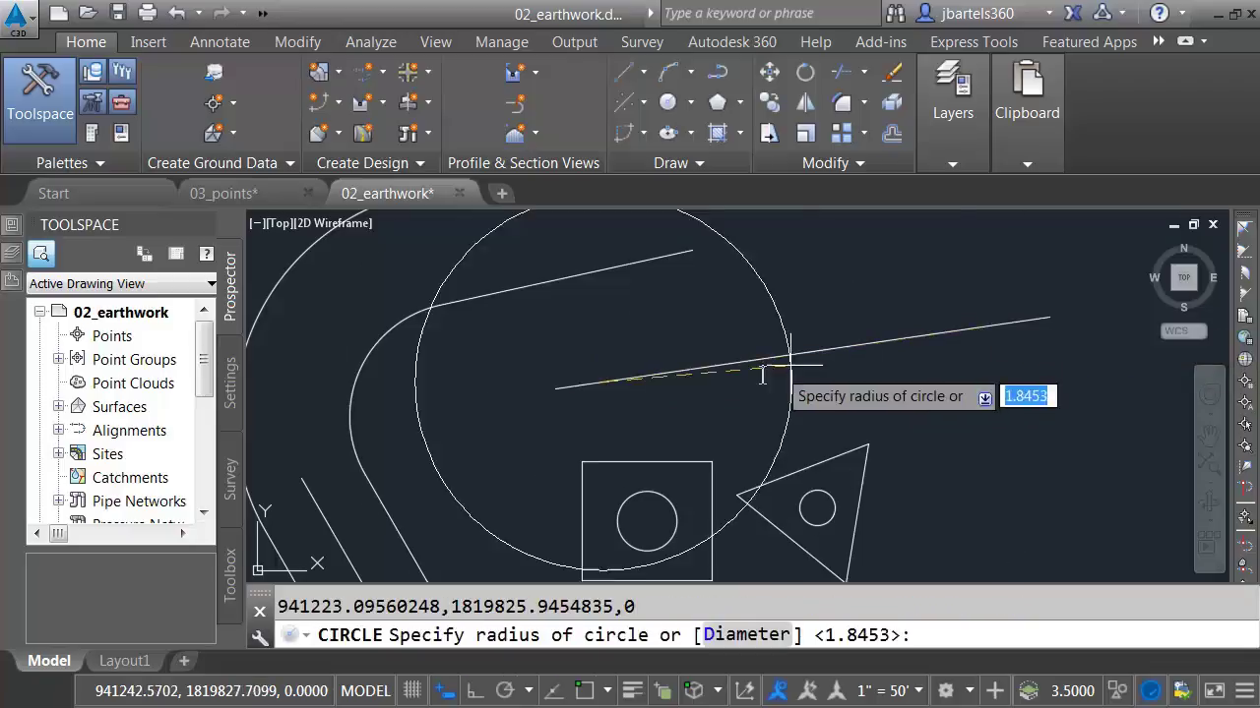
{"action": "key", "text": "Return"}
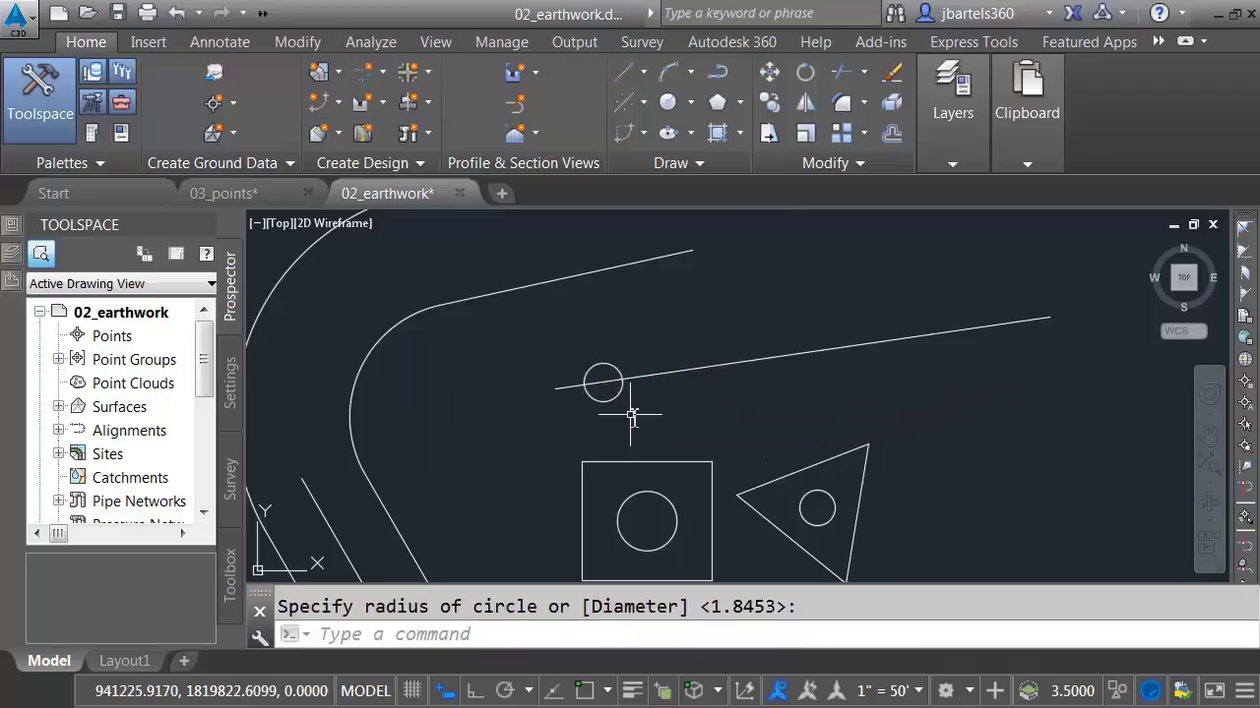
{"action": "left_click", "coordinate": [617, 399]}
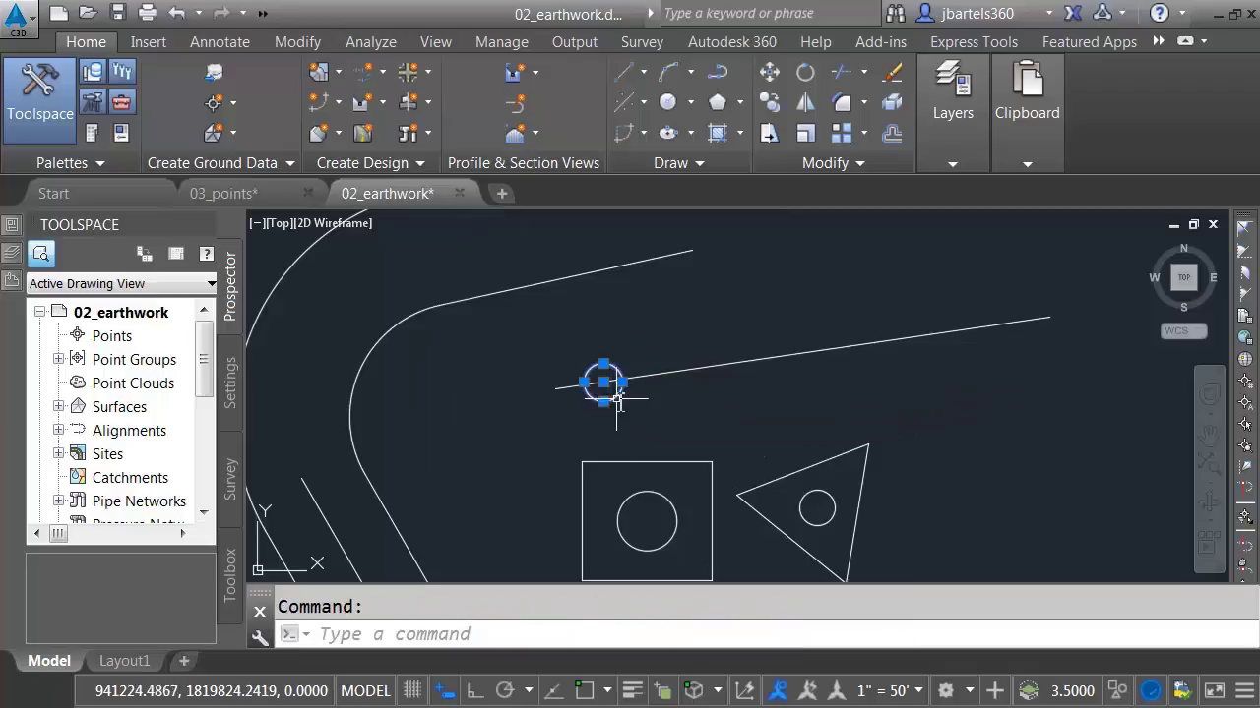
{"action": "key", "text": "Delete"}
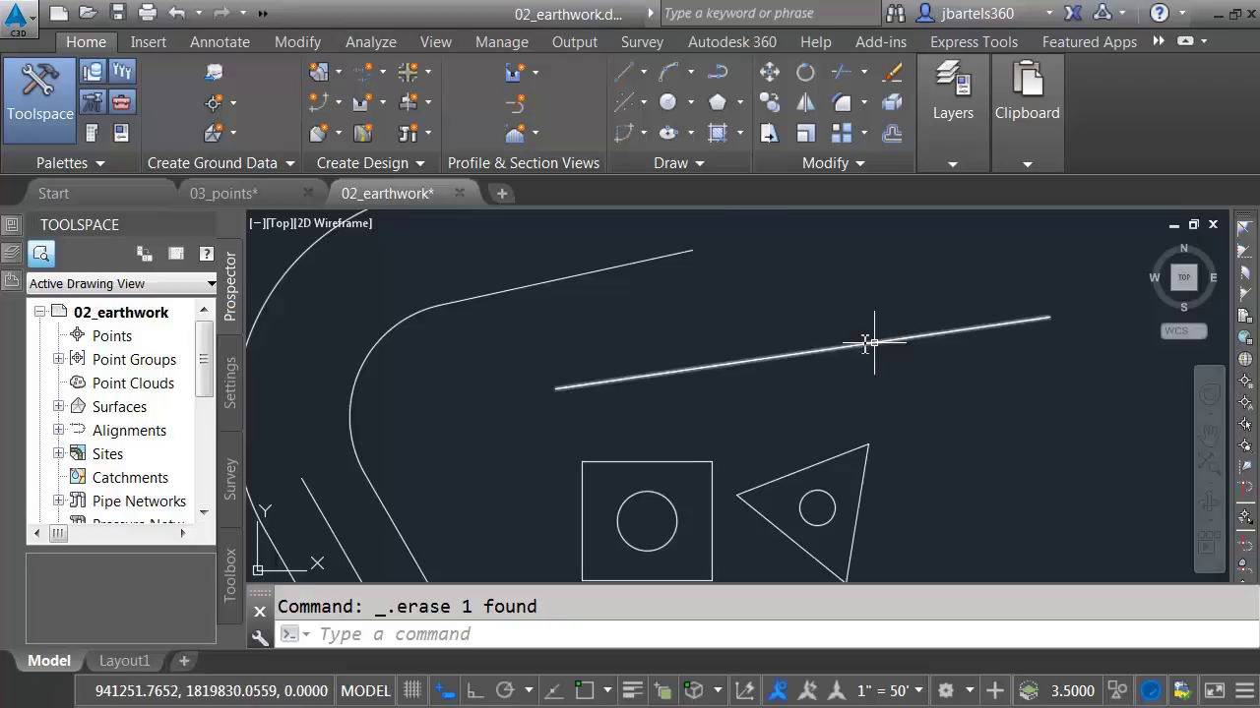
Draw a 1.9774-radius circle a quarter along the sloped line with 'cal plt(end,end,.25).
{"action": "left_click", "coordinate": [668, 103]}
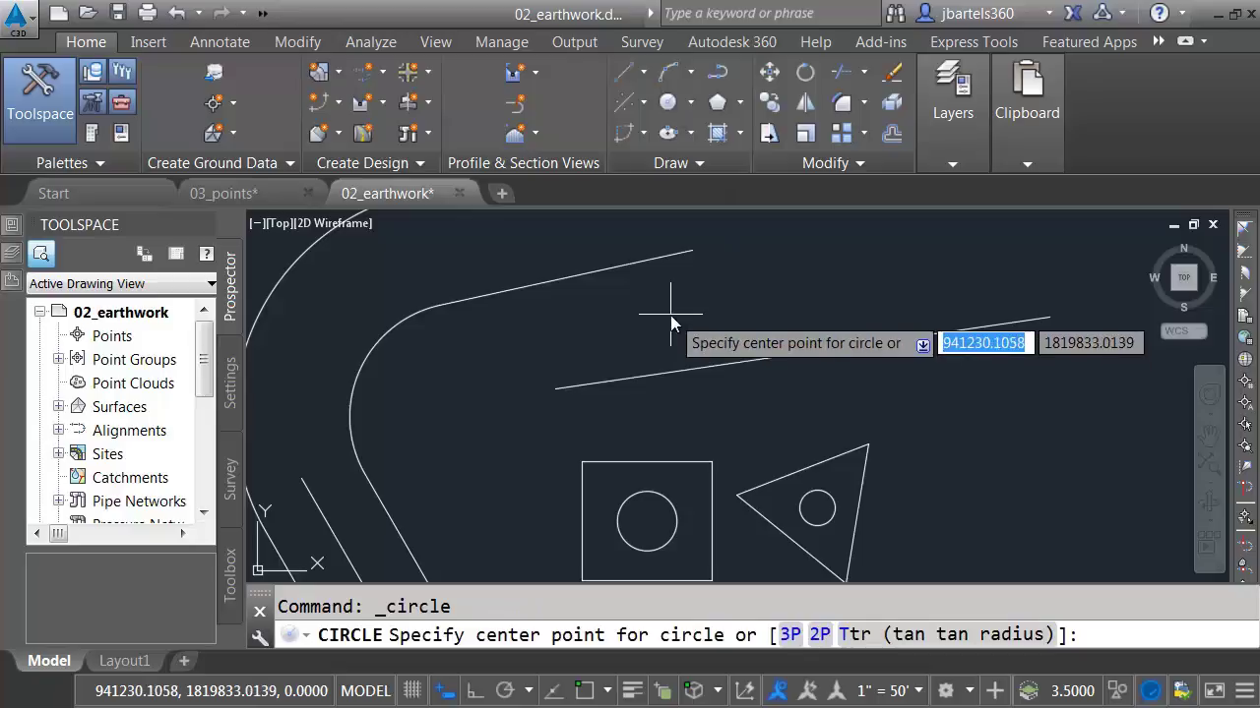
{"action": "type", "text": "'cal"}
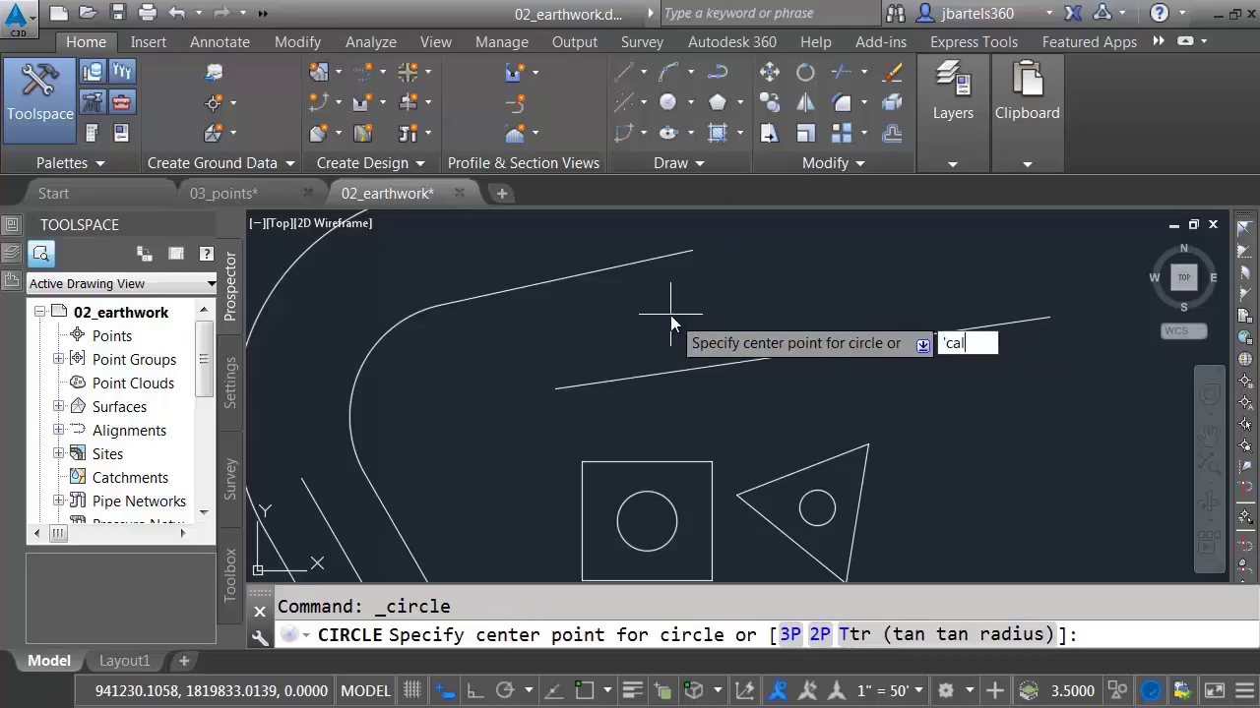
{"action": "key", "text": "Return"}
{"action": "type", "text": "plt(end,end,."}
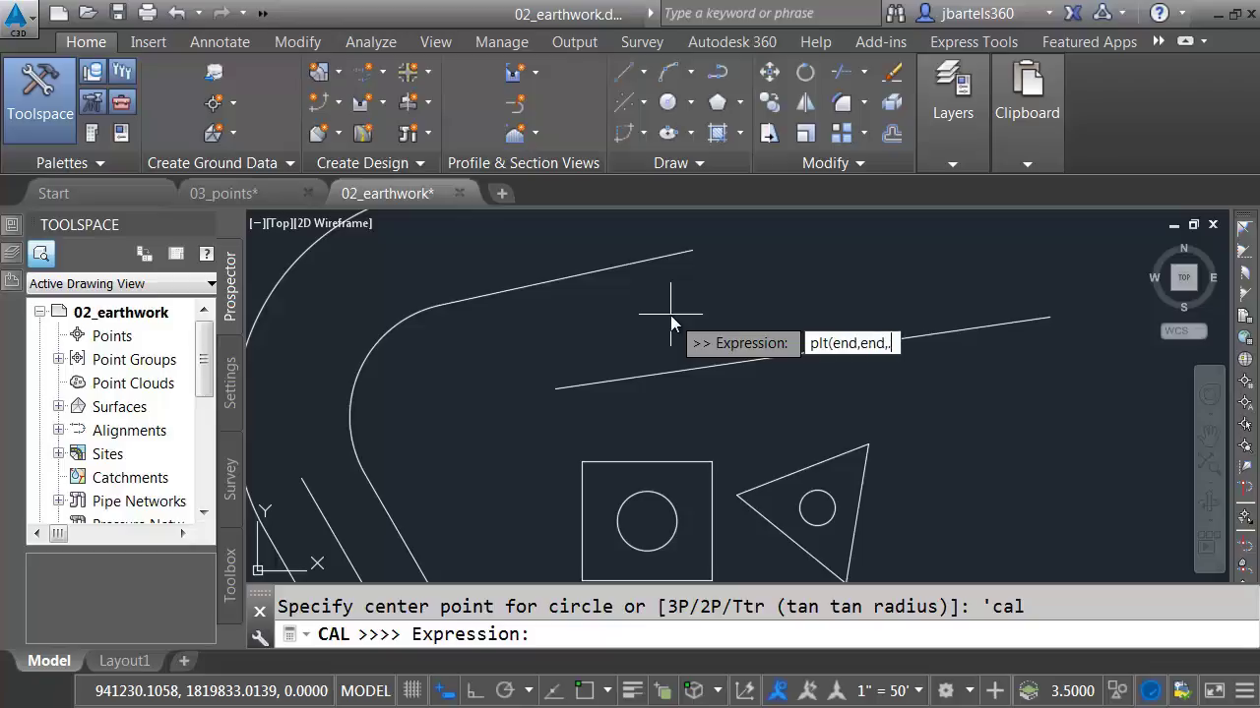
{"action": "type", "text": "25)"}
{"action": "key", "text": "Return"}
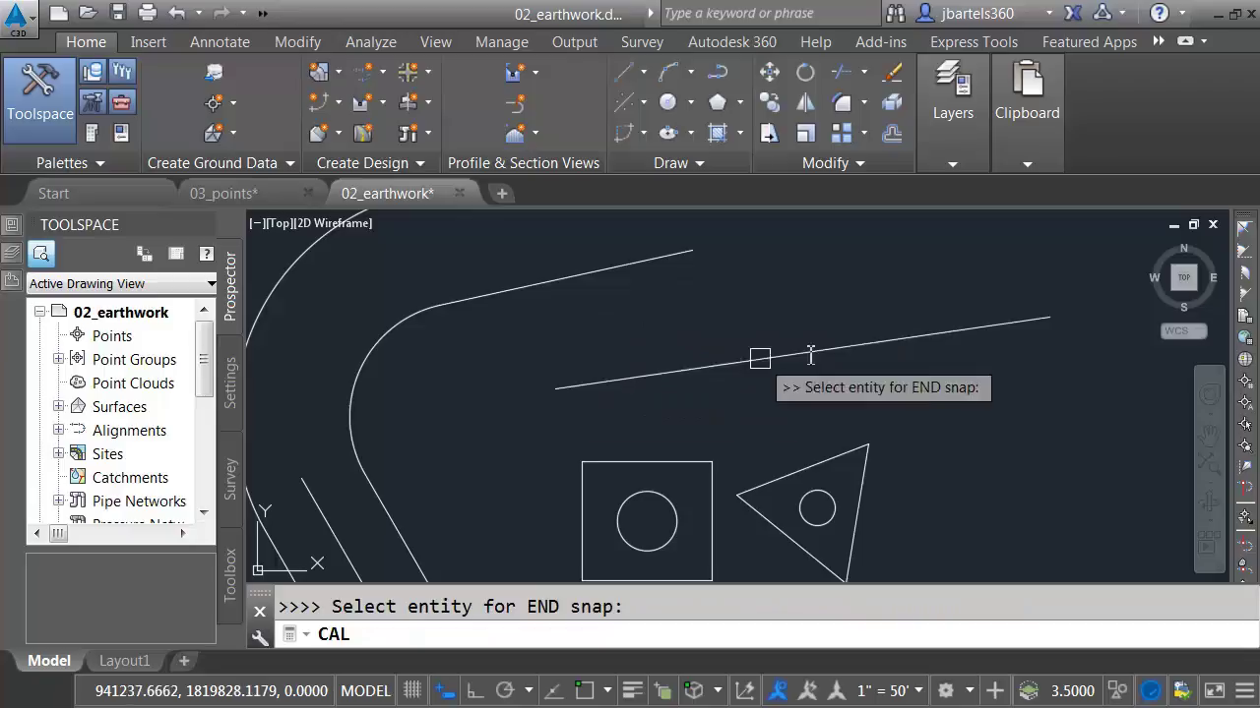
{"action": "left_click", "coordinate": [759, 358]}
{"action": "left_click", "coordinate": [1040, 324]}
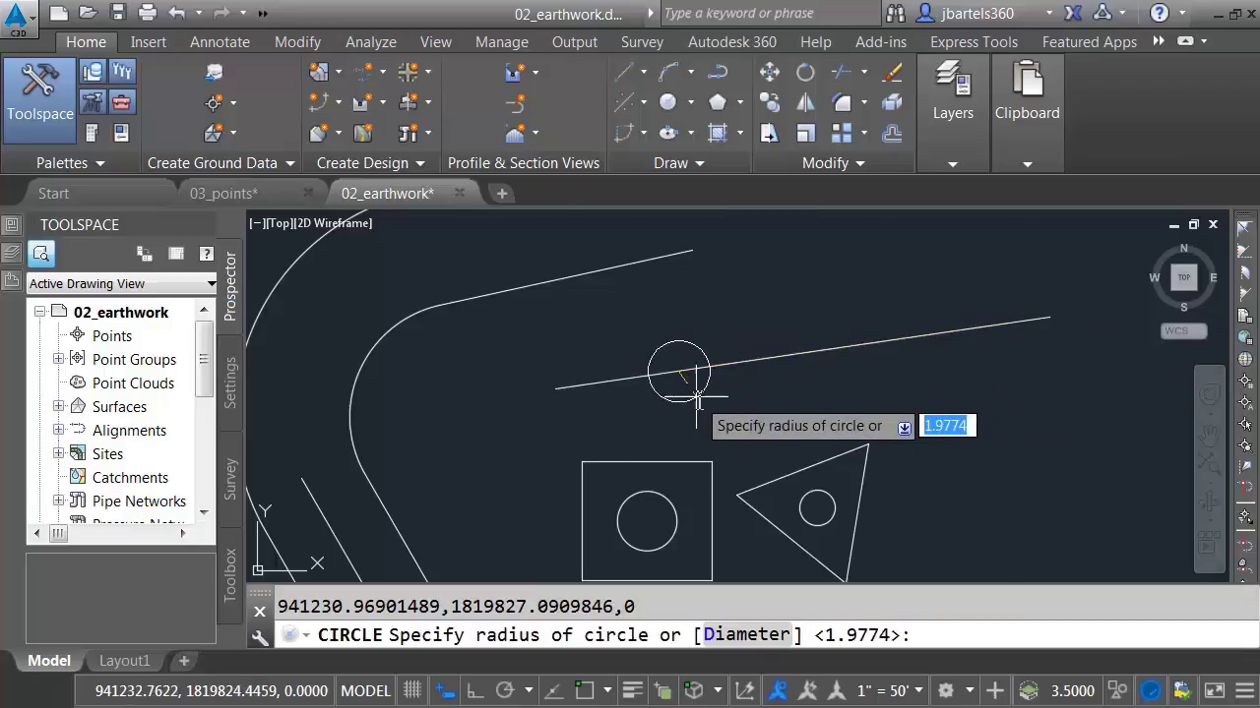
{"action": "key", "text": "Return"}
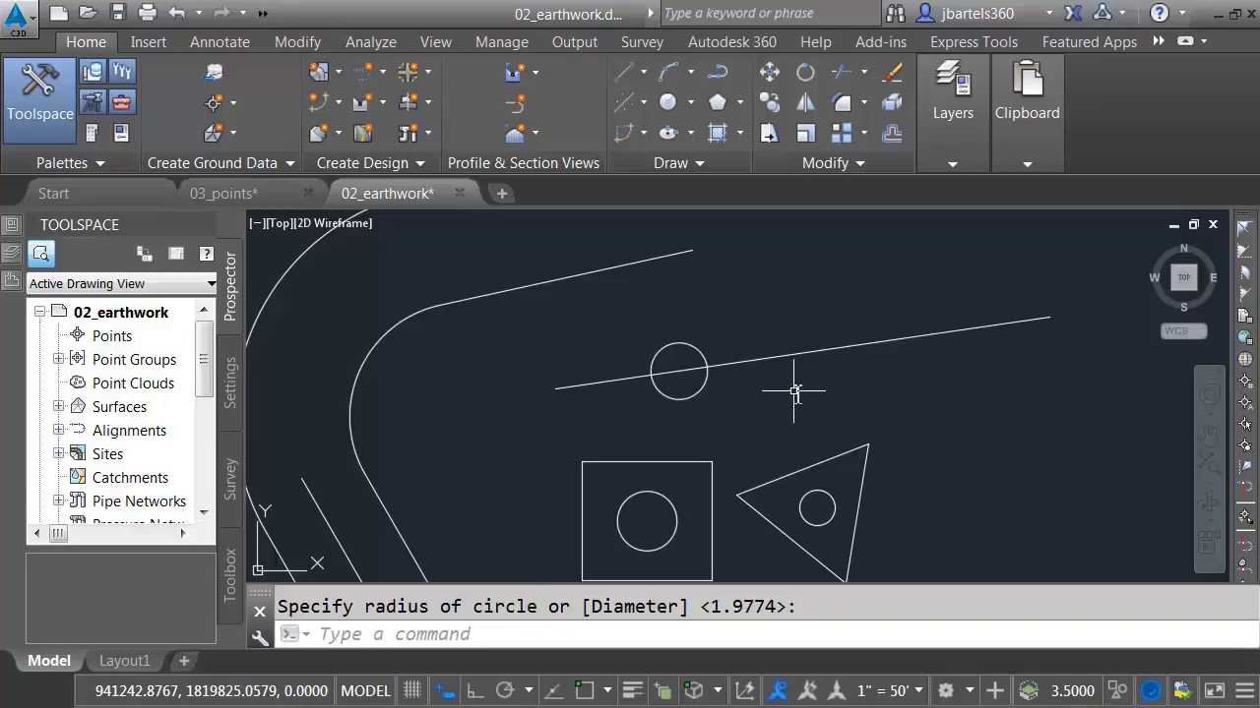
Set the annotation scale to 1" = 10'.
{"action": "scroll", "coordinate": [793, 392], "scroll_direction": "down", "scroll_amount": 4}
{"action": "middle_click_drag", "start_coordinate": [581, 423], "coordinate": [830, 349]}
{"action": "scroll", "coordinate": [668, 351], "scroll_direction": "up", "scroll_amount": 4}
{"action": "middle_click_drag", "start_coordinate": [689, 374], "coordinate": [662, 387]}
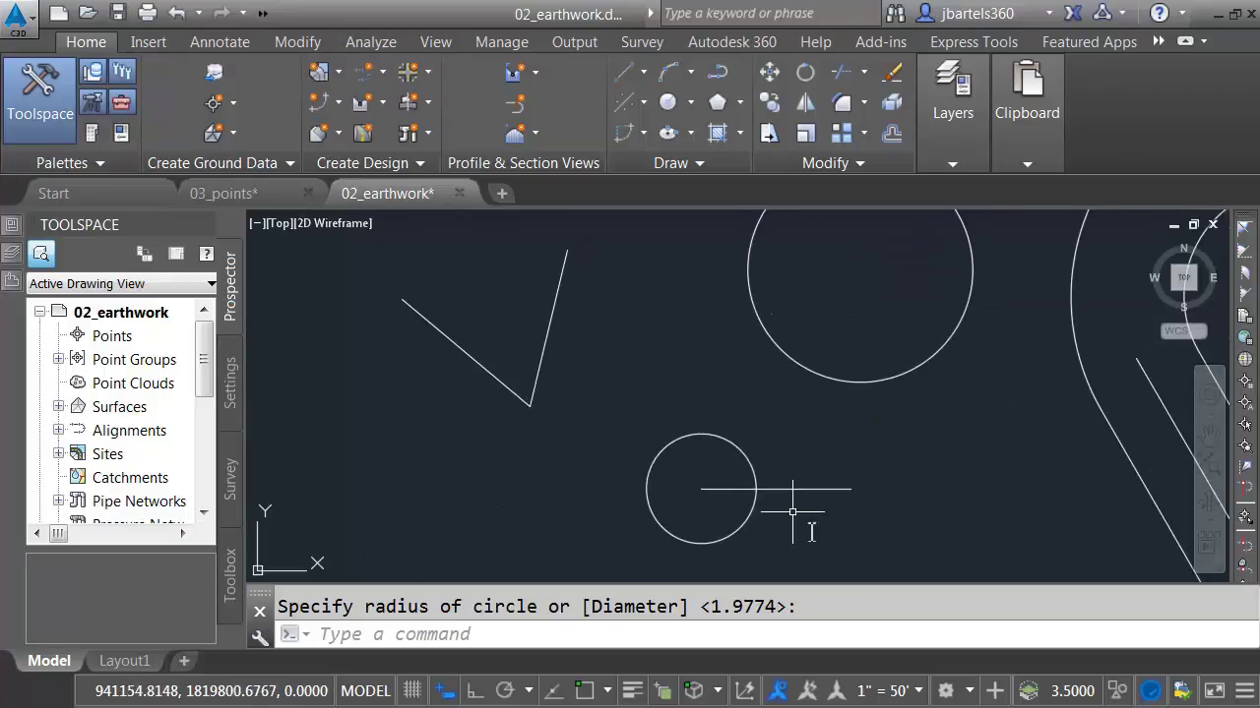
{"action": "left_click", "coordinate": [907, 694]}
{"action": "left_click", "coordinate": [1072, 242]}
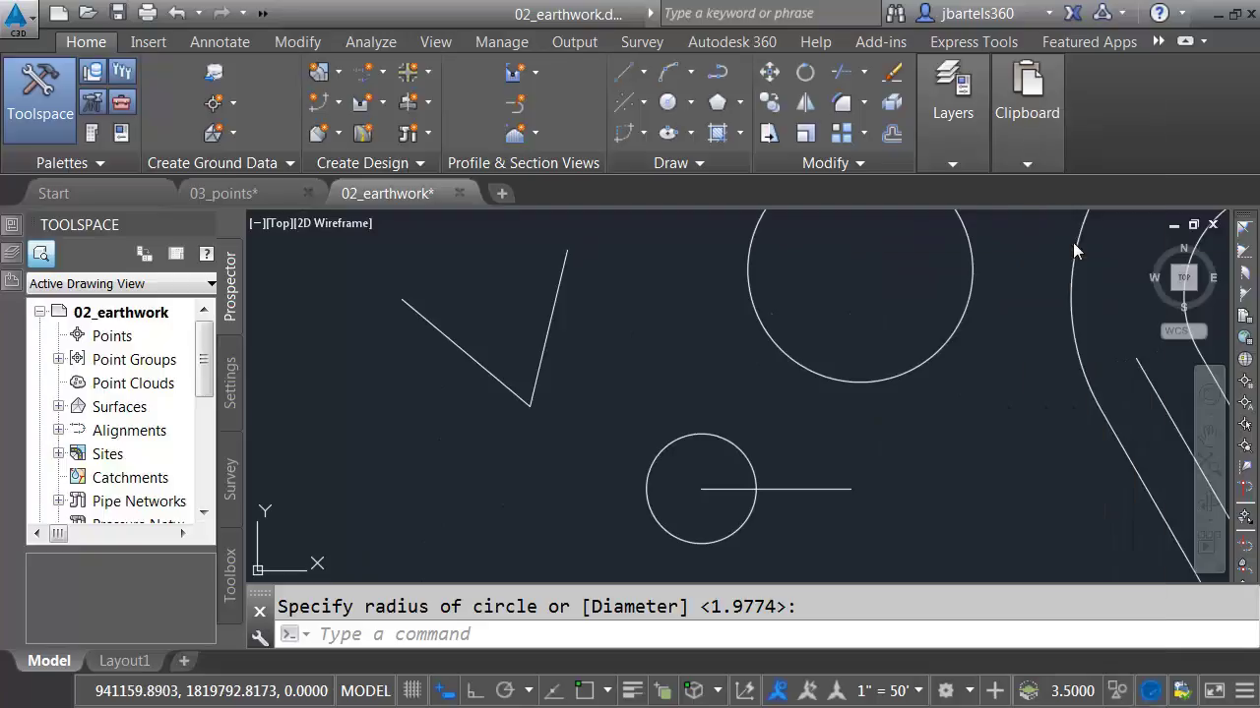
Select the short horizontal line for copying.
{"action": "left_click", "coordinate": [770, 102]}
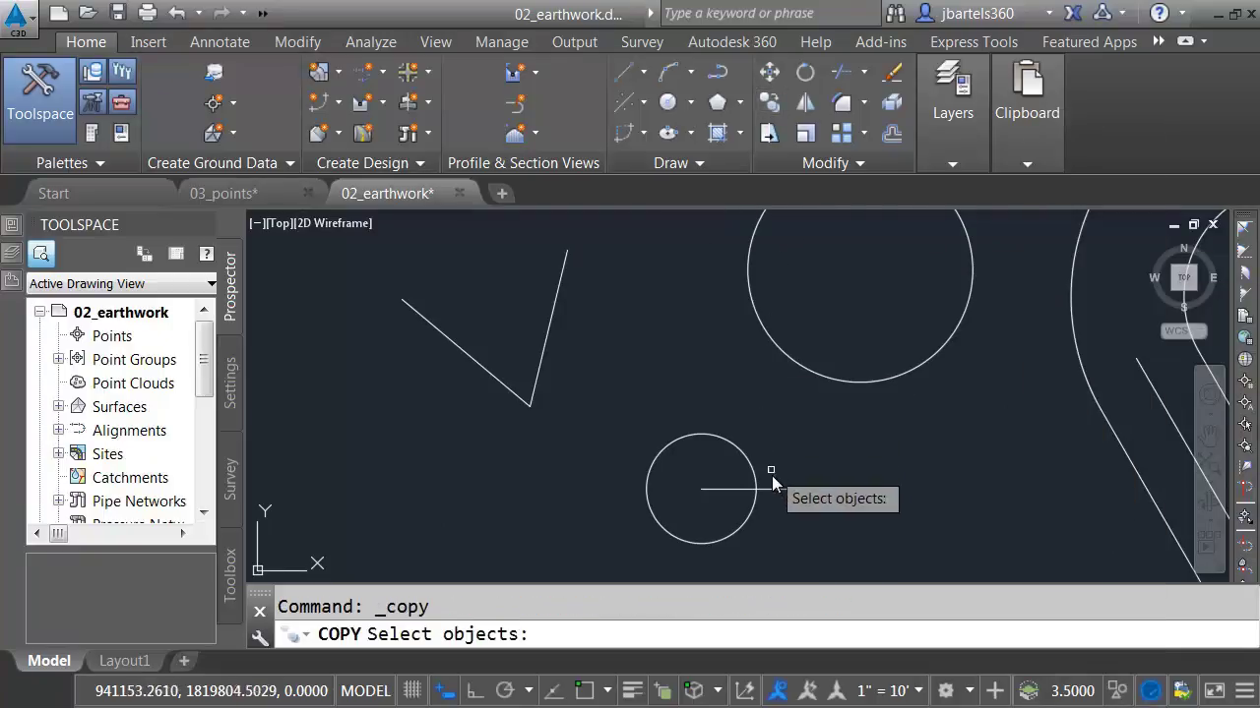
{"action": "left_click", "coordinate": [772, 480]}
{"action": "left_click", "coordinate": [770, 513]}
{"action": "key", "text": "Return"}
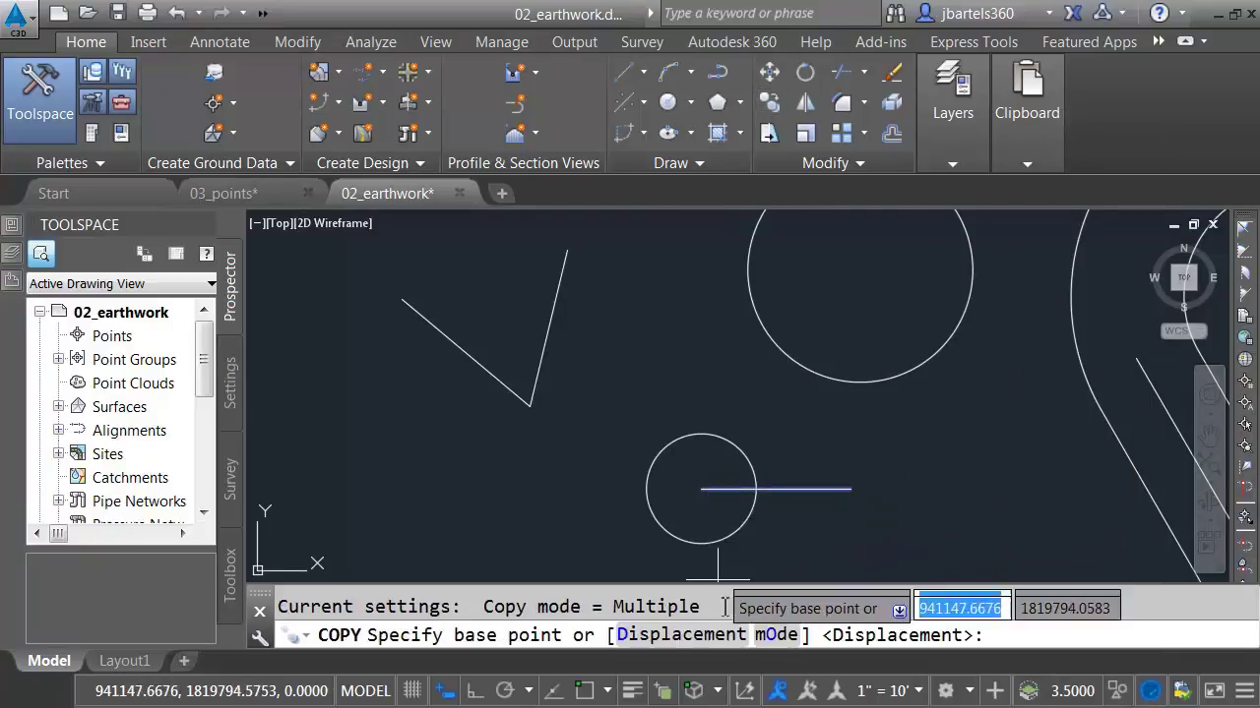
Enable Endpoint snapping in the Object Snap settings.
{"action": "left_click", "coordinate": [608, 687]}
{"action": "left_click", "coordinate": [655, 665]}
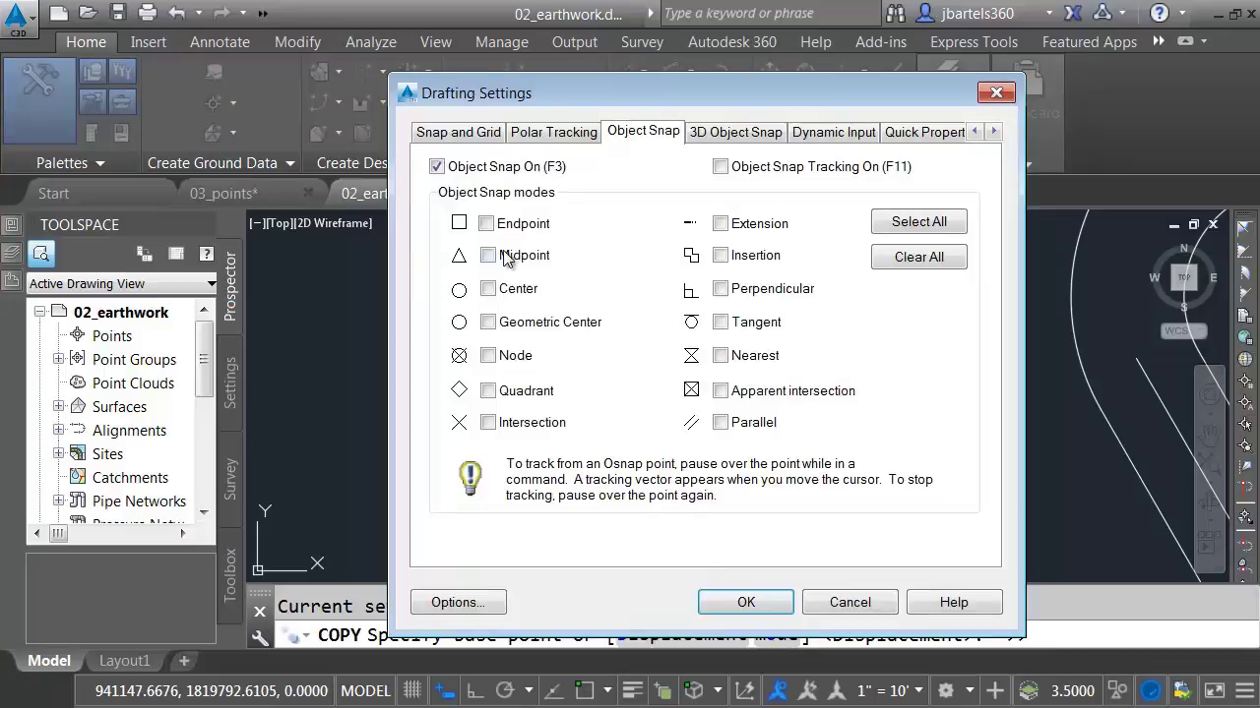
{"action": "left_click", "coordinate": [486, 224]}
{"action": "left_click", "coordinate": [746, 602]}
Place the copied line at the original's right end, then window-select and deselect the shapes.
{"action": "left_click", "coordinate": [701, 490]}
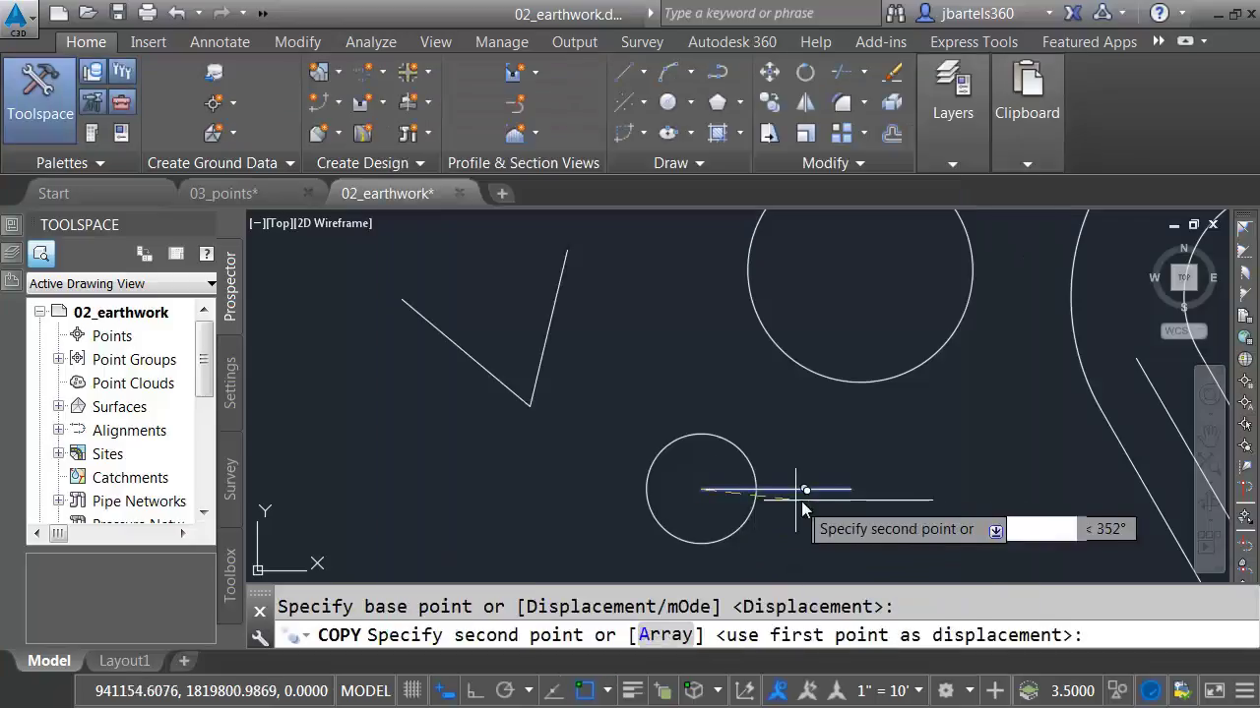
{"action": "left_click", "coordinate": [845, 502]}
{"action": "key", "text": "Escape"}
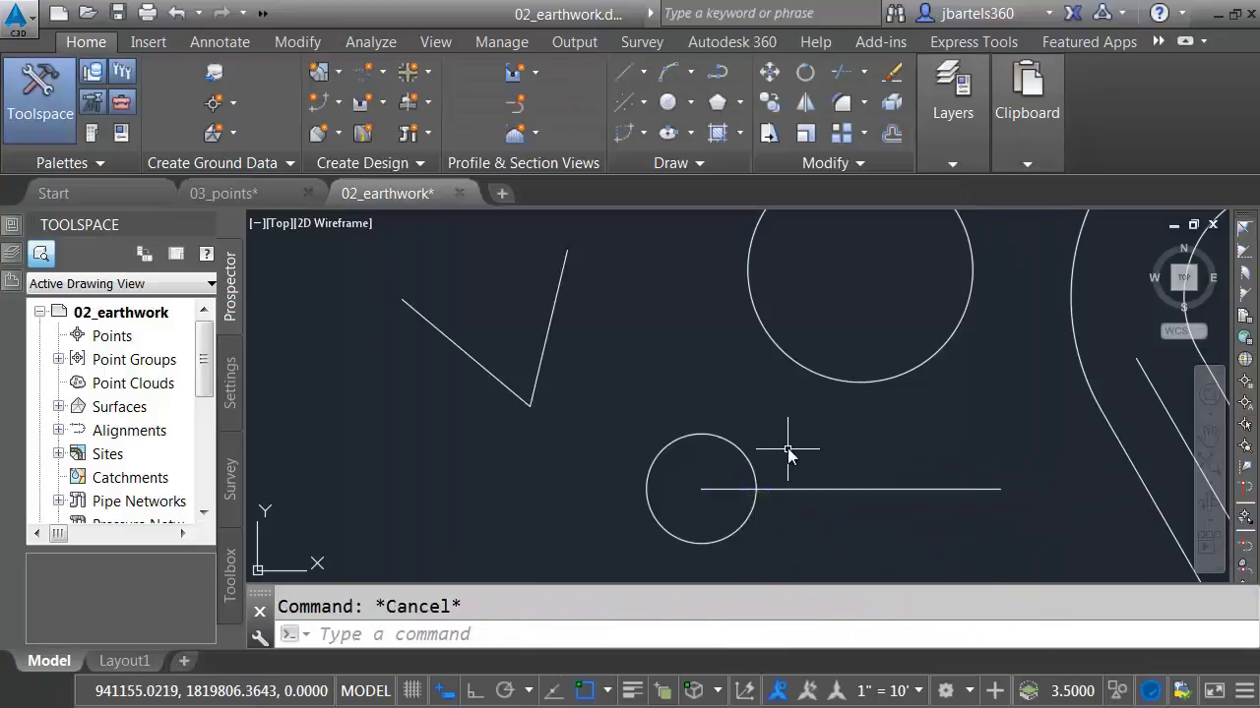
{"action": "left_click", "coordinate": [787, 443]}
{"action": "left_click", "coordinate": [707, 522]}
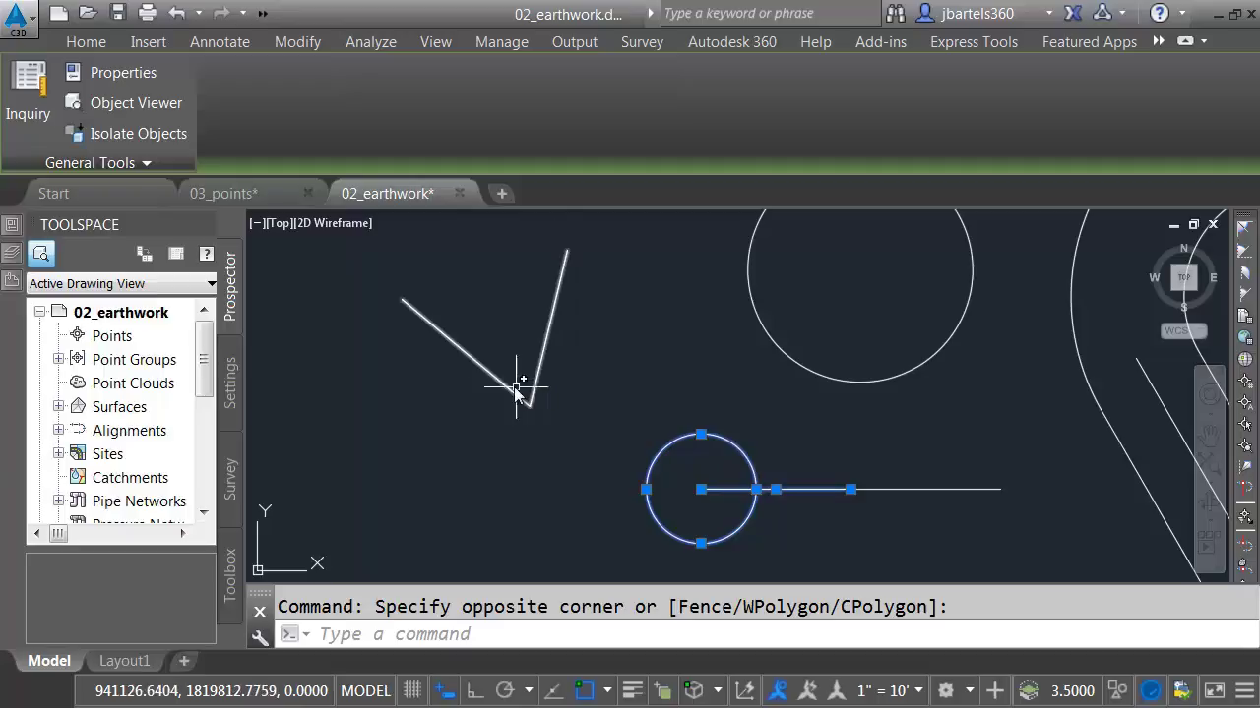
{"action": "key", "text": "Escape"}
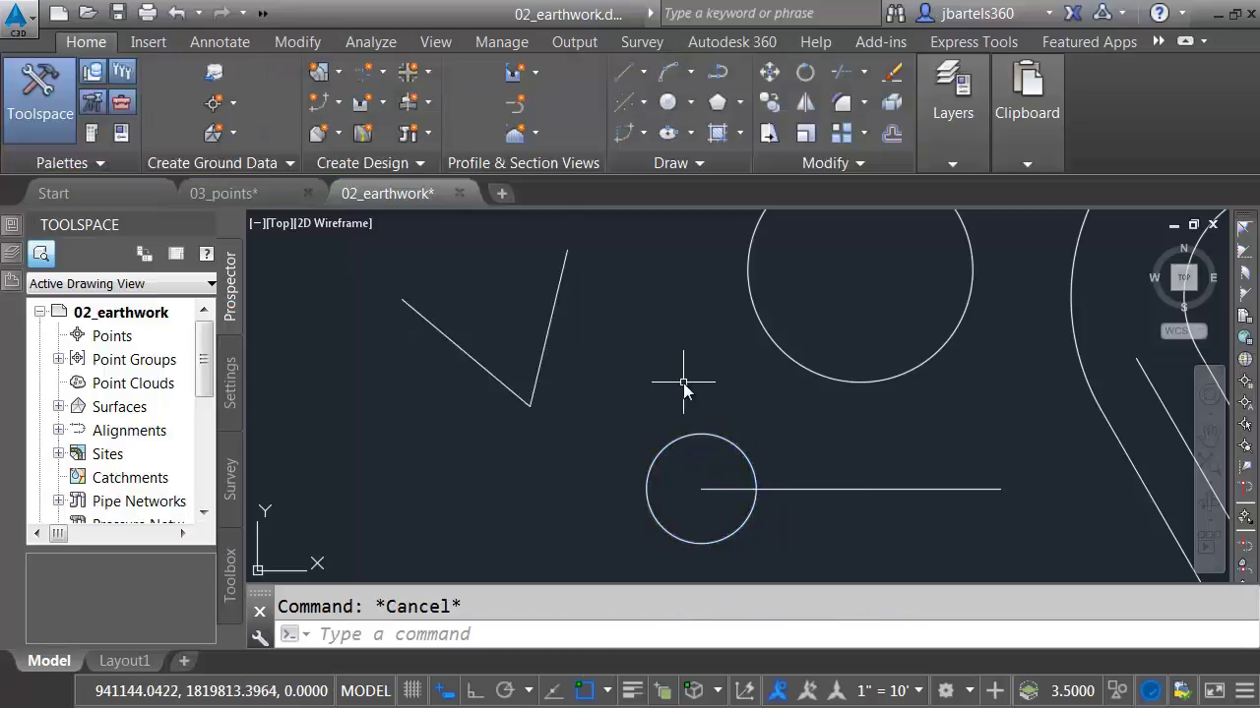
Rotate the small circle and its line, using the circle's centre as the base point.
{"action": "left_click", "coordinate": [807, 75]}
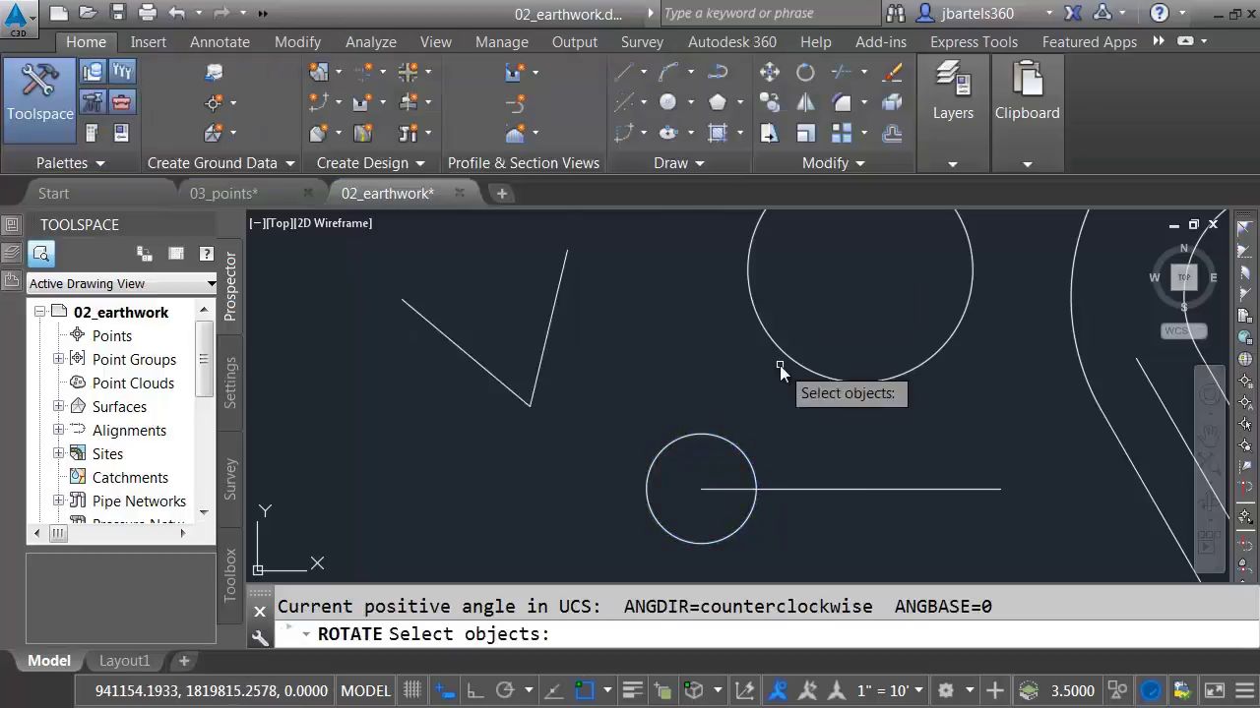
{"action": "left_click", "coordinate": [782, 434]}
{"action": "left_click", "coordinate": [700, 517]}
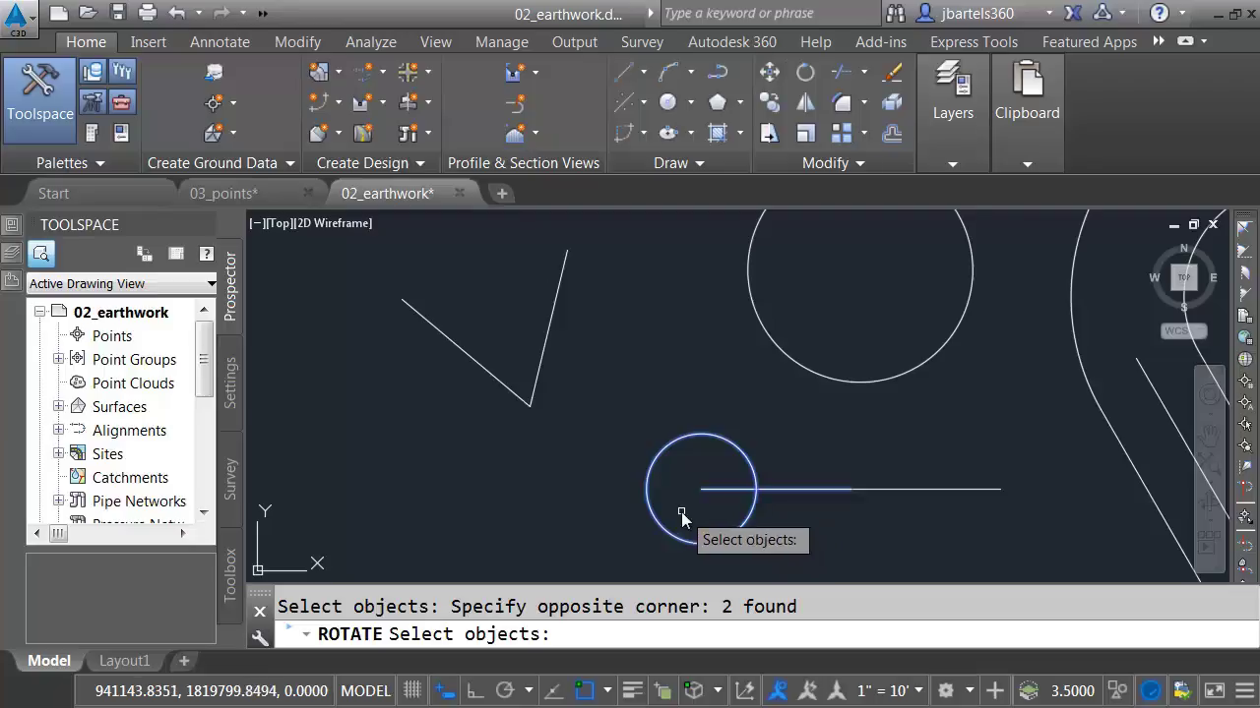
{"action": "key", "text": "Return"}
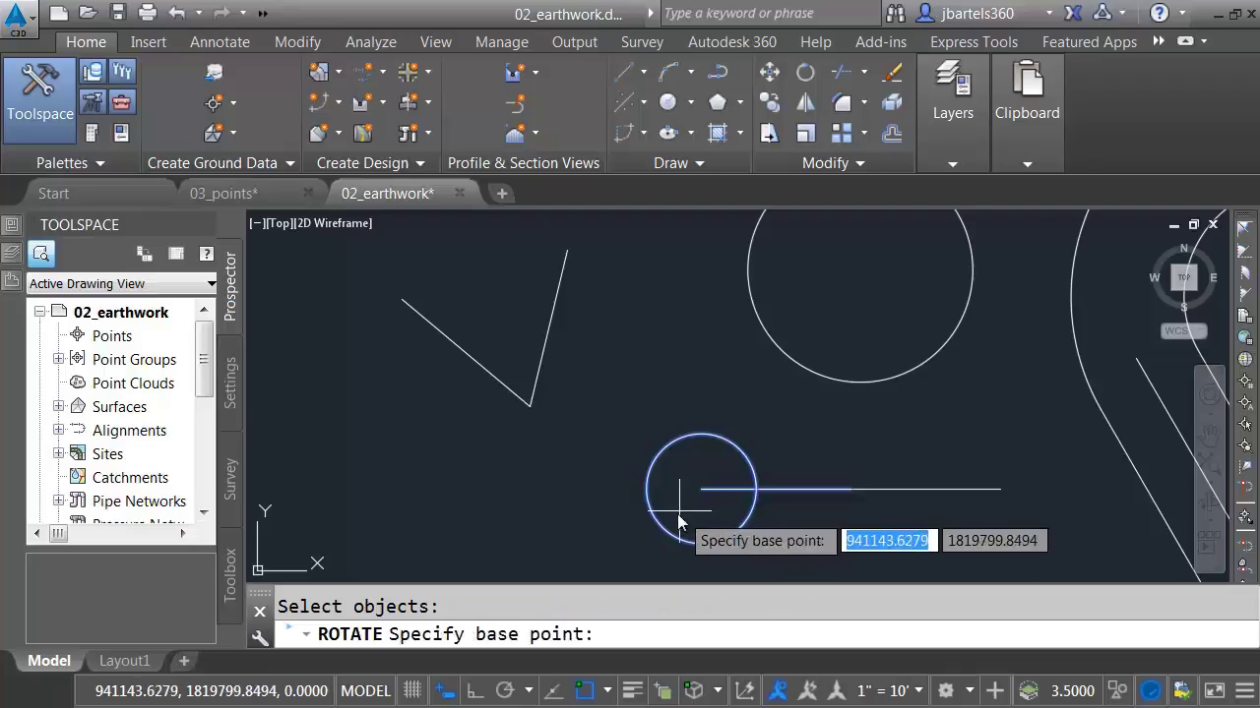
{"action": "right_click", "coordinate": [677, 533], "text": "shift"}
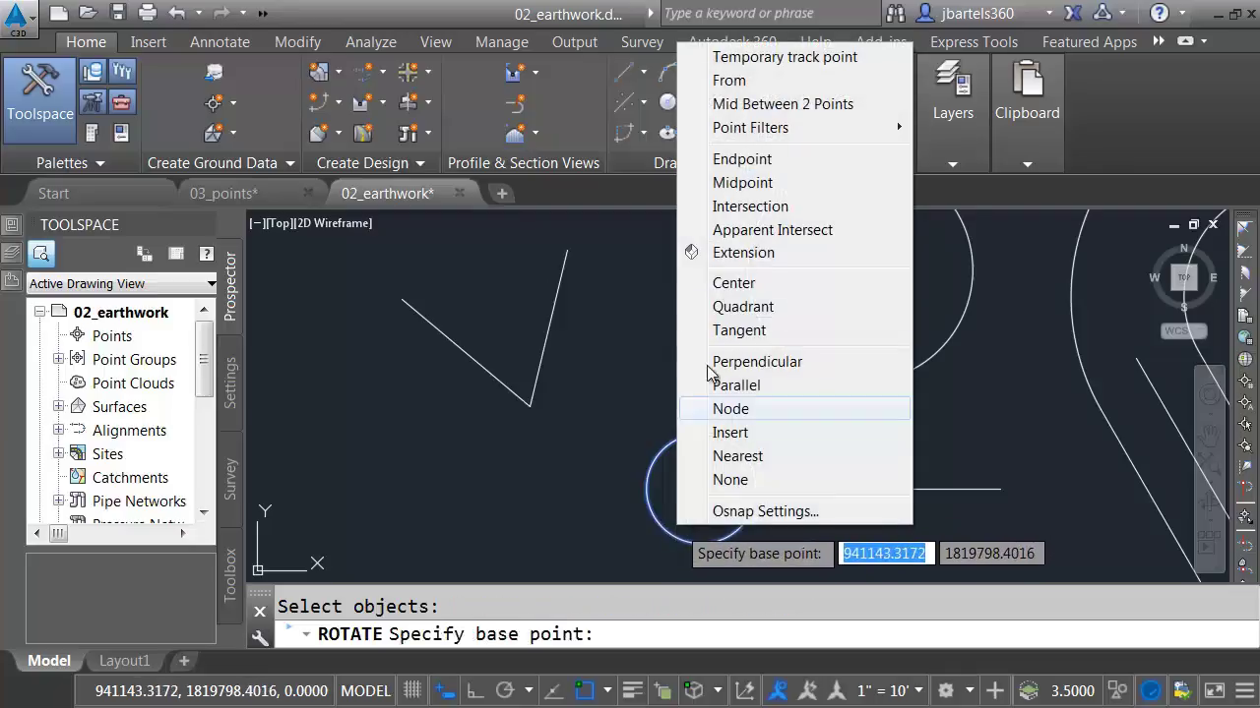
{"action": "left_click", "coordinate": [729, 282]}
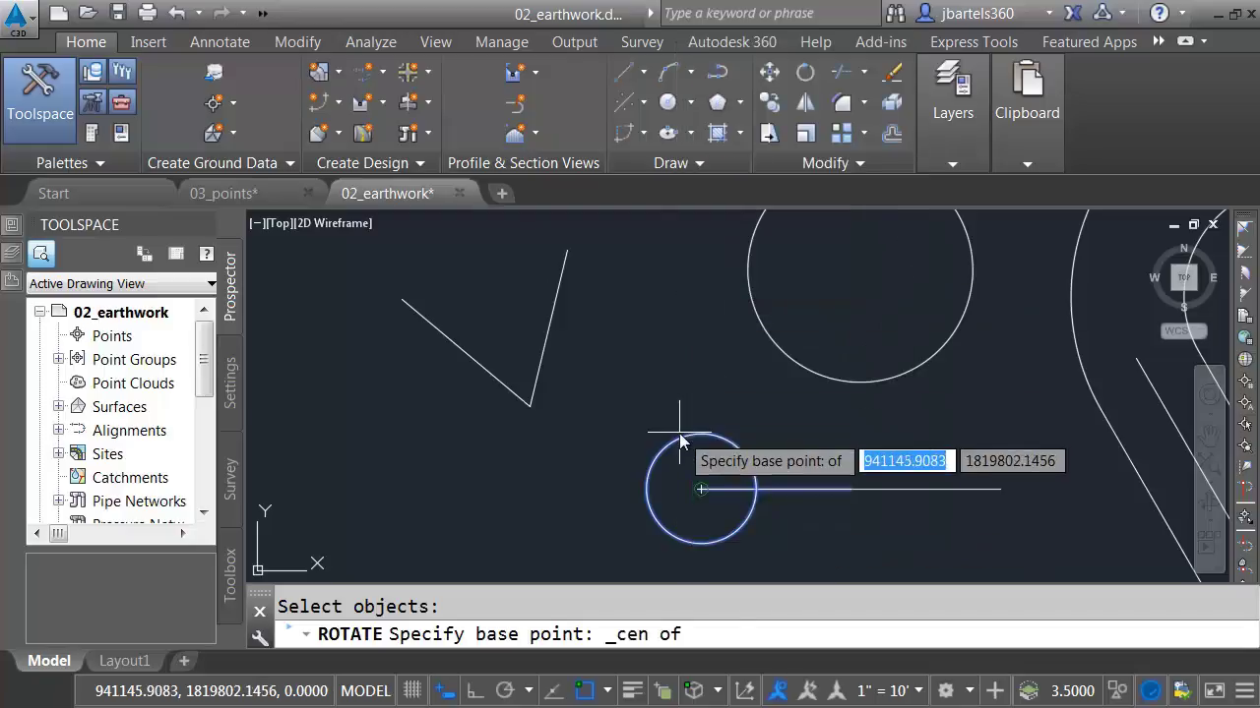
{"action": "left_click", "coordinate": [684, 435]}
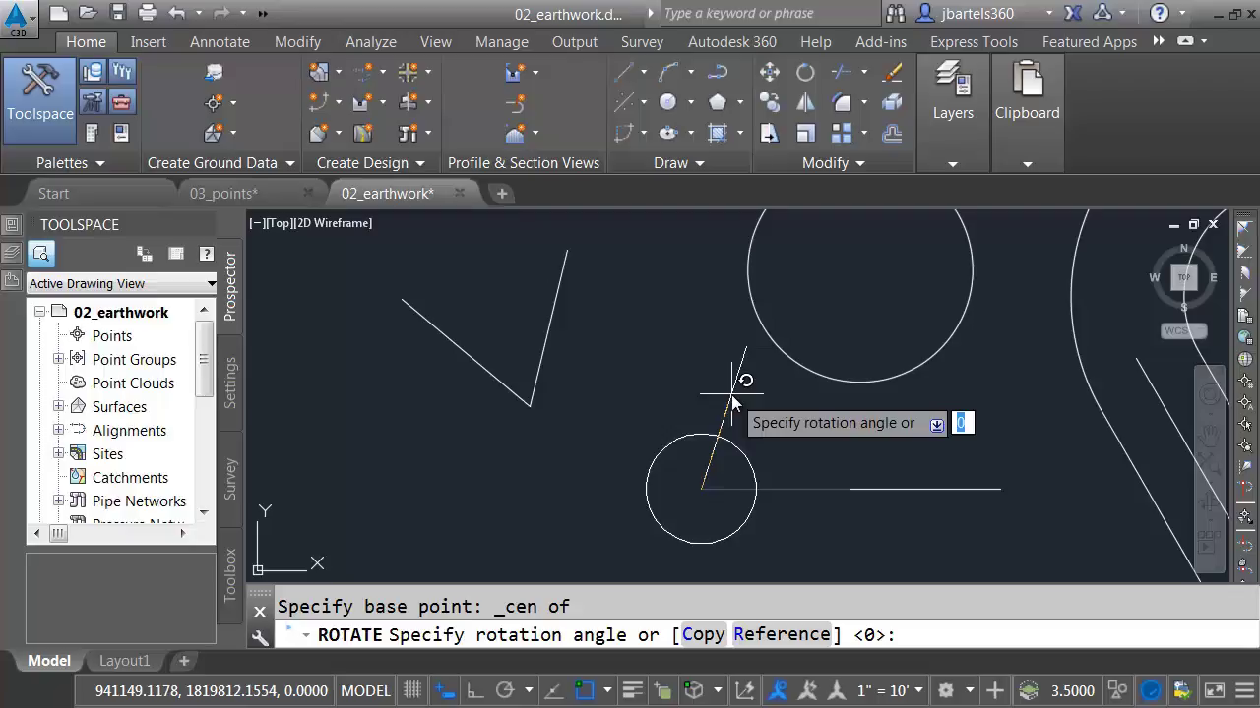
Enter the rotation angle with 'cal ang(end,end,end) from the V's vertex and endpoints, giving 63.54°.
{"action": "type", "text": "'cal"}
{"action": "key", "text": "Return"}
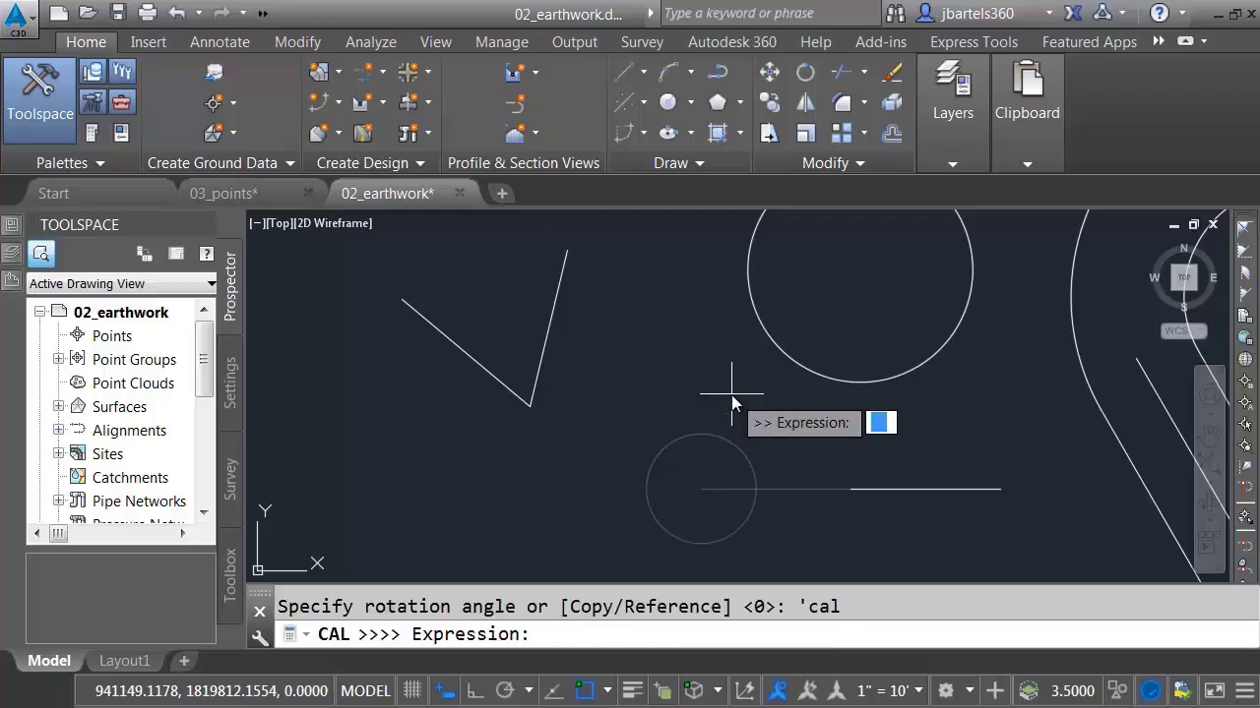
{"action": "type", "text": "ang(en"}
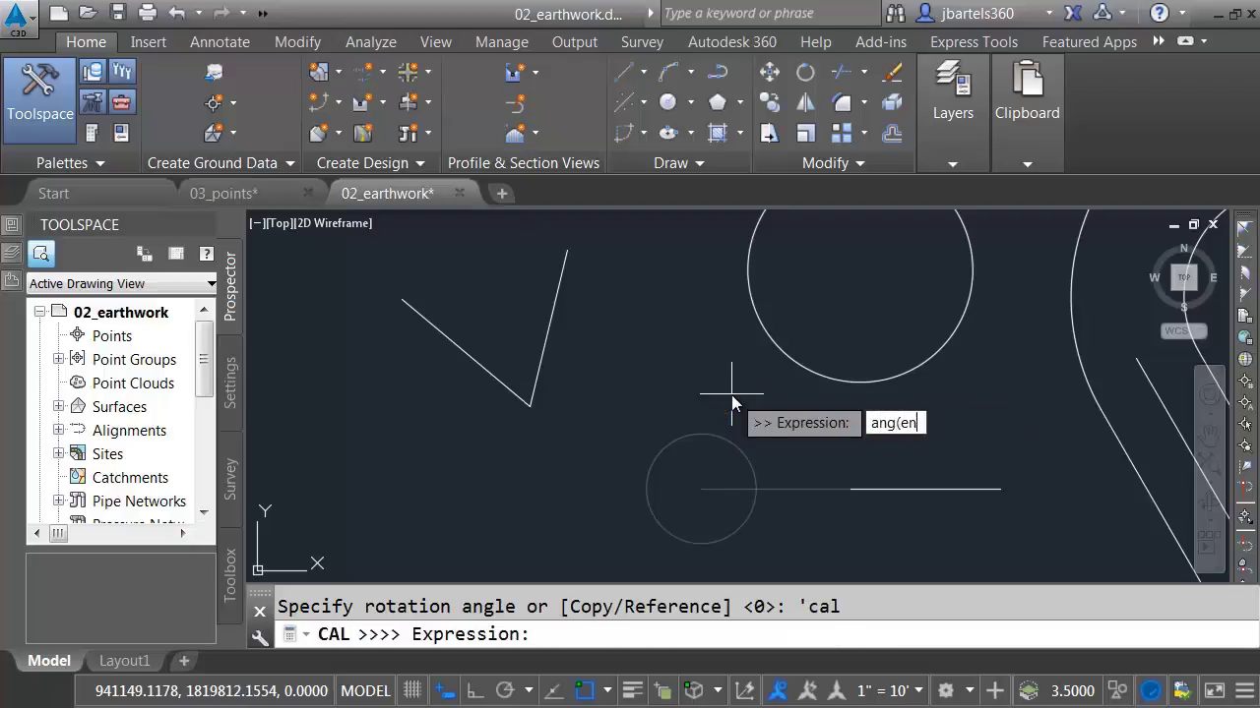
{"action": "type", "text": "d,end"}
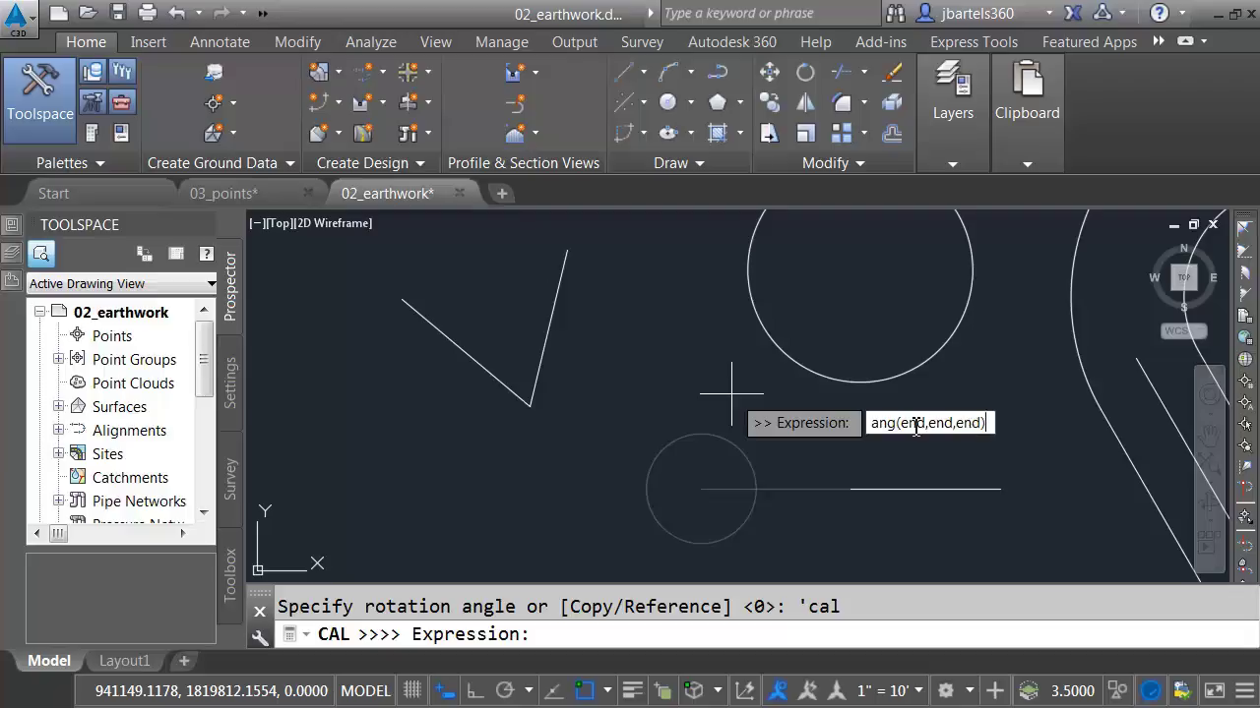
{"action": "type", "text": ",end)"}
{"action": "key", "text": "Return"}
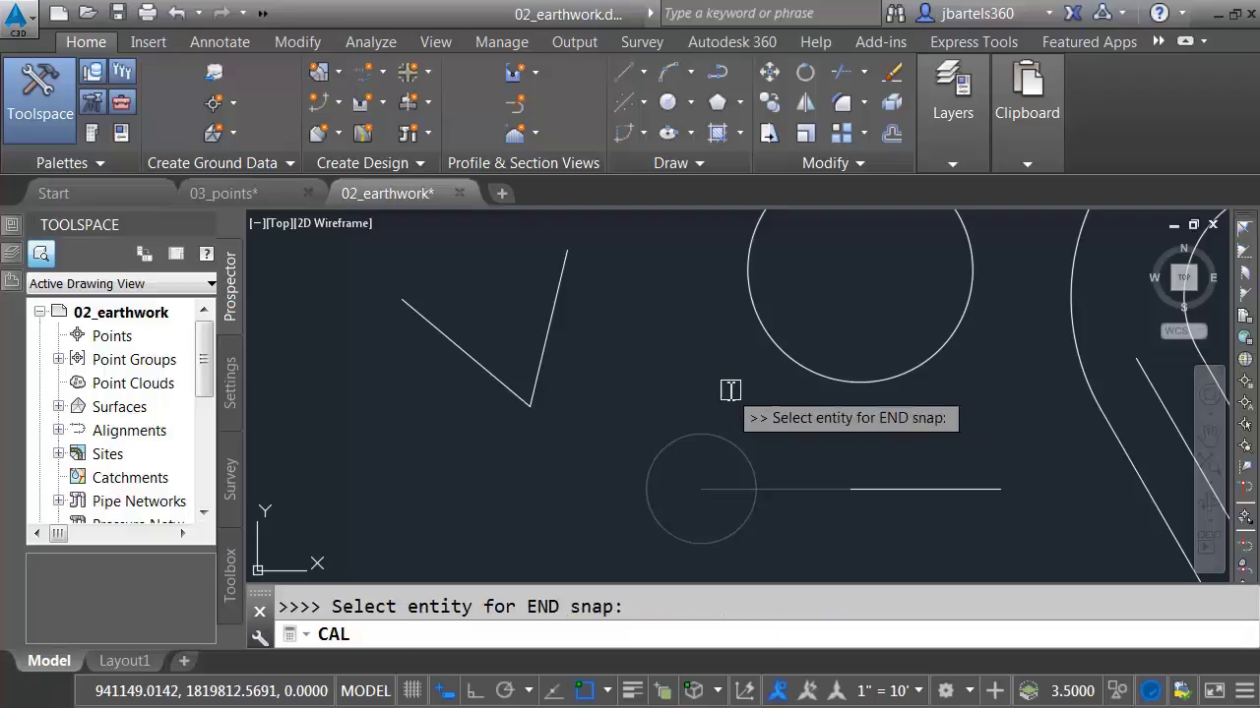
{"action": "left_click", "coordinate": [527, 406]}
{"action": "left_click", "coordinate": [571, 263]}
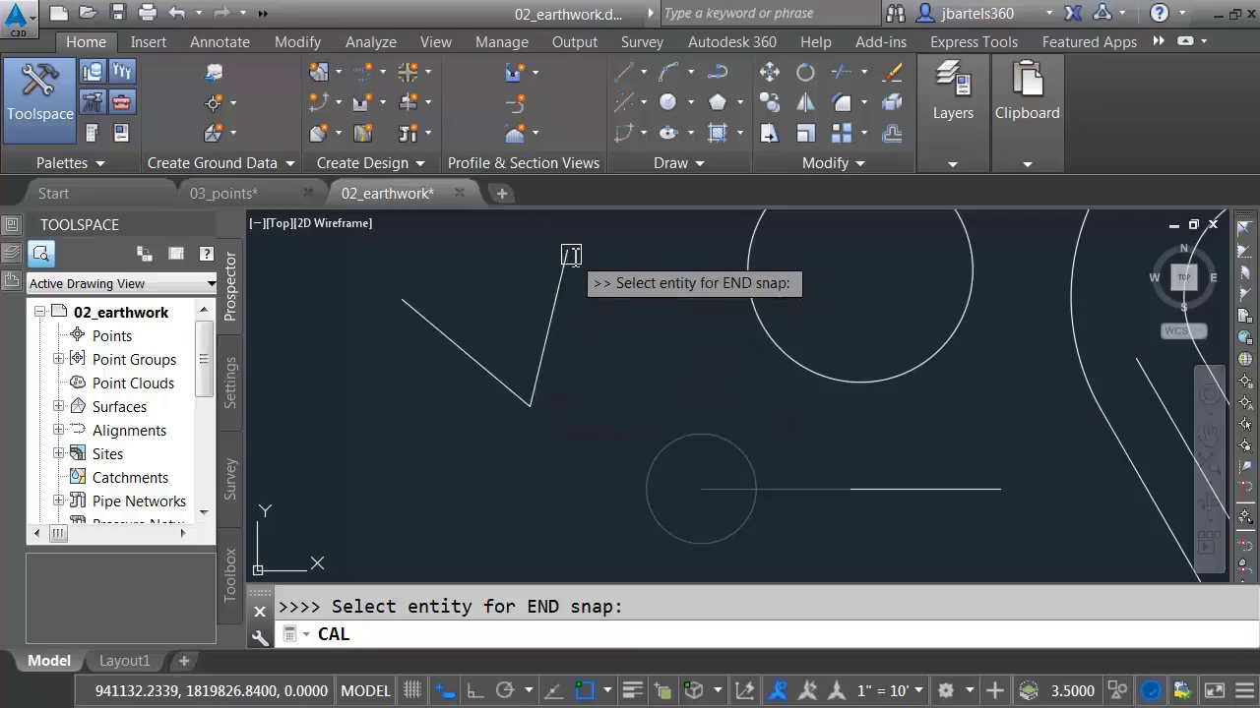
{"action": "left_click", "coordinate": [410, 300]}
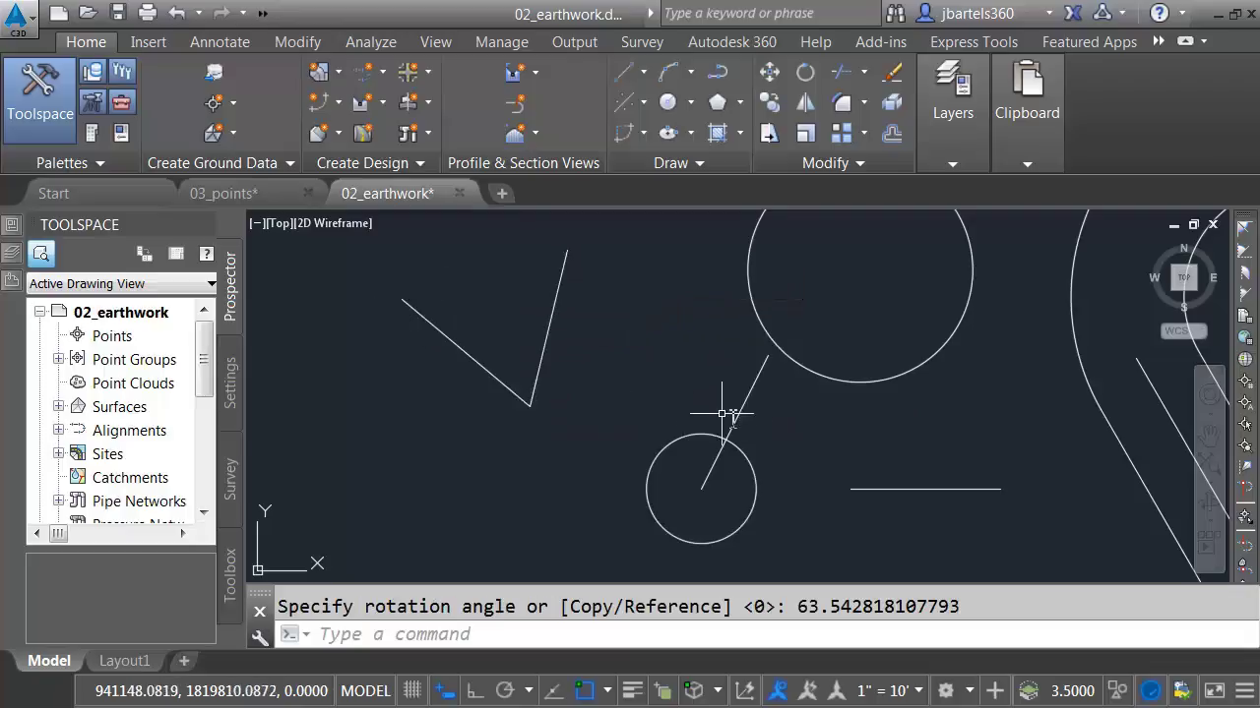
Add a 63.54° angular dimension inside the V.
{"action": "left_click", "coordinate": [220, 43]}
{"action": "left_click", "coordinate": [551, 79]}
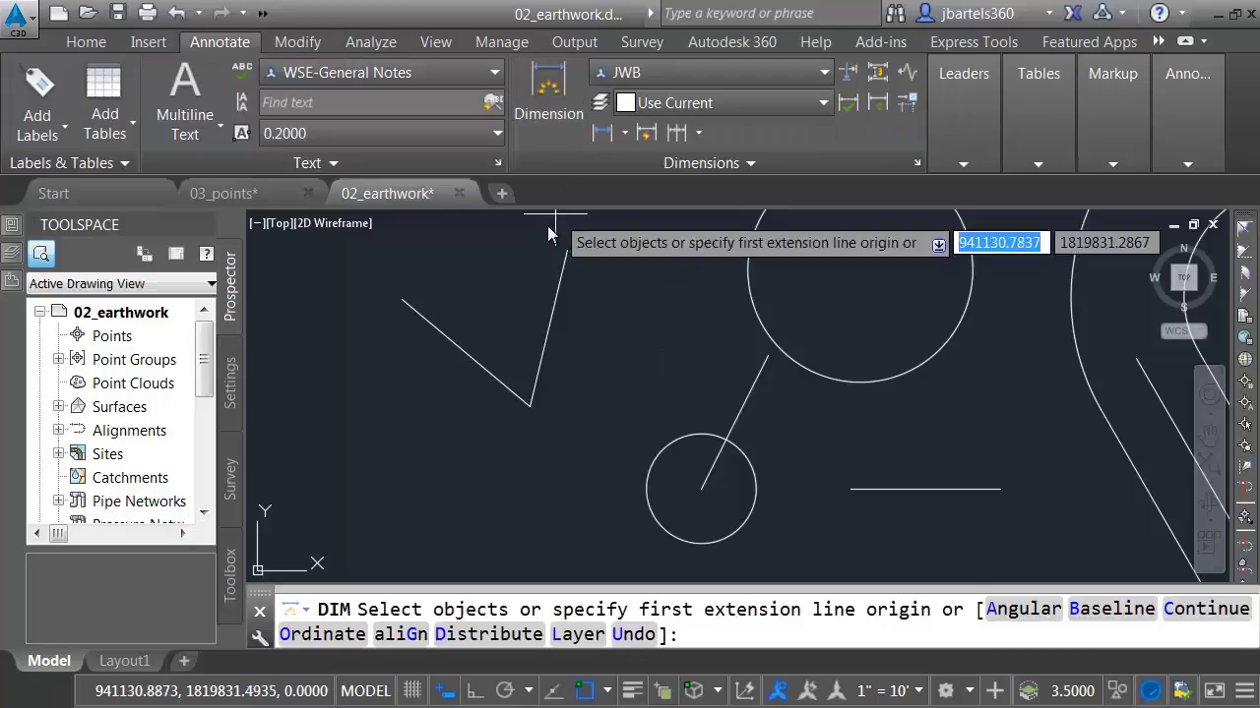
{"action": "left_click", "coordinate": [552, 315]}
{"action": "left_click", "coordinate": [464, 351]}
{"action": "left_click", "coordinate": [547, 324]}
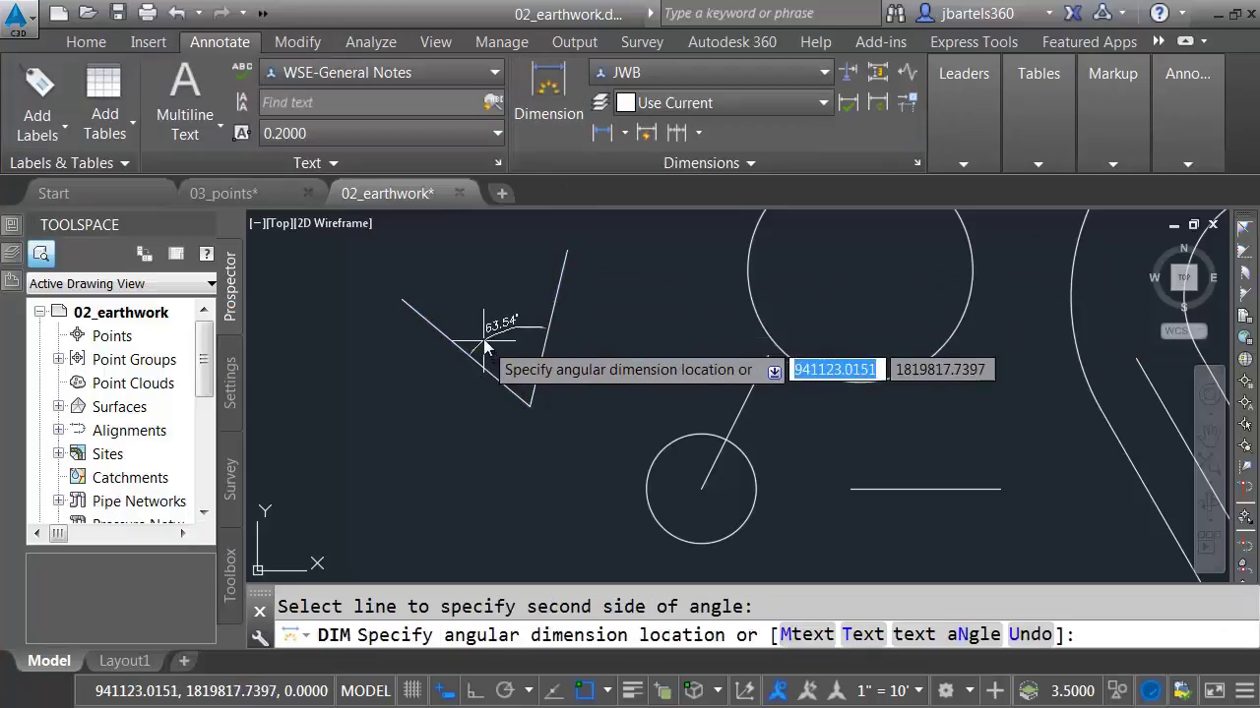
{"action": "left_click", "coordinate": [509, 332]}
{"action": "key", "text": "Escape"}
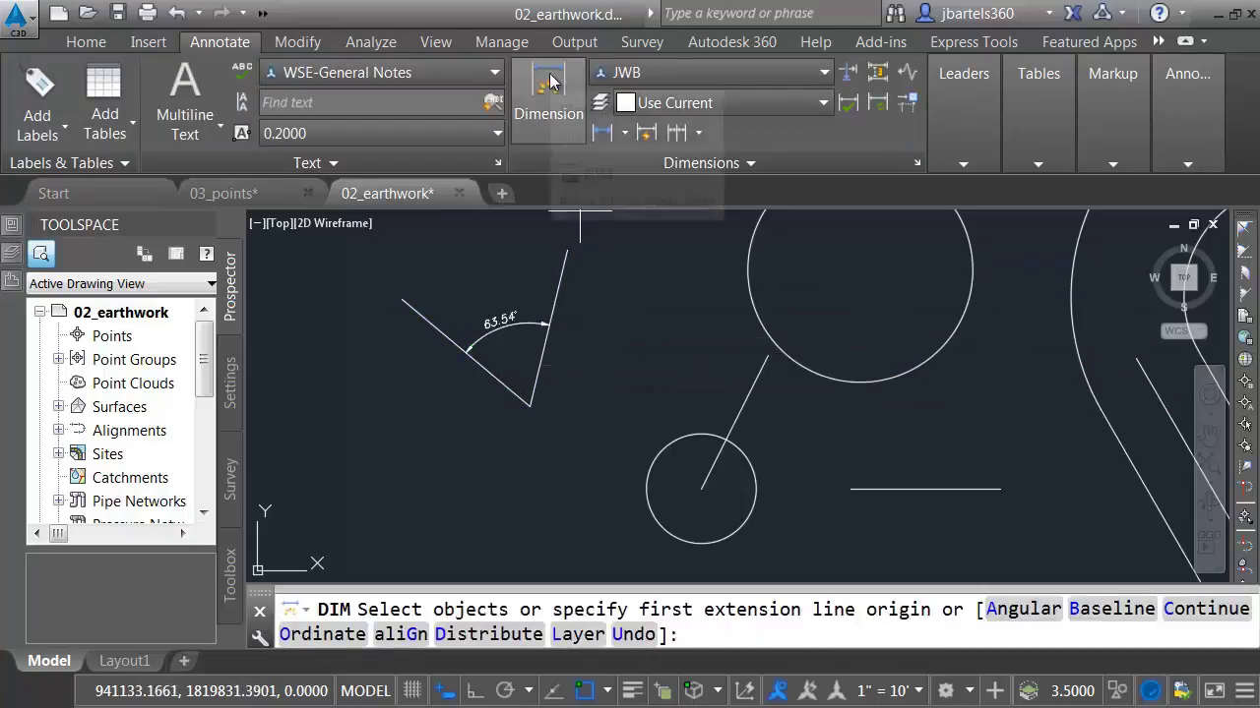
Dimension the 63.54° angle between the horizontal line and the rotated line.
{"action": "left_click", "coordinate": [906, 490]}
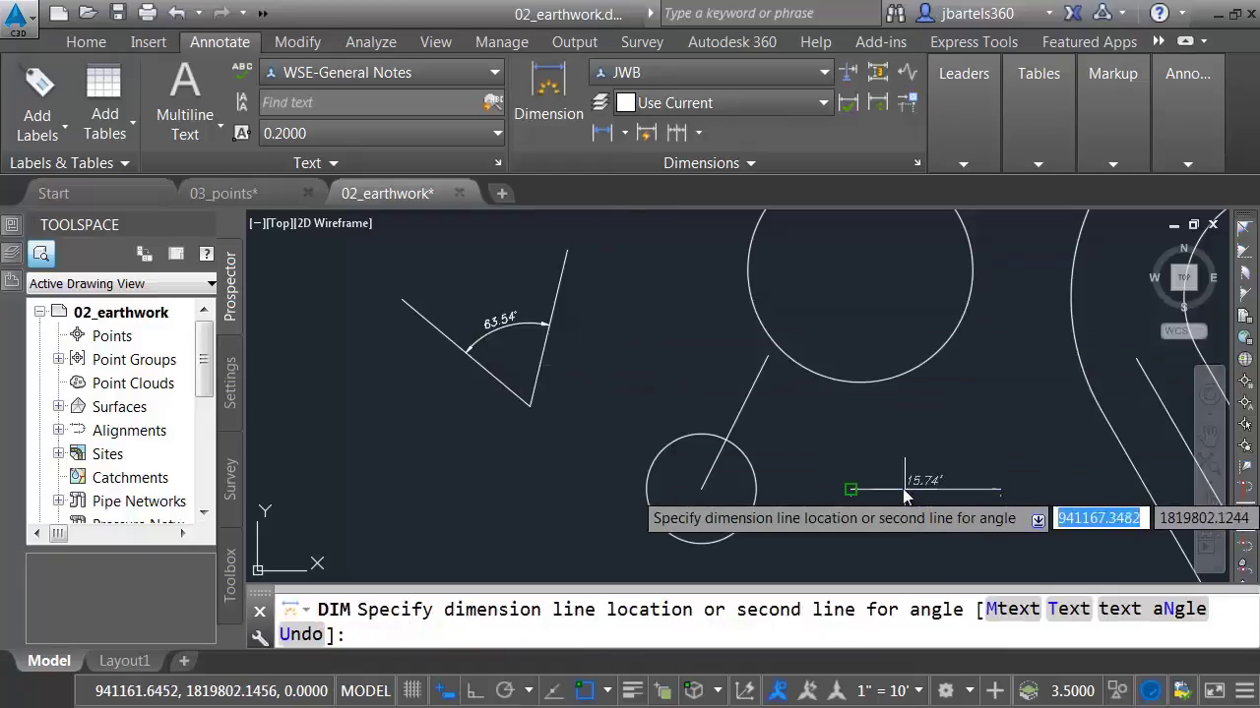
{"action": "left_click", "coordinate": [738, 421]}
{"action": "left_click", "coordinate": [787, 425]}
{"action": "key", "text": "Escape"}
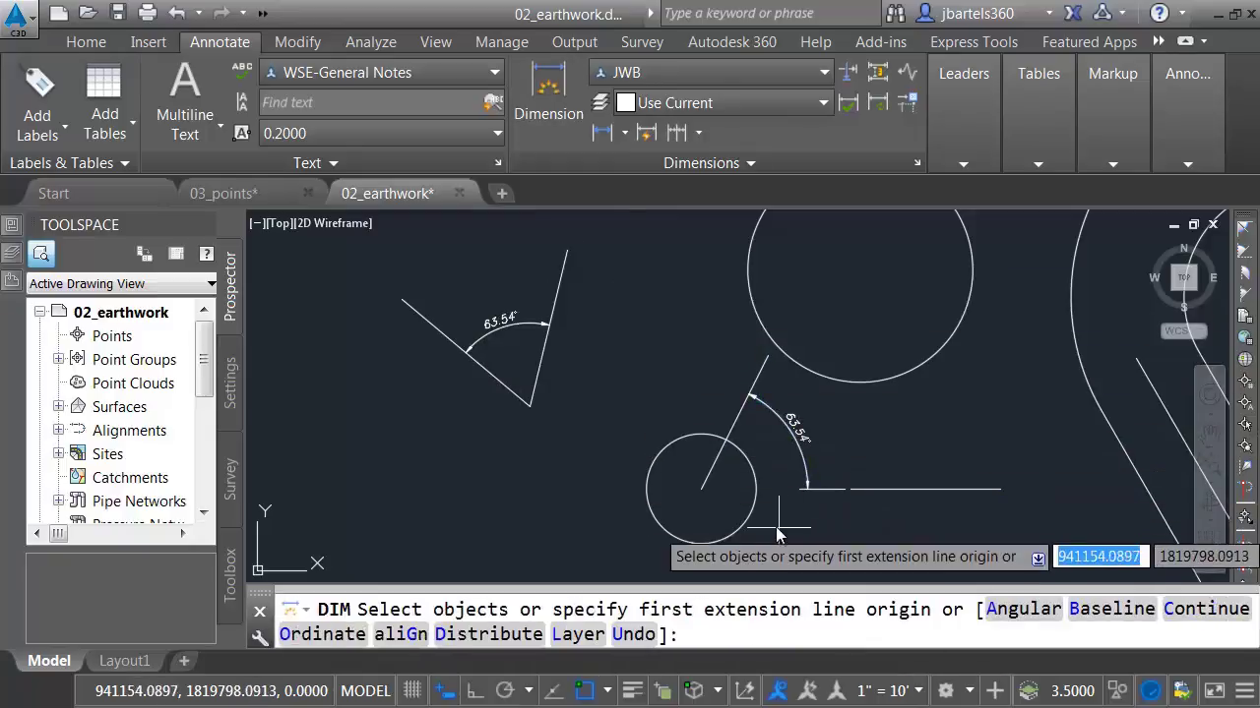
{"action": "key", "text": "Escape"}
{"action": "scroll", "coordinate": [560, 479], "scroll_direction": "down", "scroll_amount": 4}
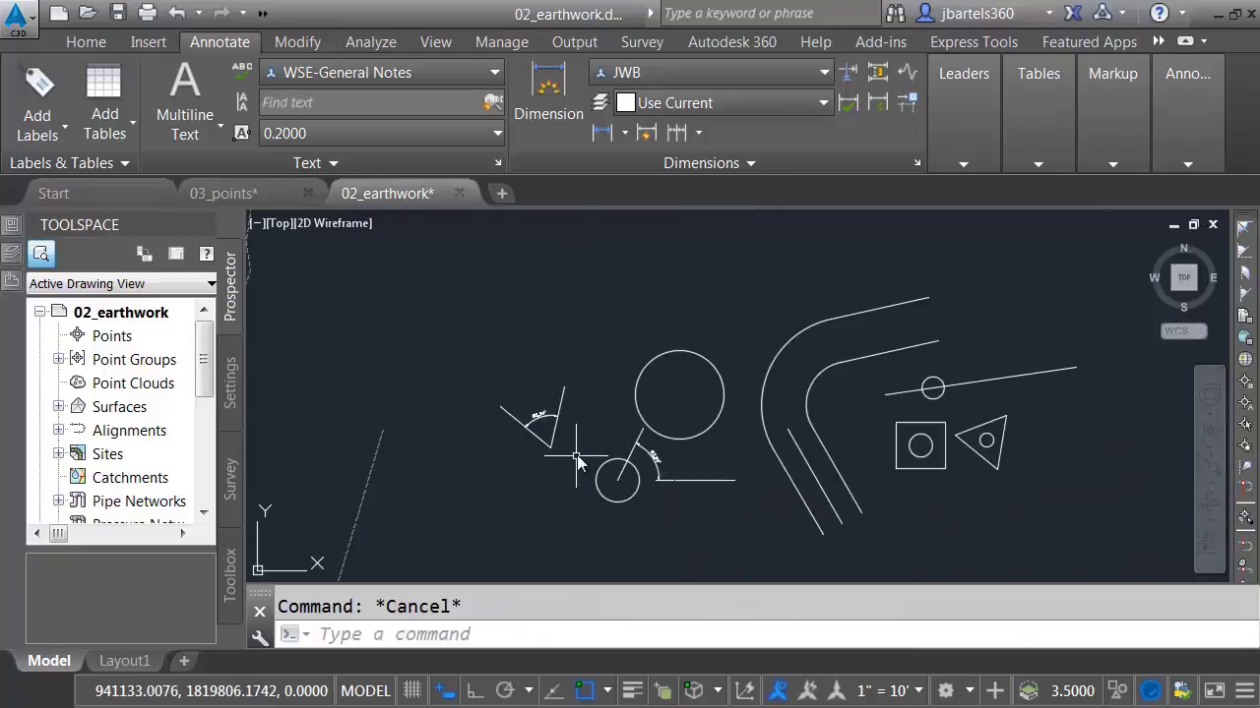
{"action": "middle_click_drag", "start_coordinate": [591, 432], "coordinate": [547, 426]}
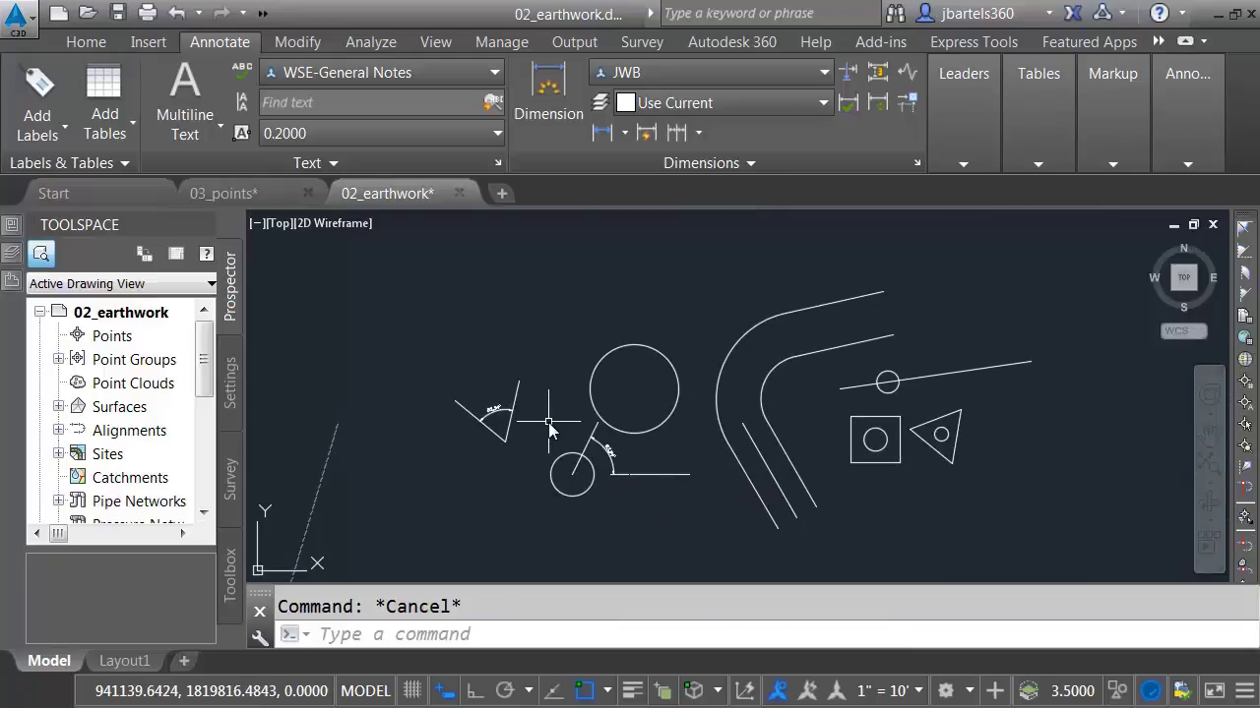
{"action": "key", "text": "ctrl+8"}
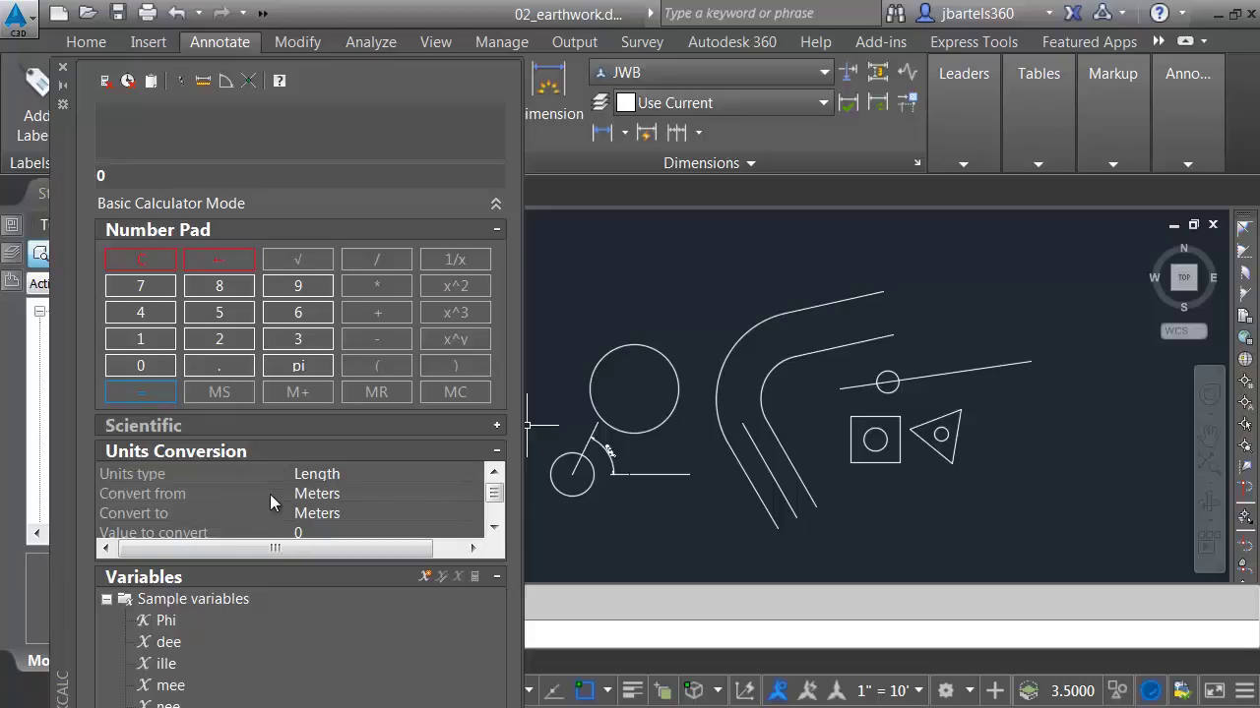
{"action": "left_click", "coordinate": [63, 69]}
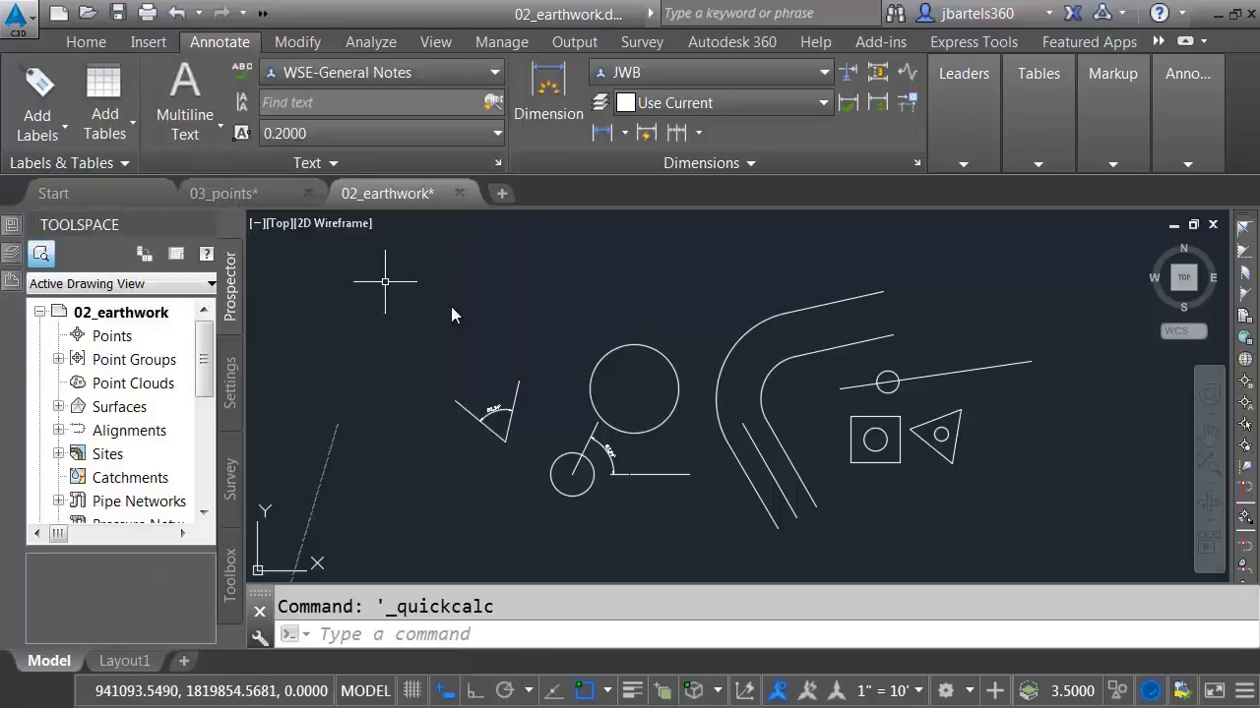
Set the larger circle's radius to 11.8279/3 (3.9426) via the Properties calculator.
{"action": "left_click", "coordinate": [603, 364]}
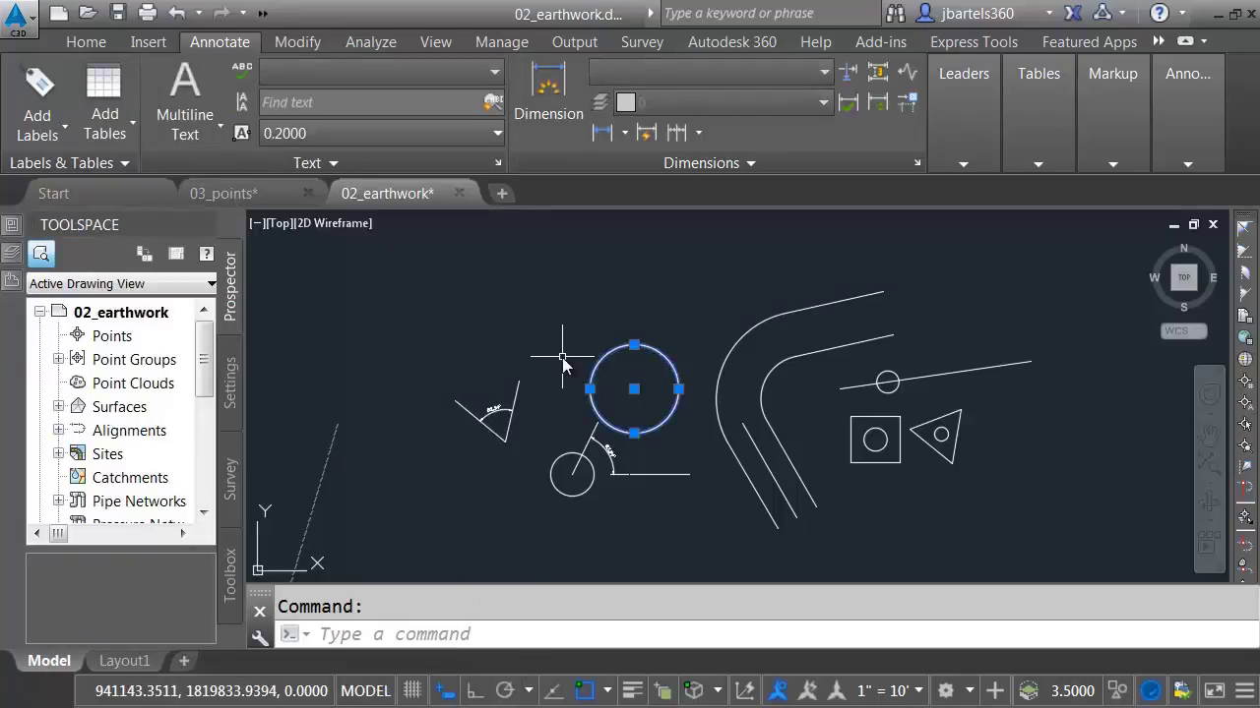
{"action": "mouse_move", "coordinate": [10, 226]}
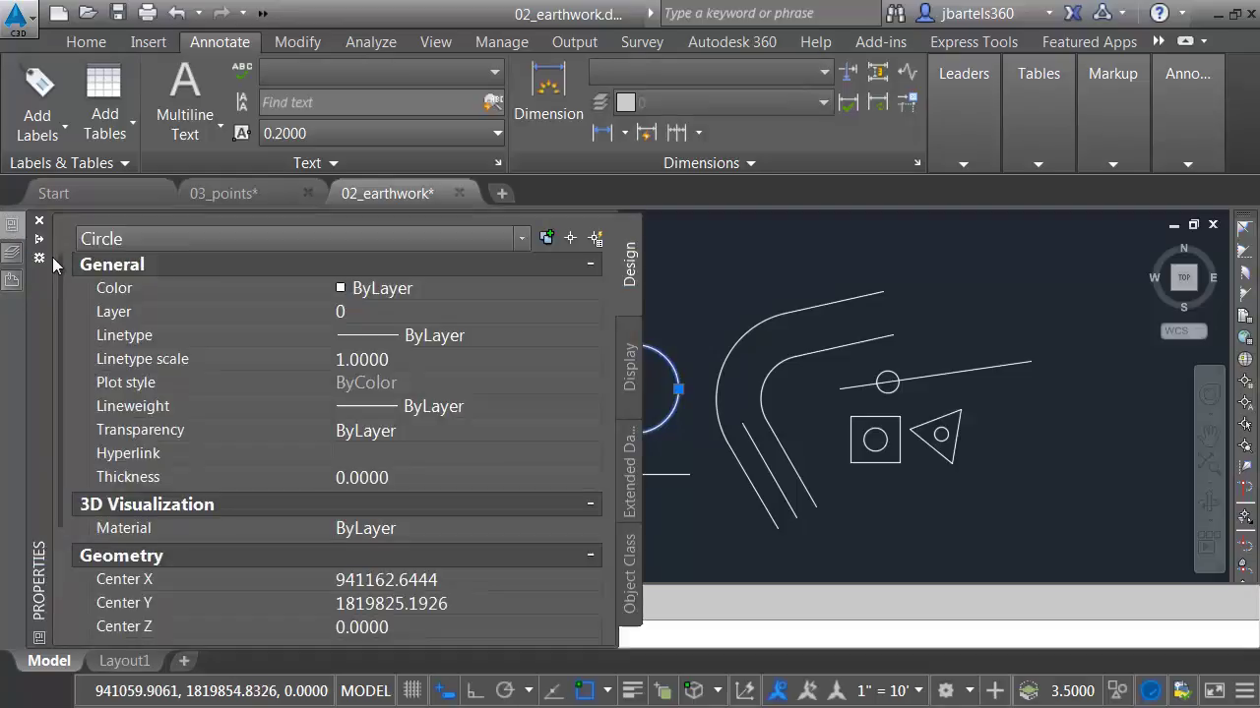
{"action": "scroll", "coordinate": [61, 295], "scroll_direction": "down", "scroll_amount": 5}
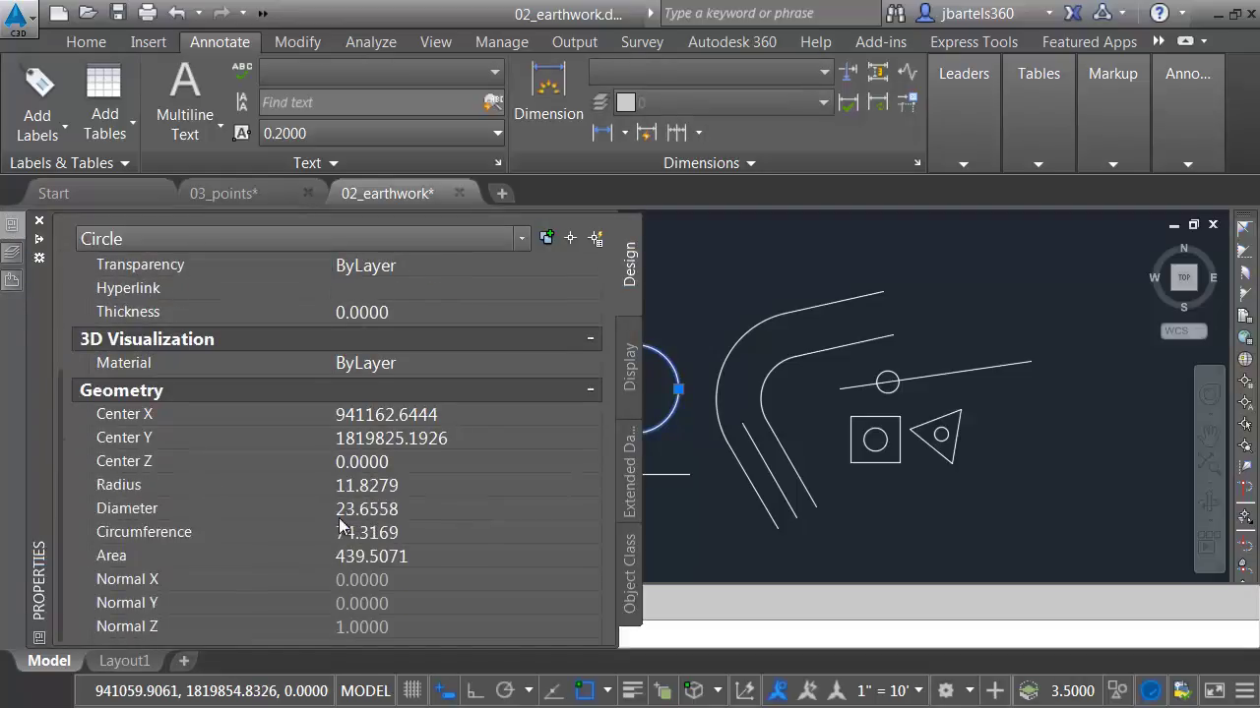
{"action": "left_click", "coordinate": [423, 485]}
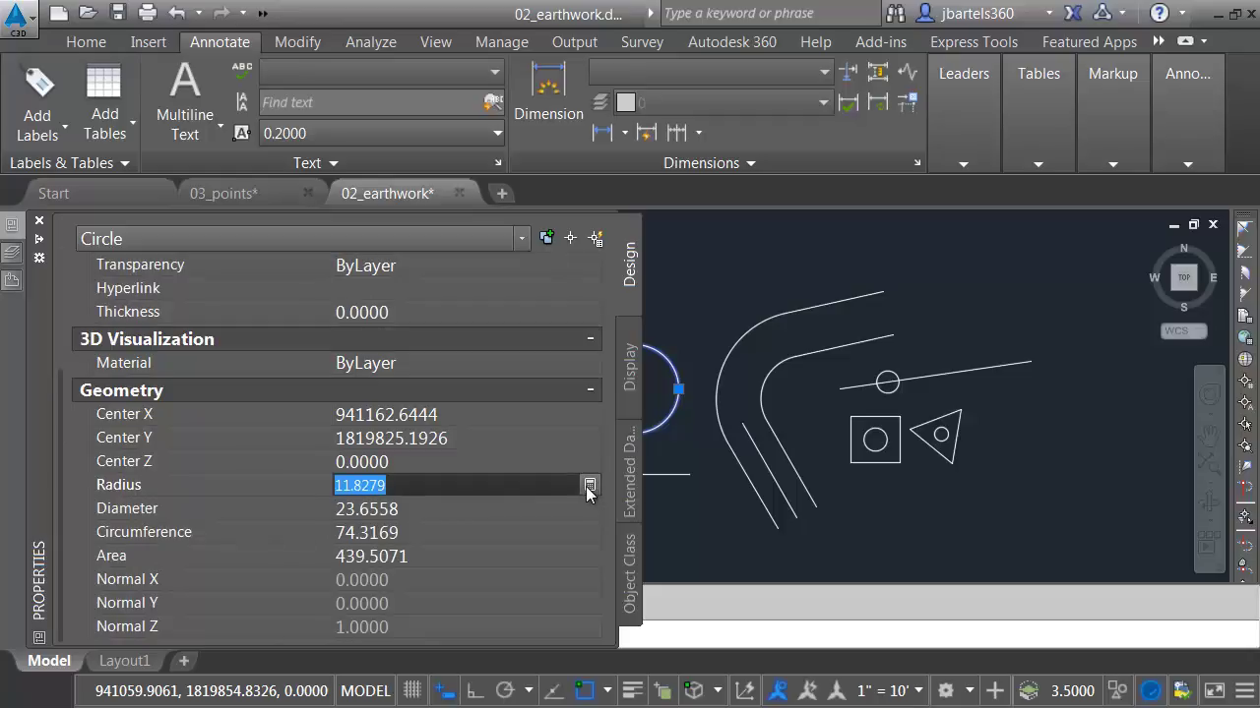
{"action": "left_click", "coordinate": [587, 485]}
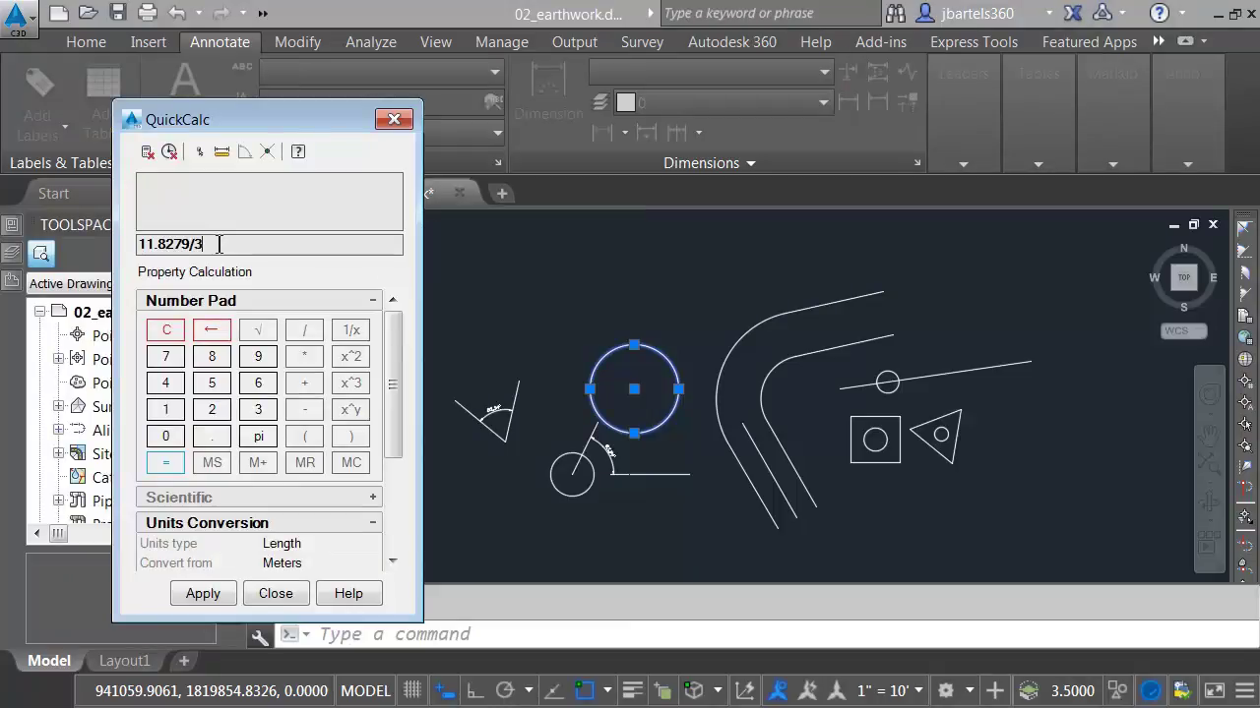
{"action": "key", "text": "Return"}
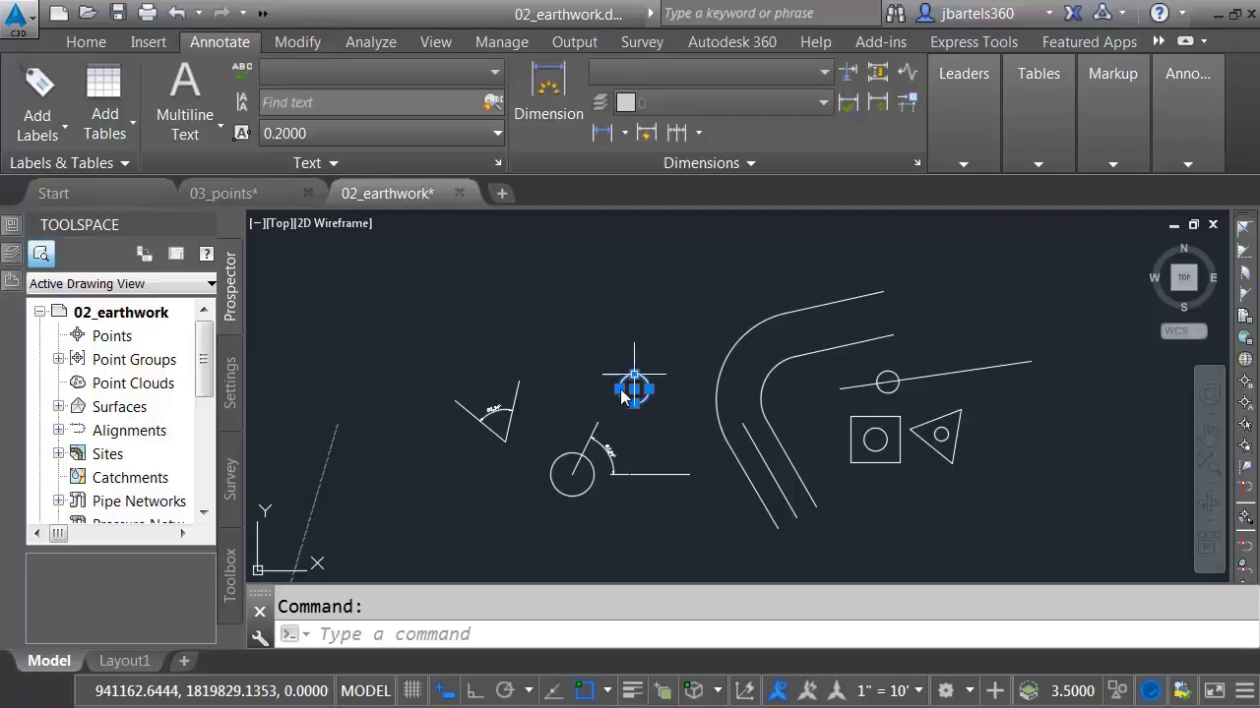
{"action": "key", "text": "Escape"}
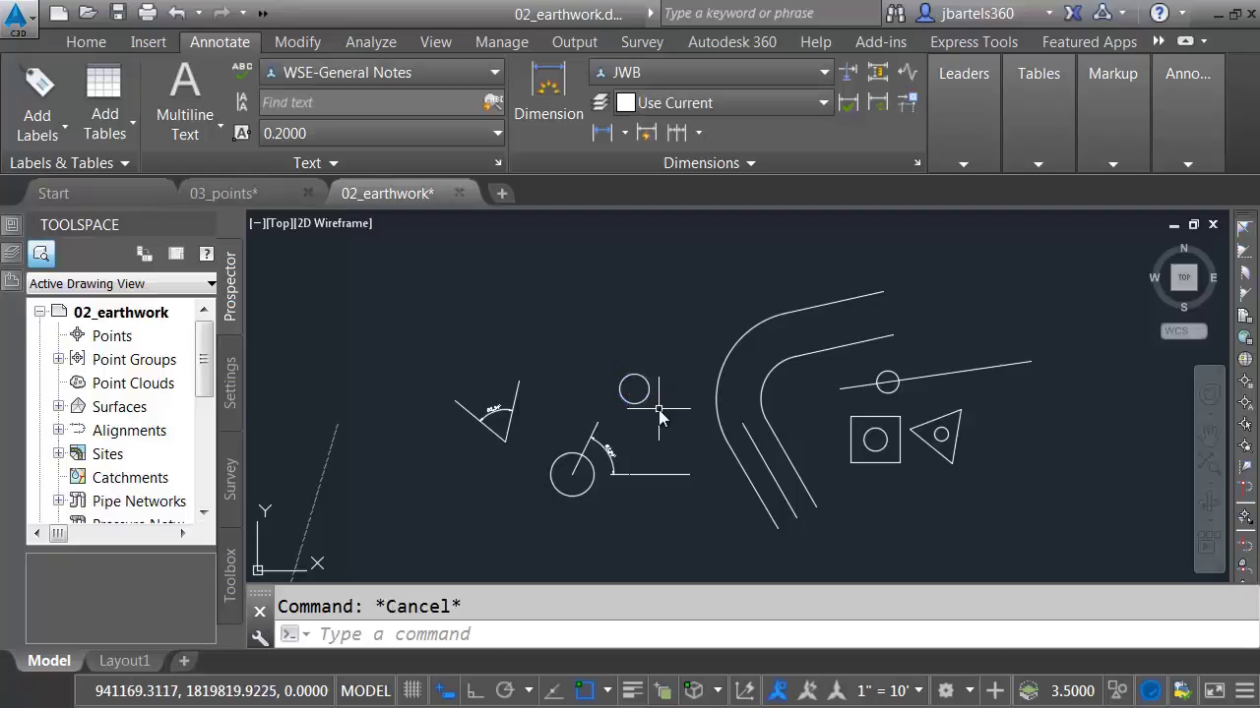
{"action": "type", "text": "RP"}
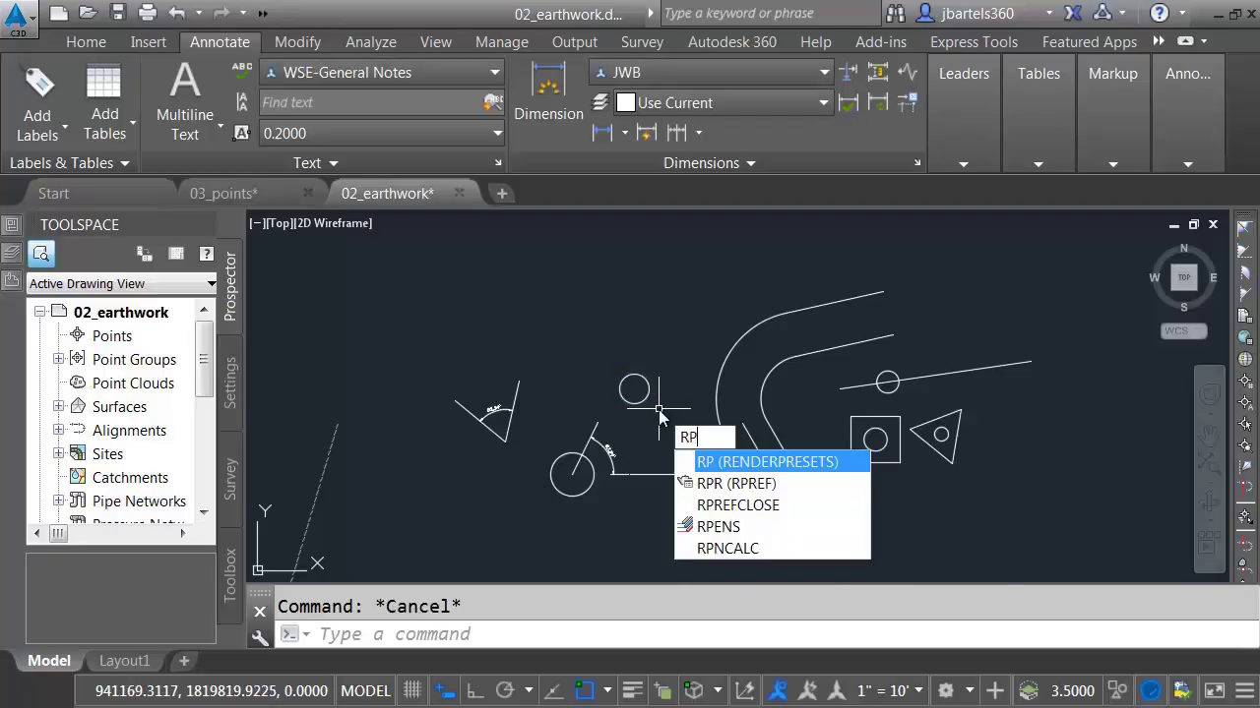
{"action": "type", "text": "Ncalc"}
{"action": "key", "text": "Return"}
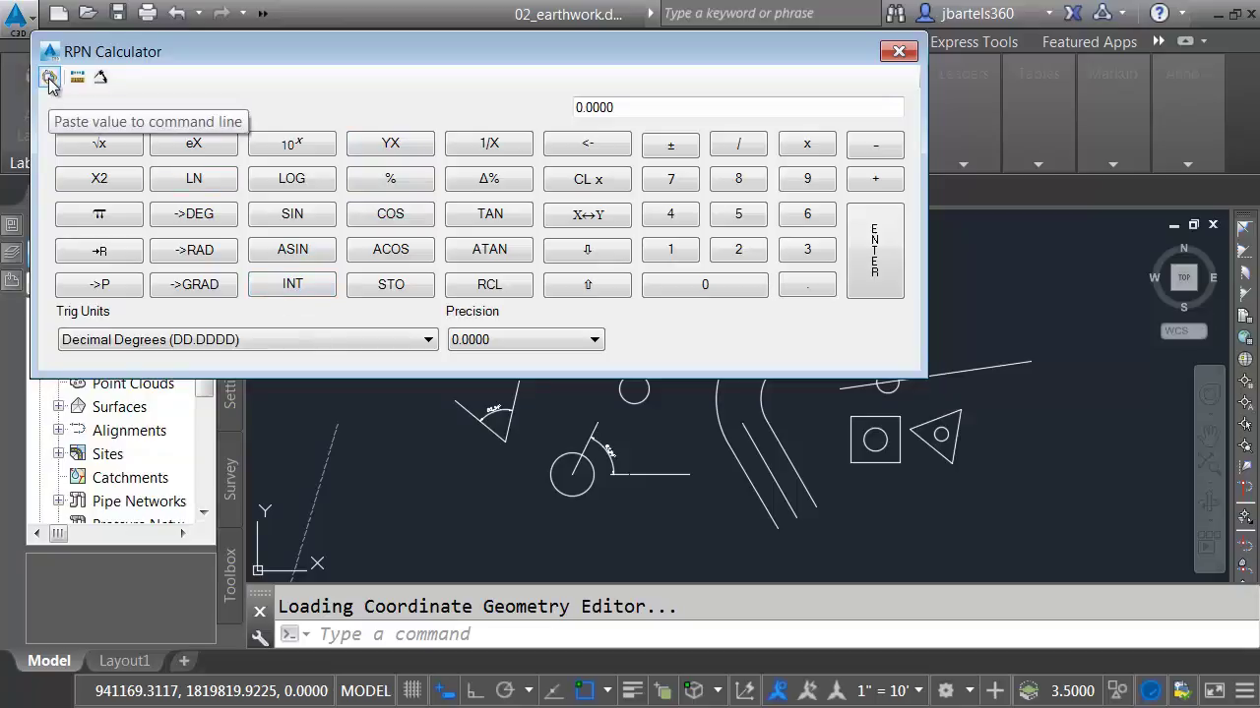
{"action": "left_click", "coordinate": [898, 51]}
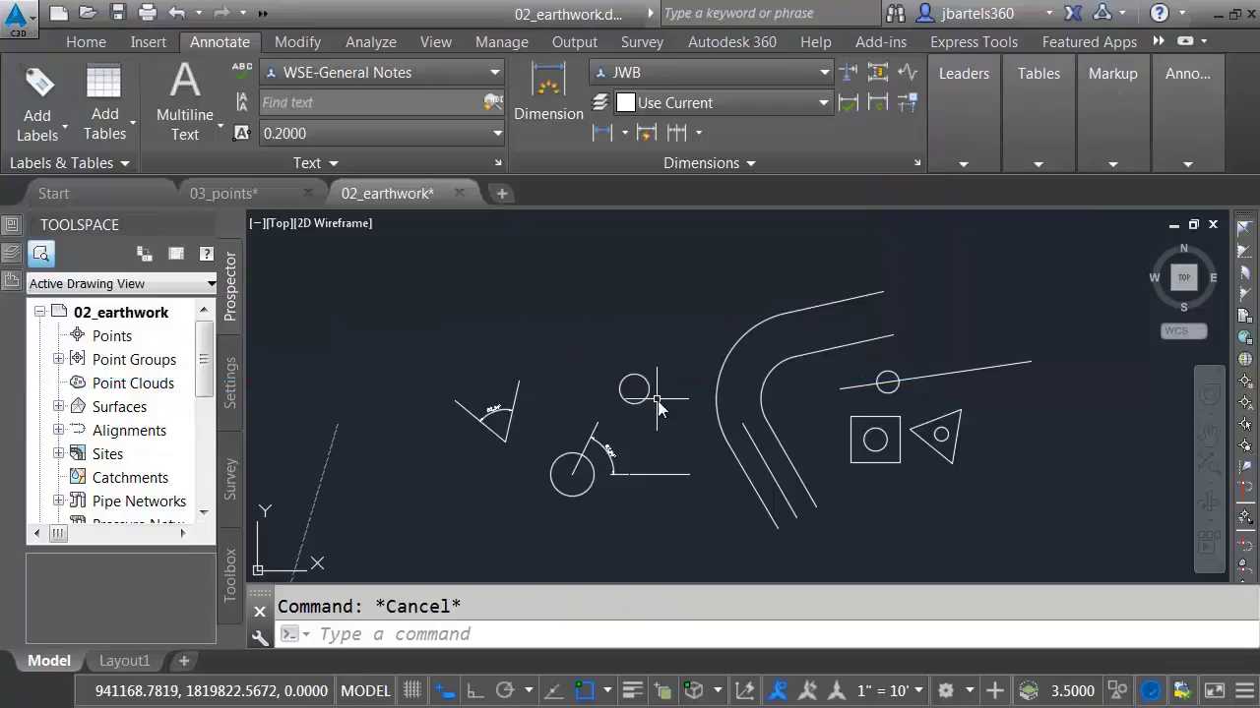
{"action": "scroll", "coordinate": [657, 401], "scroll_direction": "down", "scroll_amount": 8}
{"action": "mouse_move", "coordinate": [671, 430]}
{"action": "middle_mouse_down"}
{"action": "mouse_move", "coordinate": [755, 445]}
{"action": "mouse_move", "coordinate": [913, 420]}
{"action": "middle_mouse_up"}
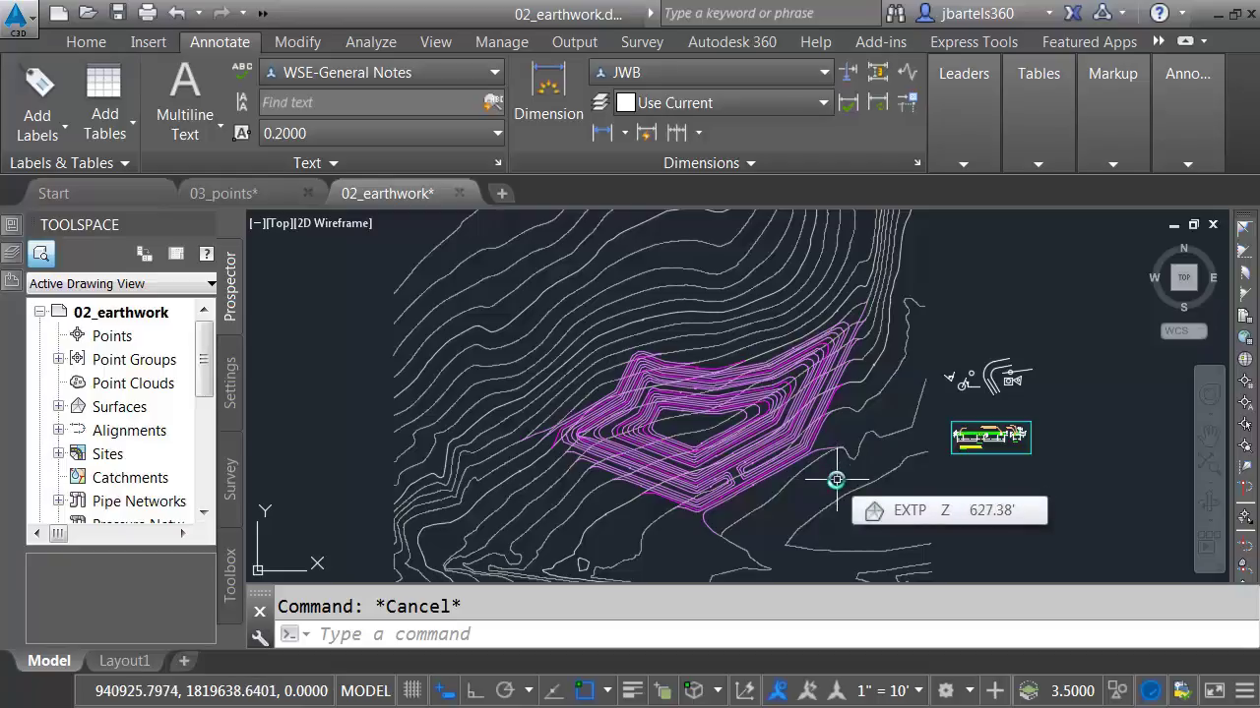
{"action": "type", "text": "whohas"}
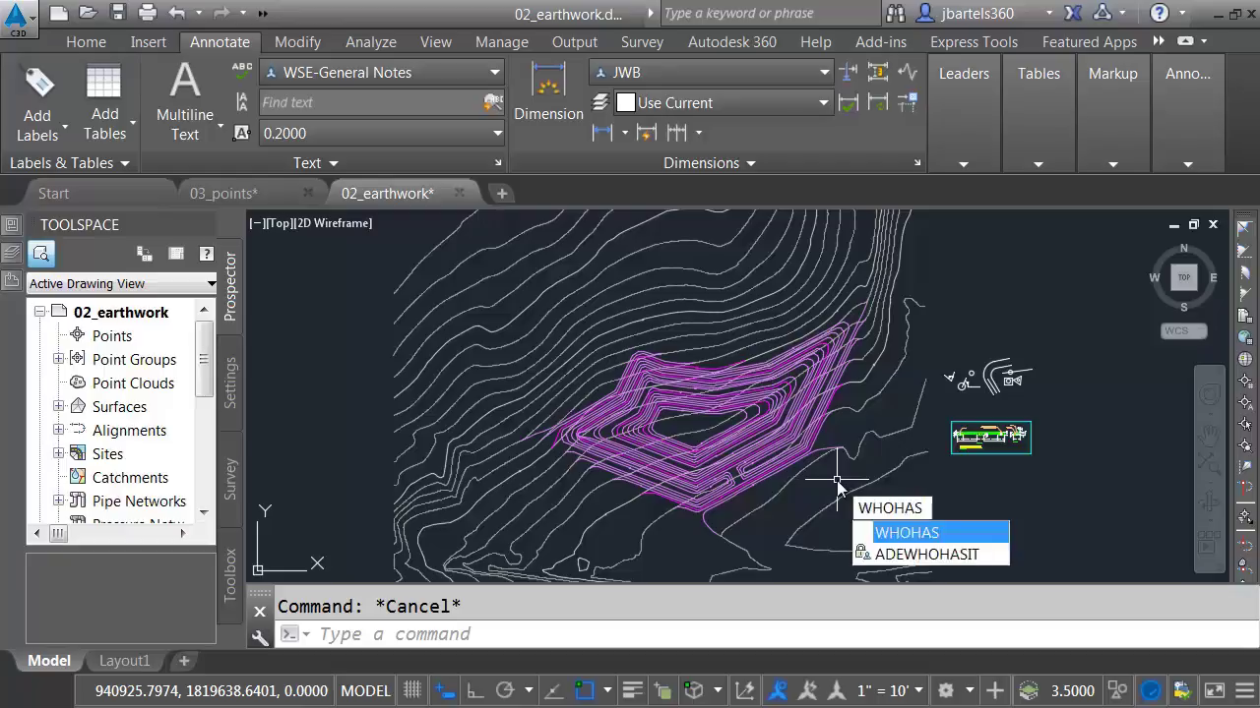
{"action": "key", "text": "Return"}
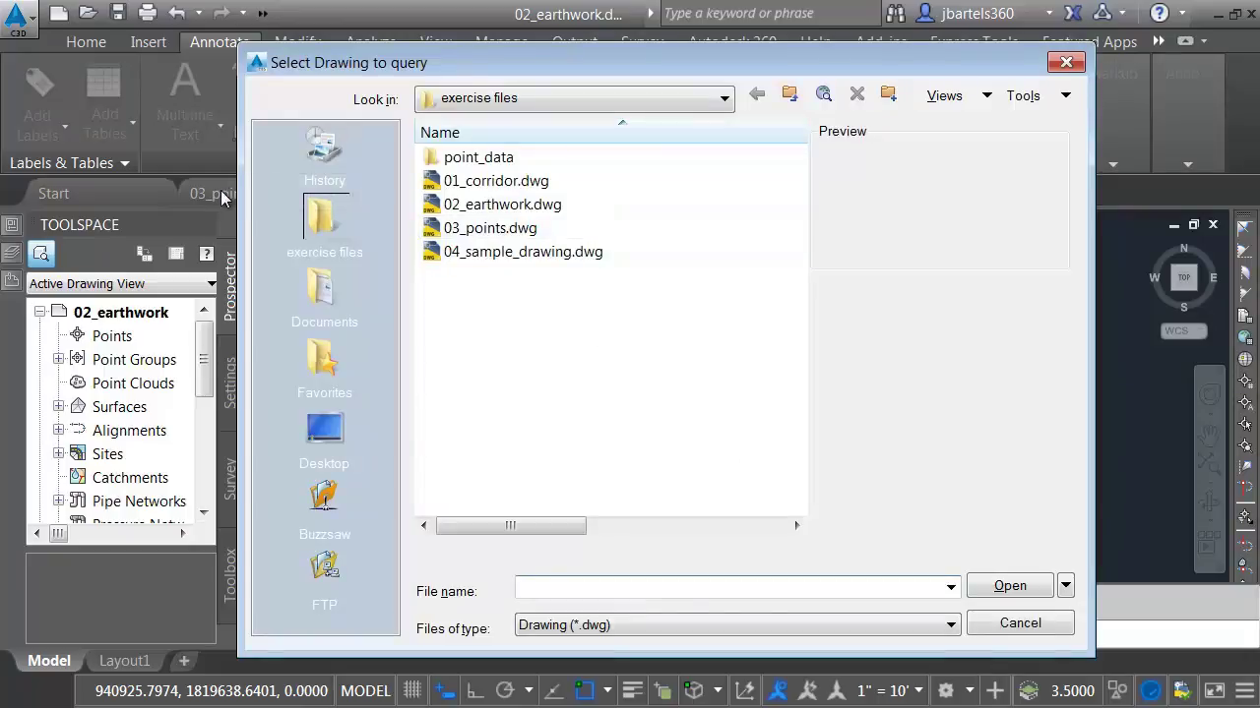
{"action": "left_click", "coordinate": [487, 229]}
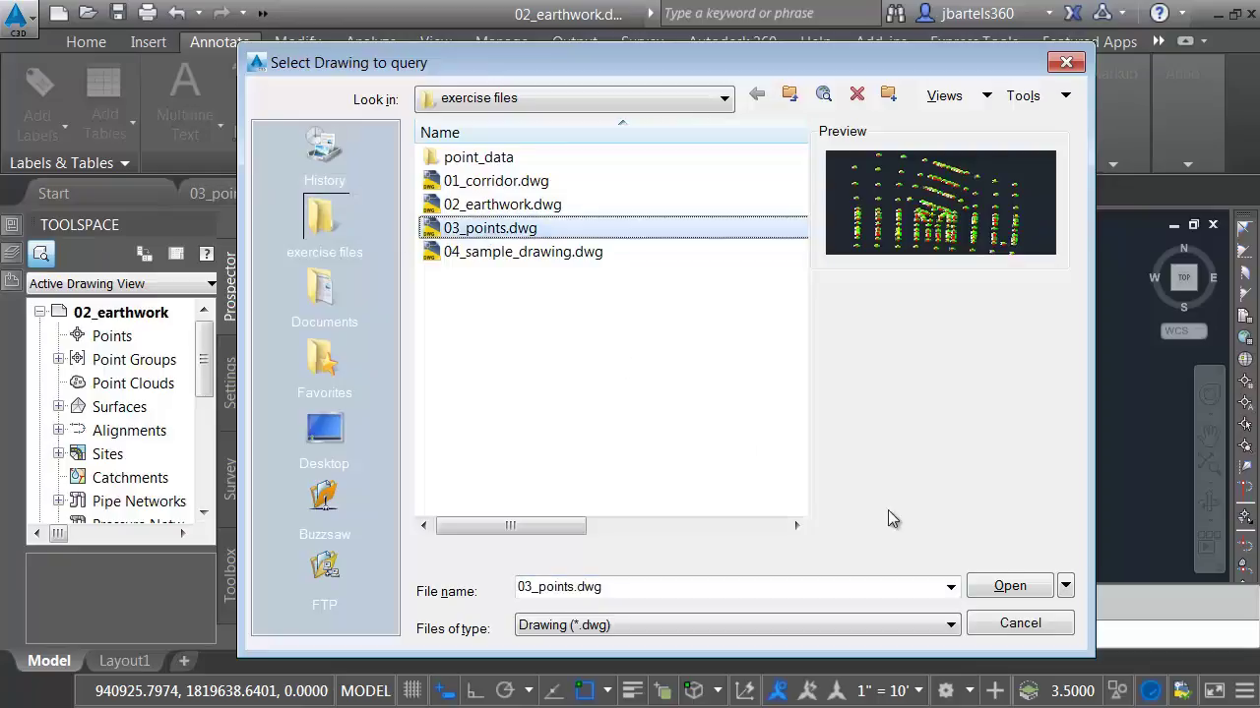
{"action": "left_click", "coordinate": [1007, 589]}
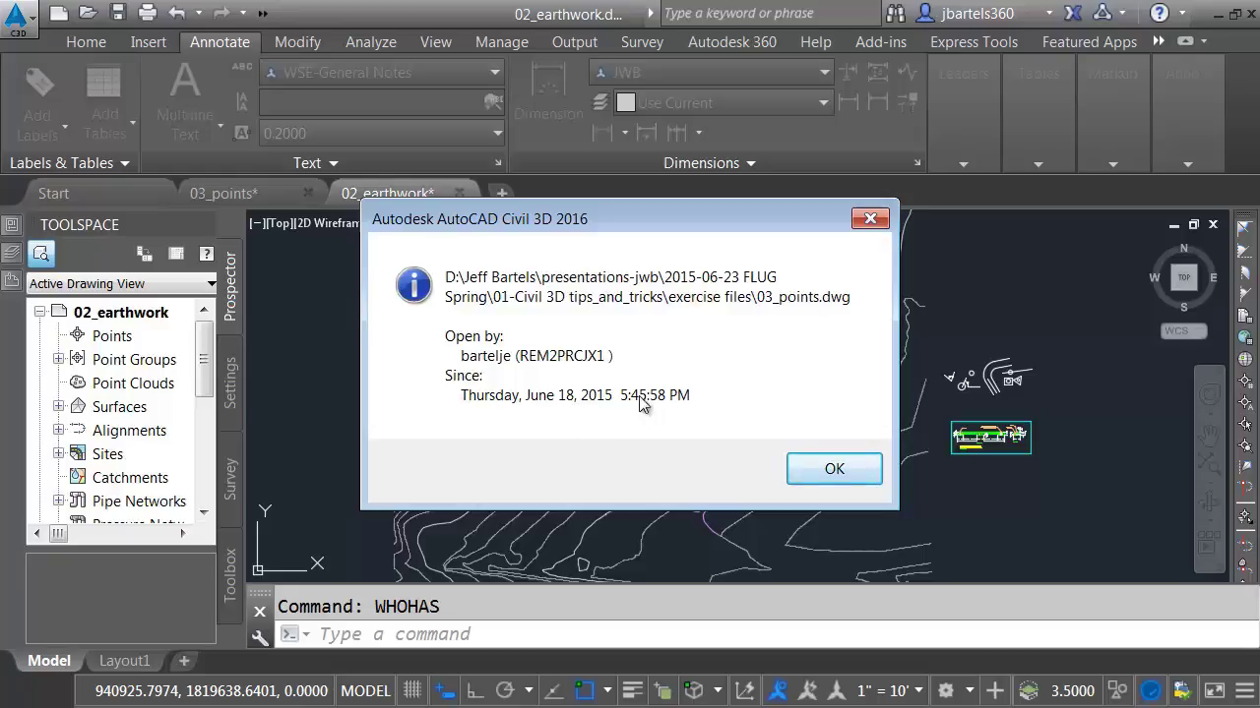
{"action": "left_click", "coordinate": [870, 221]}
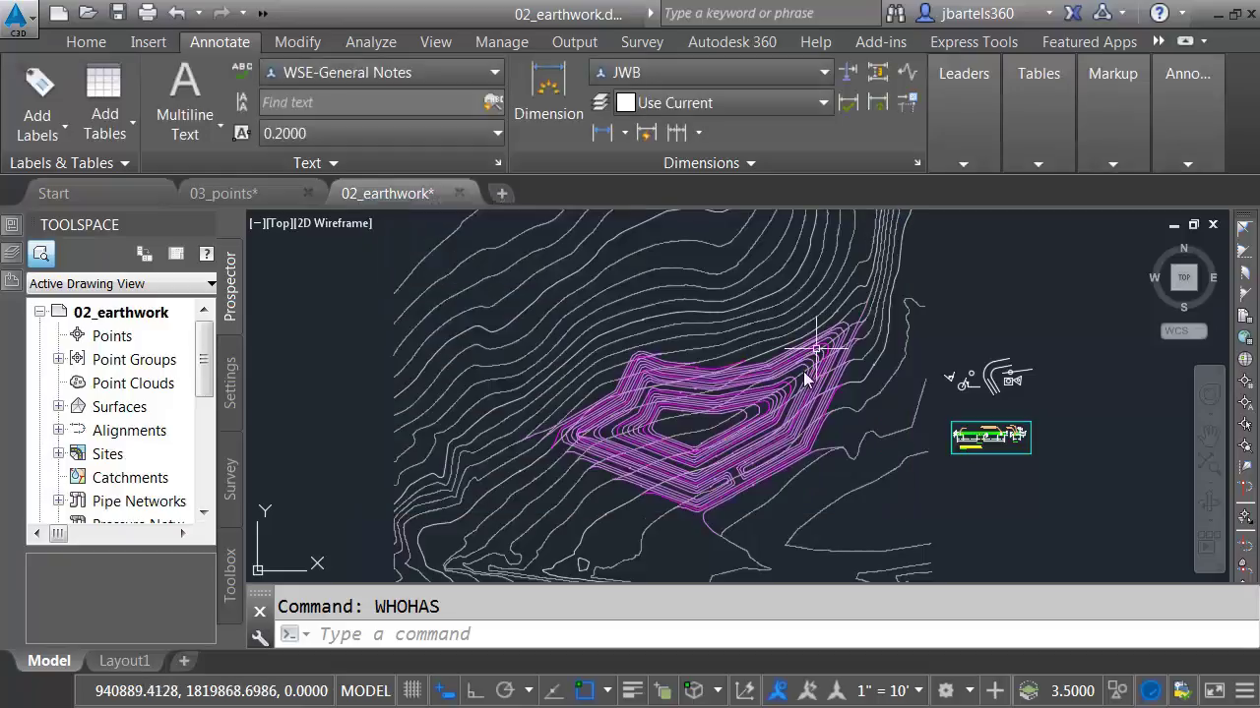